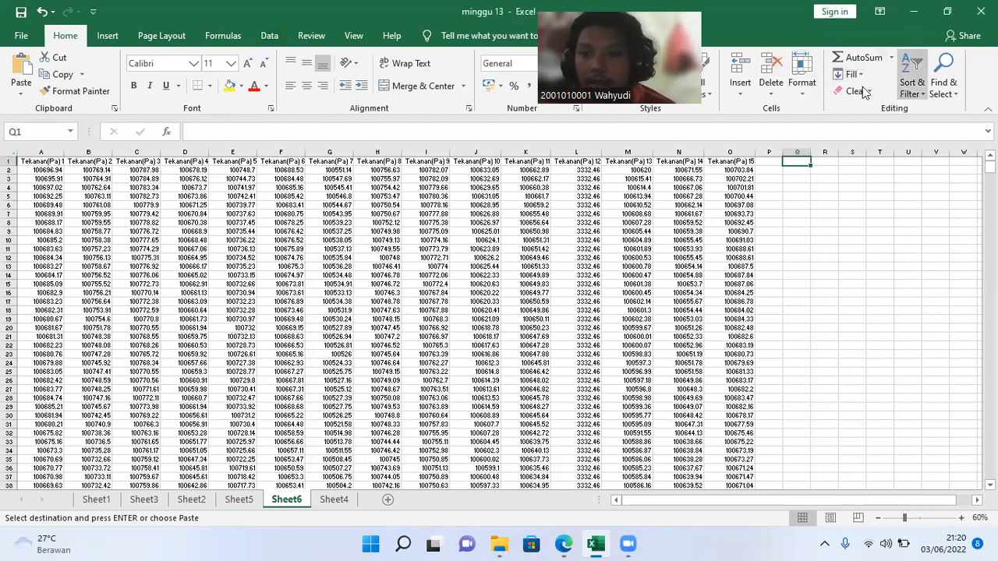
# - Start a single-factor Anova analysis and set its input range to $A$1:$O$4023, covering all fifteen Tekanan(Pa) columns with their headers
pyautogui.click(269, 36)
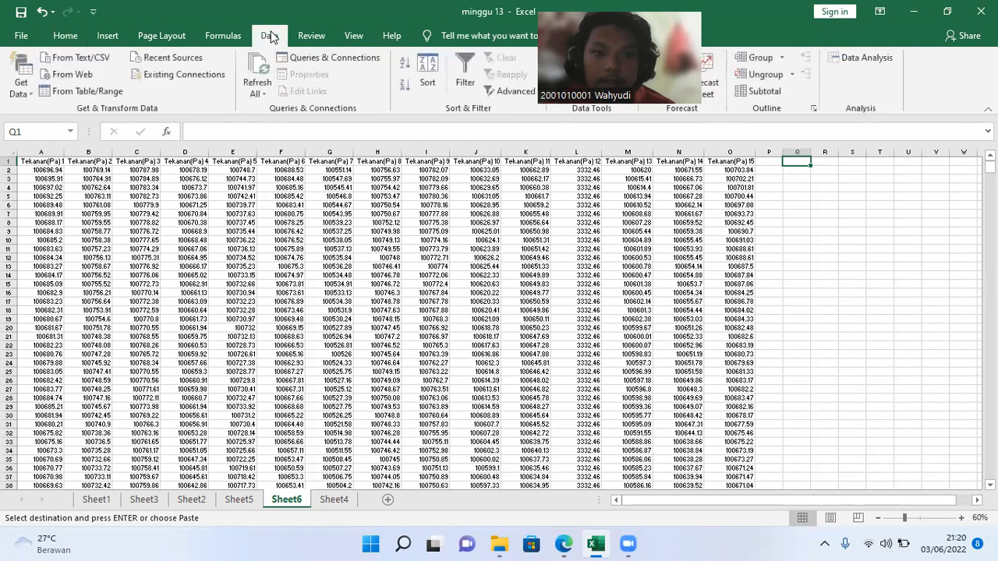
pyautogui.click(854, 58)
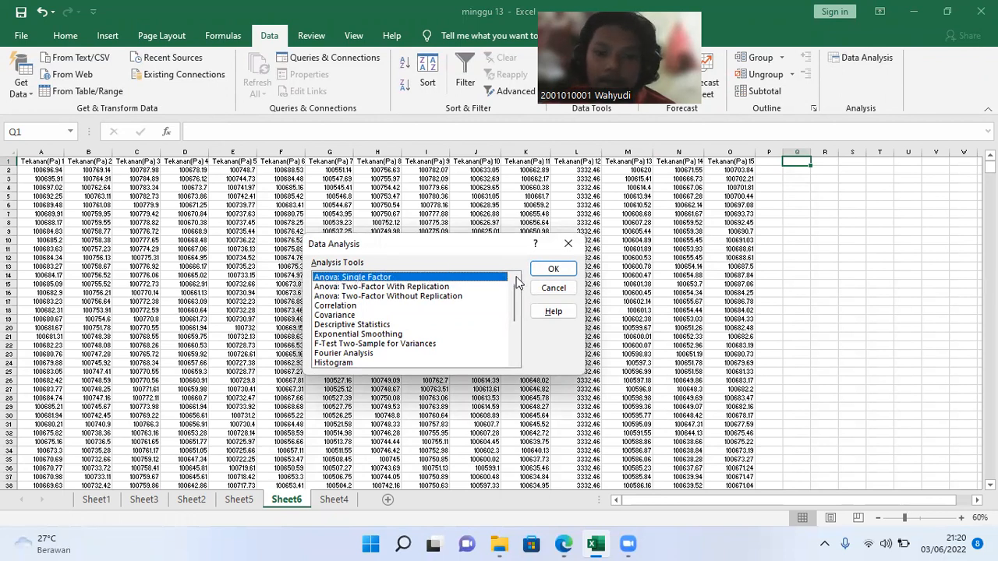
pyautogui.click(542, 272)
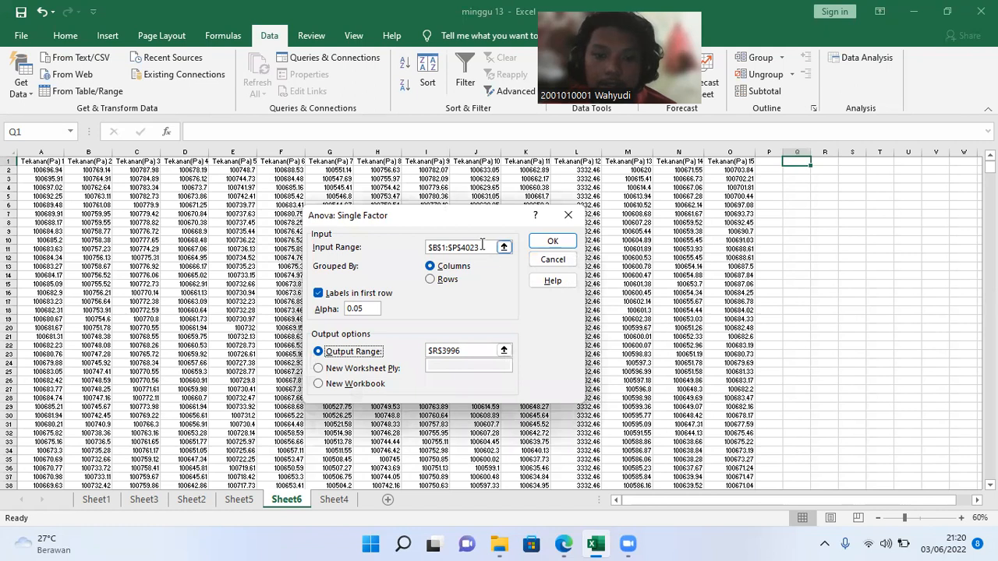
pyautogui.click(482, 247)
pyautogui.press('BackSpace')
pyautogui.press('BackSpace')
pyautogui.press('BackSpace')
pyautogui.press('BackSpace')
pyautogui.press('BackSpace')
pyautogui.press('BackSpace')
pyautogui.press('BackSpace')
pyautogui.press('BackSpace')
pyautogui.press('BackSpace')
pyautogui.press('BackSpace')
pyautogui.press('BackSpace')
pyautogui.press('BackSpace')
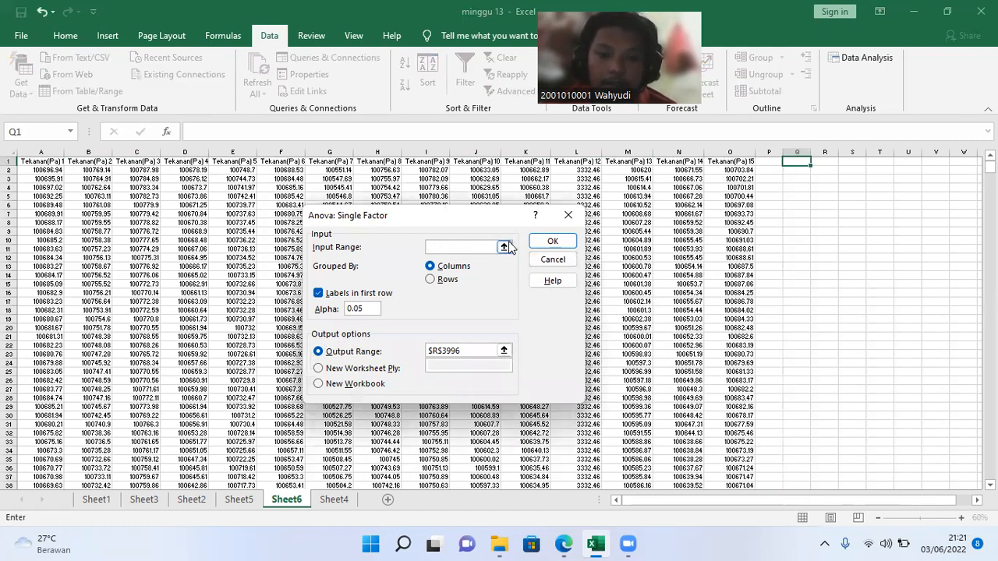
pyautogui.moveTo(29, 161); pyautogui.dragTo(740, 158)
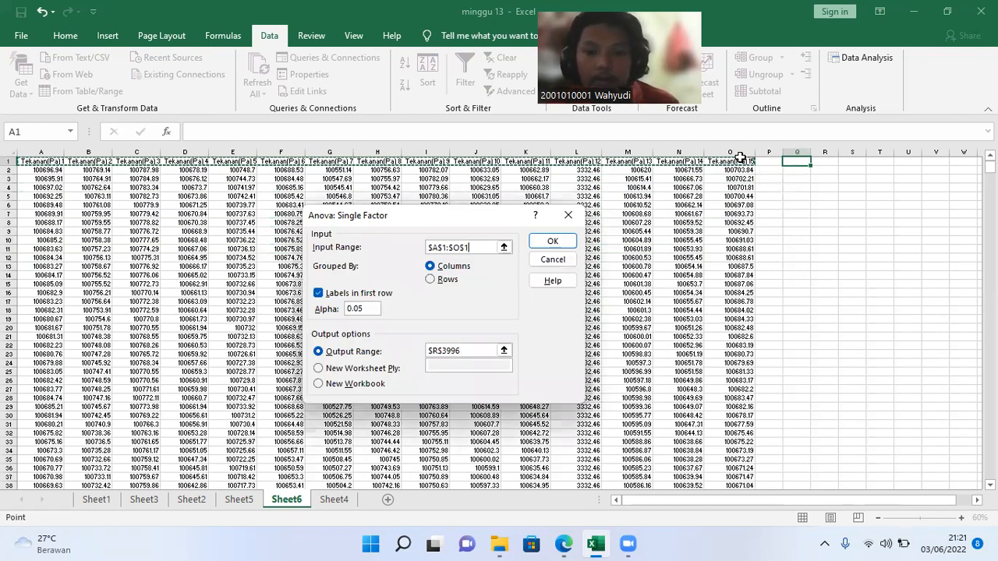
pyautogui.hotkey('ctrl', 'shift', 'Down')
pyautogui.hotkey('shift', 'Down')
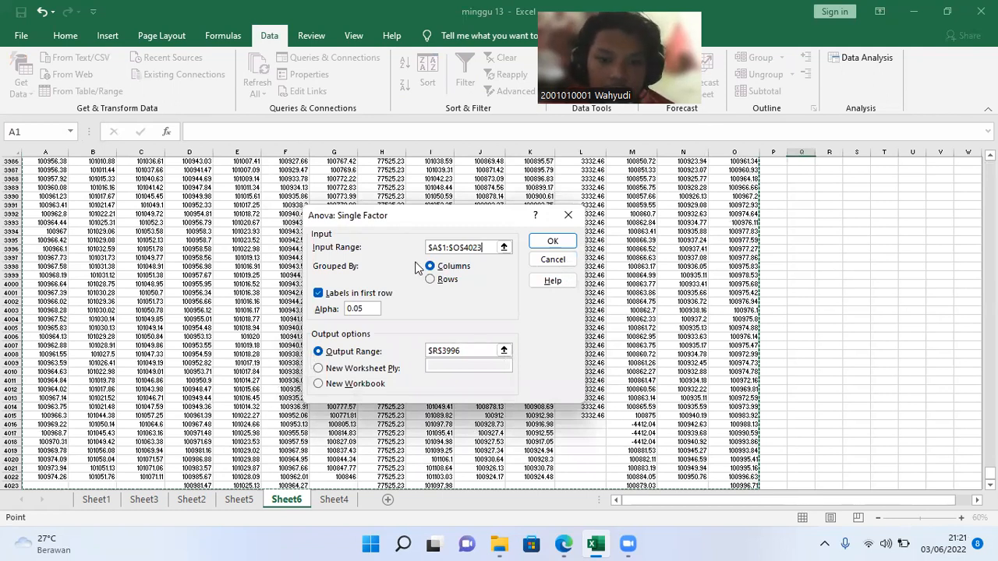
# - Keep labels in first row enabled, set the output range to $R$2, and run the single-factor Anova
pyautogui.click(319, 293)
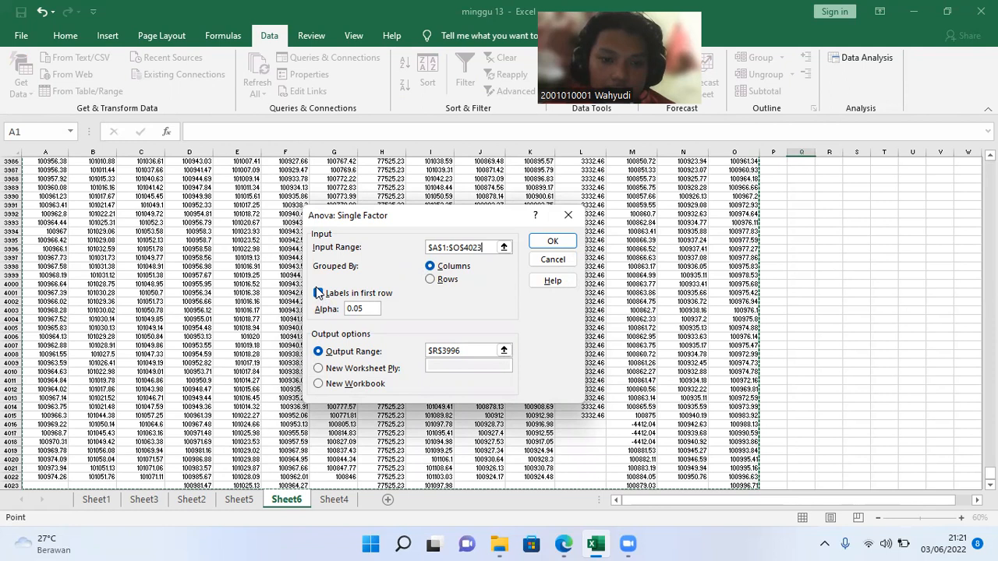
pyautogui.click(319, 294)
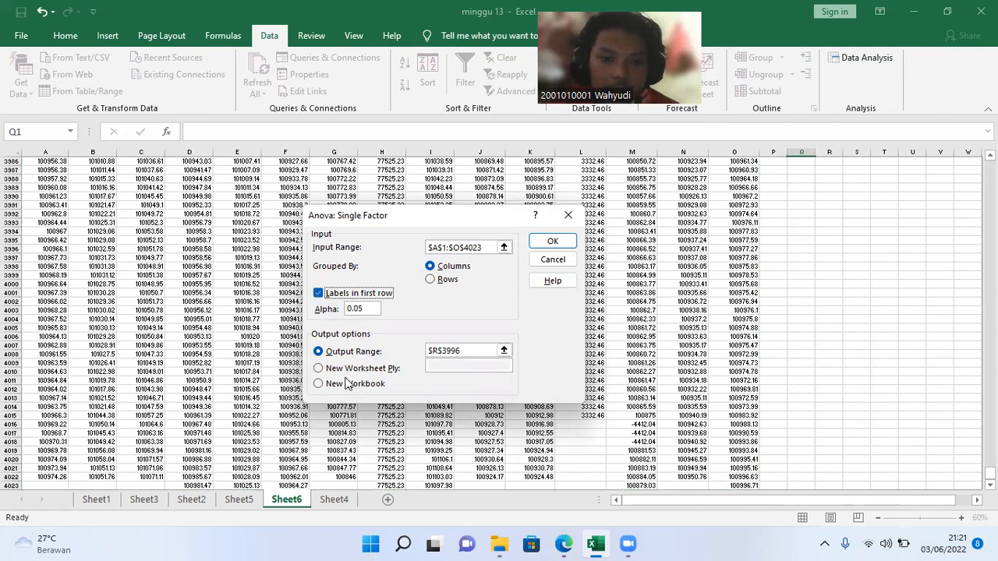
pyautogui.click(504, 351)
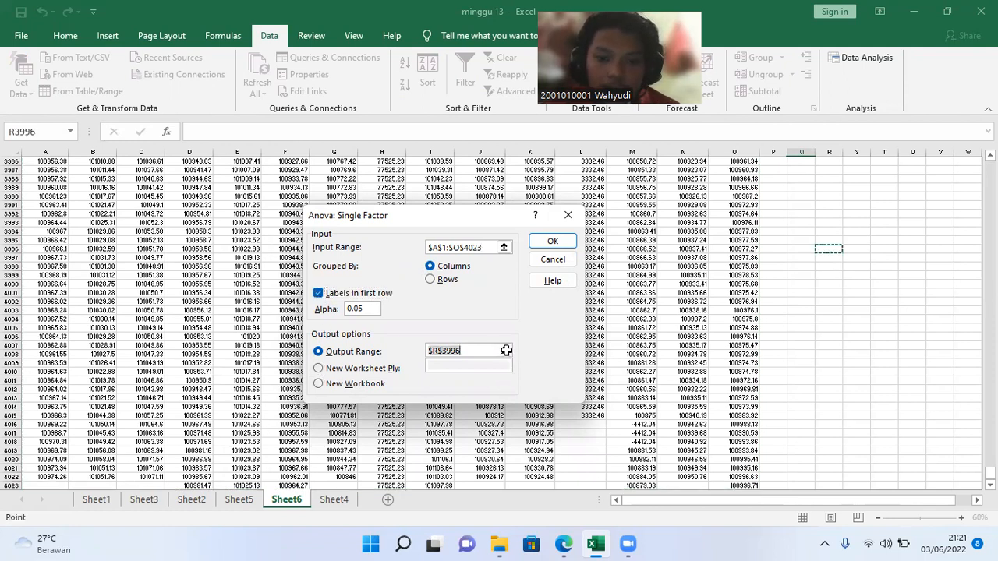
pyautogui.press('BackSpace')
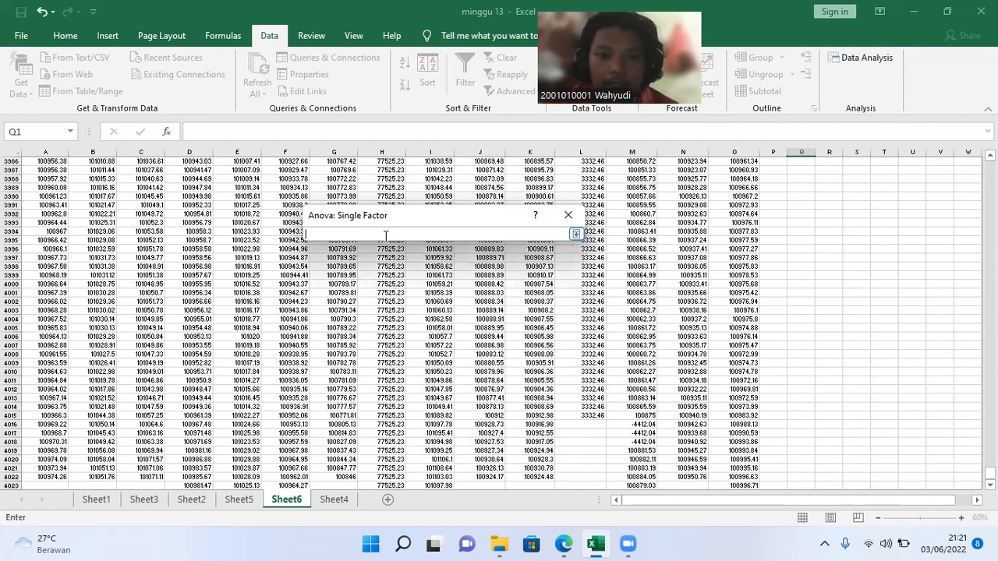
pyautogui.click(829, 180)
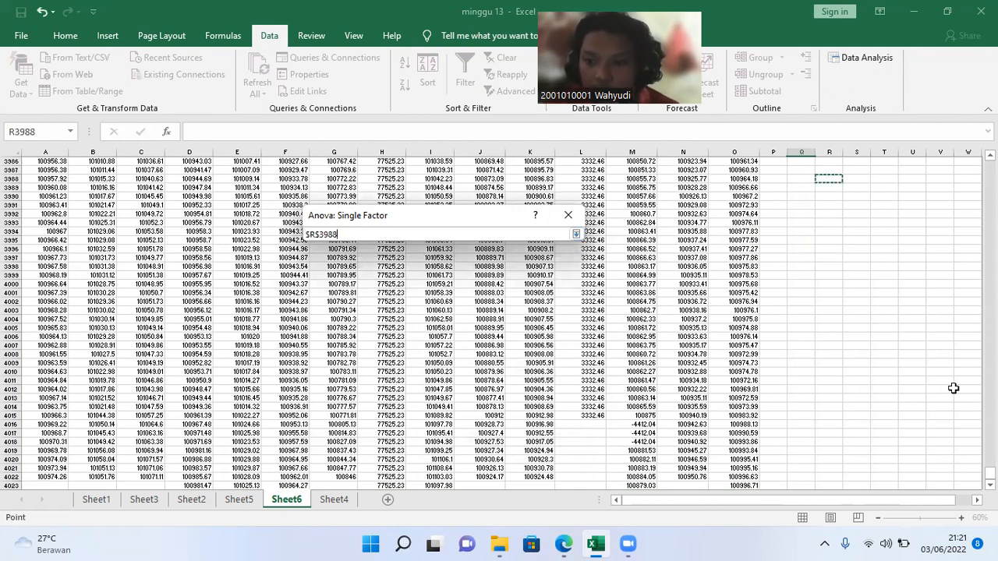
pyautogui.moveTo(990, 473); pyautogui.dragTo(989, 110)
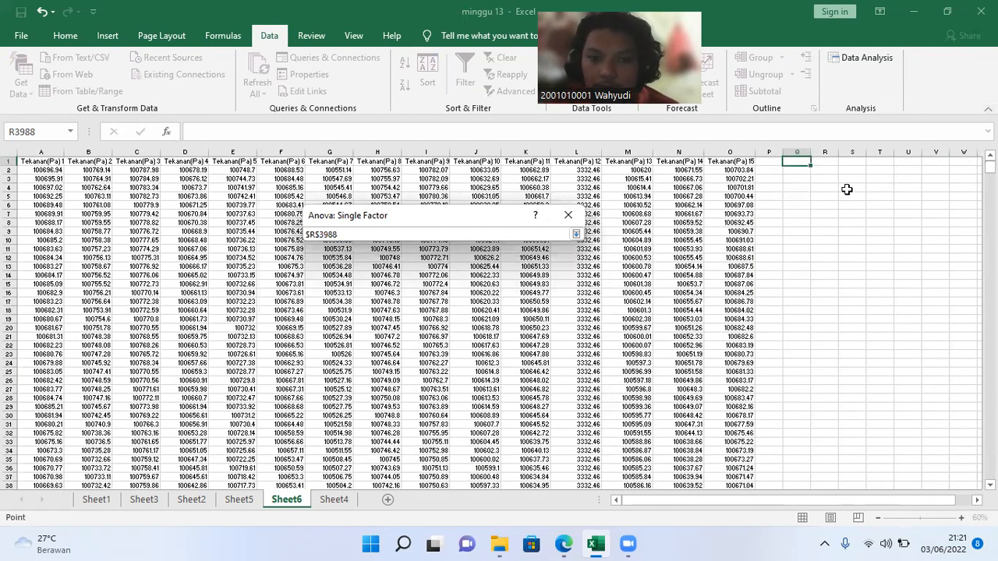
pyautogui.click(826, 168)
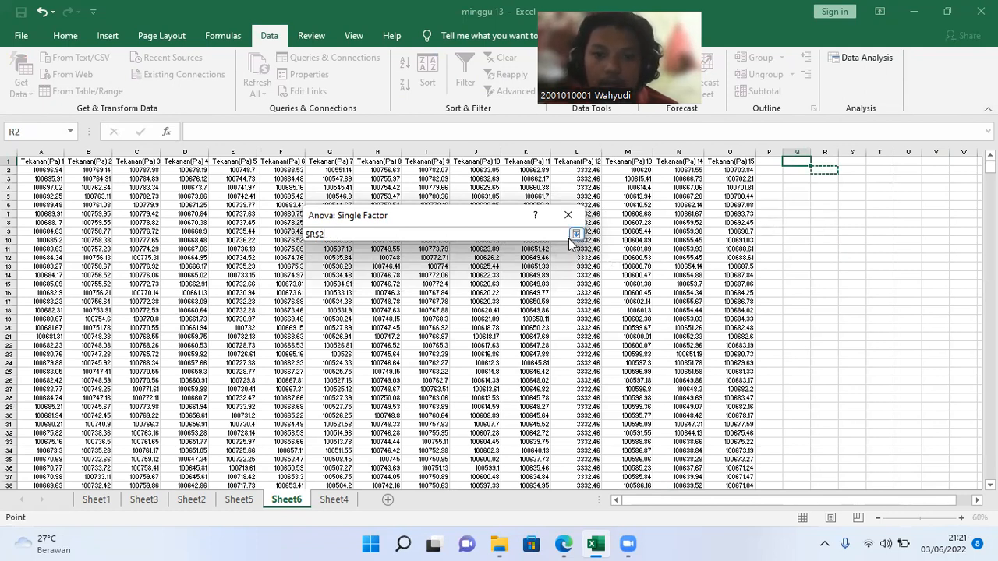
pyautogui.click(574, 235)
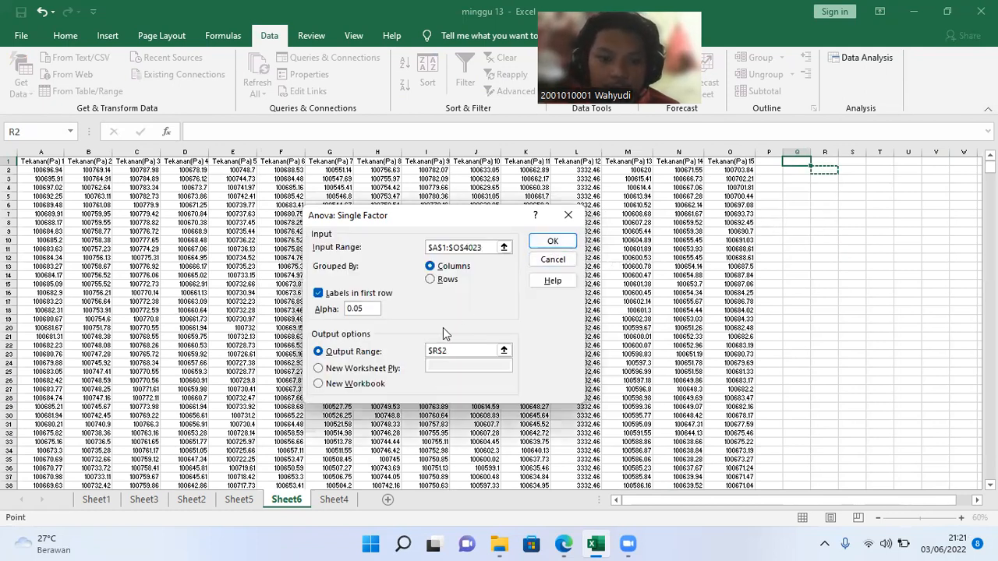
pyautogui.click(549, 242)
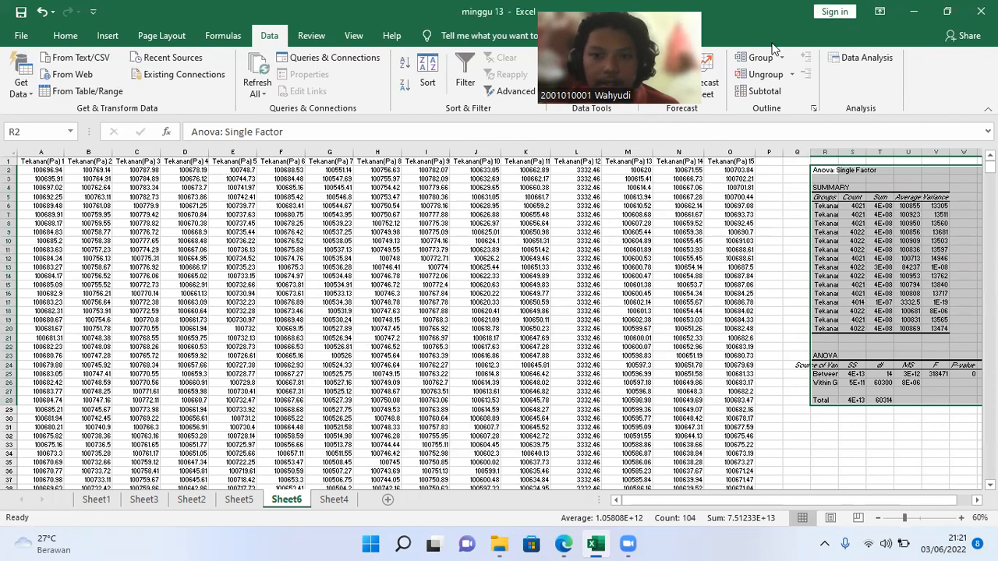
# - AutoFit the column widths of the Anova output so its labels and values fit
pyautogui.click(66, 36)
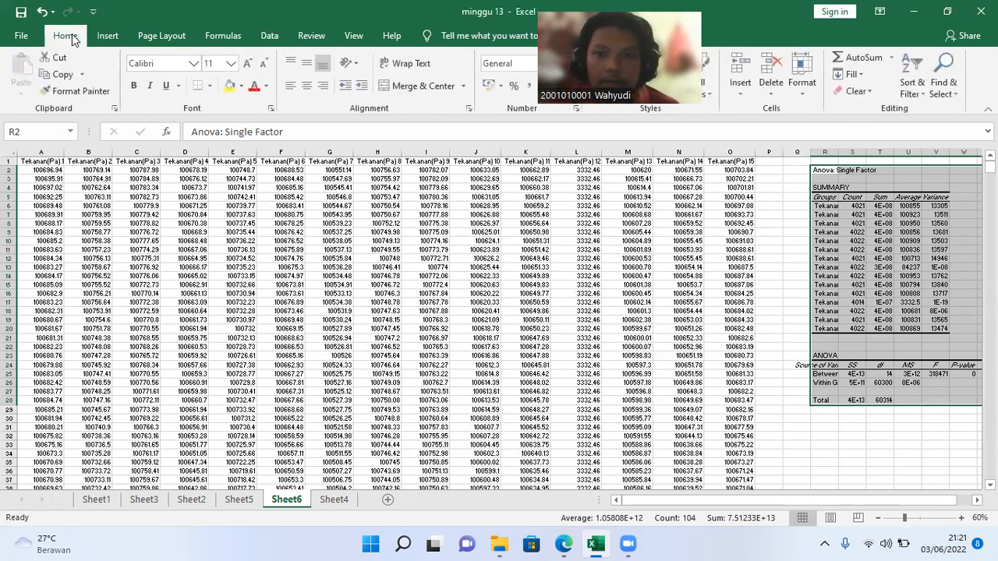
pyautogui.click(799, 87)
pyautogui.click(826, 179)
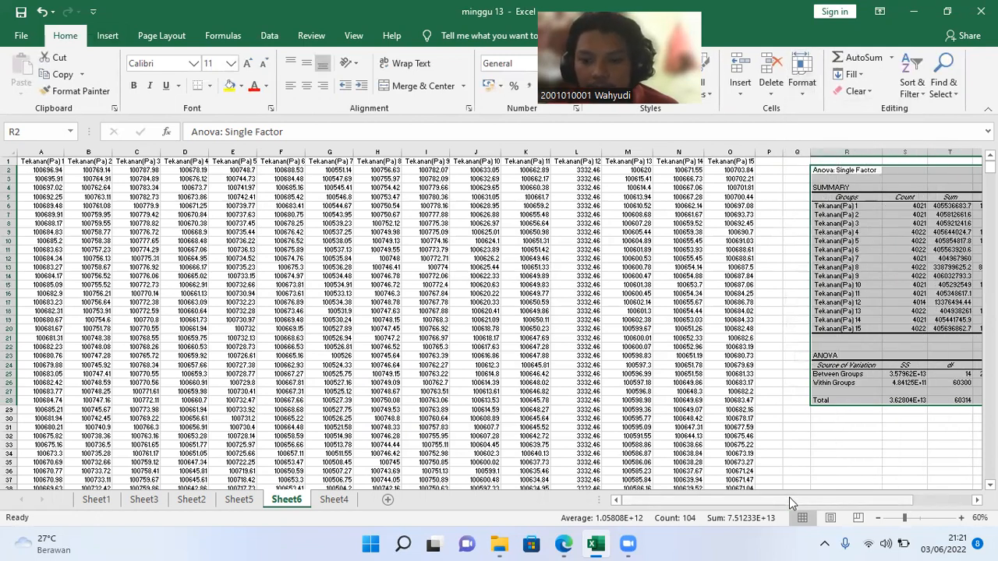
# - Examine the Anova summary and the between-groups F, P-value and F crit cells
pyautogui.moveTo(789, 498); pyautogui.dragTo(899, 493)
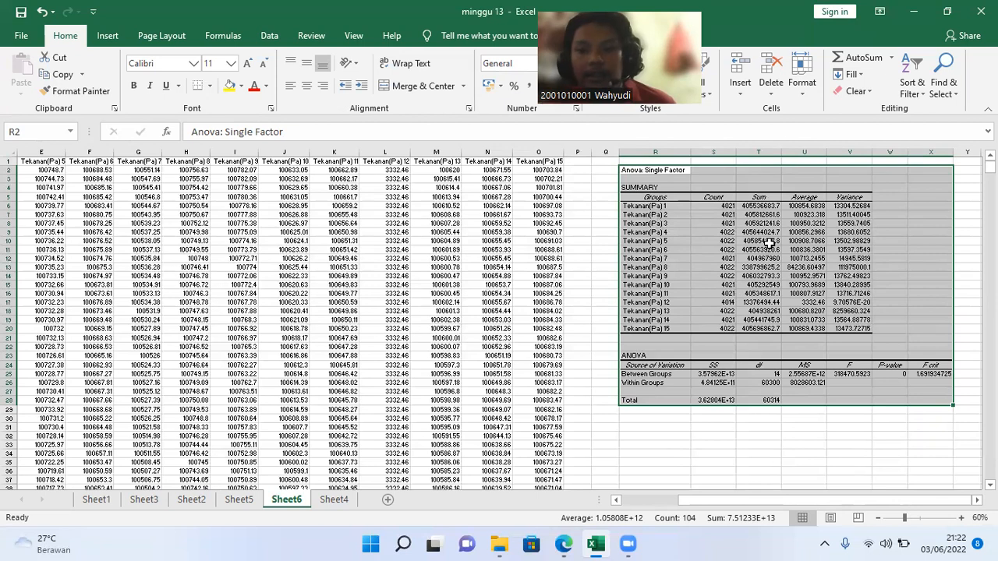
pyautogui.click(756, 223)
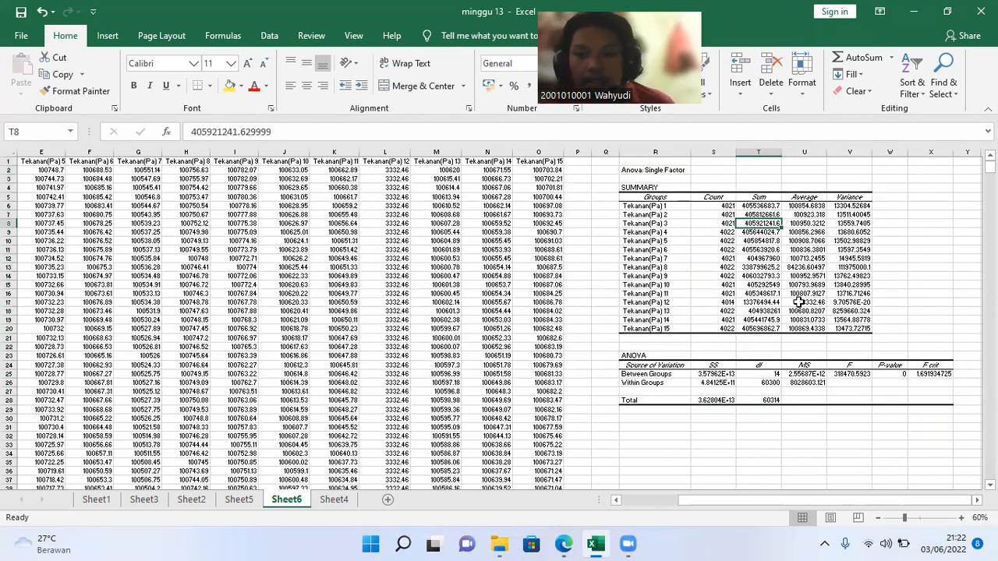
pyautogui.click(733, 436)
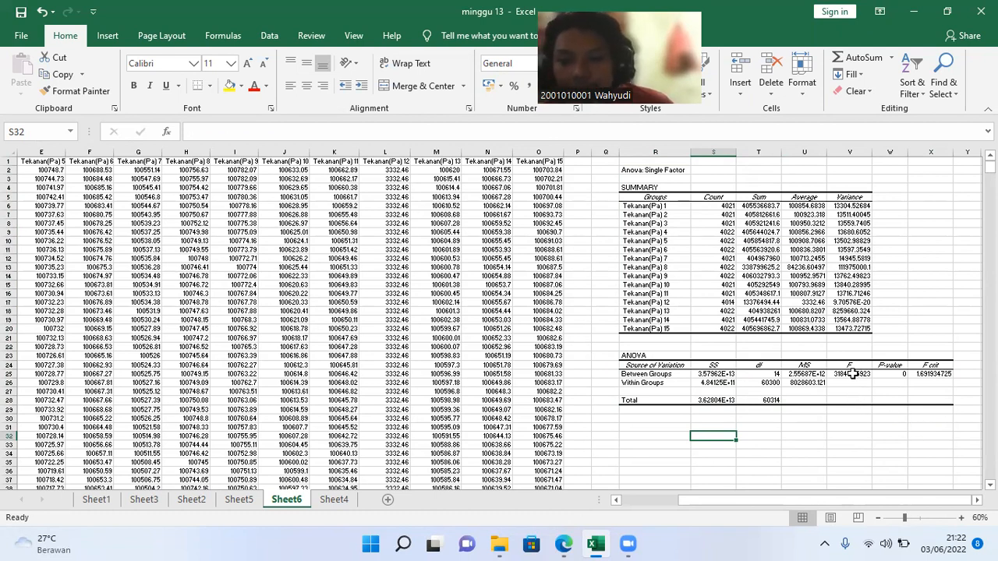
pyautogui.click(930, 375)
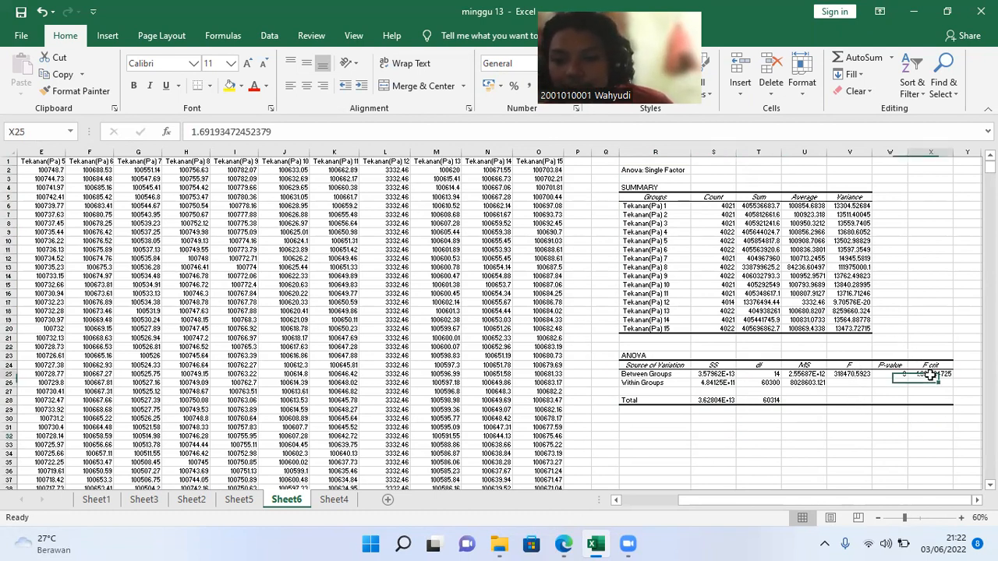
pyautogui.click(879, 424)
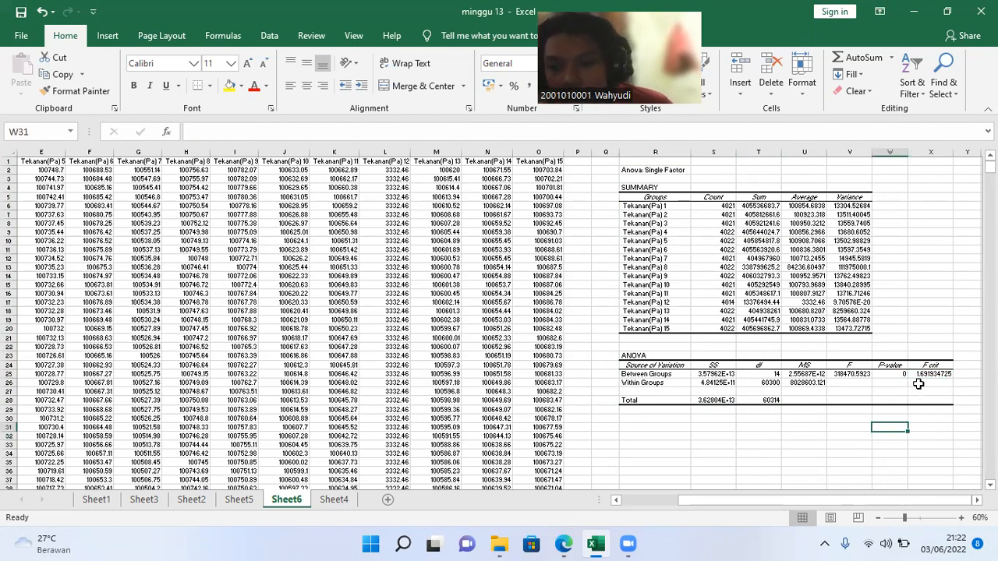
pyautogui.click(853, 420)
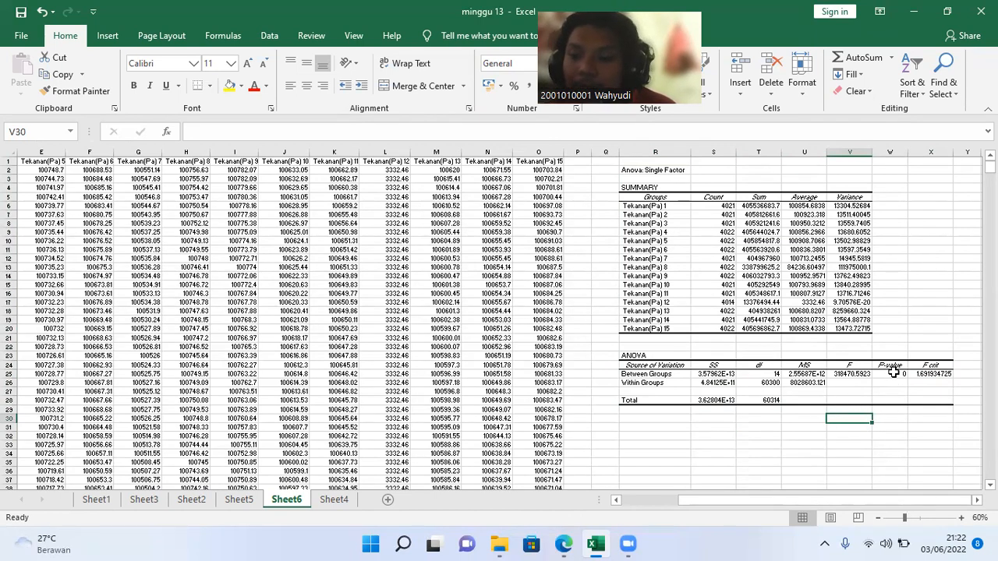
pyautogui.click(893, 373)
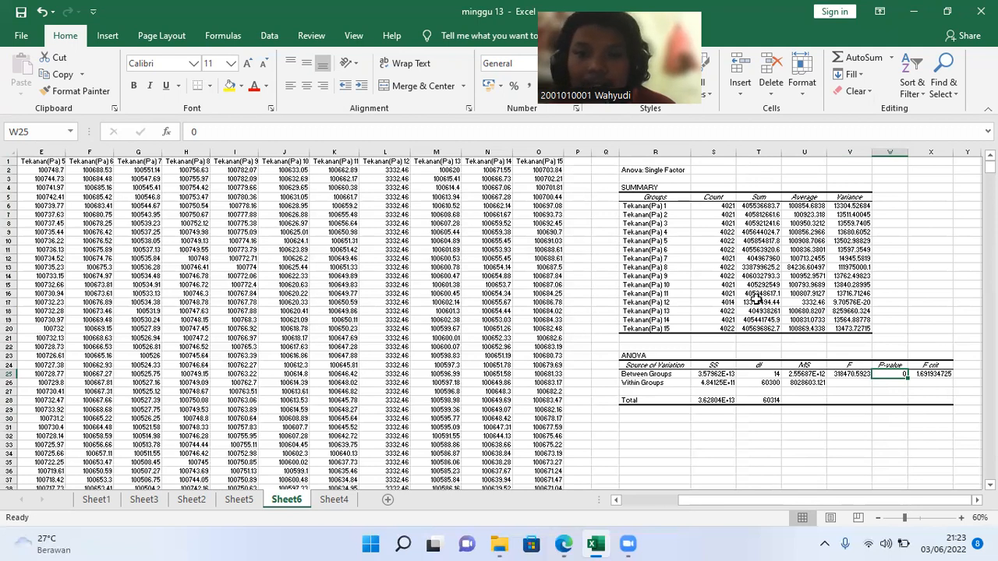
# - Reopen the single-factor Anova settings to review them, and close them without running the analysis again
pyautogui.click(269, 39)
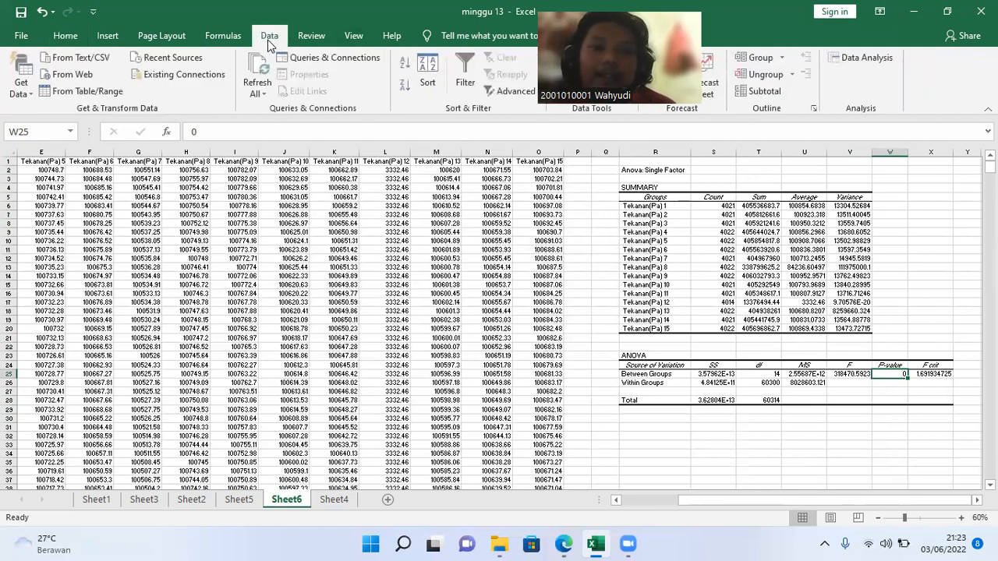
pyautogui.click(853, 59)
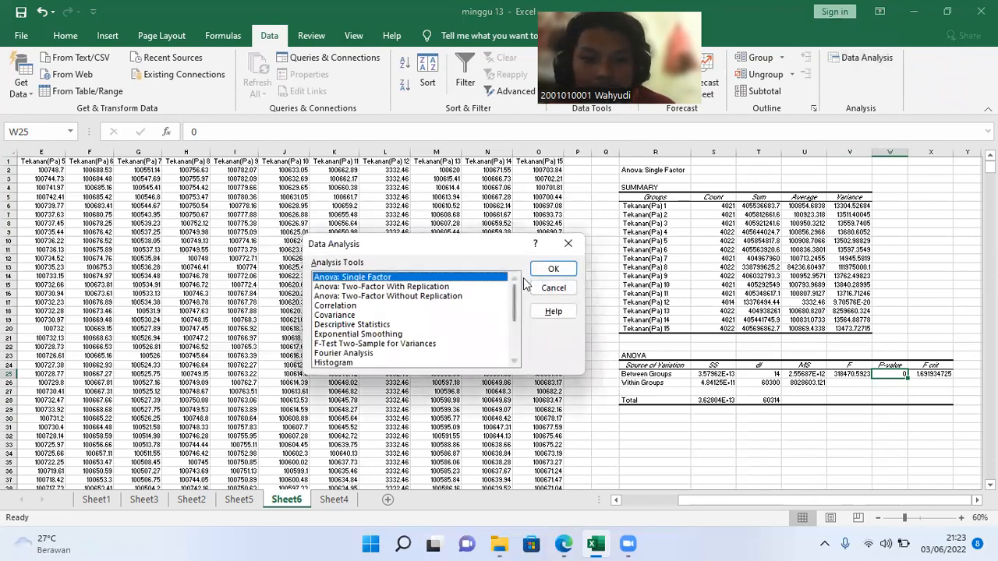
pyautogui.click(550, 269)
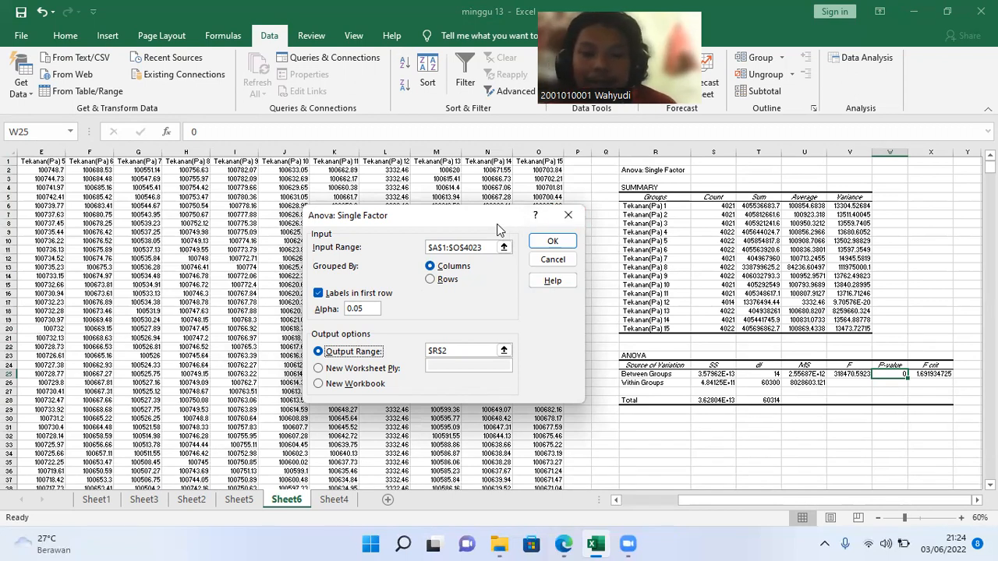
pyautogui.click(568, 215)
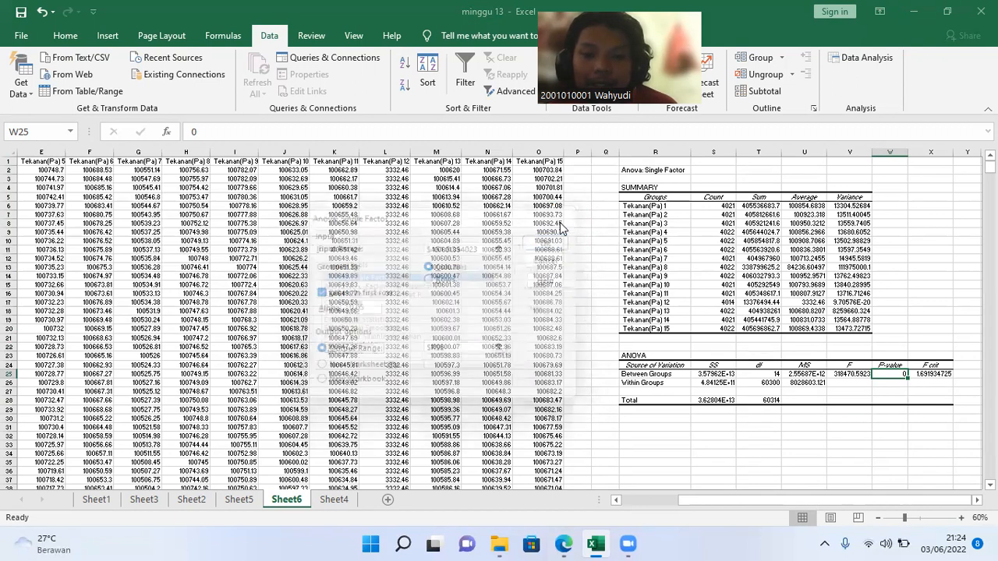
pyautogui.click(570, 241)
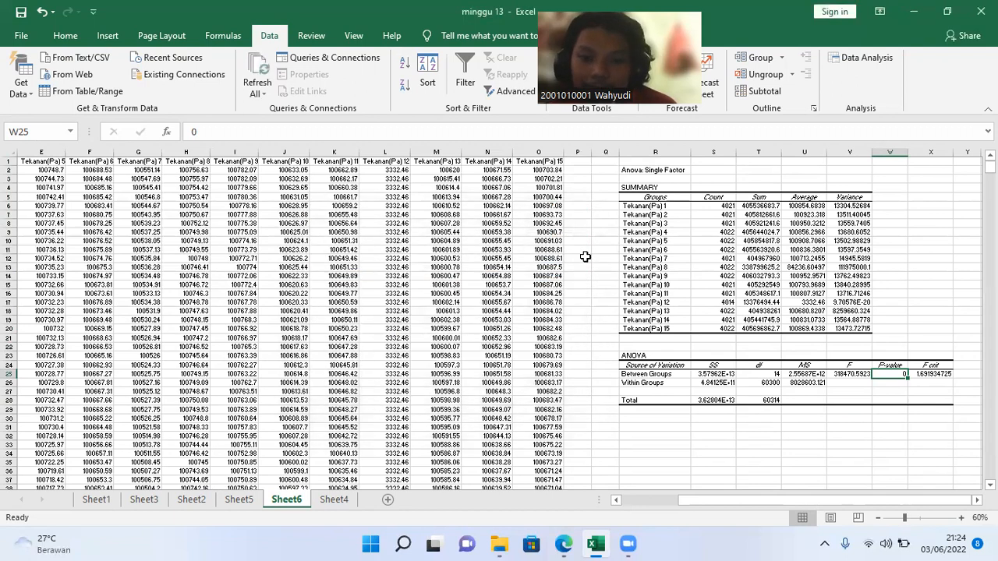
pyautogui.click(675, 347)
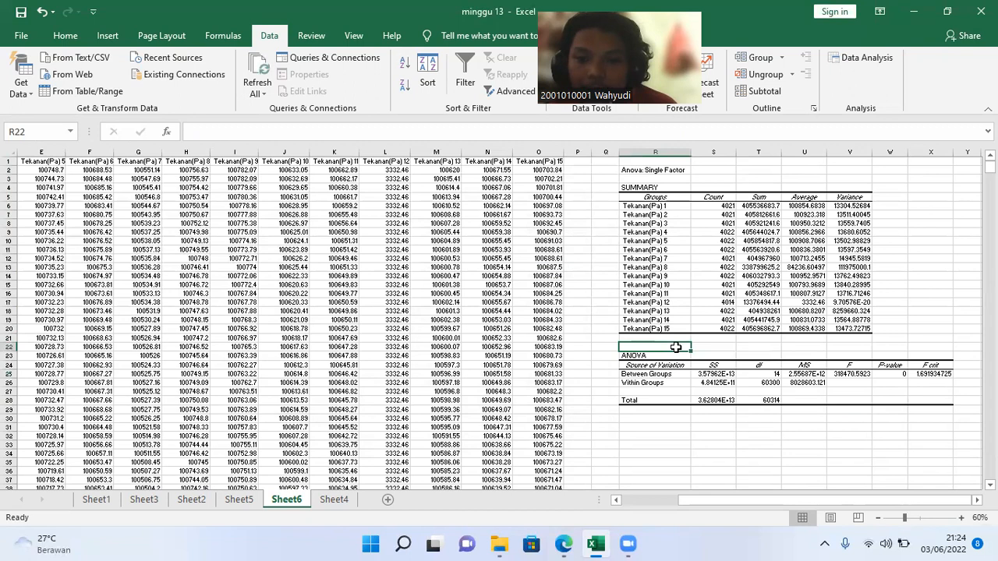
pyautogui.click(705, 347)
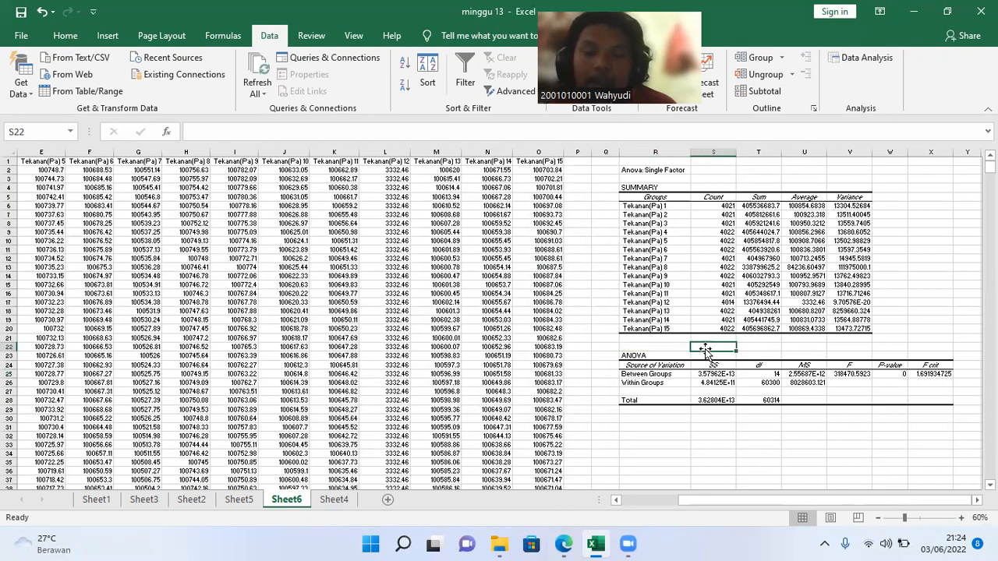
pyautogui.click(676, 347)
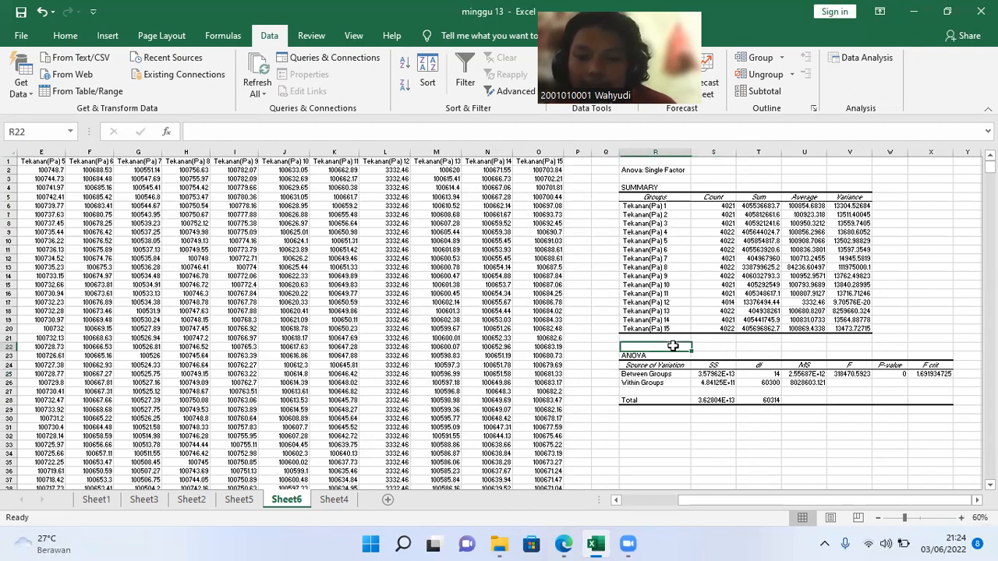
pyautogui.click(715, 348)
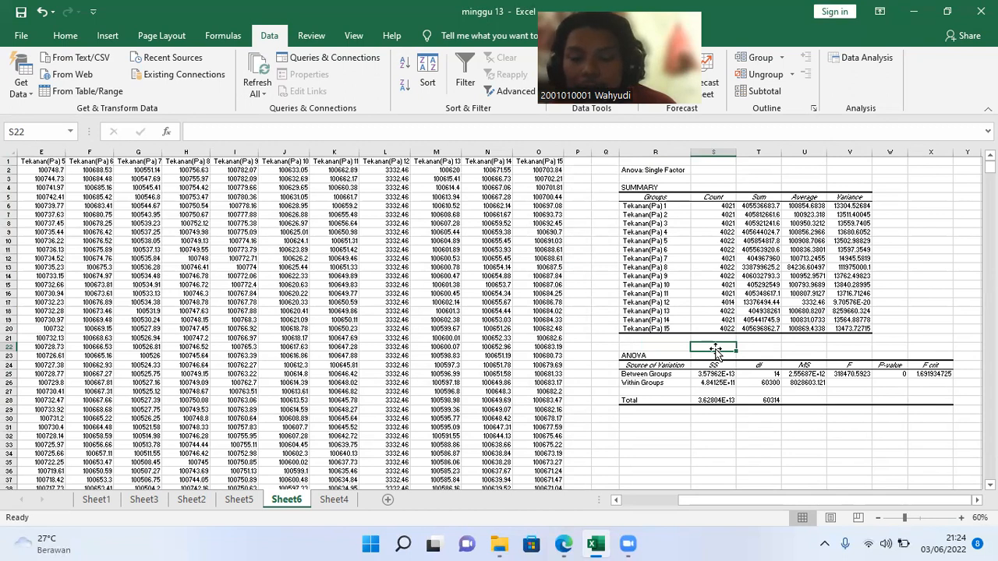
pyautogui.click(747, 348)
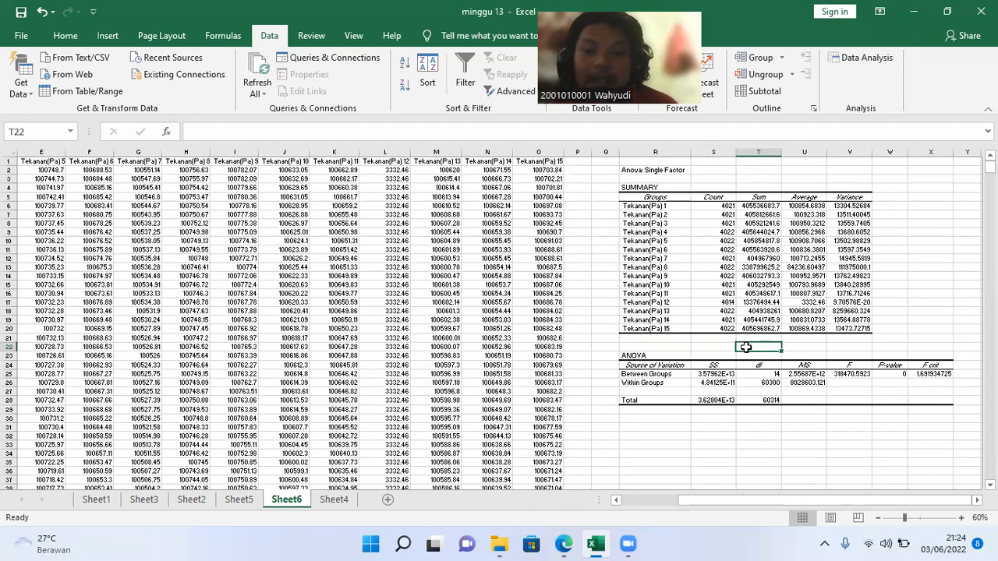
pyautogui.click(711, 338)
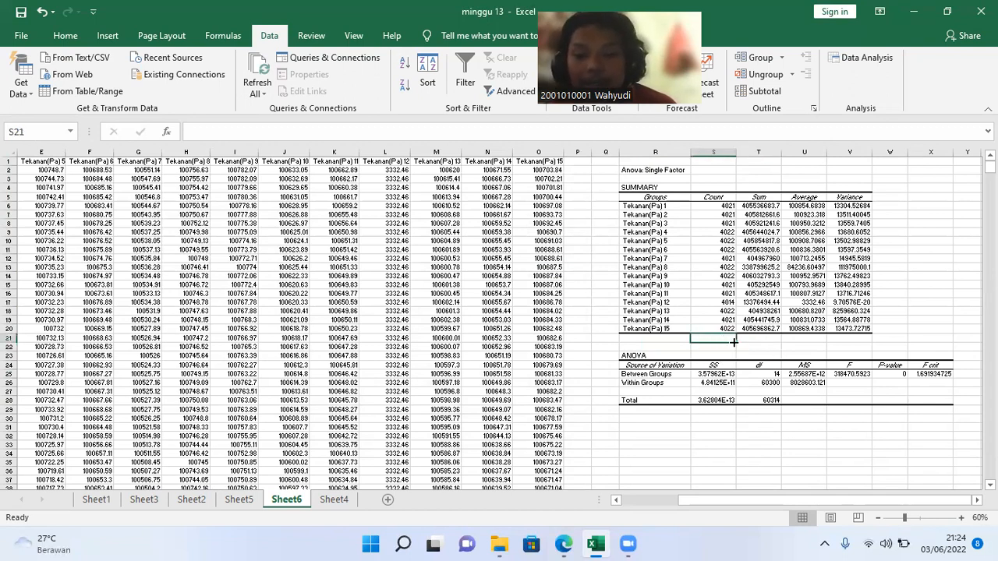
# - Consult the yardstick formula for paired comparisons in the statistics textbook PDF in the browser, and return to the Excel workbook
pyautogui.click(757, 345)
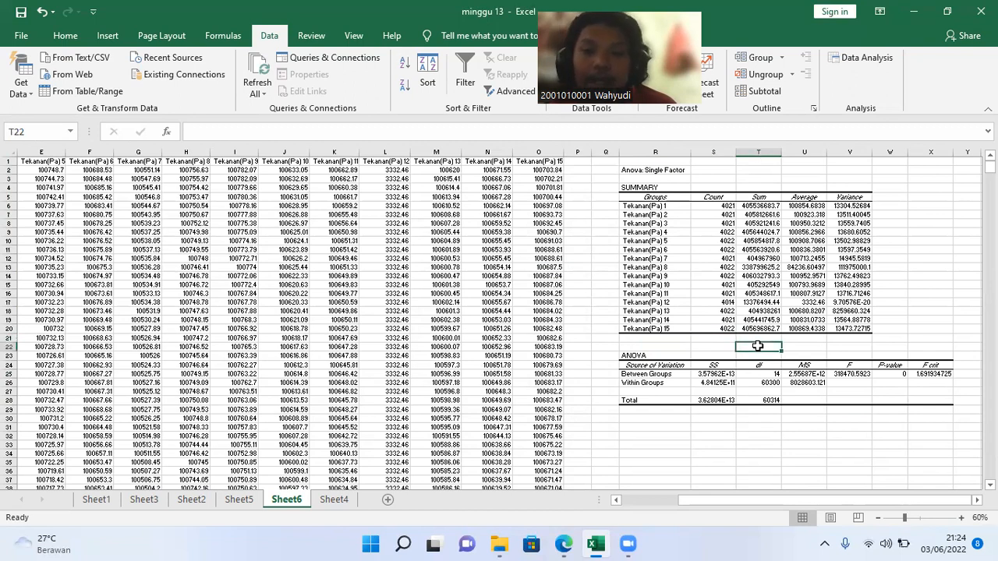
pyautogui.click(760, 412)
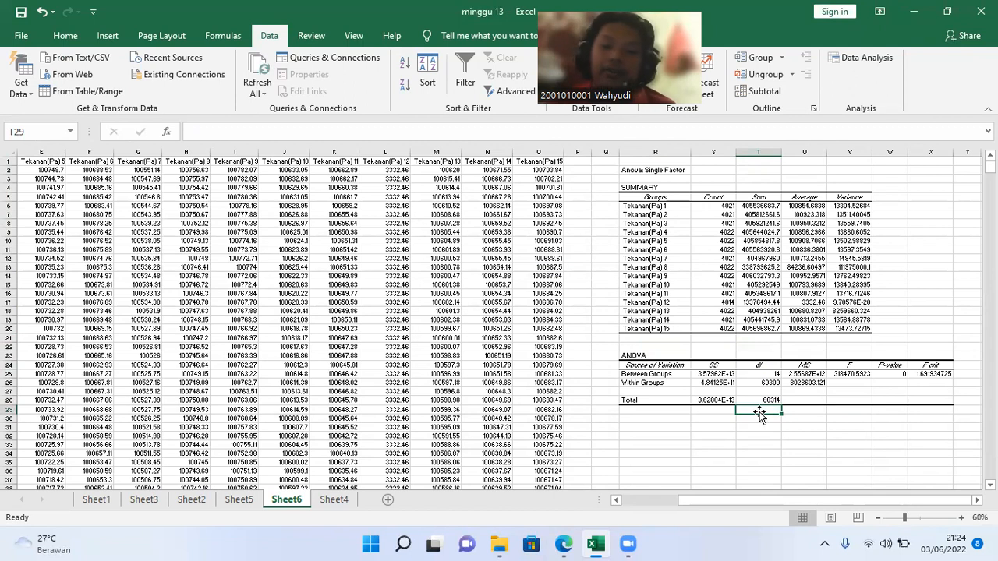
pyautogui.click(558, 544)
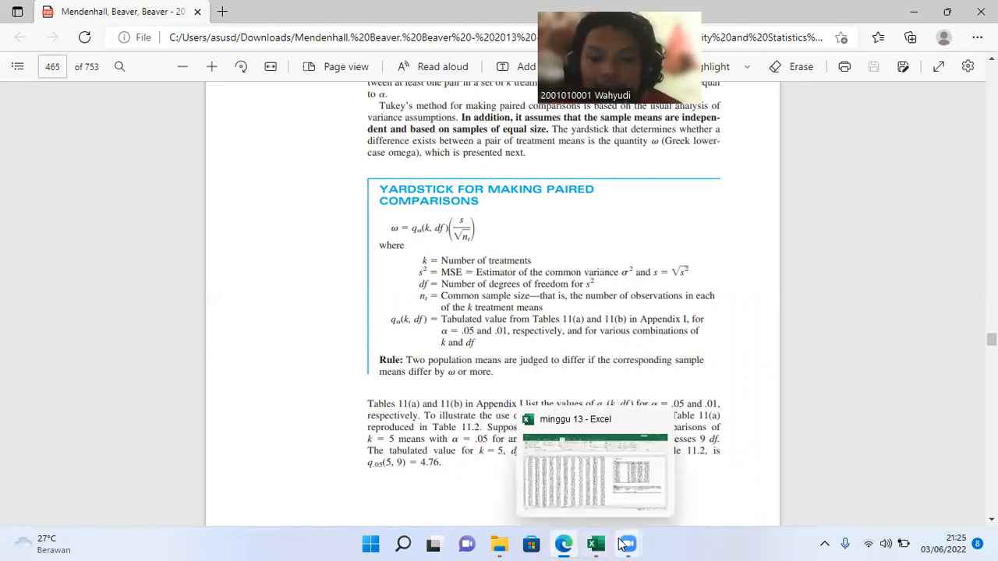
pyautogui.moveTo(624, 544)
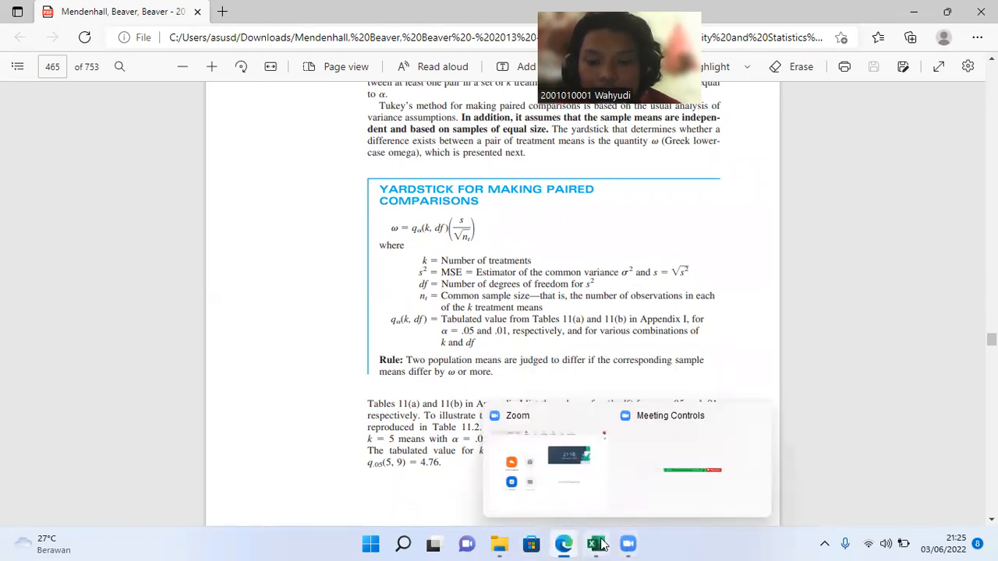
pyautogui.click(591, 545)
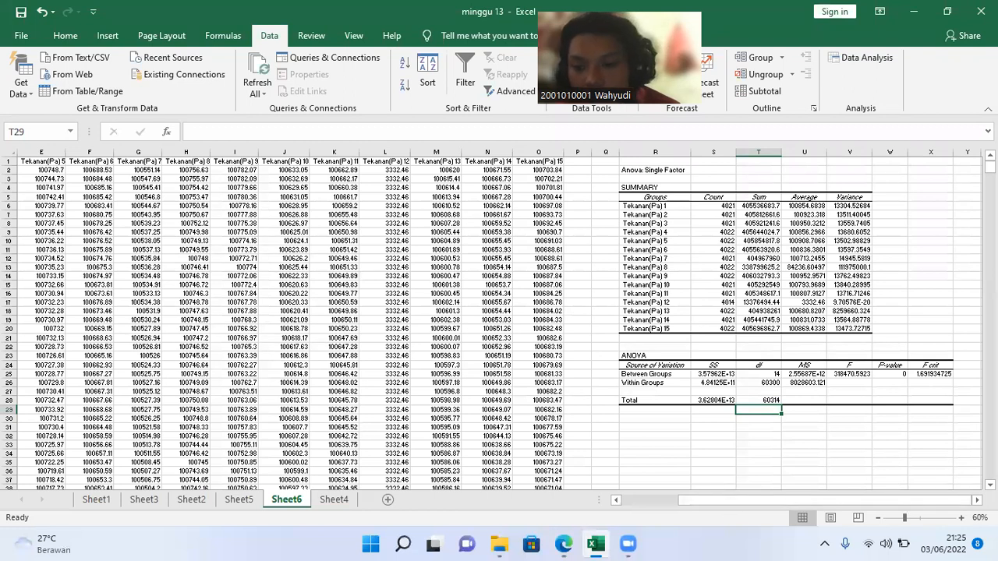
# - Below the Anova table, label R32 as k and enter 15 in S32 for the number of treatments
pyautogui.scroll(-2, 827, 421)
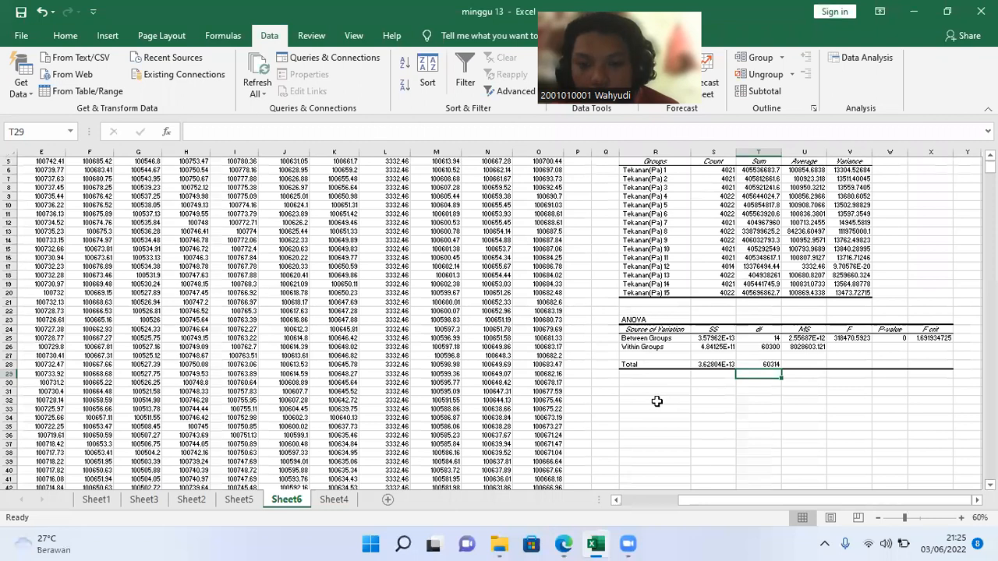
pyautogui.click(656, 401)
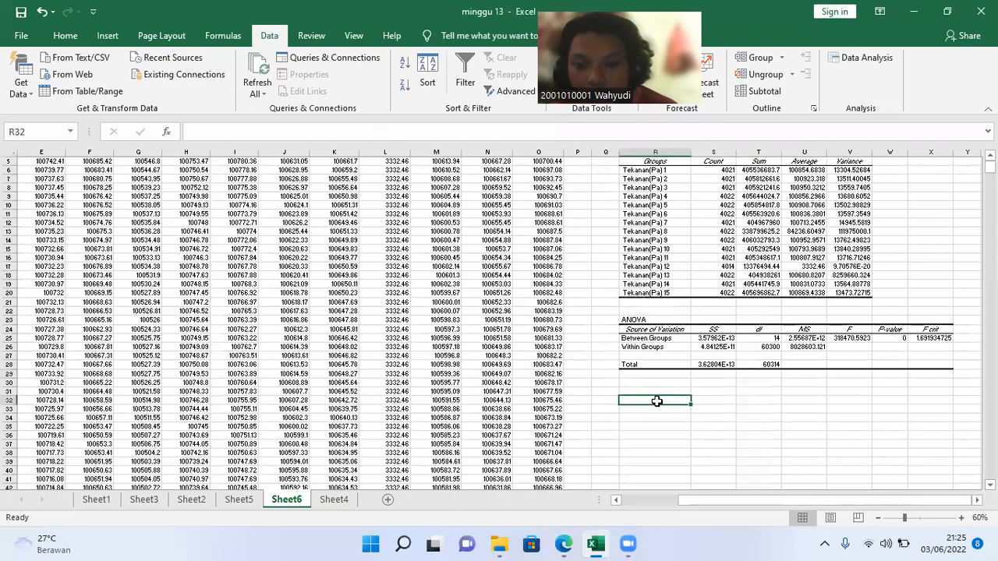
pyautogui.write('k')
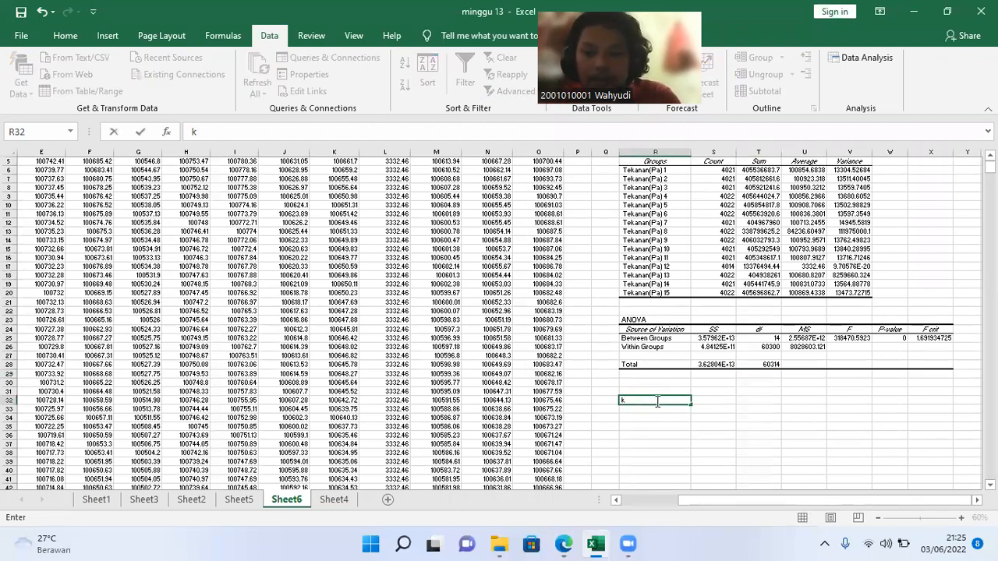
pyautogui.press('Tab')
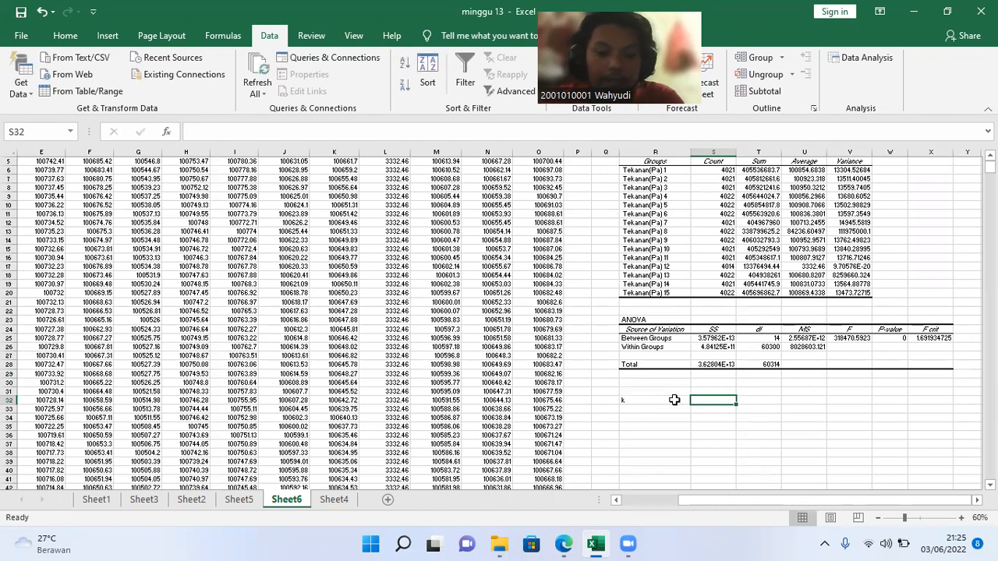
pyautogui.write('15')
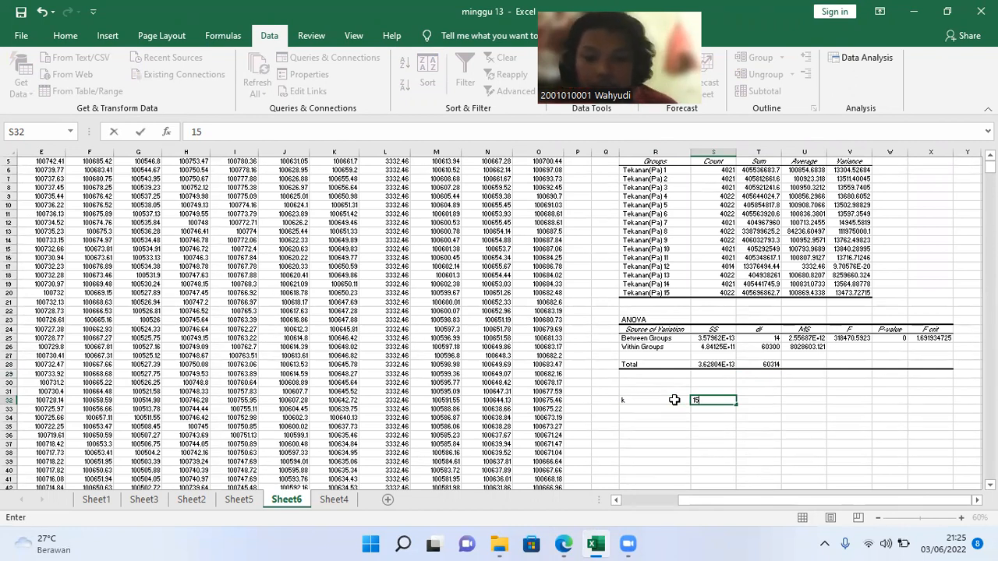
pyautogui.click(675, 400)
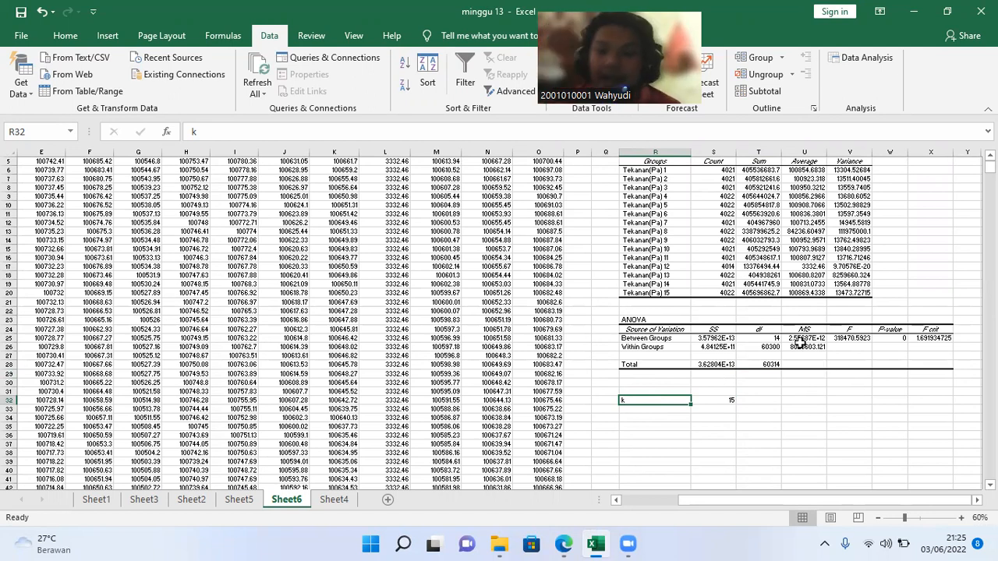
# - Label R33 as MSE and copy the within-groups MS value from U26 into S33
pyautogui.click(803, 346)
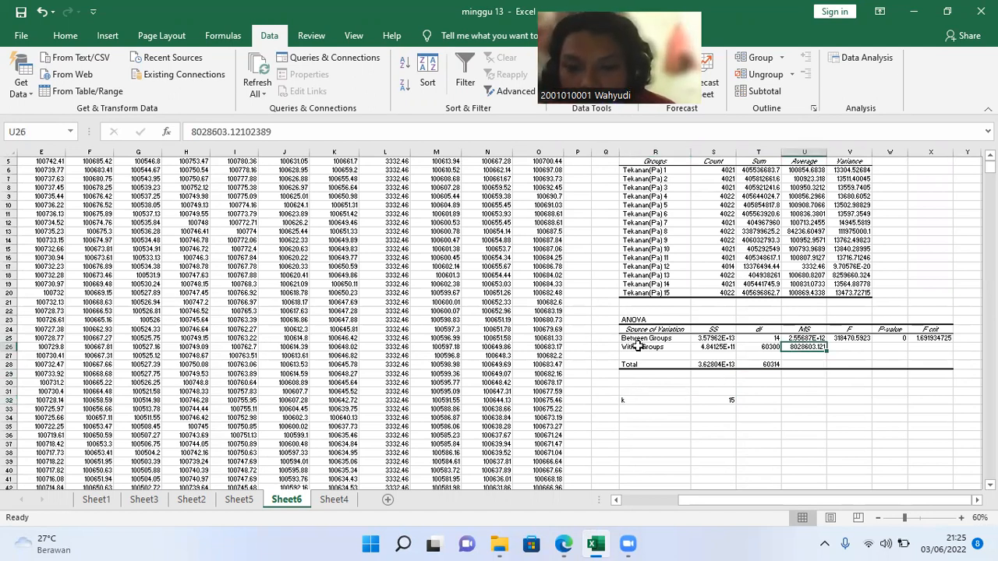
pyautogui.doubleClick(792, 347)
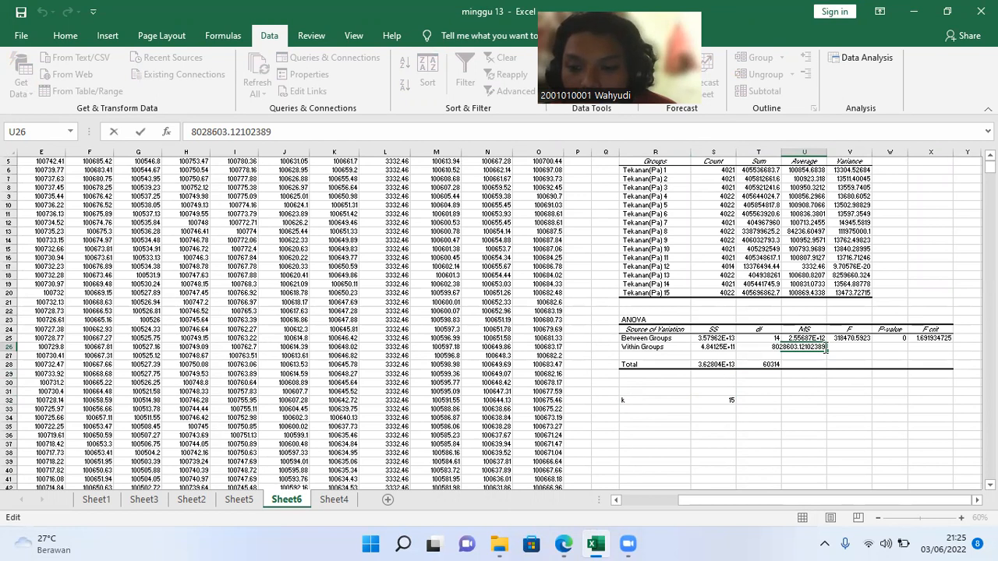
pyautogui.moveTo(826, 349); pyautogui.dragTo(767, 353)
pyautogui.hotkey('ctrl', 'c')
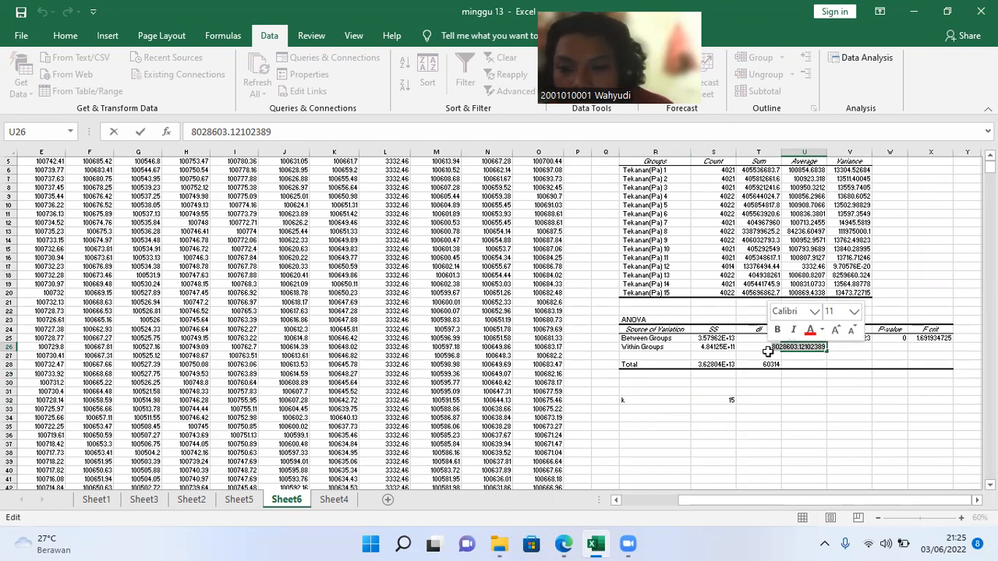
pyautogui.click(642, 407)
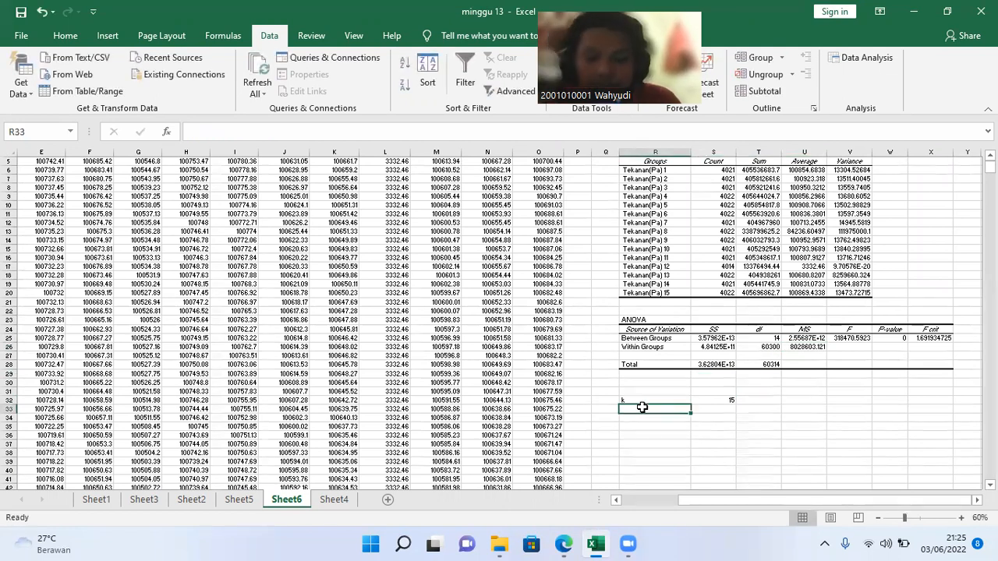
pyautogui.write('MSE')
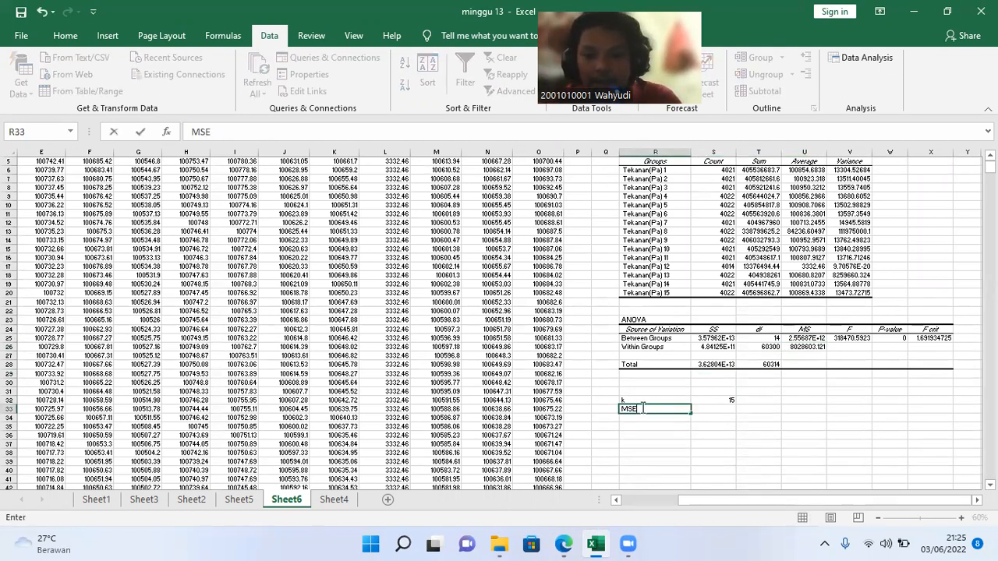
pyautogui.click(724, 410)
pyautogui.doubleClick(722, 410)
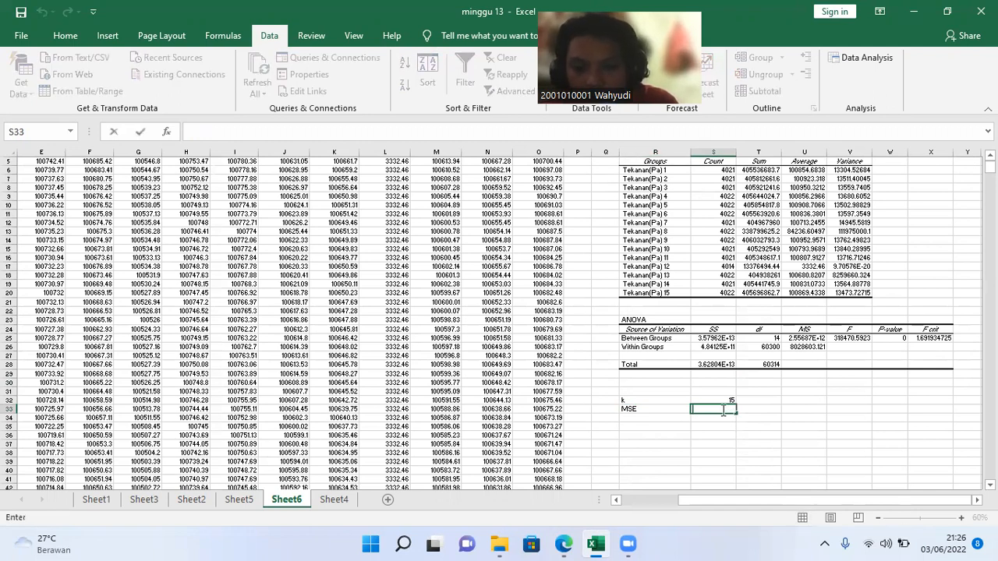
pyautogui.hotkey('ctrl', 'v')
pyautogui.click(708, 429)
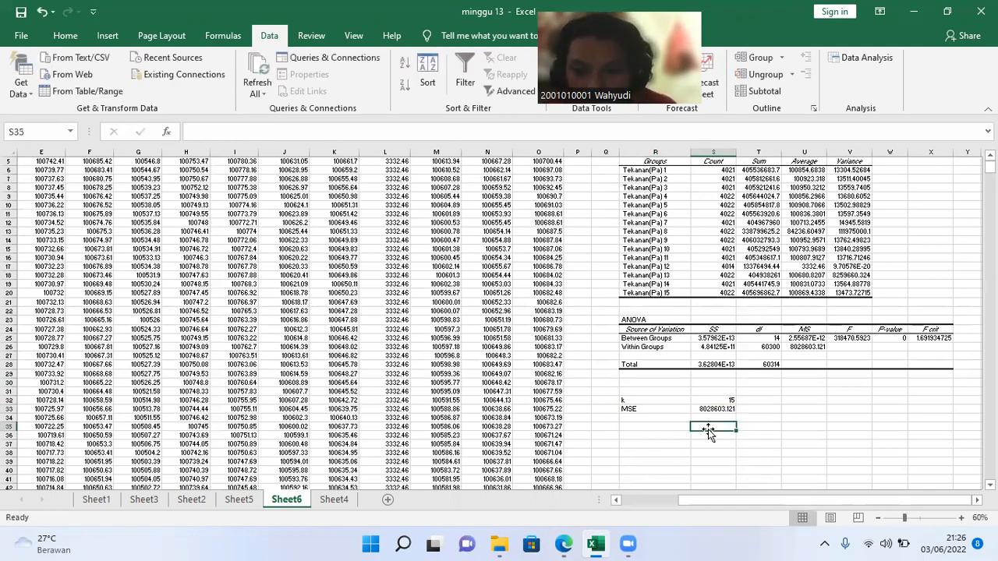
# - Check the s over root n term of the yardstick formula in the textbook PDF, and return to the Excel workbook
pyautogui.click(640, 420)
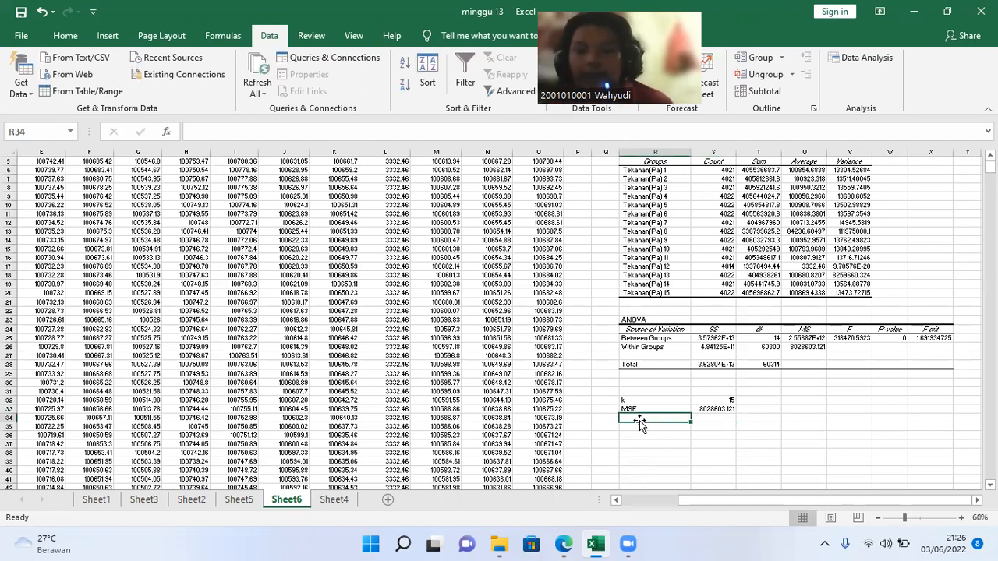
pyautogui.hotkey('alt', 'Tab')
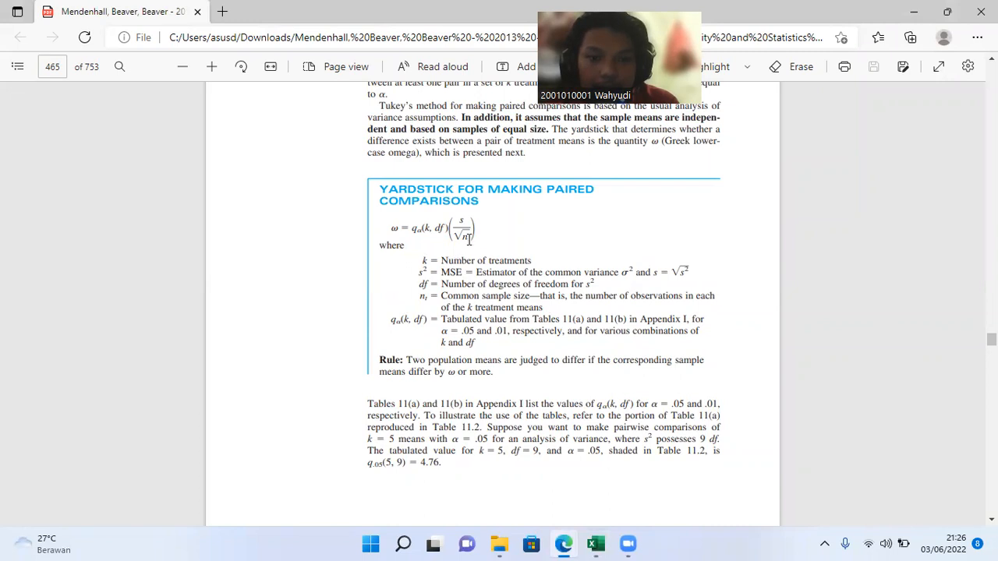
pyautogui.moveTo(470, 222); pyautogui.dragTo(475, 232)
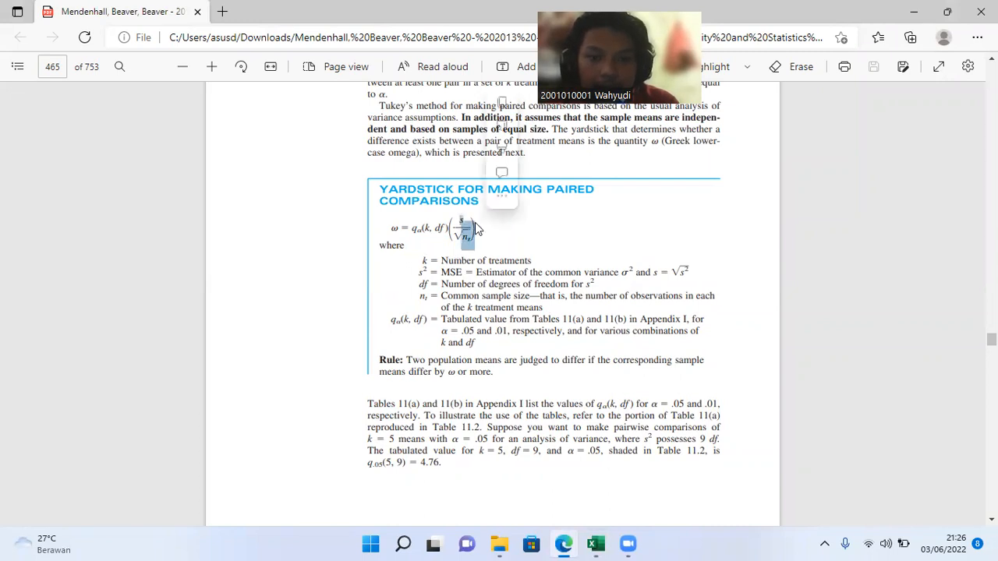
pyautogui.click(500, 246)
pyautogui.hotkey('alt', 'Tab')
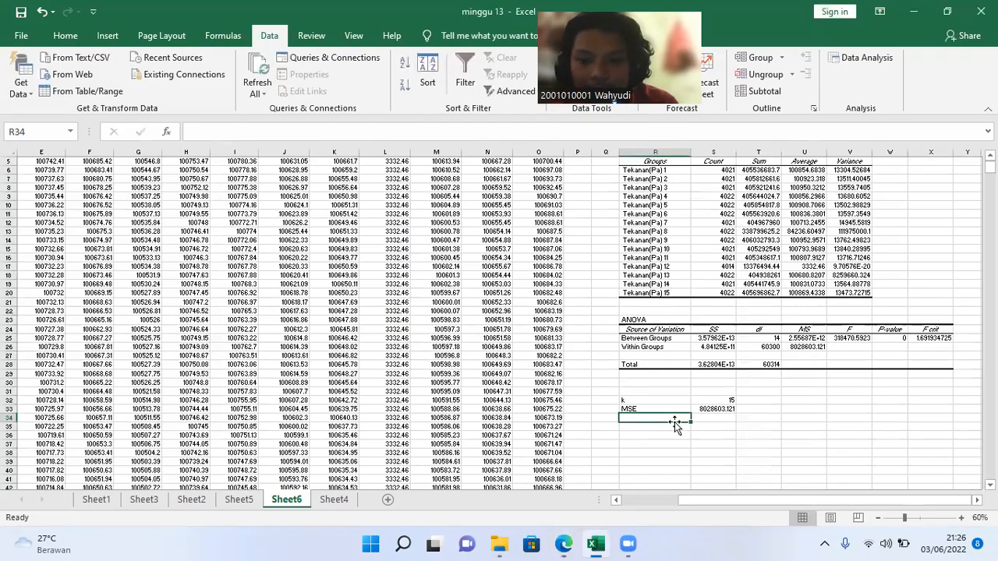
# - Label R34 as s and compute the square root of the MSE in S34 with SQRT of S33
pyautogui.click(714, 419)
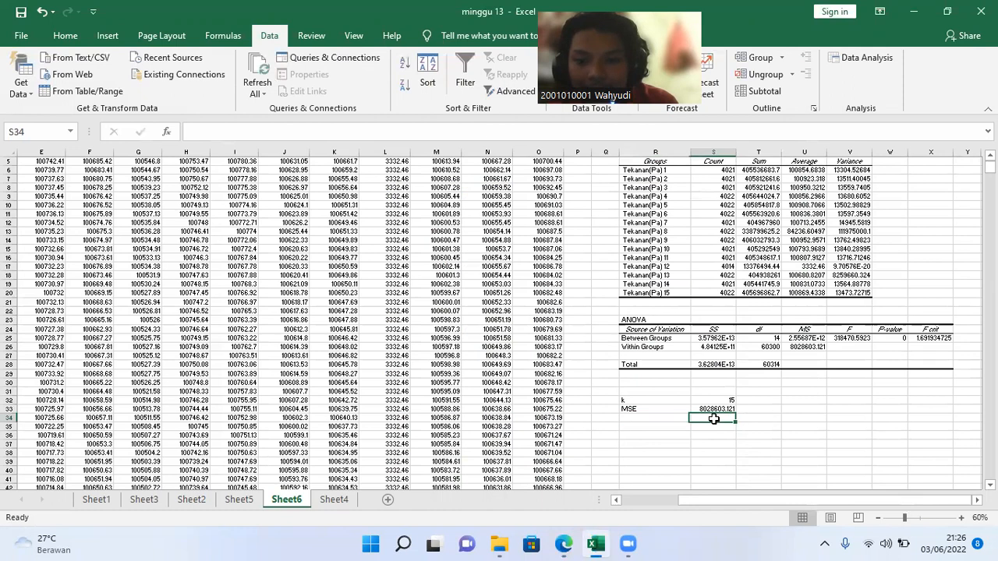
pyautogui.click(663, 418)
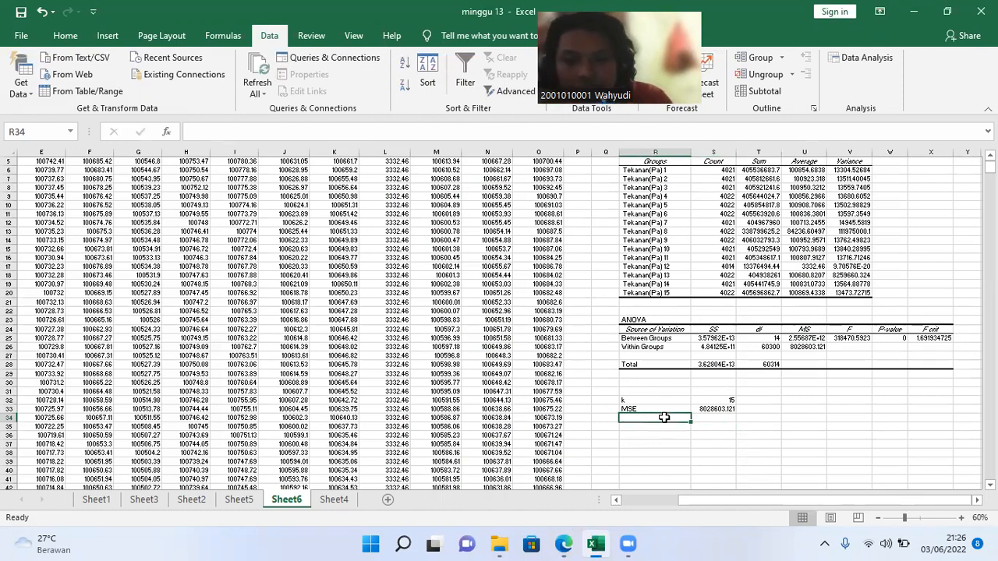
pyautogui.write('s')
pyautogui.click(703, 421)
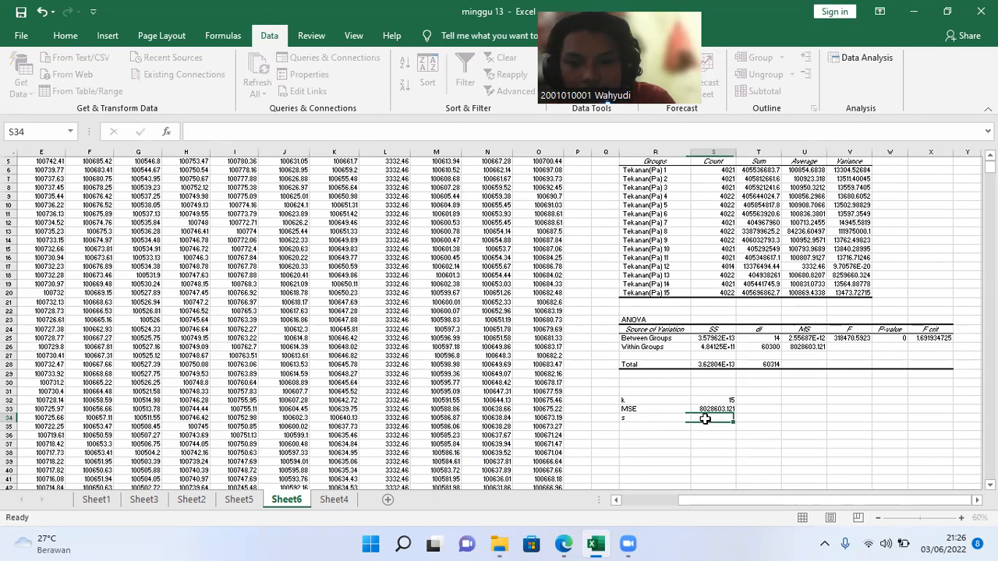
pyautogui.write('=')
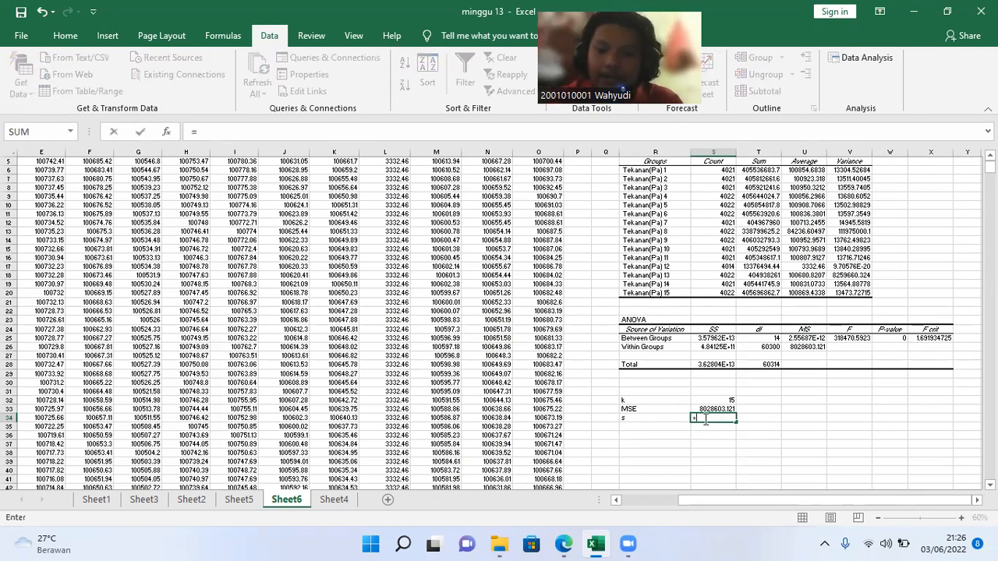
pyautogui.write('sq')
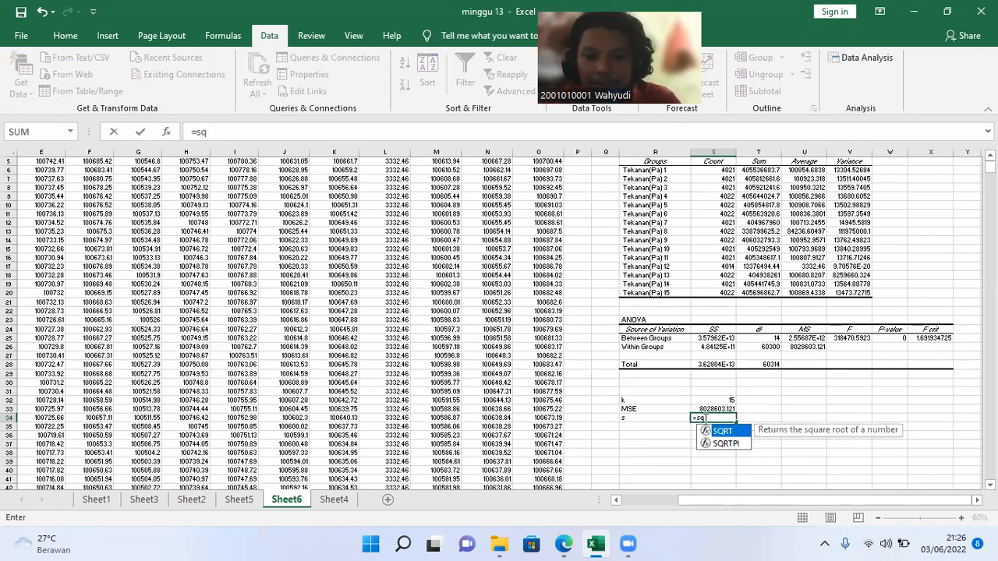
pyautogui.doubleClick(722, 431)
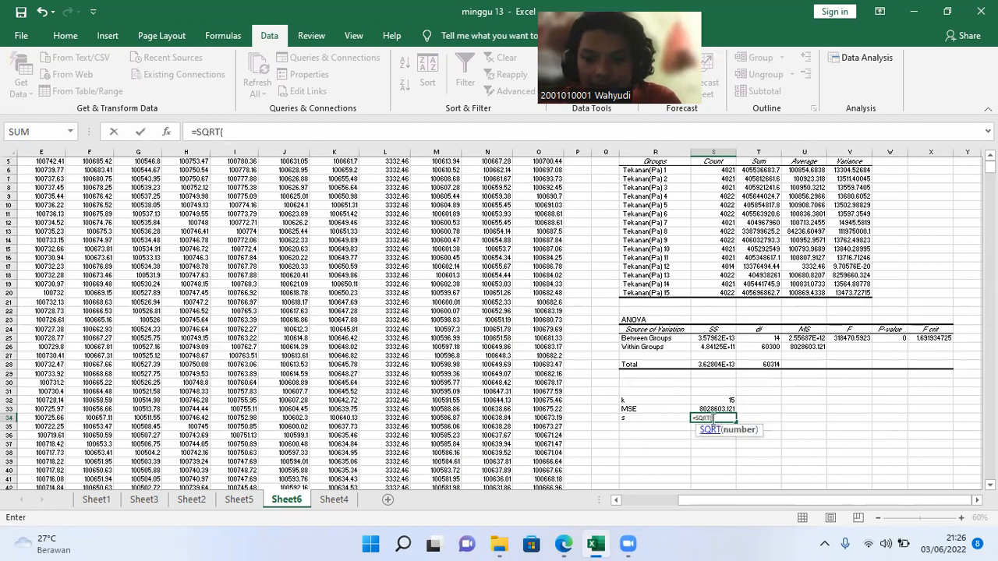
pyautogui.click(709, 407)
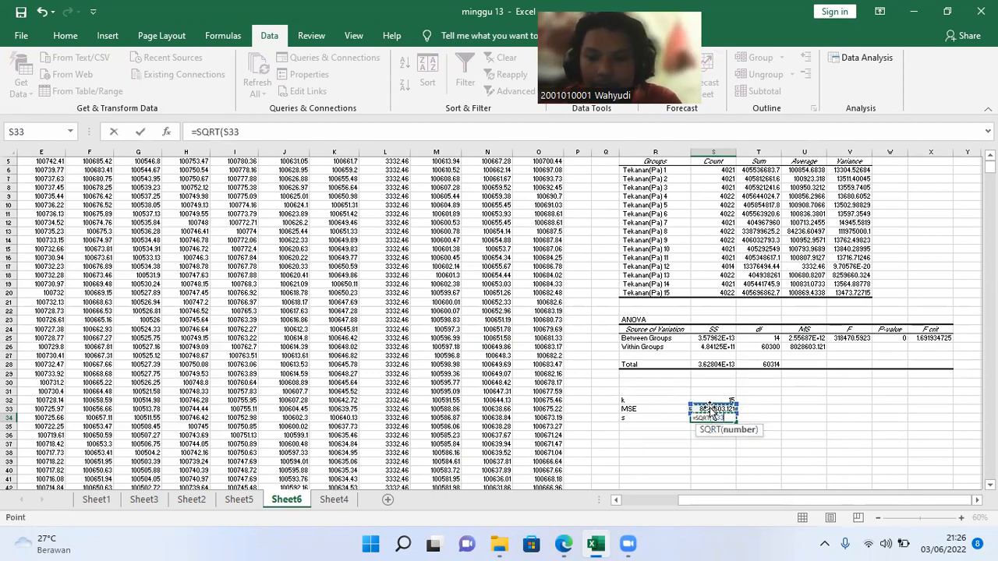
pyautogui.press('Return')
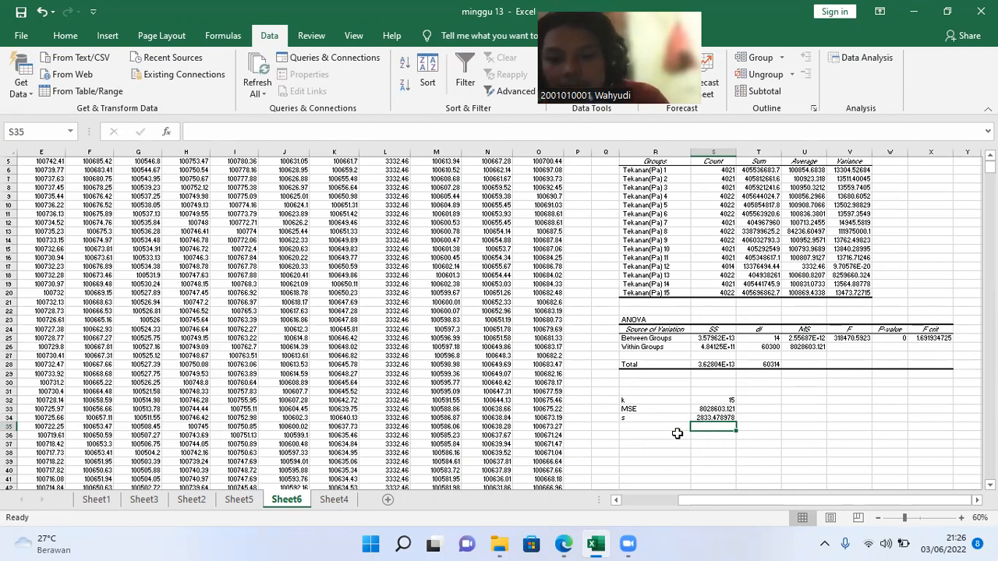
# - Total the fifteen group counts in S6:S20 with AutoSum, placing the sum in S21 below the Count column
pyautogui.click(644, 428)
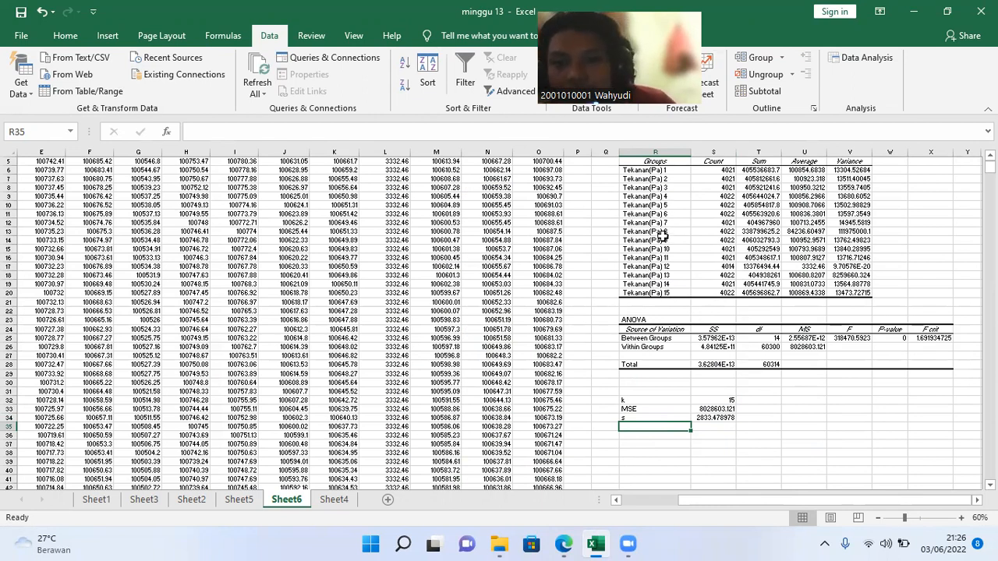
pyautogui.moveTo(713, 169); pyautogui.dragTo(714, 291)
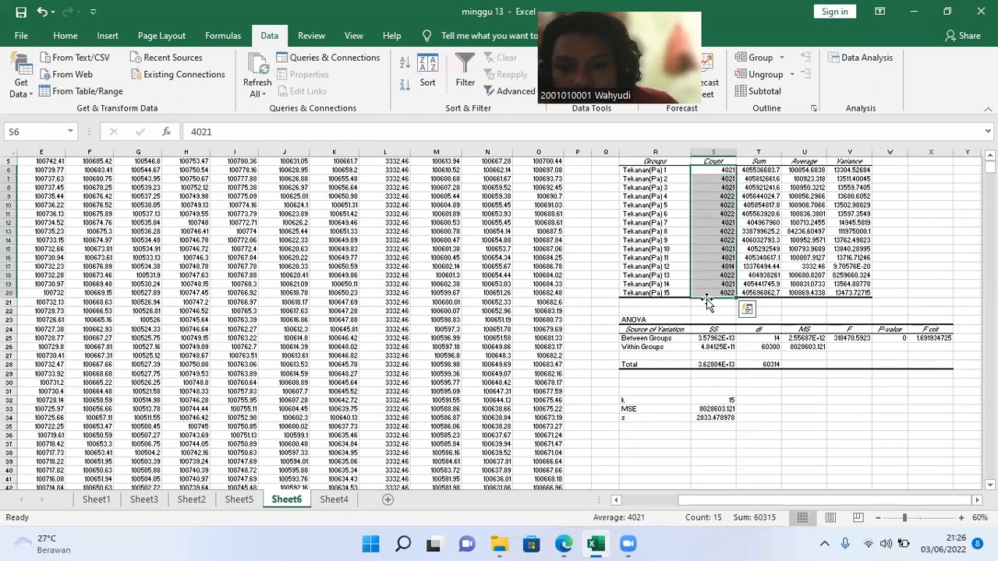
pyautogui.click(707, 302)
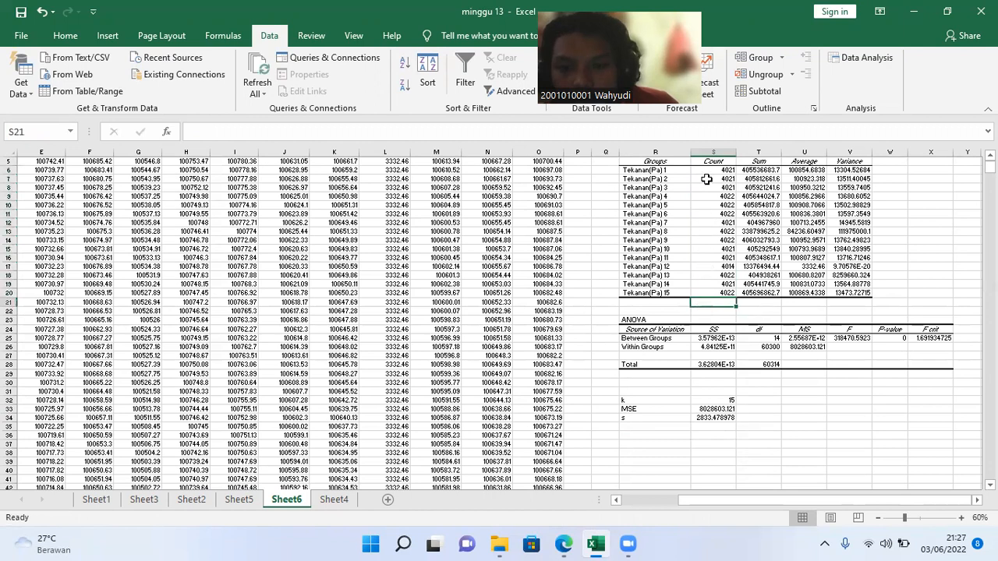
pyautogui.moveTo(704, 167); pyautogui.dragTo(718, 294)
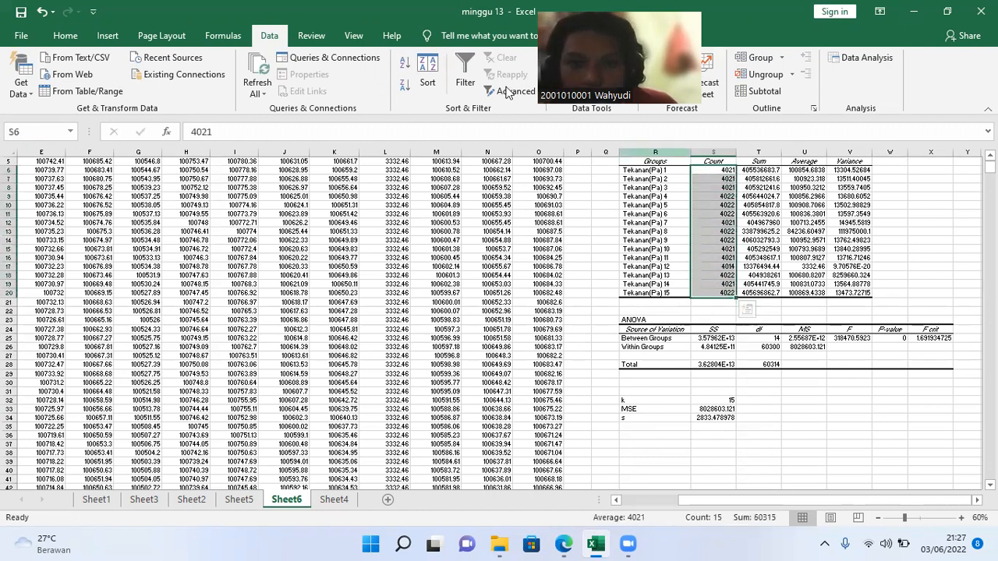
pyautogui.click(82, 36)
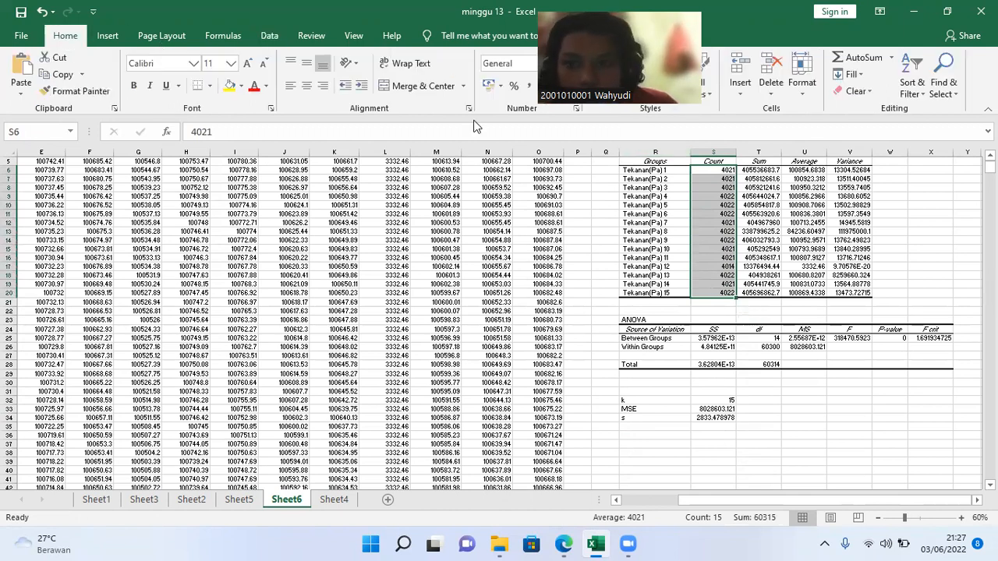
pyautogui.click(855, 62)
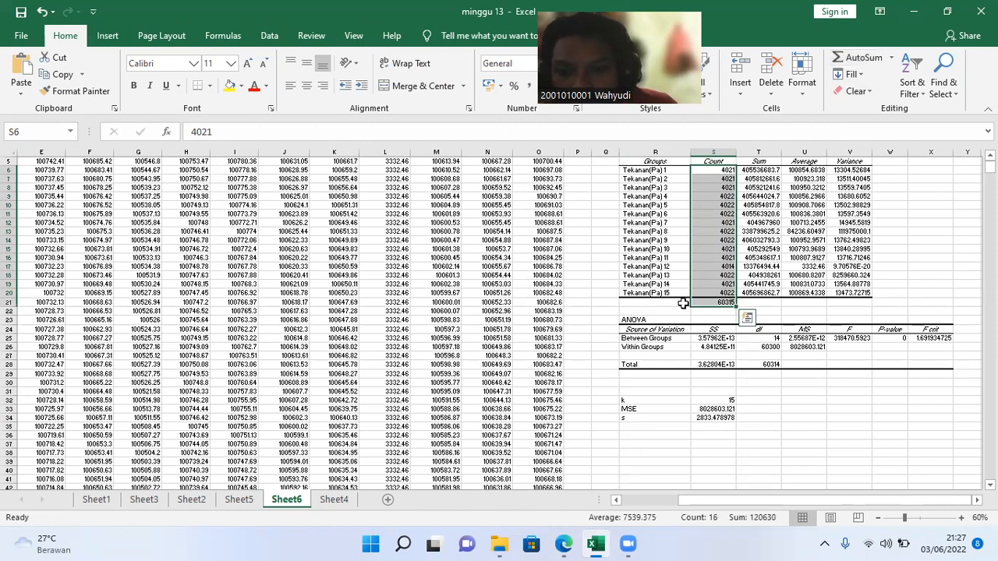
pyautogui.click(683, 303)
pyautogui.click(722, 302)
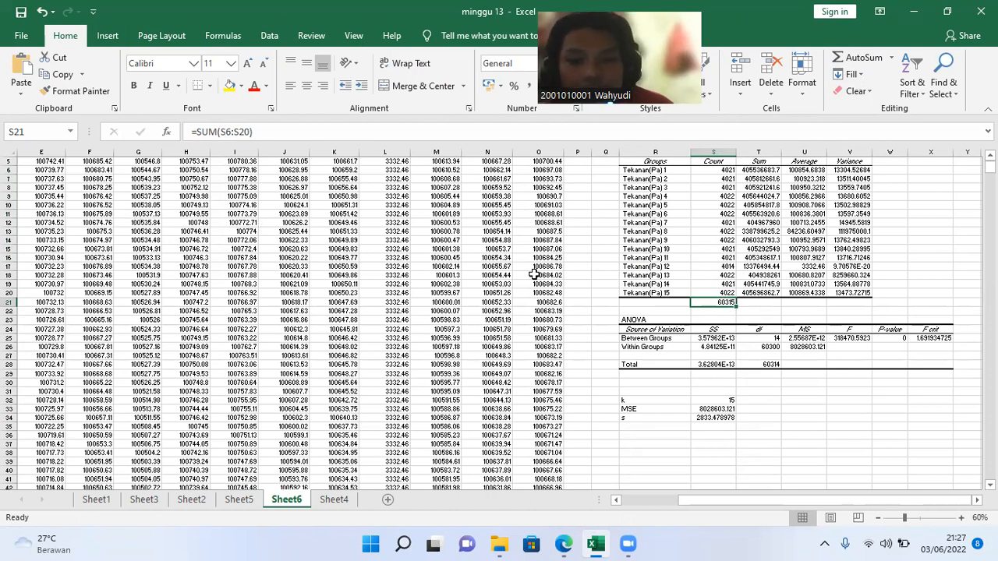
pyautogui.click(649, 197)
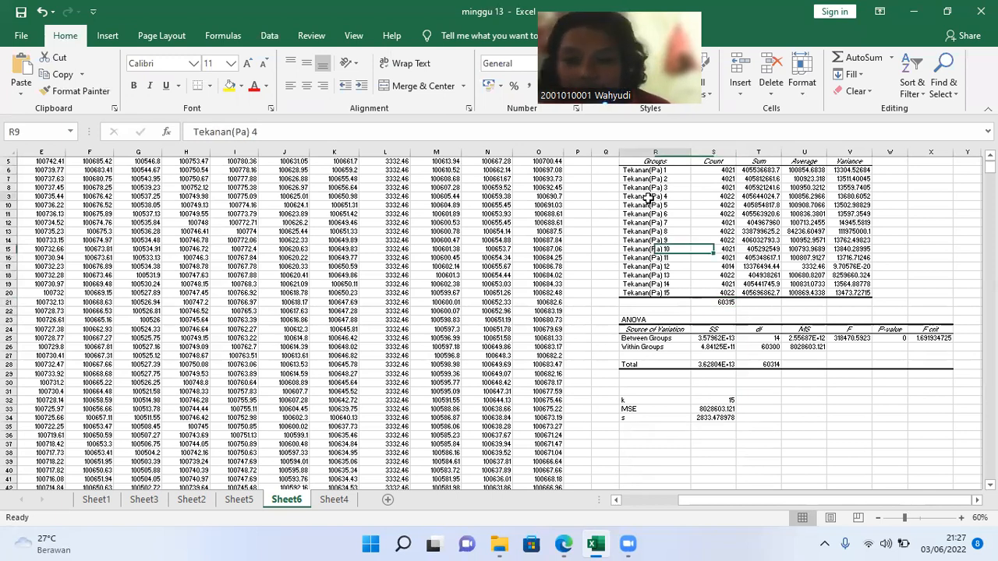
pyautogui.click(719, 304)
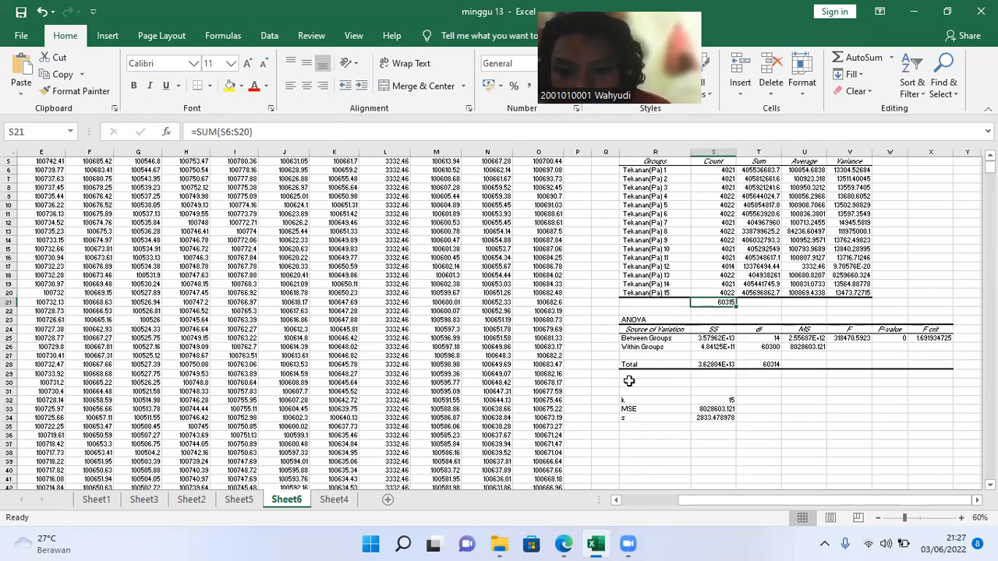
# - Label R35 as df and subtract the first group's count in S6 from the total df in T28 in cell S35
pyautogui.click(768, 364)
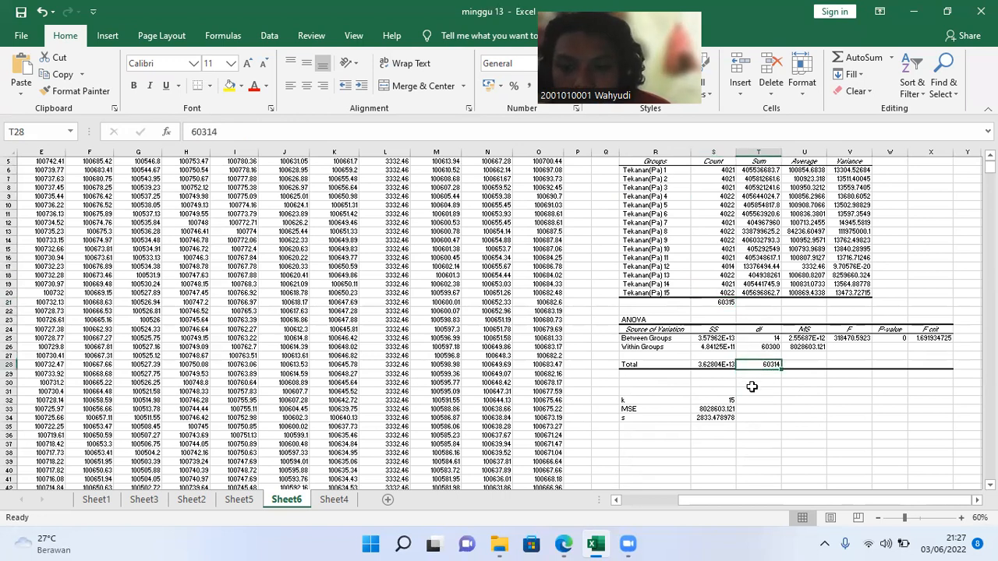
pyautogui.click(648, 429)
pyautogui.write('df')
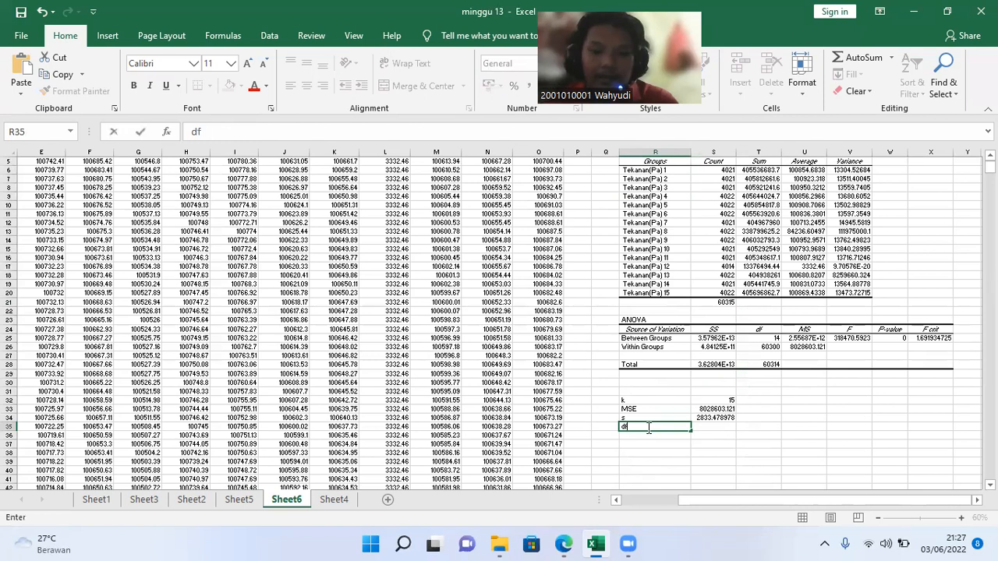
pyautogui.click(703, 426)
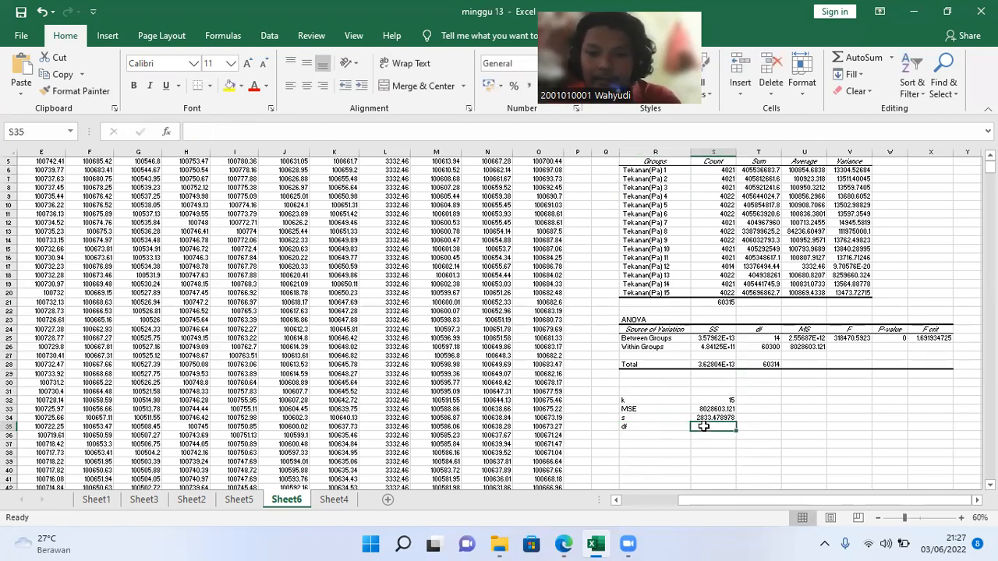
pyautogui.write('=')
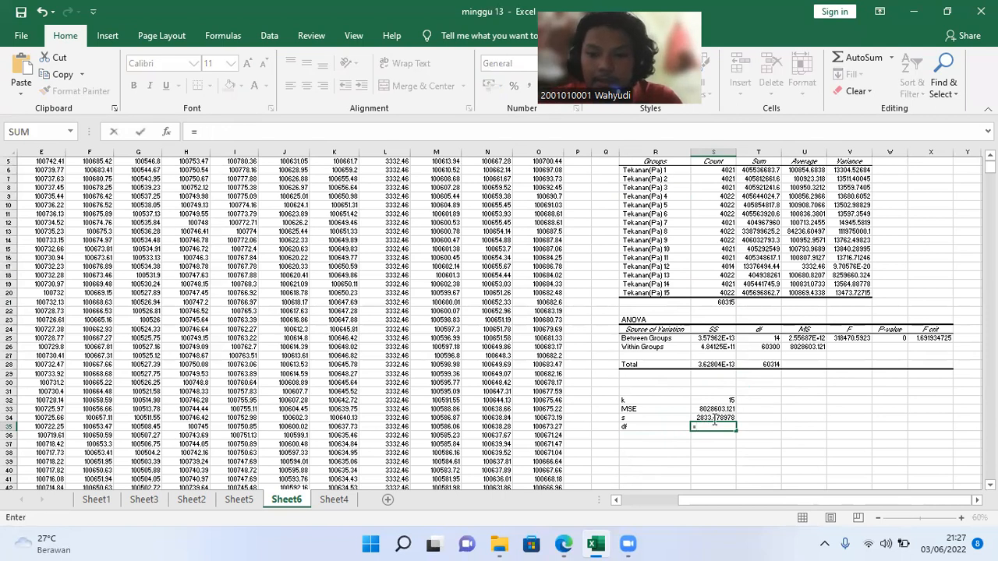
pyautogui.click(777, 366)
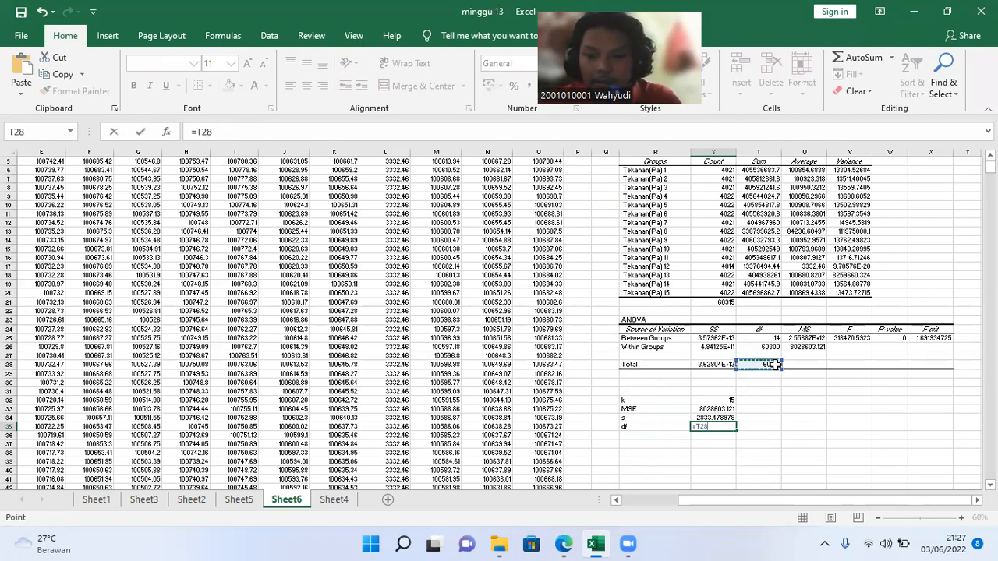
pyautogui.write('-')
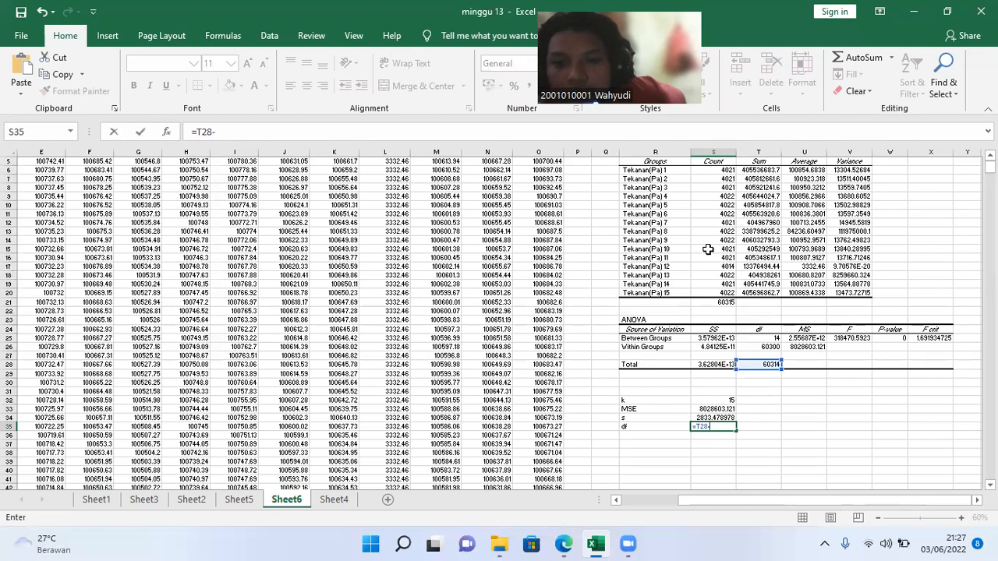
pyautogui.click(727, 171)
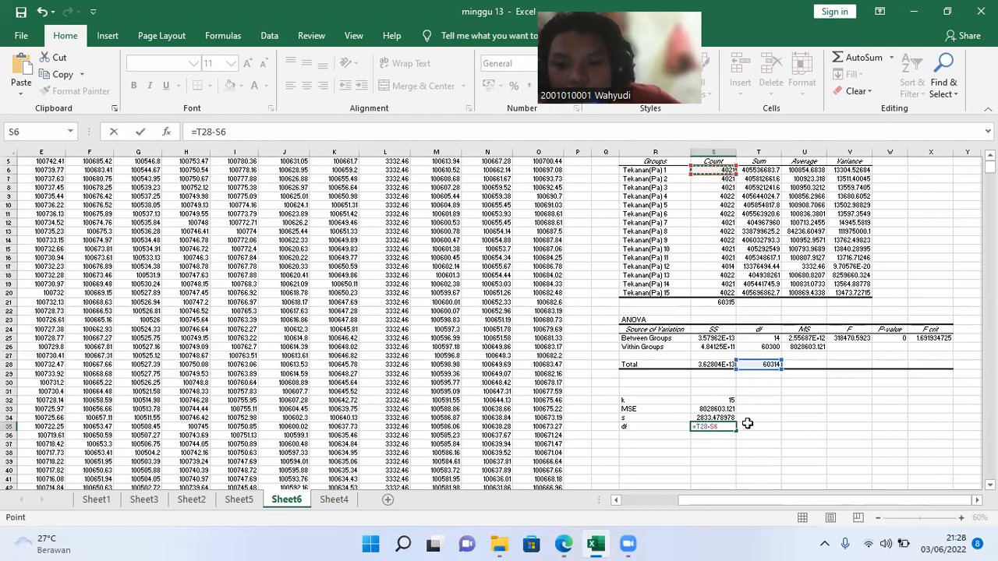
pyautogui.press('Return')
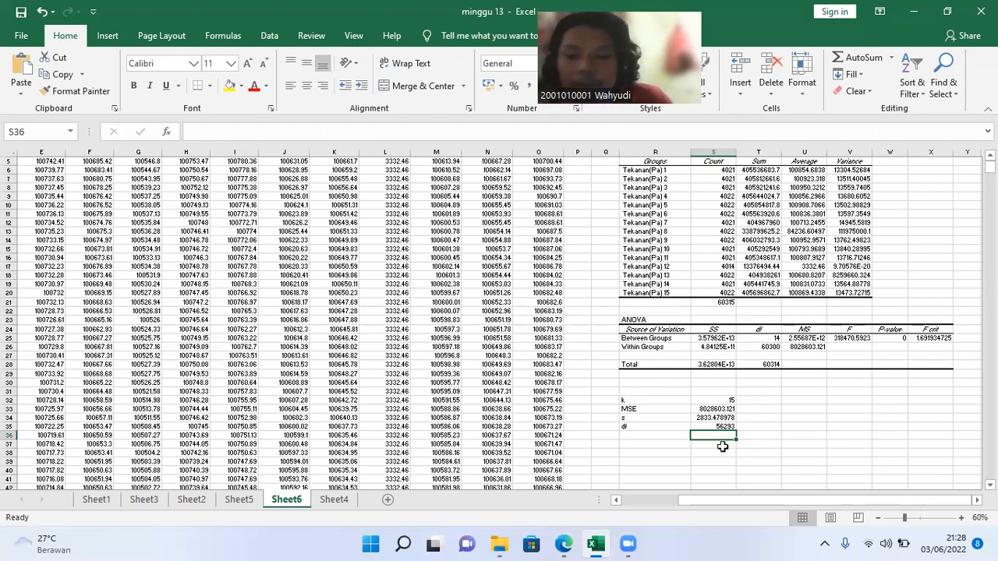
# - Copy the Tekanan(Pa) 1 count, 4021, from S6 into S36 and label R36 as nt
pyautogui.click(664, 434)
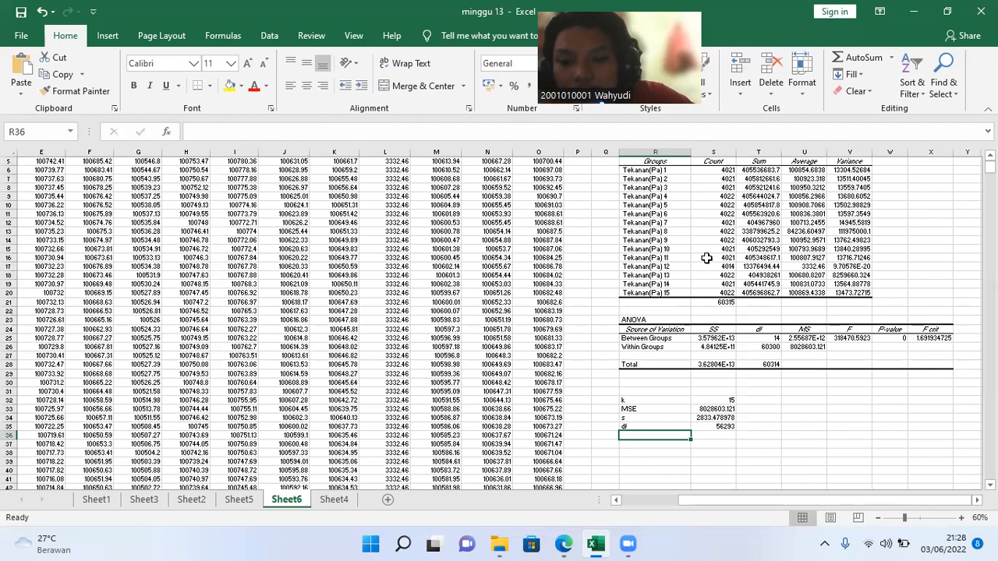
pyautogui.click(717, 170)
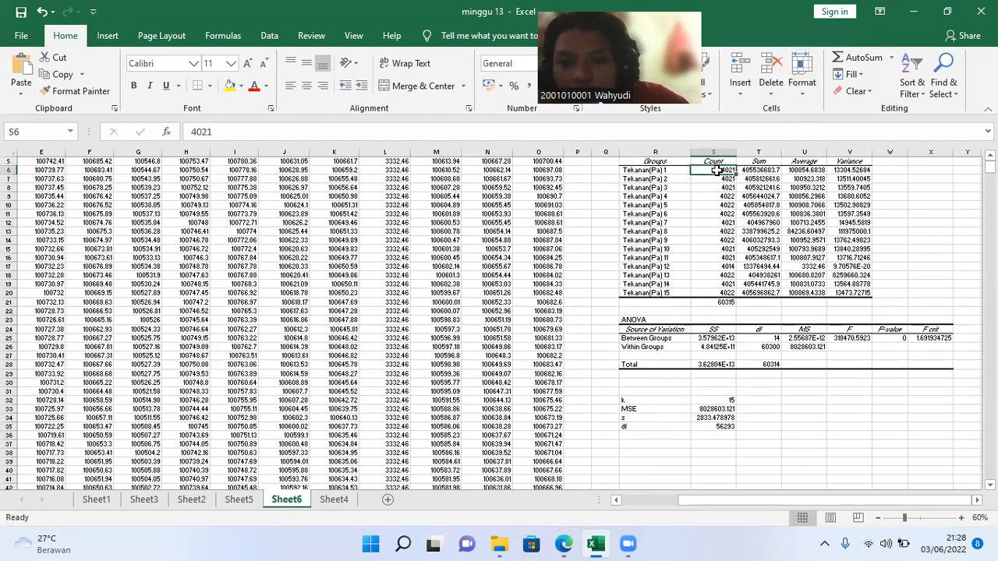
pyautogui.doubleClick(717, 171)
pyautogui.moveTo(717, 171); pyautogui.dragTo(737, 175)
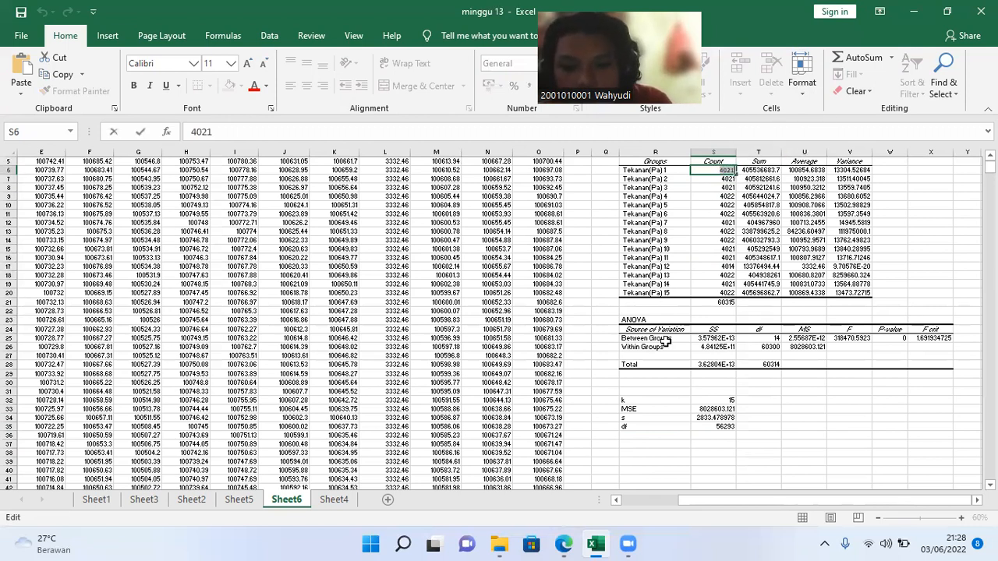
pyautogui.hotkey('ctrl', 'c')
pyautogui.click(708, 435)
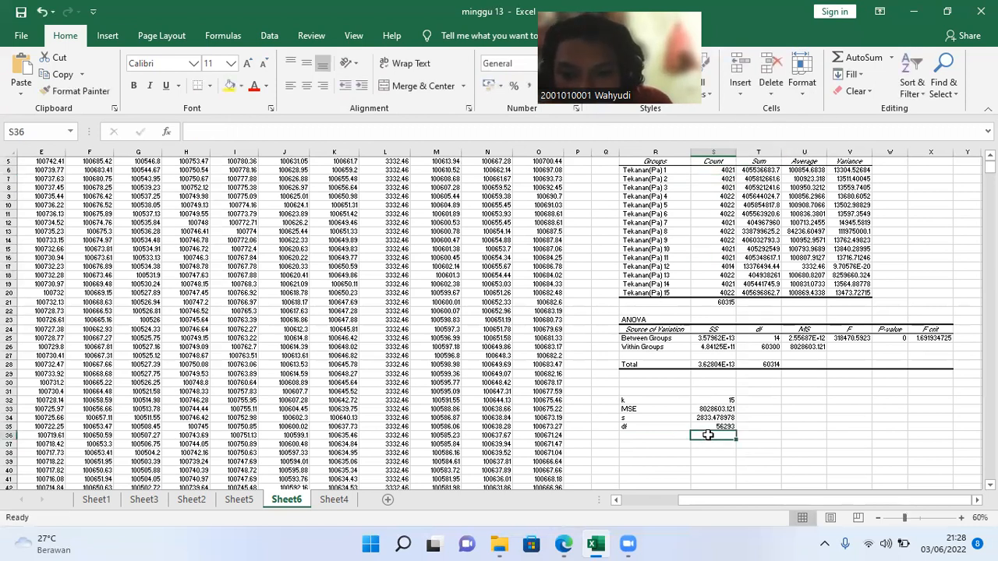
pyautogui.hotkey('ctrl', 'v')
pyautogui.click(662, 444)
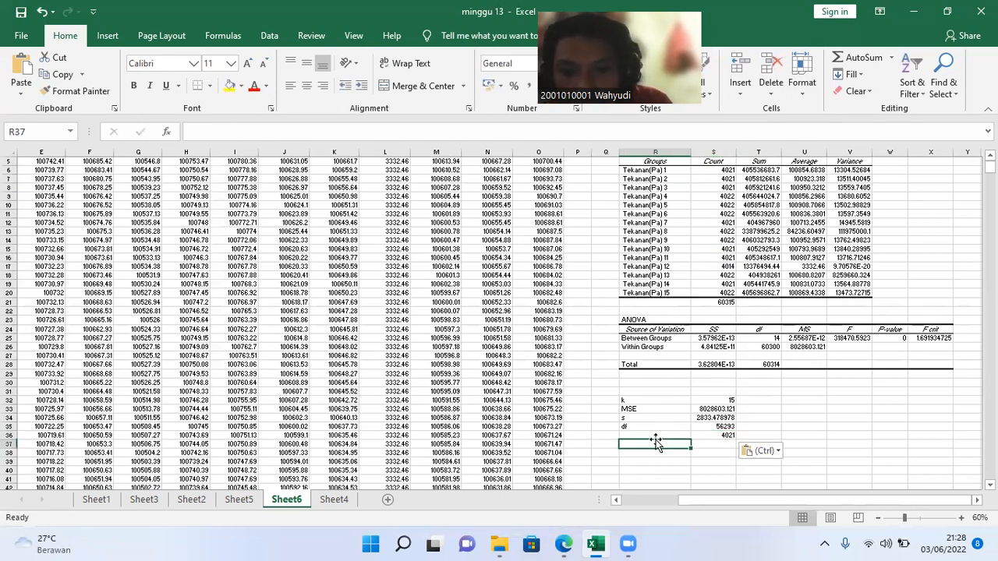
pyautogui.doubleClick(655, 435)
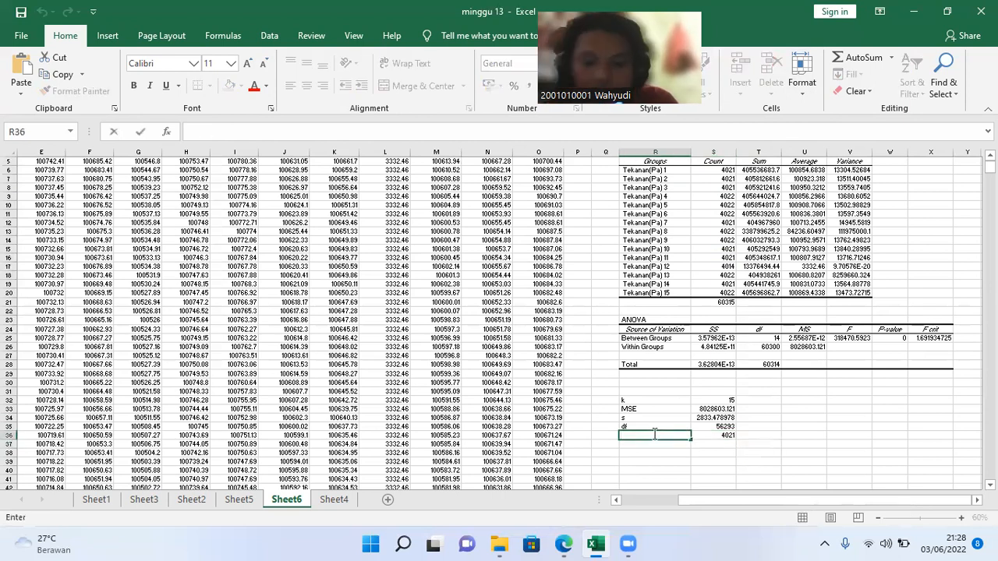
pyautogui.write('nt')
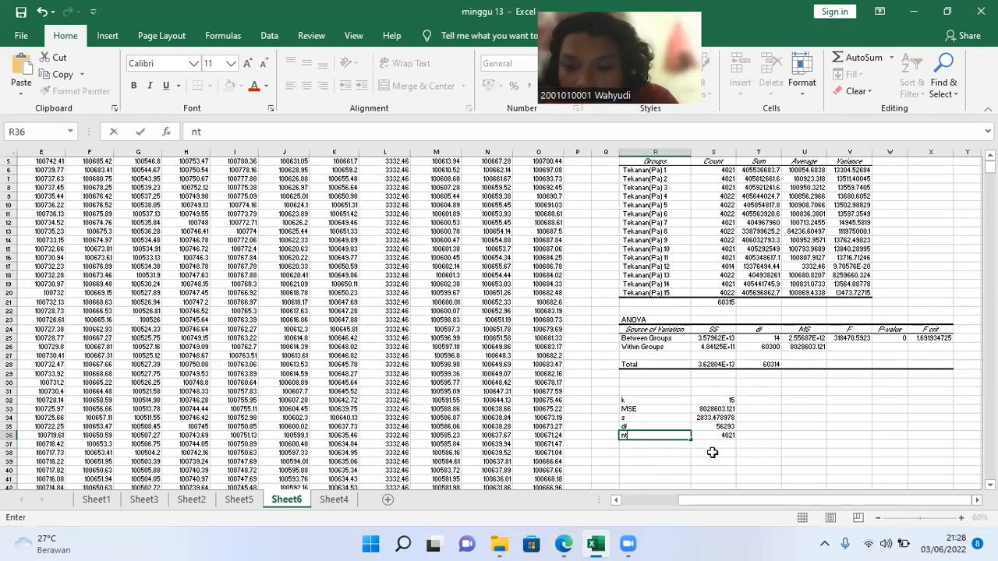
pyautogui.click(713, 446)
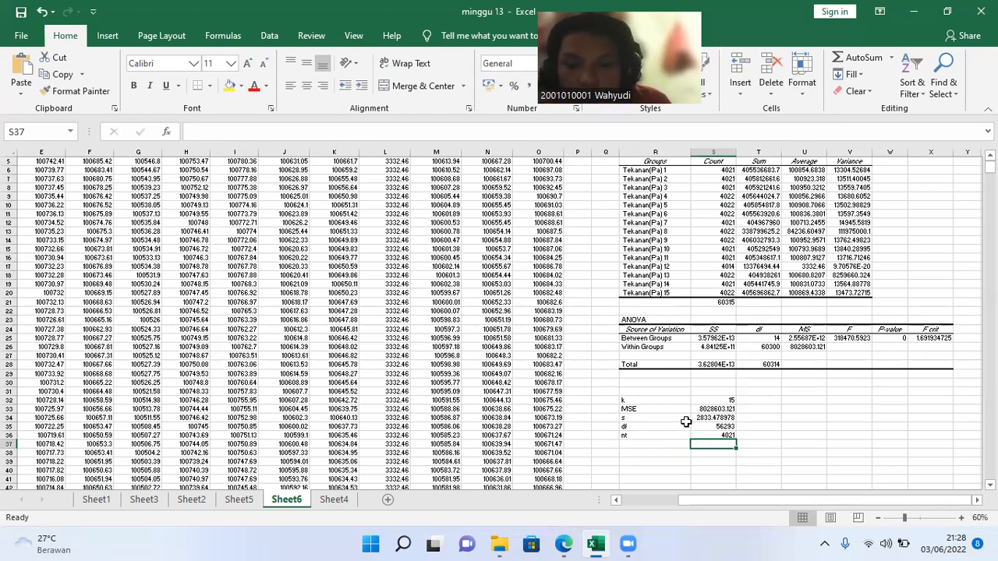
# - Check the q term's definition in the textbook PDF, and label R37 in the Excel workbook as q (k,df)
pyautogui.hotkey('alt', 'Tab')
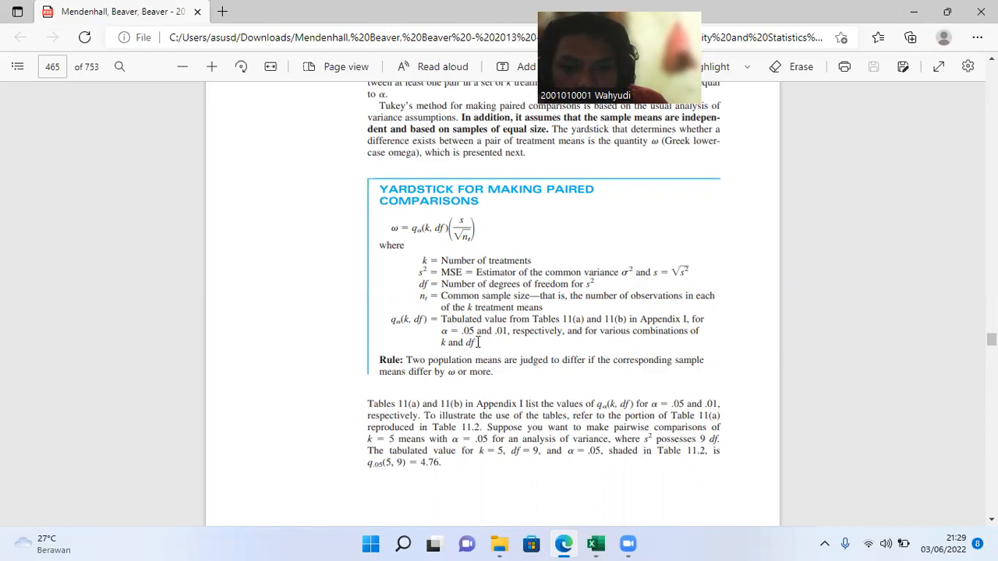
pyautogui.hotkey('alt', 'Tab')
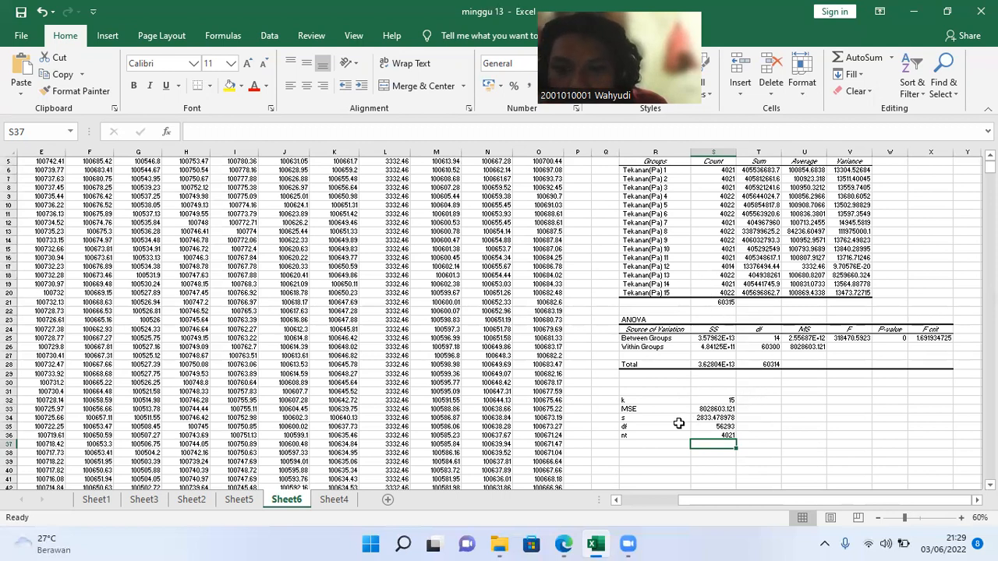
pyautogui.click(637, 447)
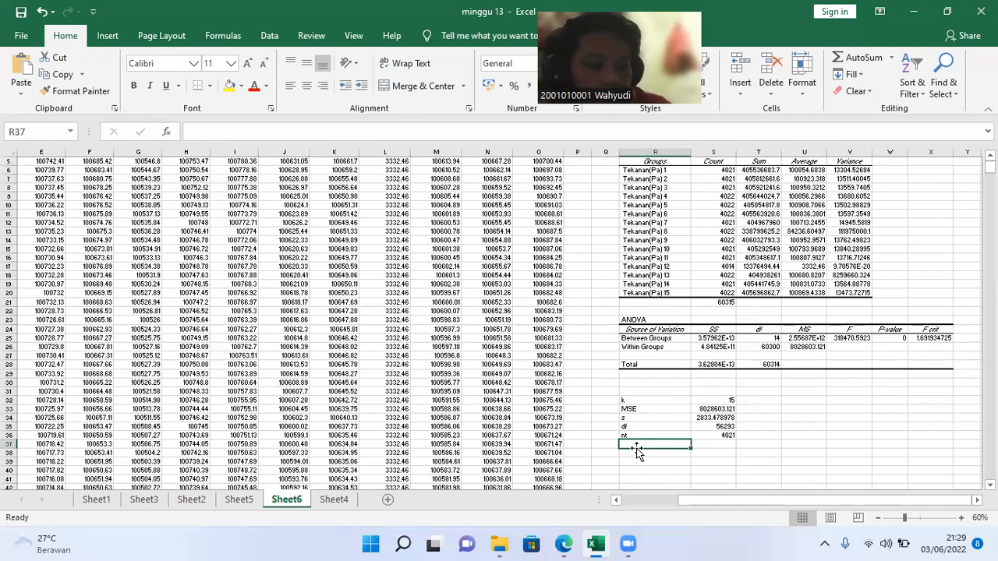
pyautogui.write('q')
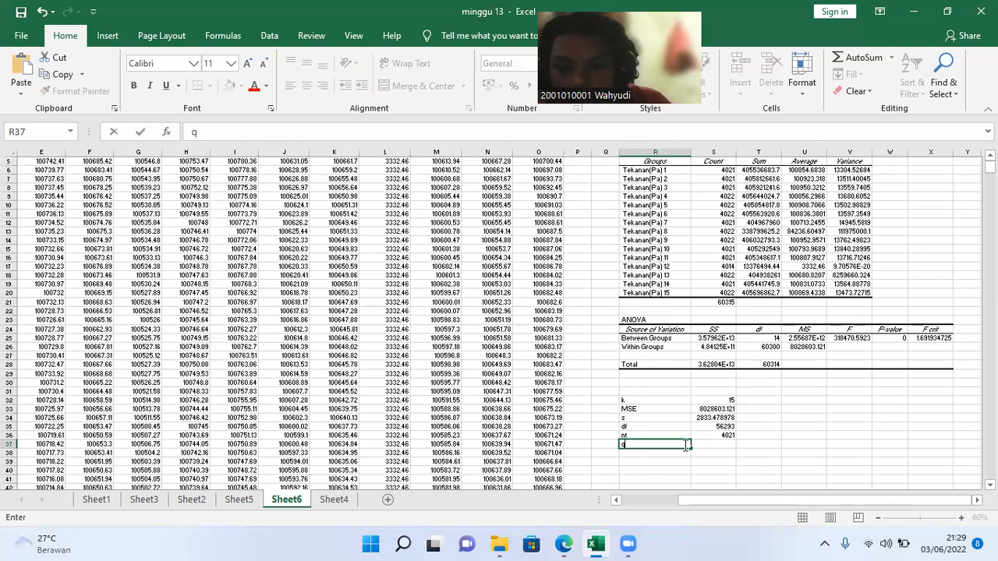
pyautogui.write(' (k,df')
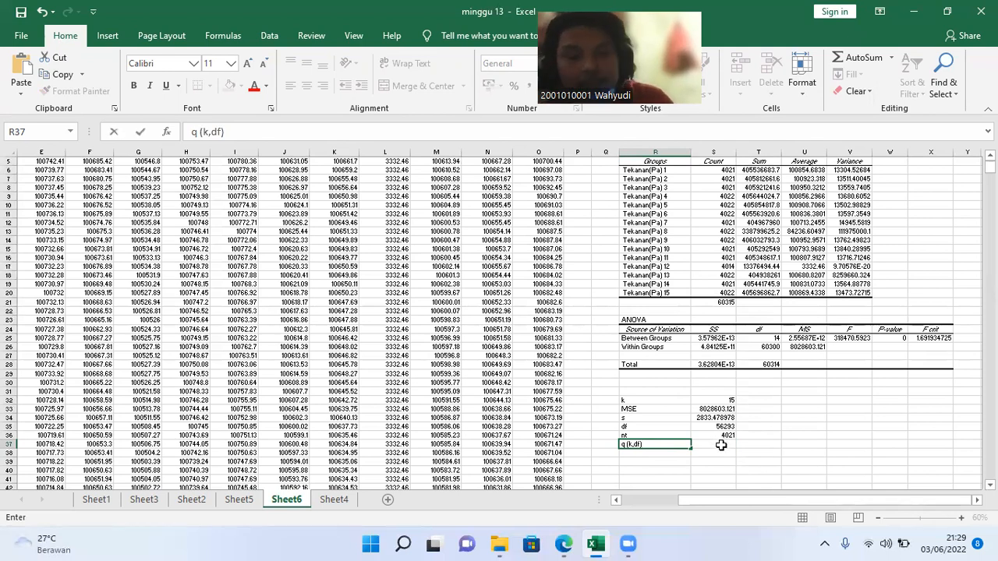
pyautogui.click(721, 446)
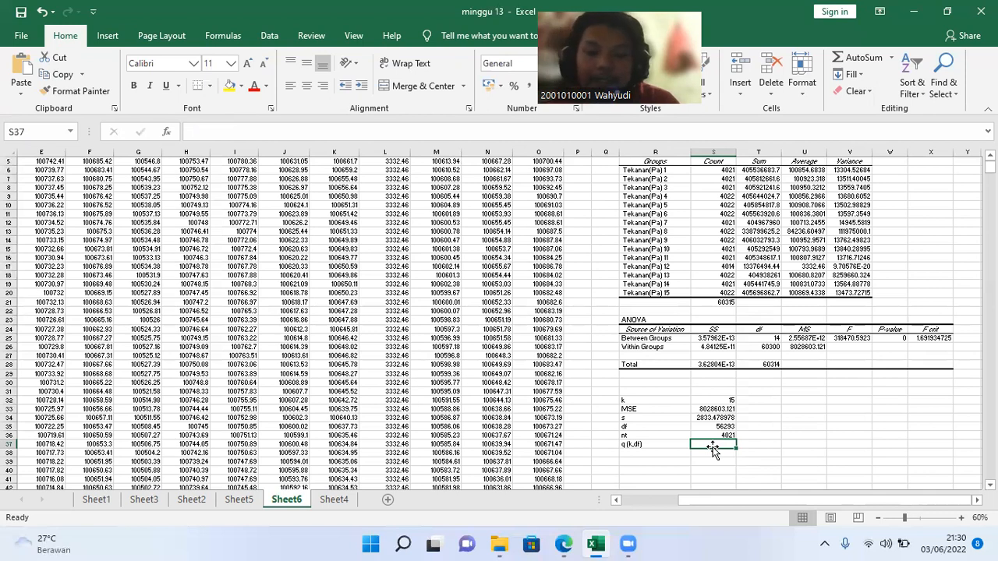
# - Switch to the textbook PDF and go to page 709 to consult Table 11(a) for the q value
pyautogui.hotkey('alt', 'Tab')
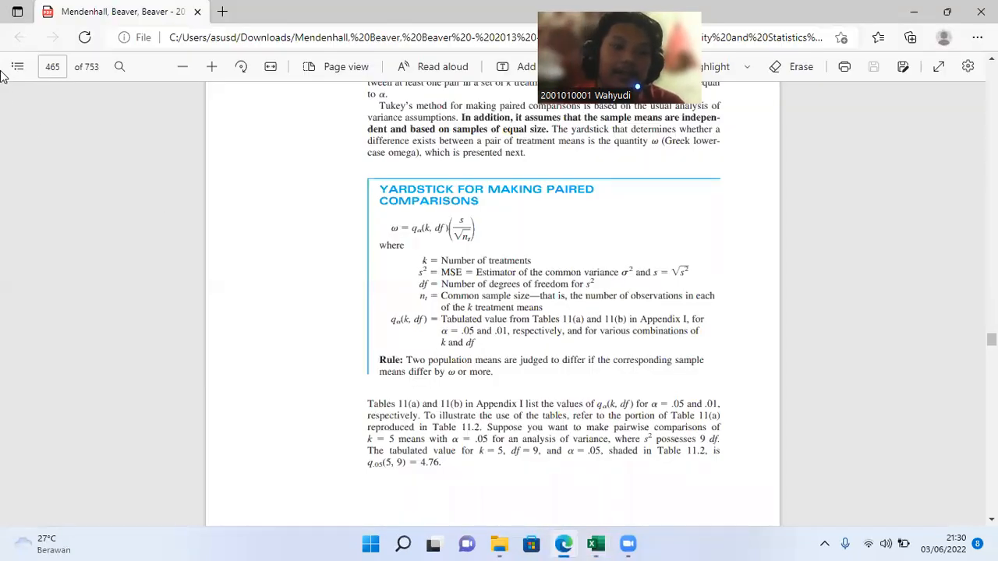
pyautogui.click(61, 66)
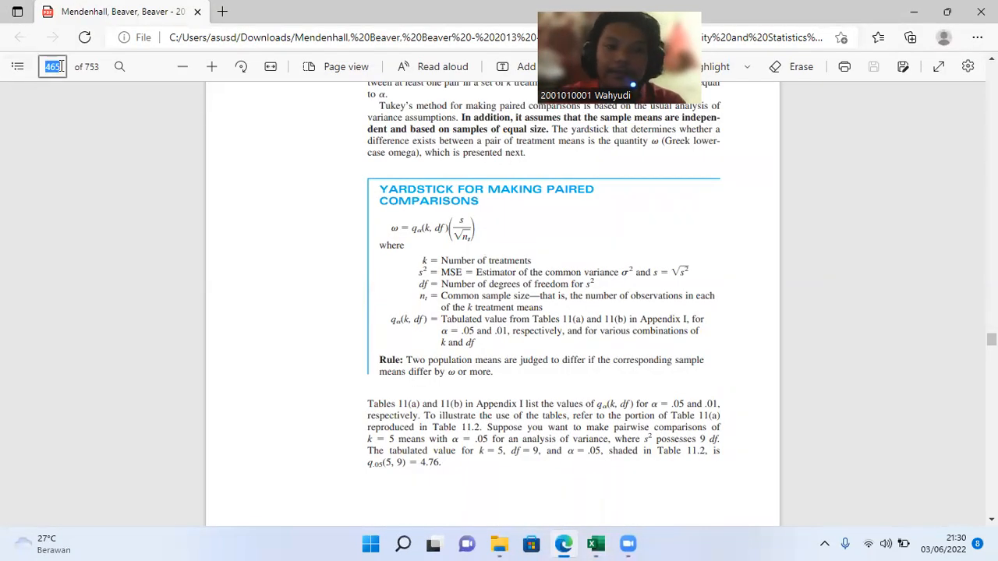
pyautogui.write('709')
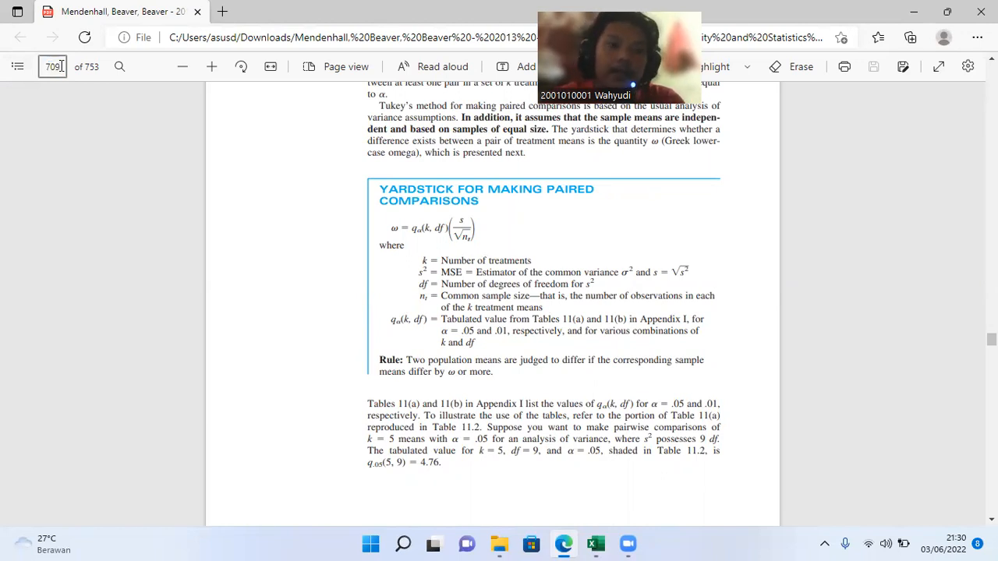
pyautogui.press('Return')
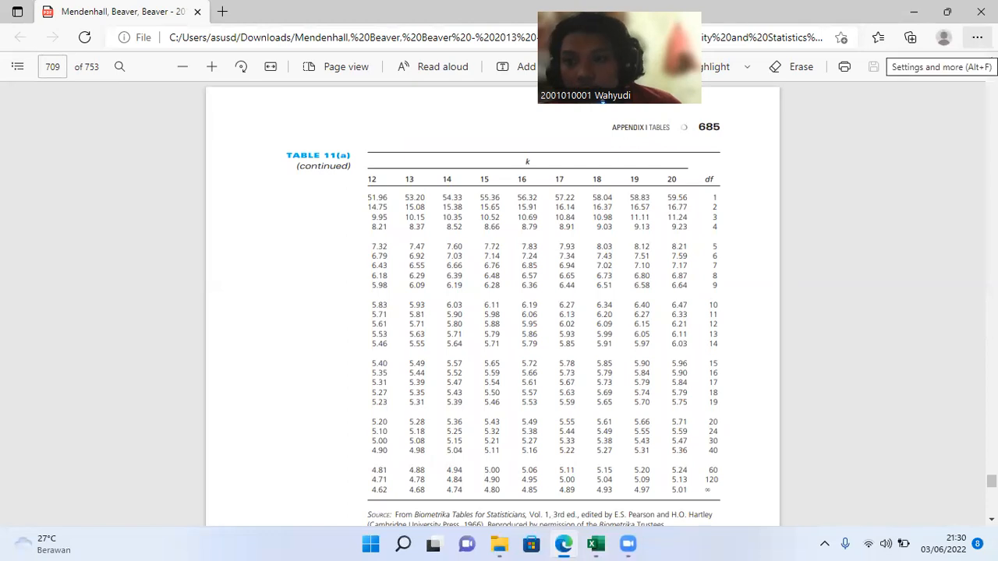
# - Examine Table 11(a) on pages 708 and 709 for the k = 15 column and the available df rows
pyautogui.scroll(1, 603, 100)
pyautogui.scroll(6, 603, 100)
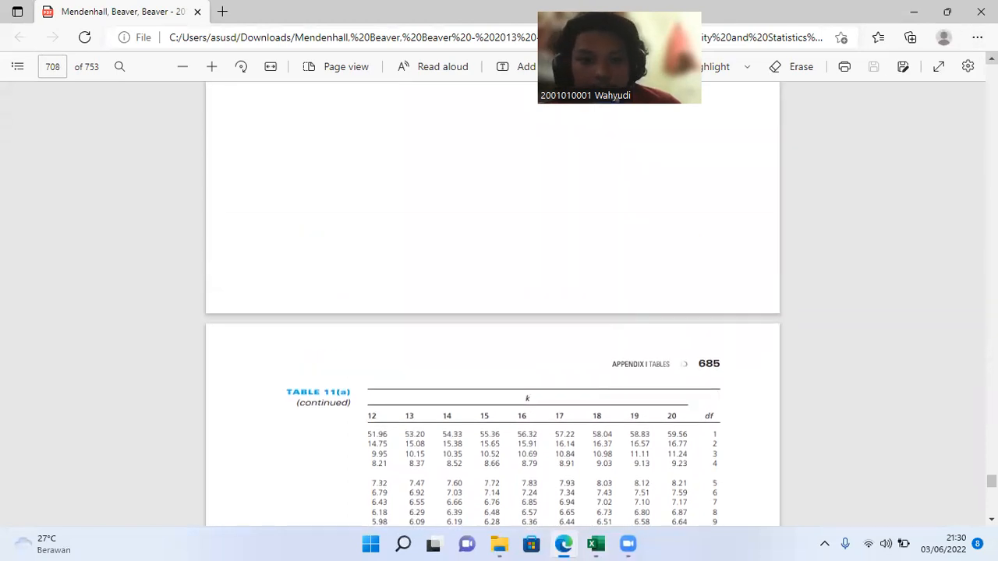
pyautogui.scroll(5, 603, 101)
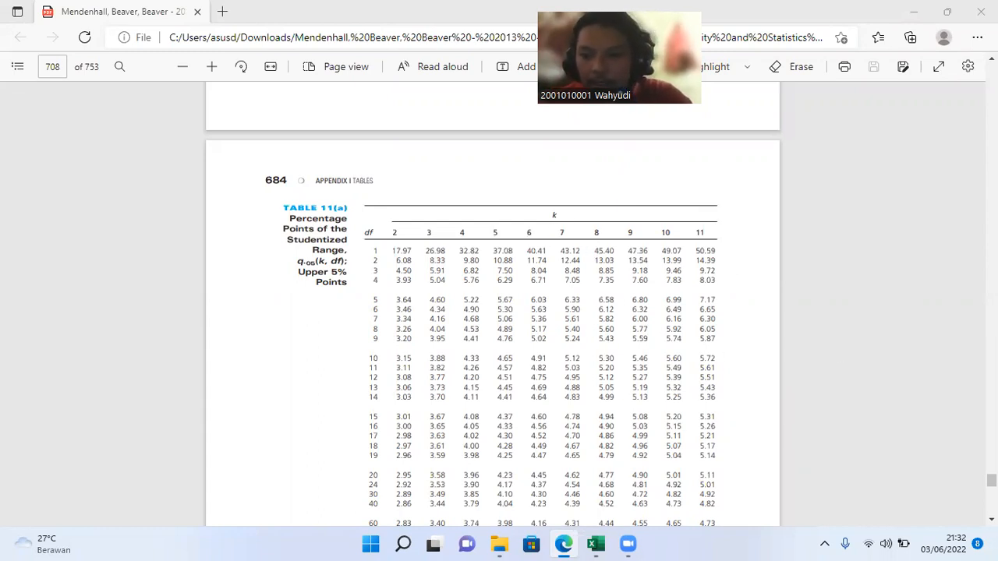
pyautogui.click(992, 520)
pyautogui.click(992, 520)
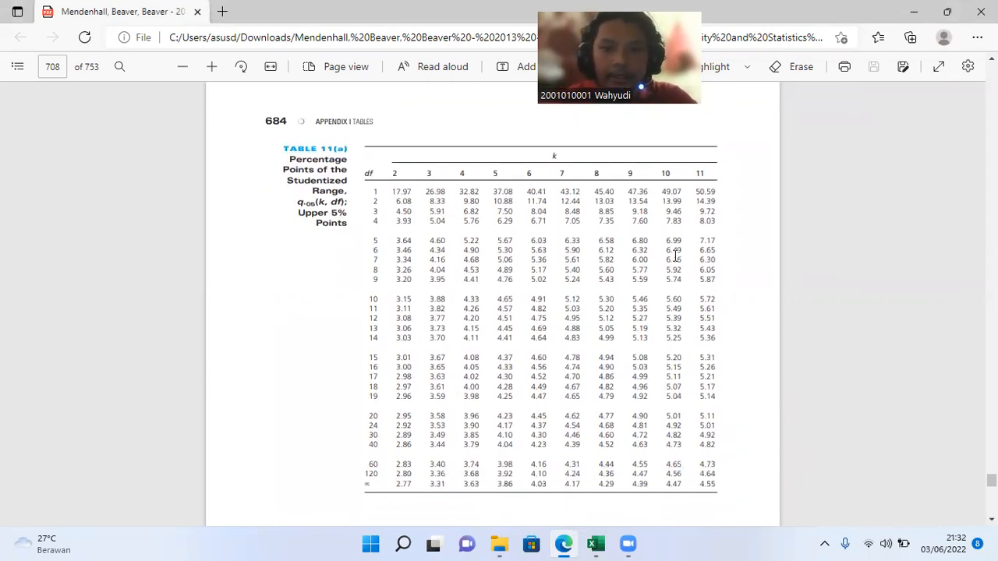
pyautogui.moveTo(992, 520); pyautogui.dragTo(992, 520)
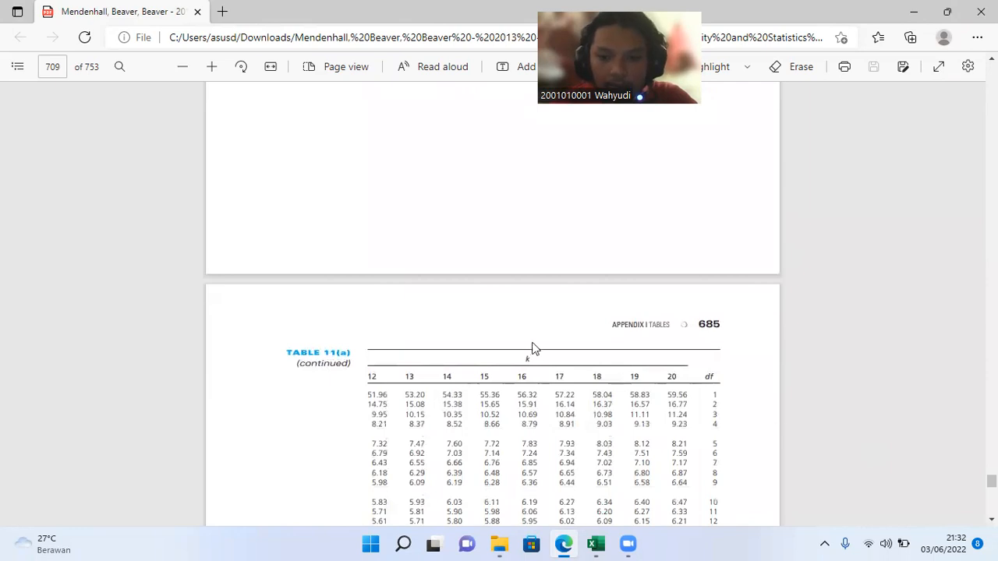
pyautogui.doubleClick(484, 376)
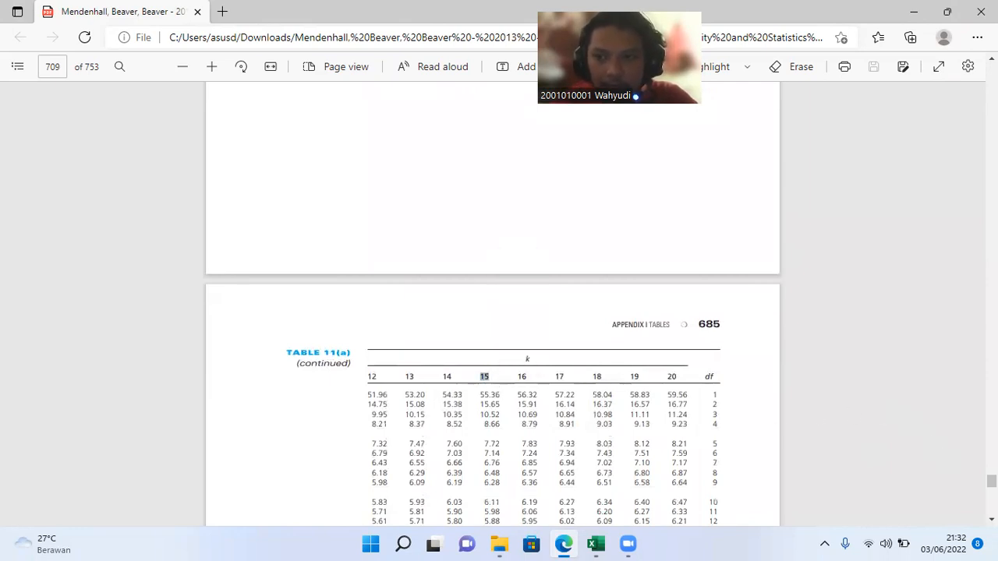
pyautogui.moveTo(992, 59); pyautogui.dragTo(991, 58)
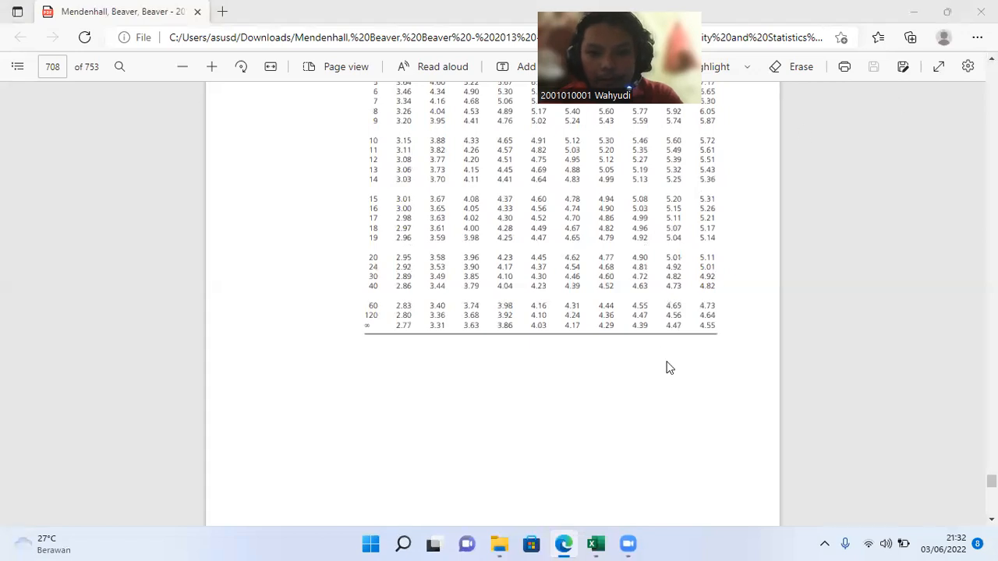
# - Check the k and df values in the Excel workbook against the columns and rows of Table 11(a) in the textbook PDF
pyautogui.click(596, 543)
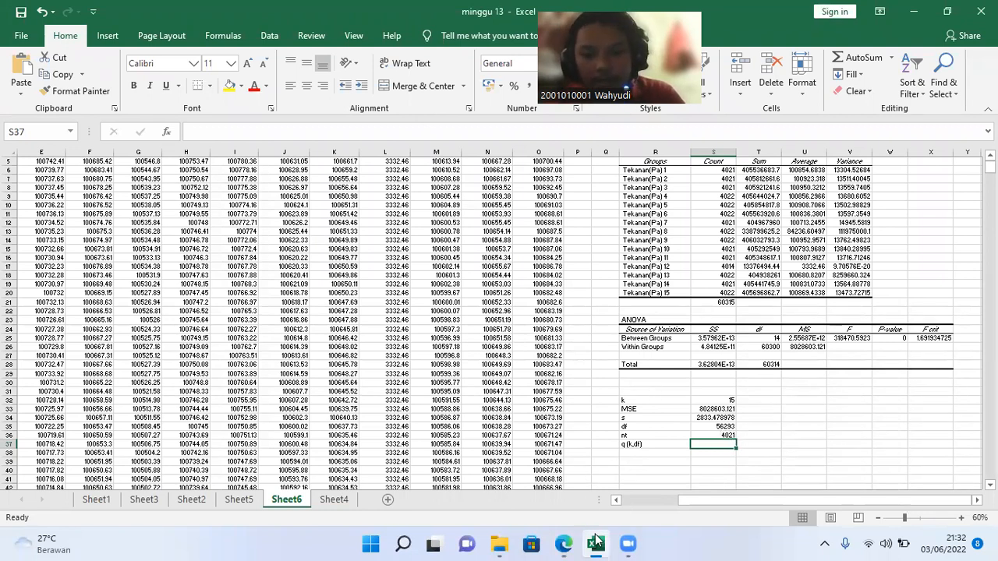
pyautogui.moveTo(573, 543)
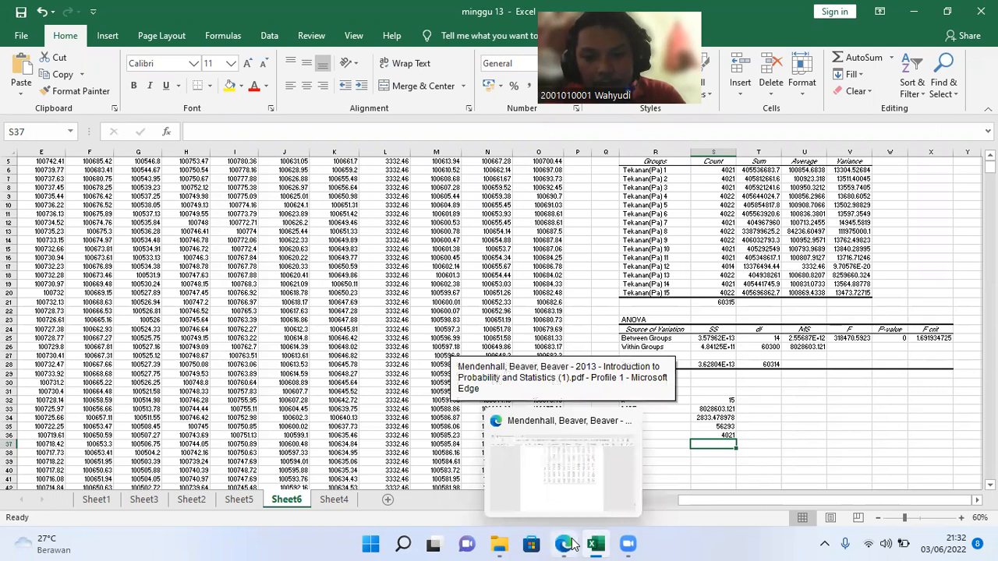
pyautogui.click(562, 460)
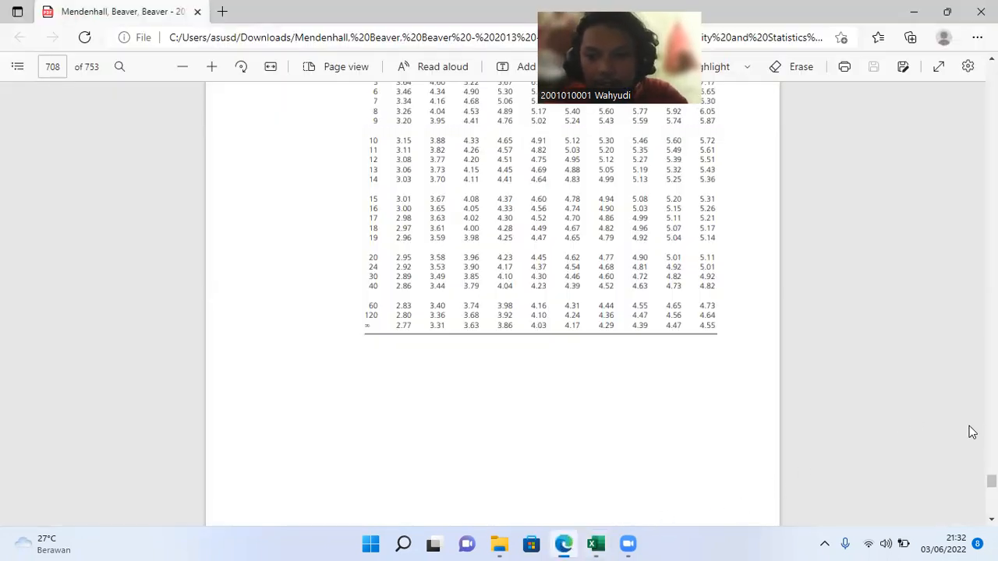
pyautogui.scroll(3, 492, 304)
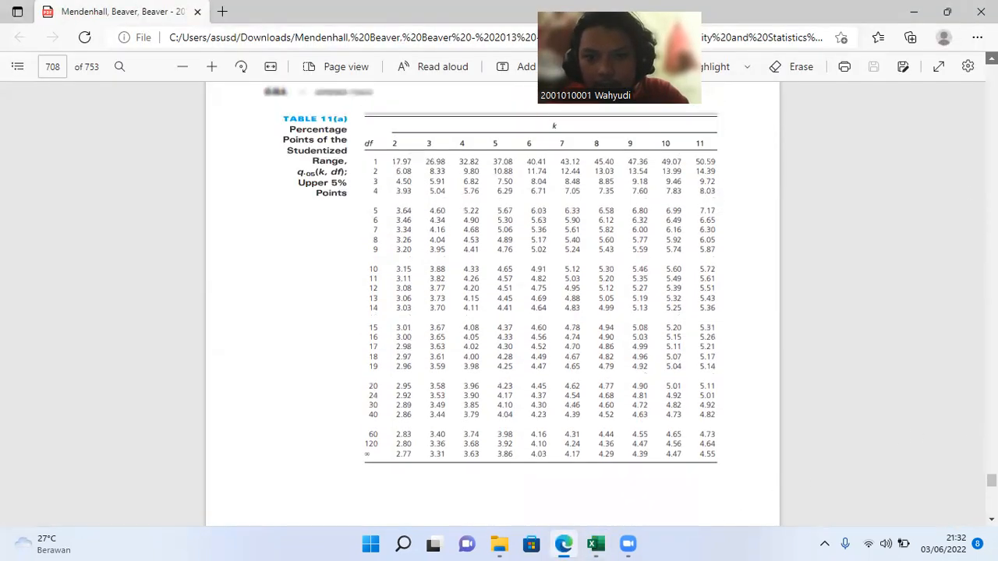
pyautogui.scroll(-15, 961, 310)
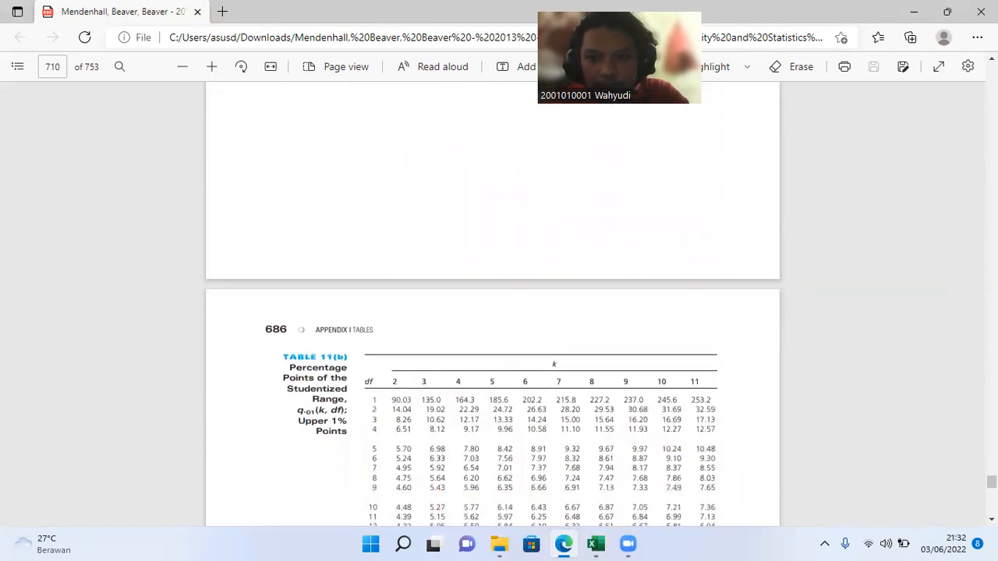
pyautogui.scroll(5, 492, 304)
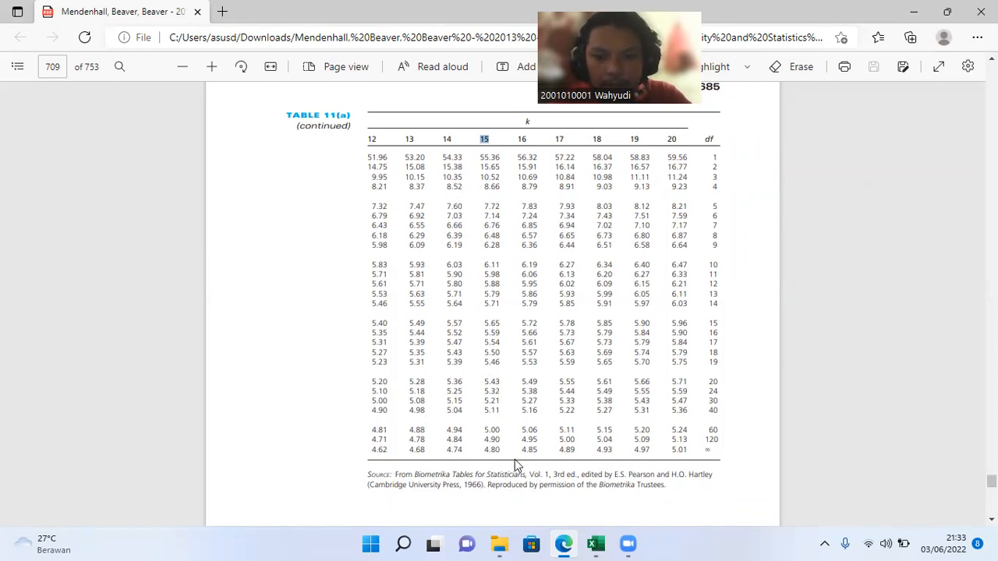
# - Copy the q value for k = 15 and infinite df from Table 11(a), and enter 4.80 in S37 of the Excel workbook
pyautogui.click(483, 452)
pyautogui.moveTo(483, 452); pyautogui.dragTo(504, 454)
pyautogui.hotkey('ctrl', 'c')
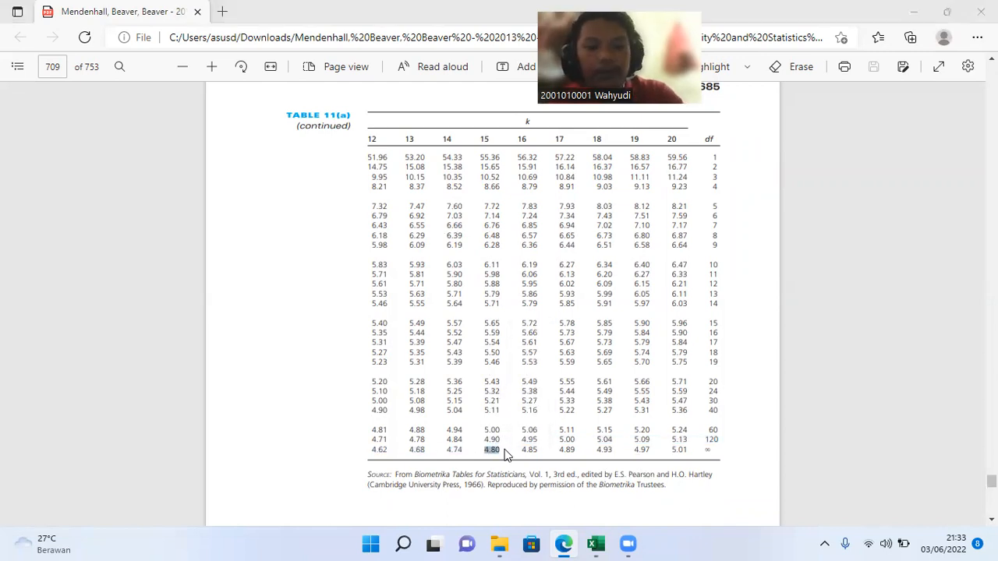
pyautogui.hotkey('alt', 'Tab')
pyautogui.doubleClick(709, 445)
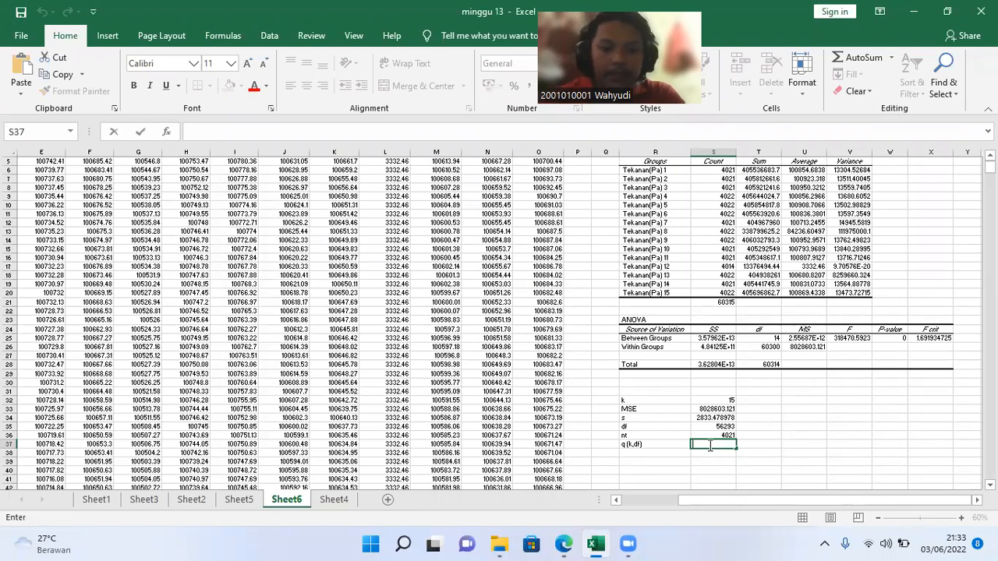
pyautogui.write('4.80')
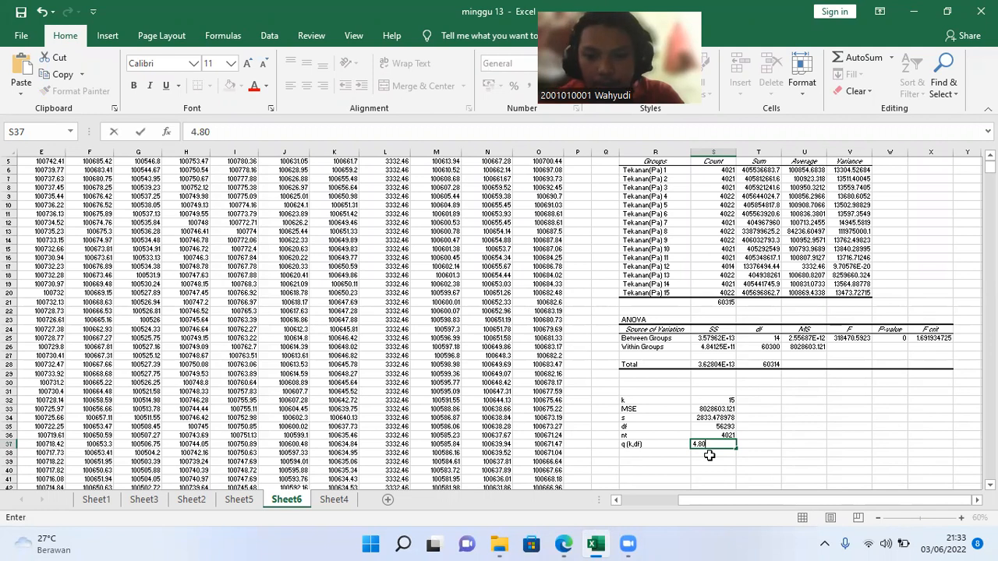
pyautogui.press('Return')
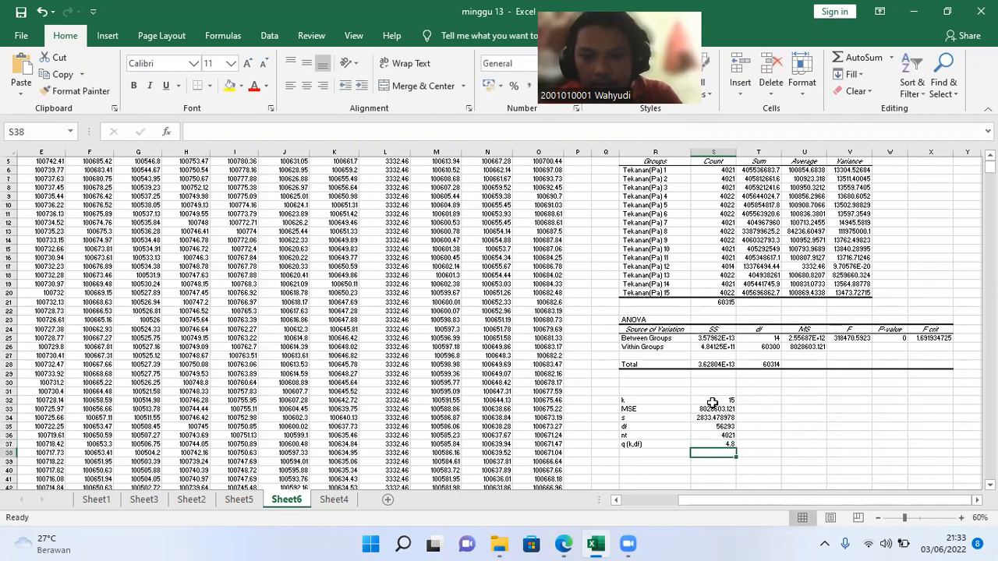
# - Switch to the textbook PDF and go to page 465 to review the yardstick formula for making paired comparisons
pyautogui.click(710, 401)
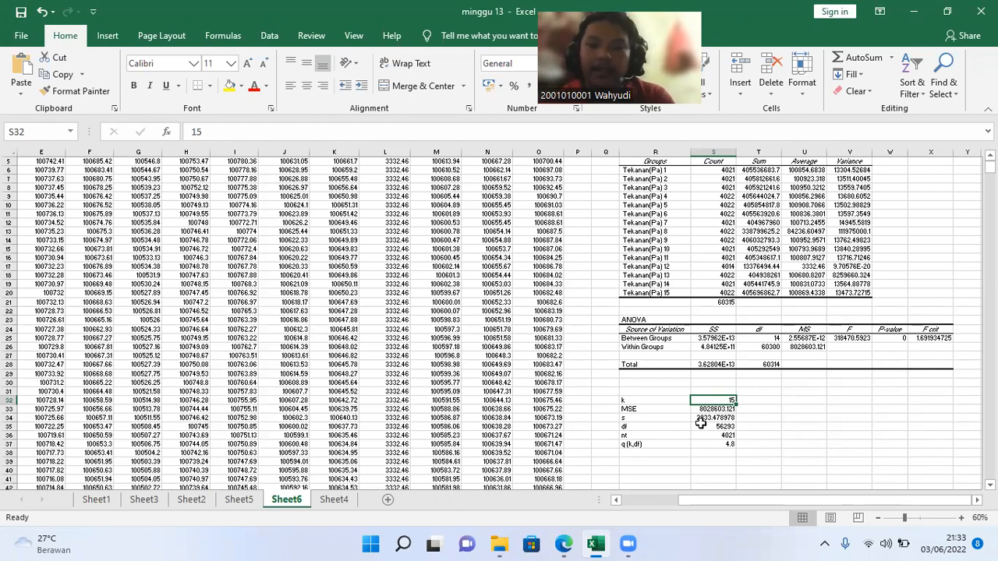
pyautogui.click(641, 454)
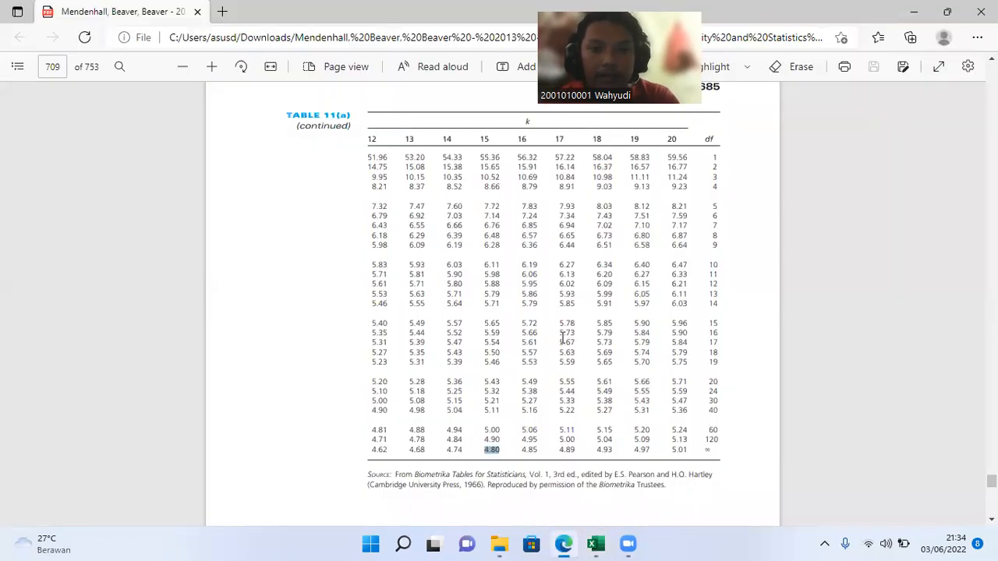
pyautogui.click(55, 67)
pyautogui.write('6')
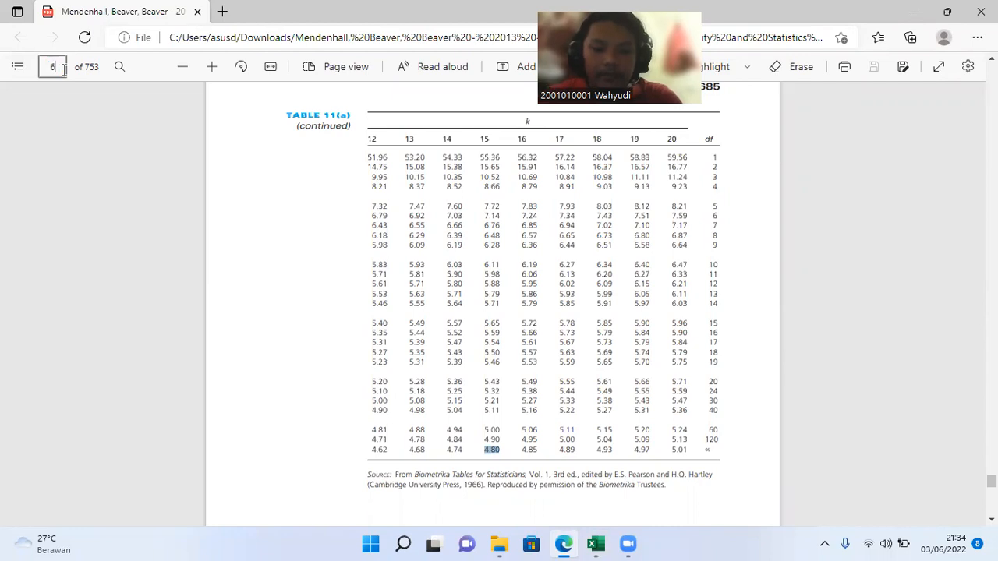
pyautogui.press('BackSpace')
pyautogui.write('465')
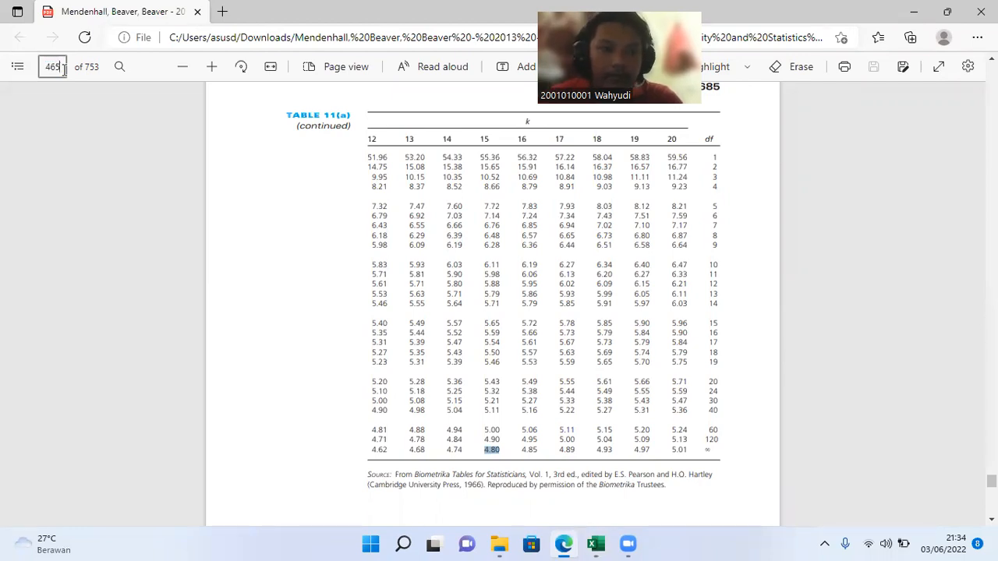
pyautogui.press('Return')
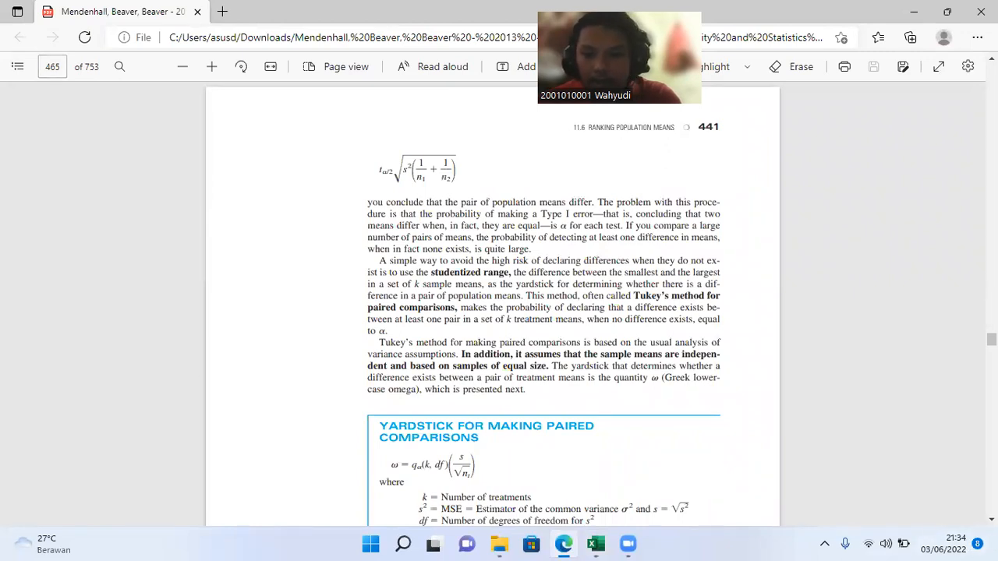
pyautogui.scroll(-3, 991, 515)
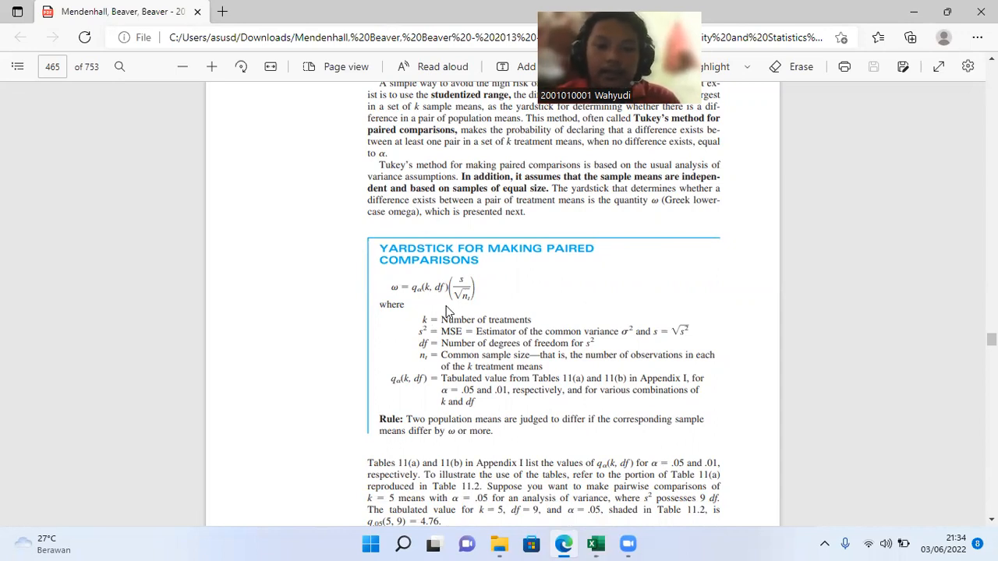
# - Switch to the Excel workbook and label R38 as w
pyautogui.hotkey('alt', 'Tab')
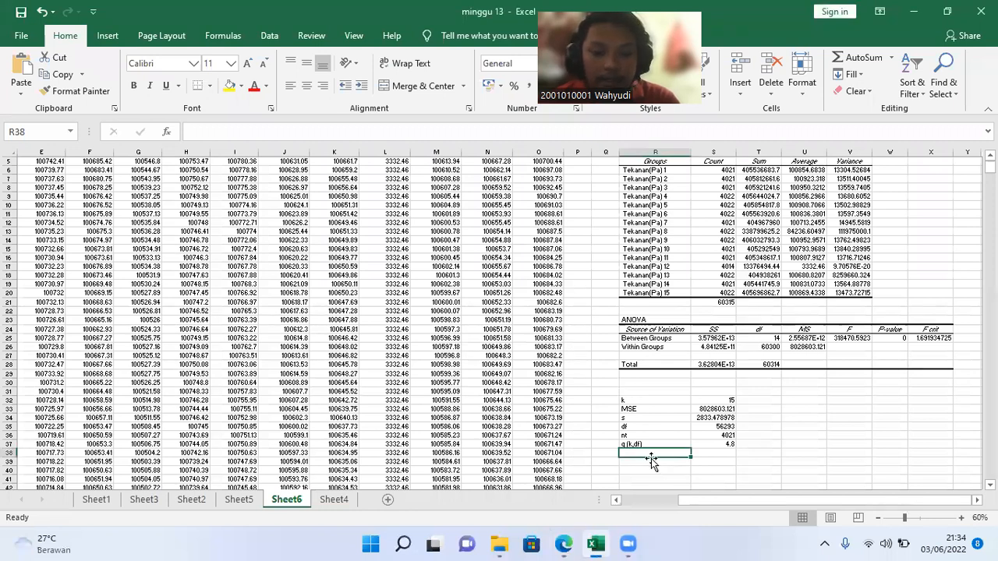
pyautogui.write('w')
pyautogui.press('Tab')
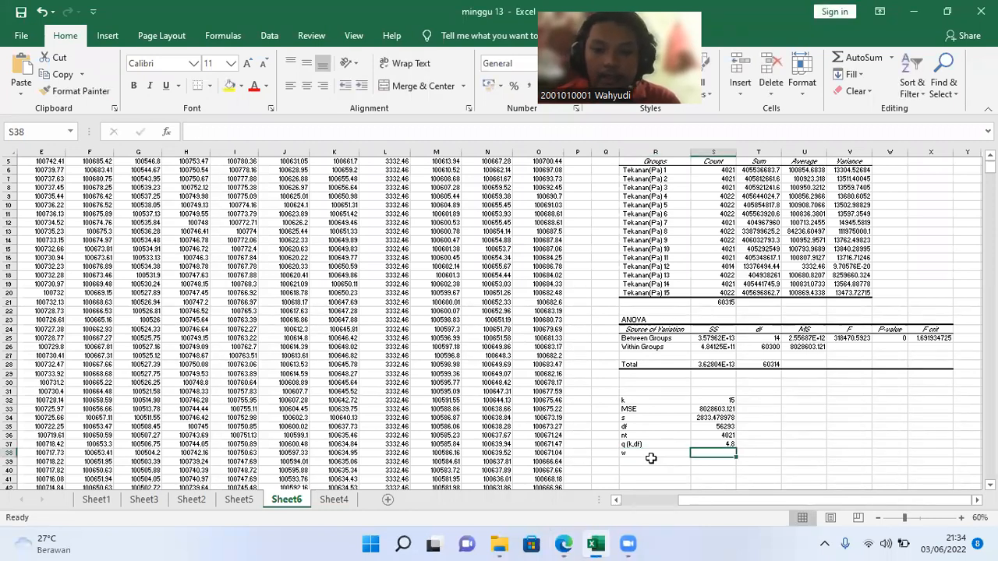
# - Compute w in S38 with the formula =S37*(S34/(SQRT(S36))), following the yardstick formula in the textbook PDF
pyautogui.write('=')
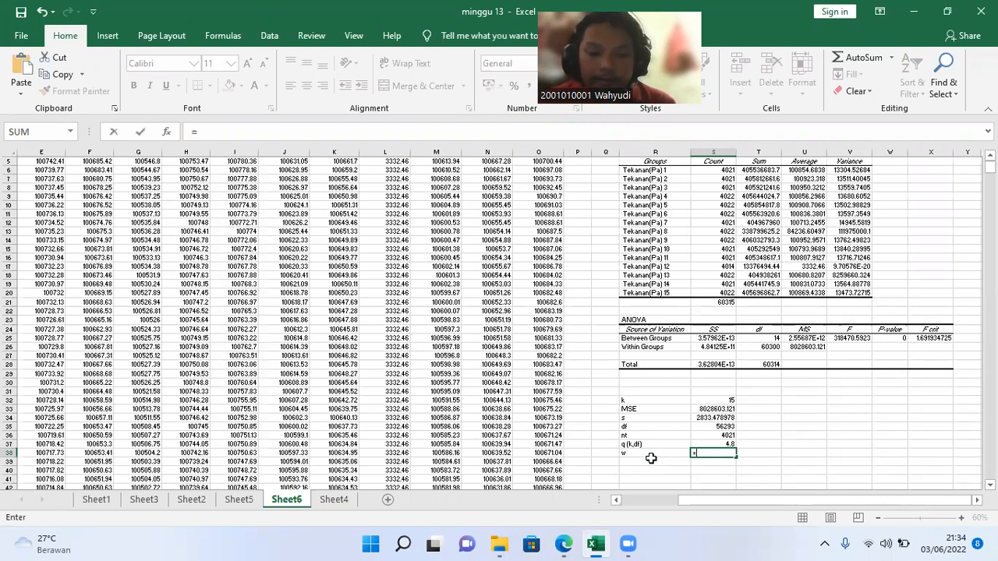
pyautogui.click(720, 442)
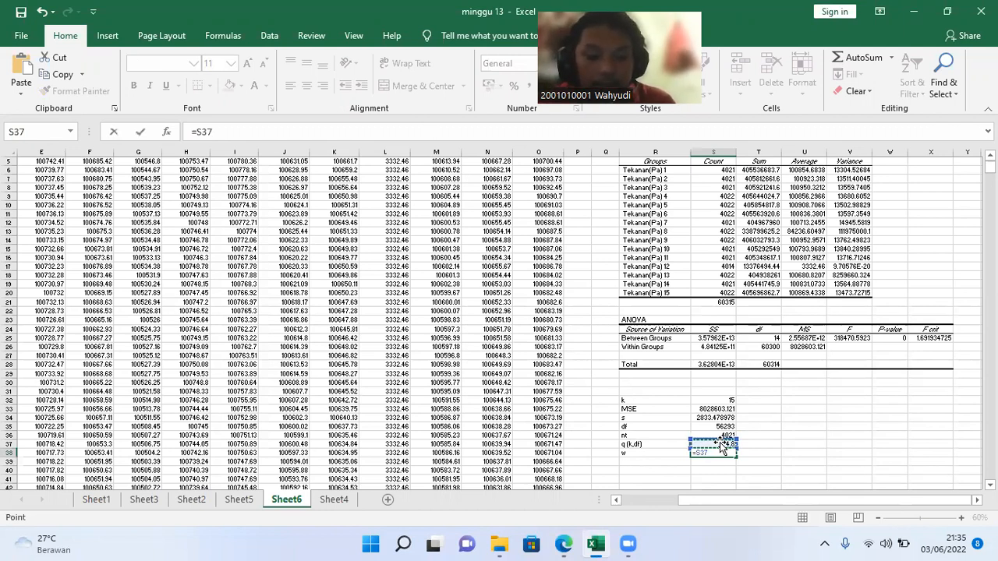
pyautogui.write('*')
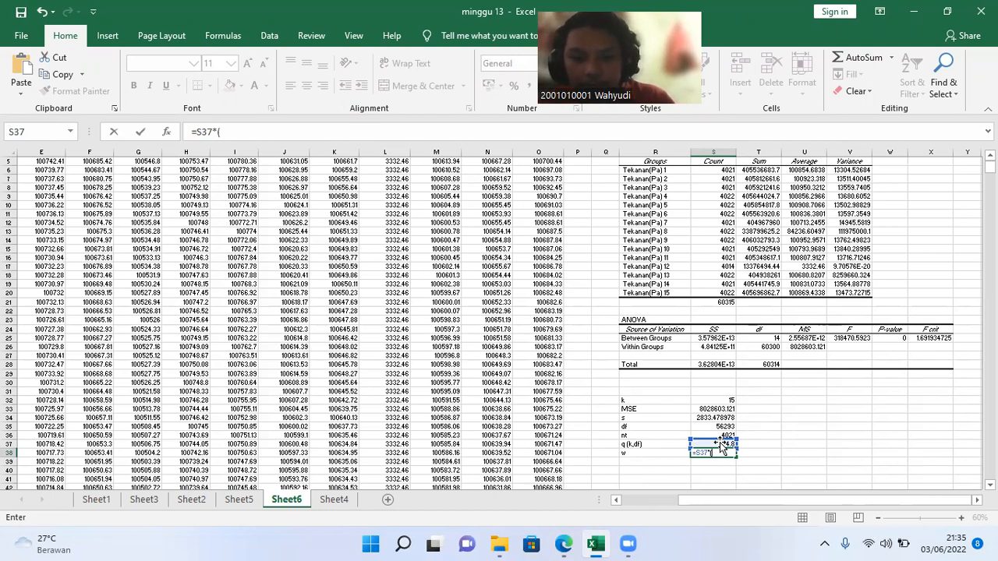
pyautogui.hotkey('alt', 'Tab')
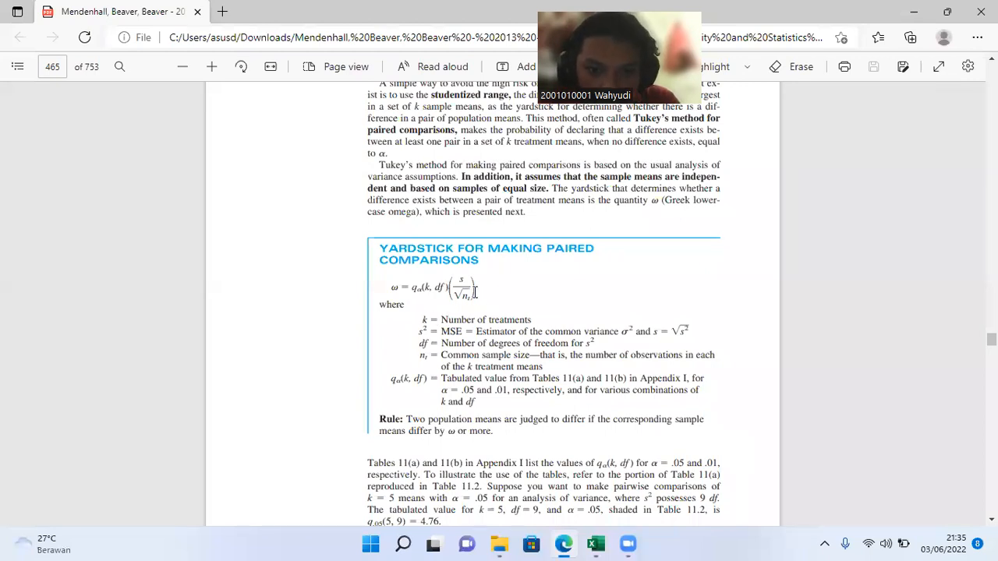
pyautogui.hotkey('alt', 'Tab')
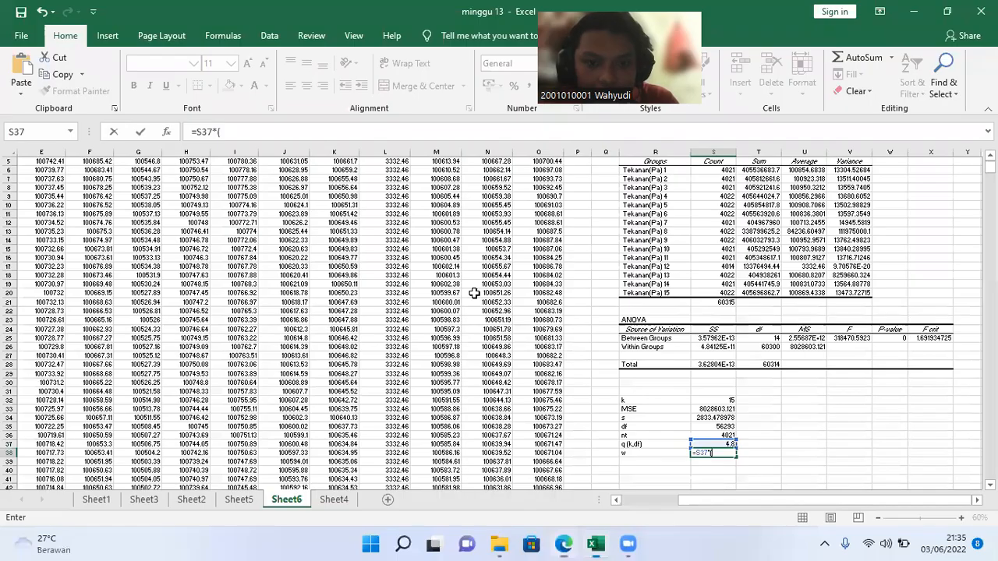
pyautogui.click(704, 418)
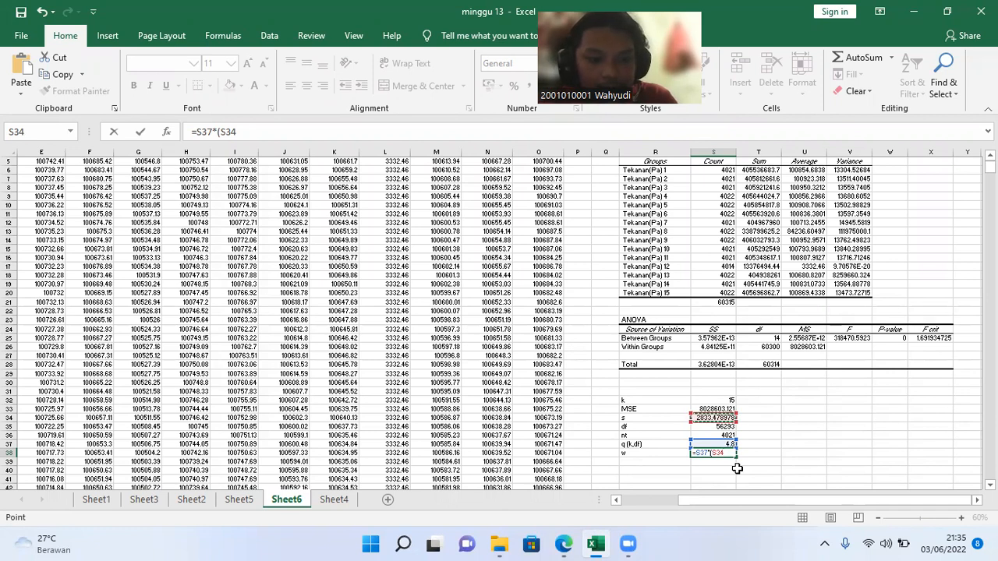
pyautogui.write('/')
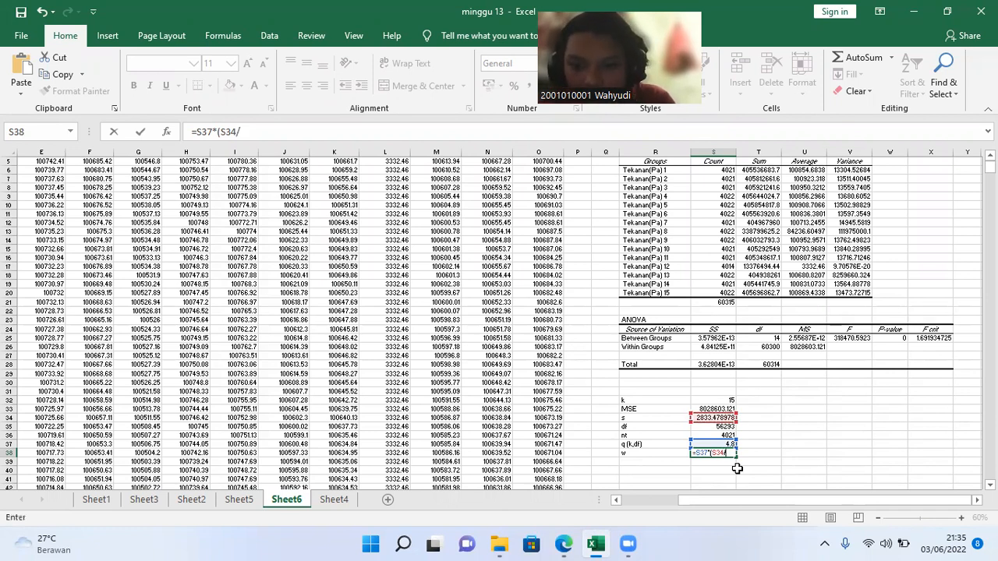
pyautogui.write('(')
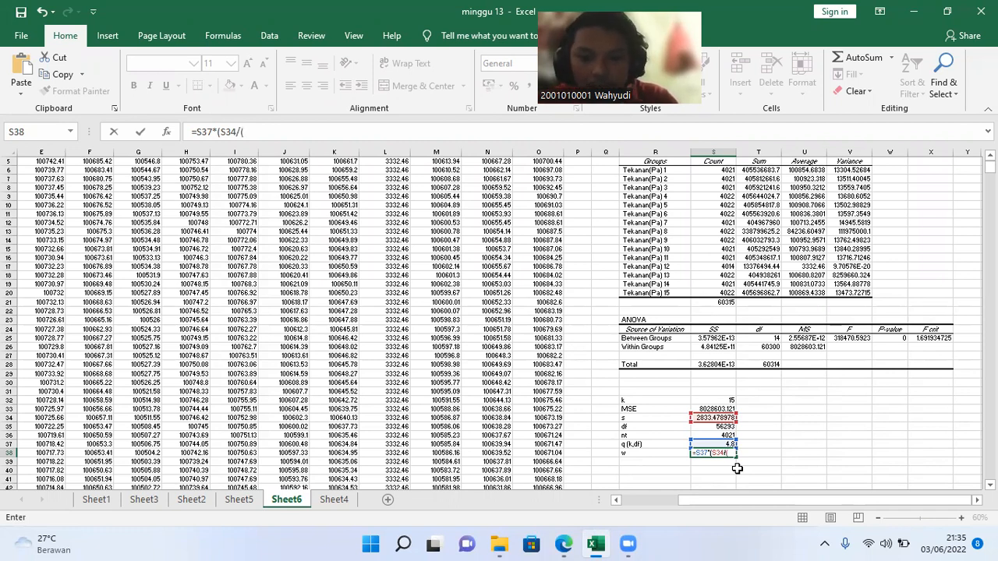
pyautogui.write('sq')
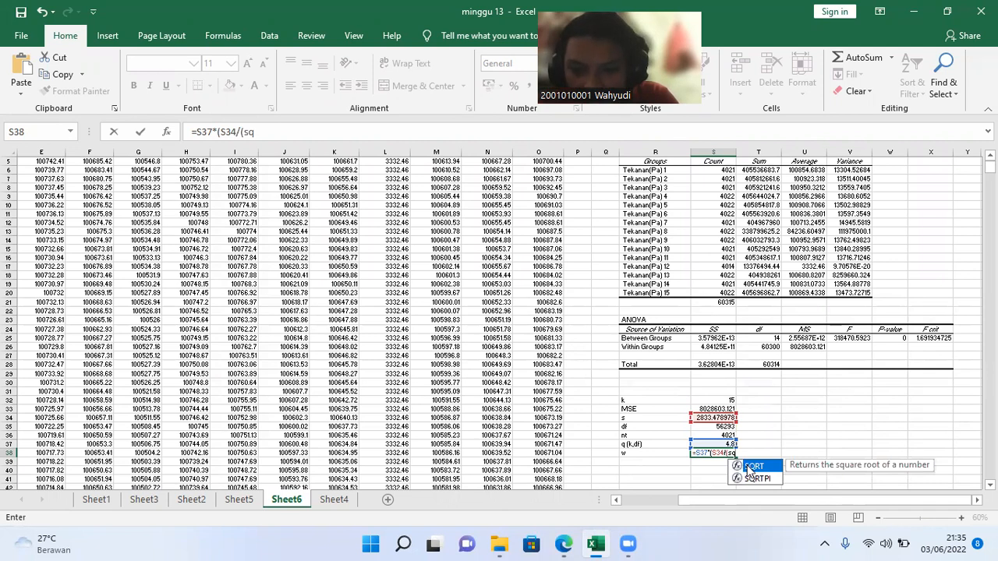
pyautogui.doubleClick(749, 468)
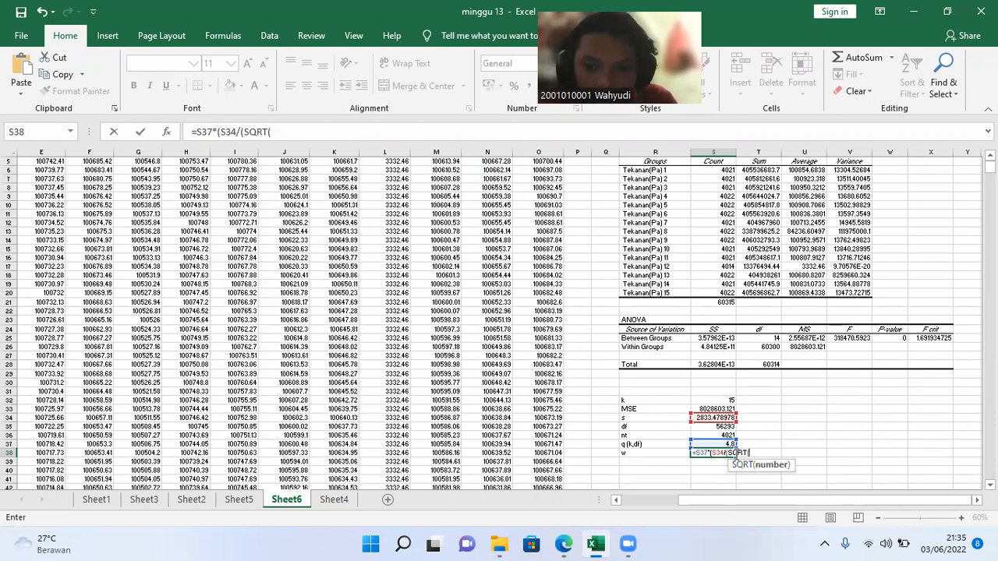
pyautogui.click(712, 436)
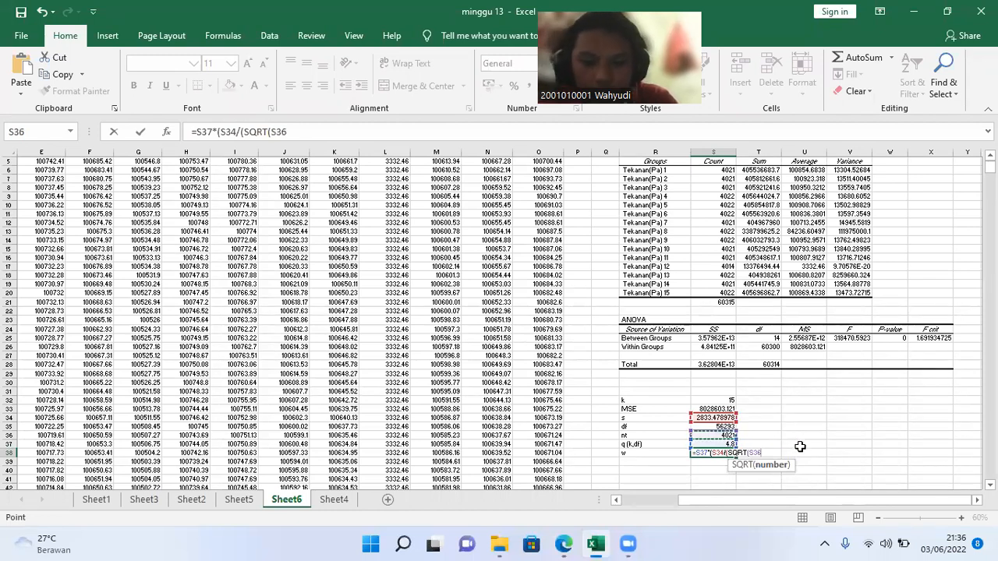
pyautogui.write(')')
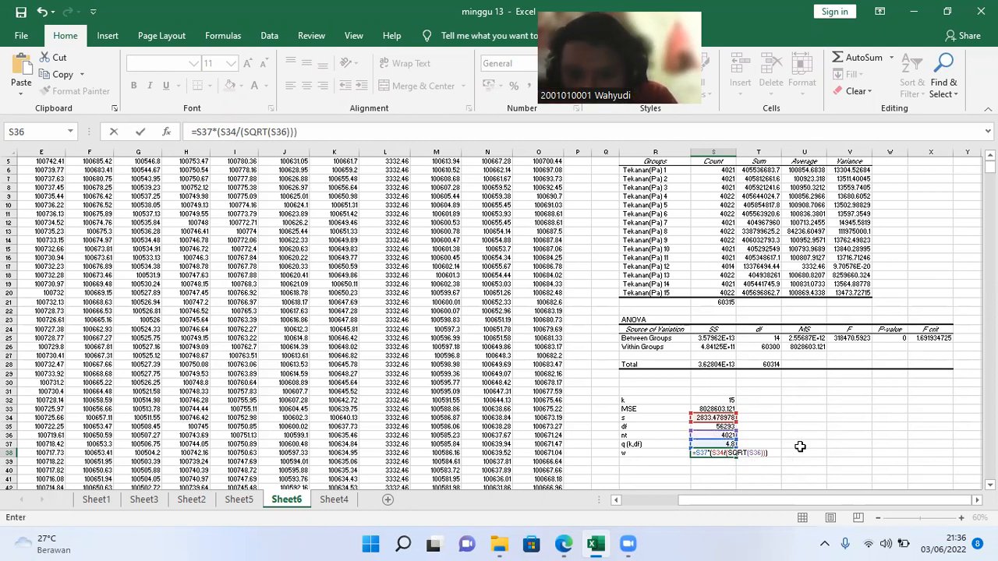
pyautogui.press('Return')
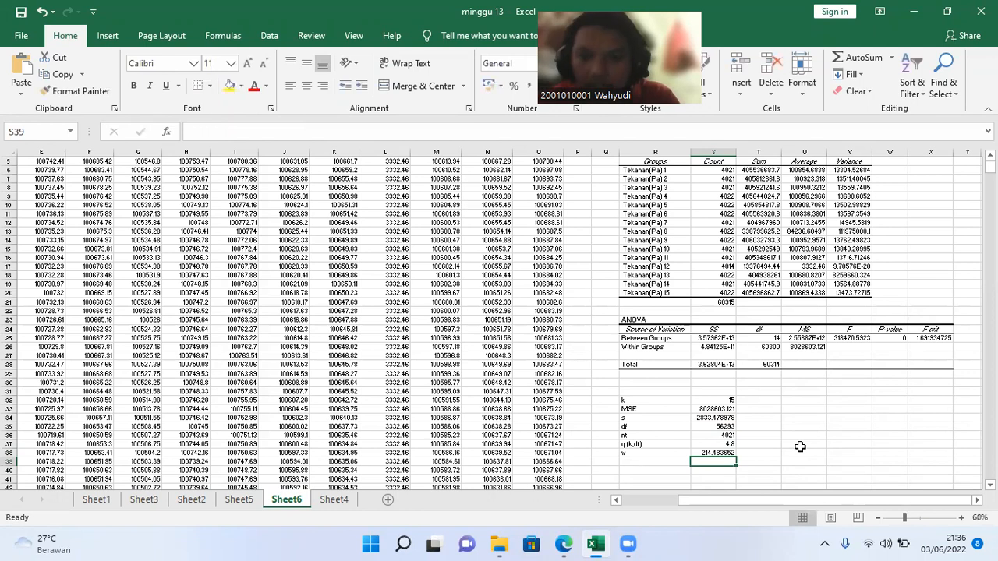
pyautogui.click(629, 450)
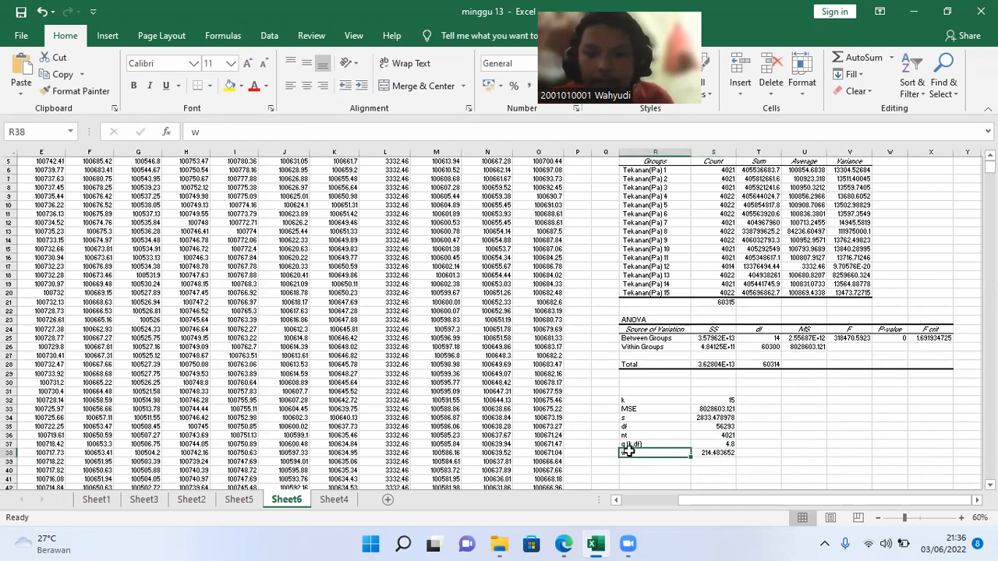
pyautogui.click(705, 454)
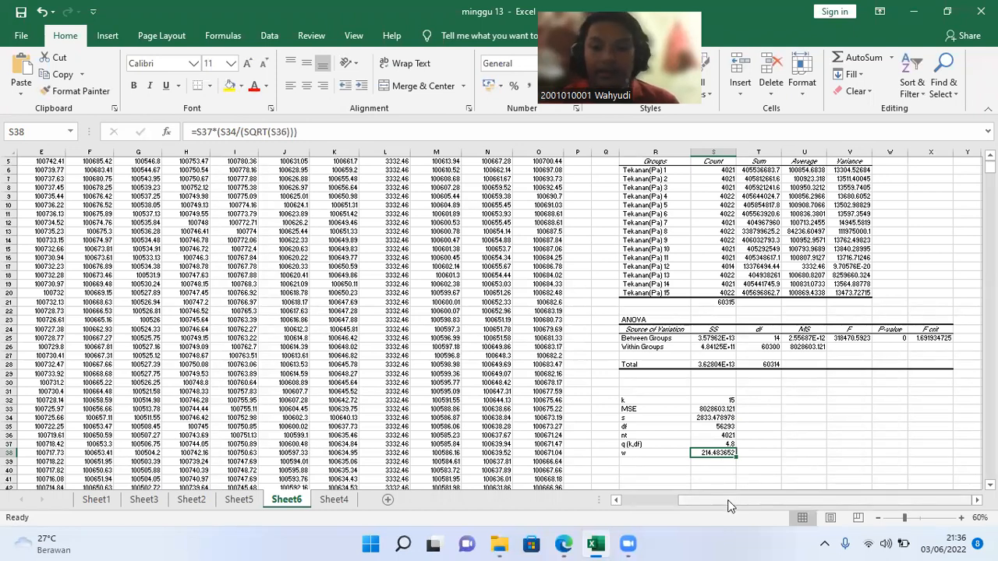
# - Copy the sorted group names and averages from AA3999:AB4013 on Sheet5 and paste them on Sheet6 starting at AD11
pyautogui.moveTo(946, 214); pyautogui.dragTo(978, 214)
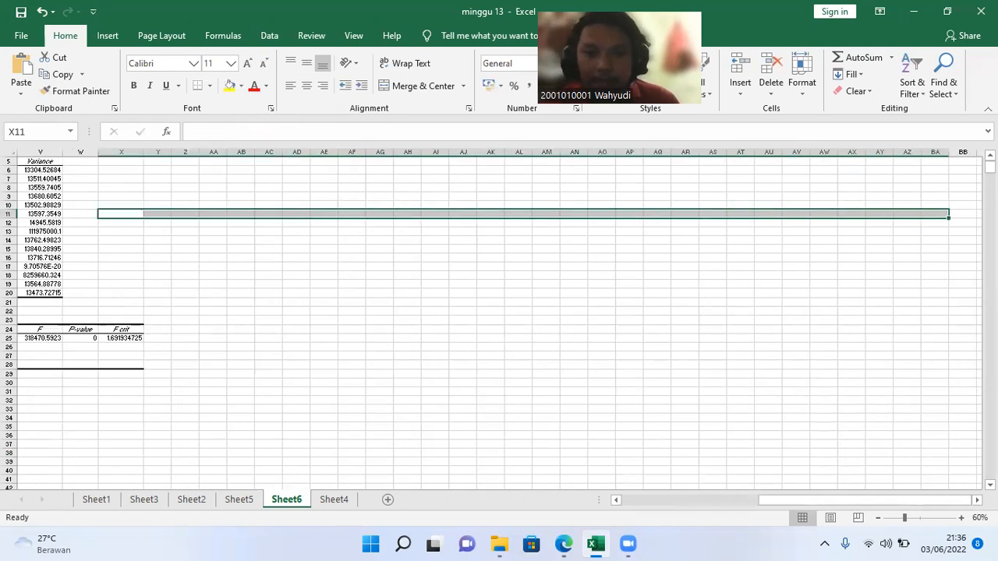
pyautogui.moveTo(89, 226); pyautogui.dragTo(7, 218)
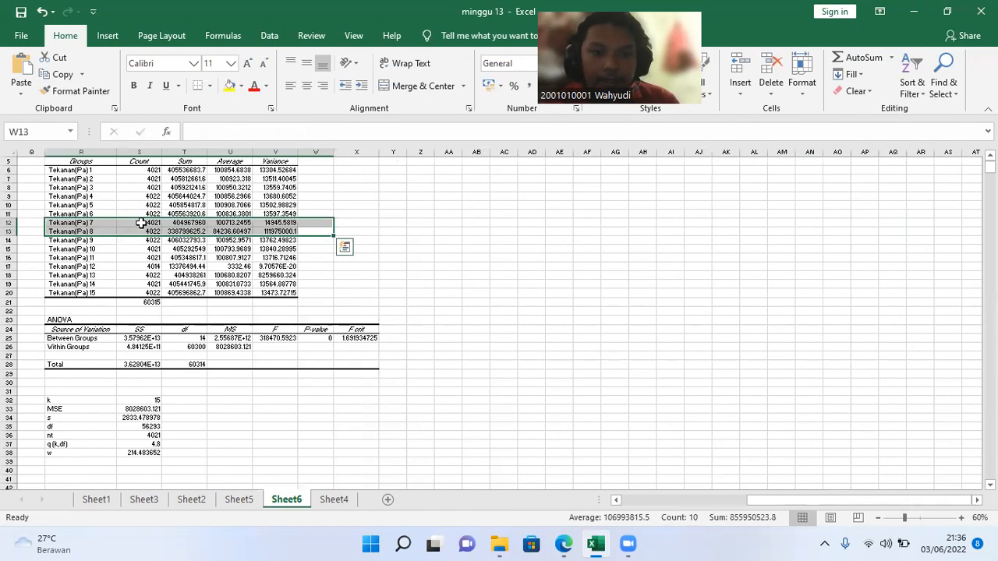
pyautogui.click(528, 214)
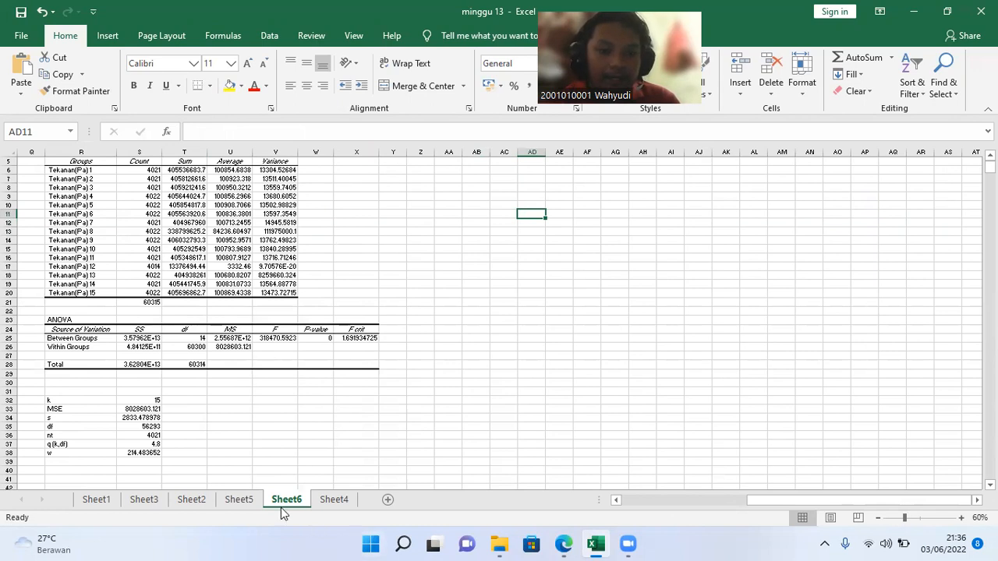
pyautogui.click(246, 501)
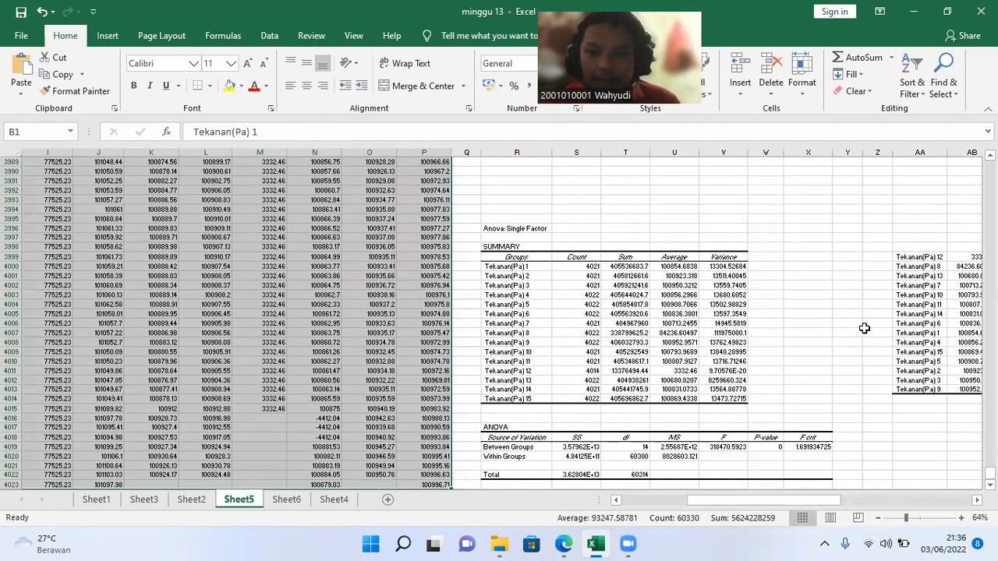
pyautogui.moveTo(901, 257); pyautogui.dragTo(823, 389)
pyautogui.hotkey('ctrl', 'c')
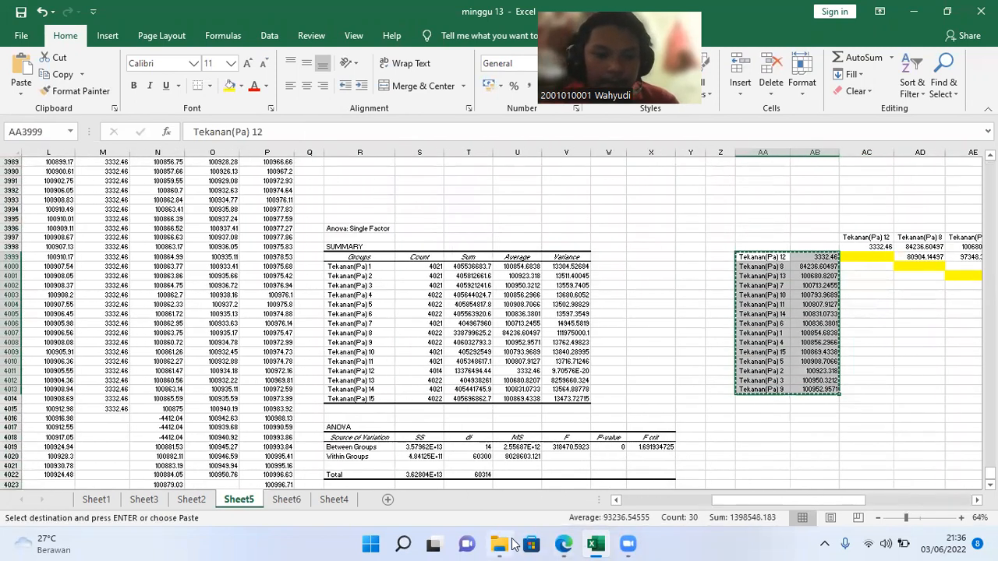
pyautogui.click(287, 499)
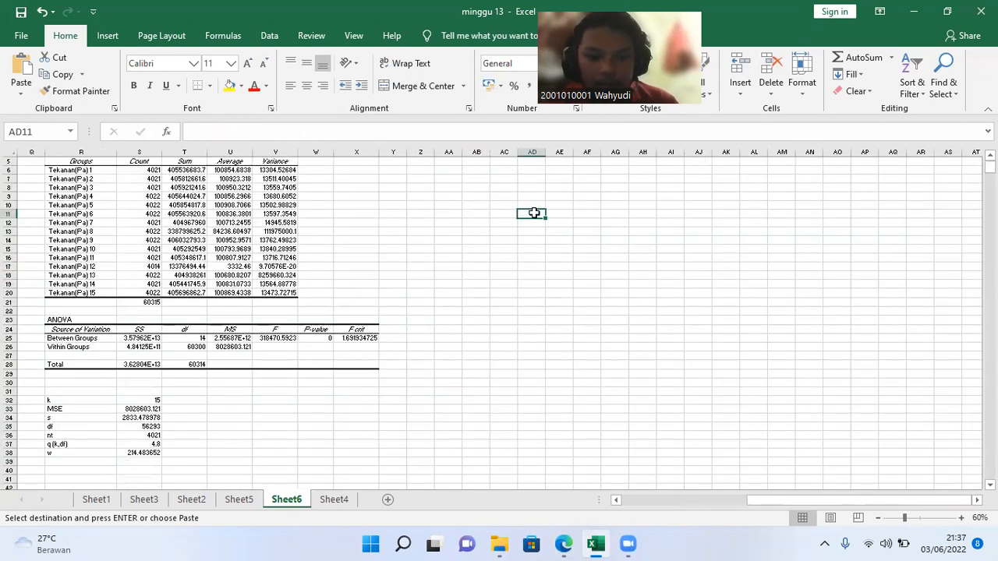
pyautogui.hotkey('ctrl', 'v')
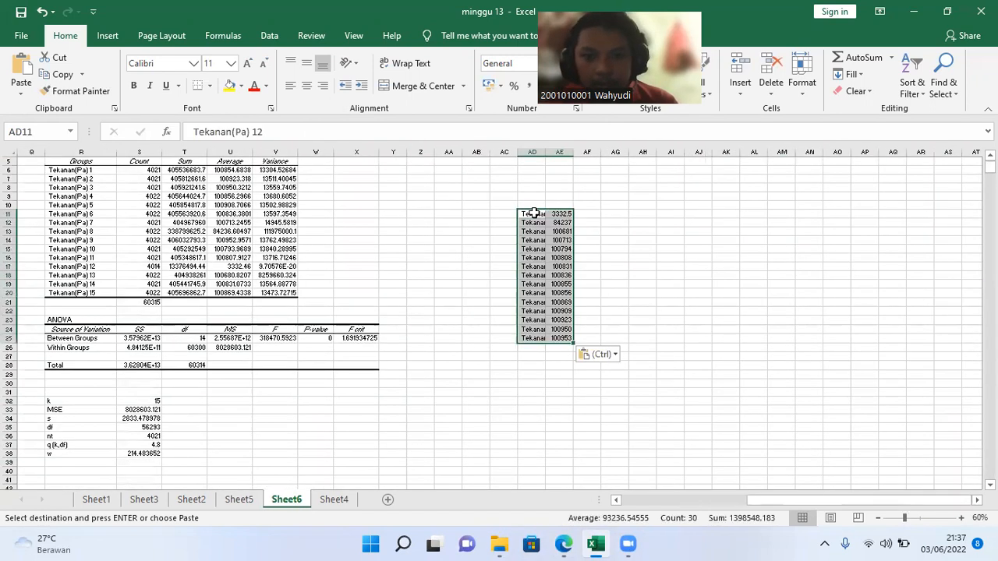
# - AutoFit the widths of columns AD and AE to the pasted group names and averages
pyautogui.click(806, 95)
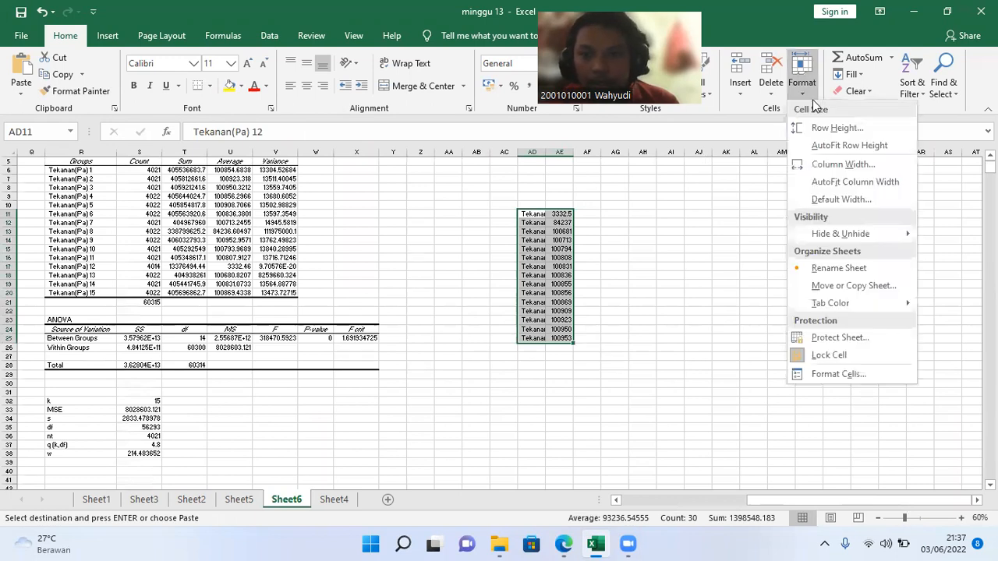
pyautogui.click(829, 181)
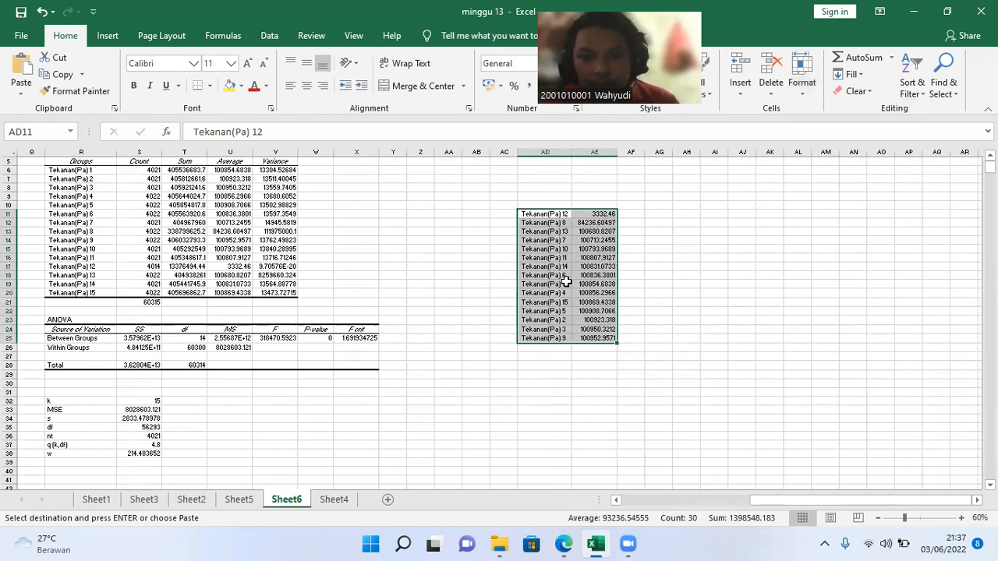
pyautogui.click(648, 236)
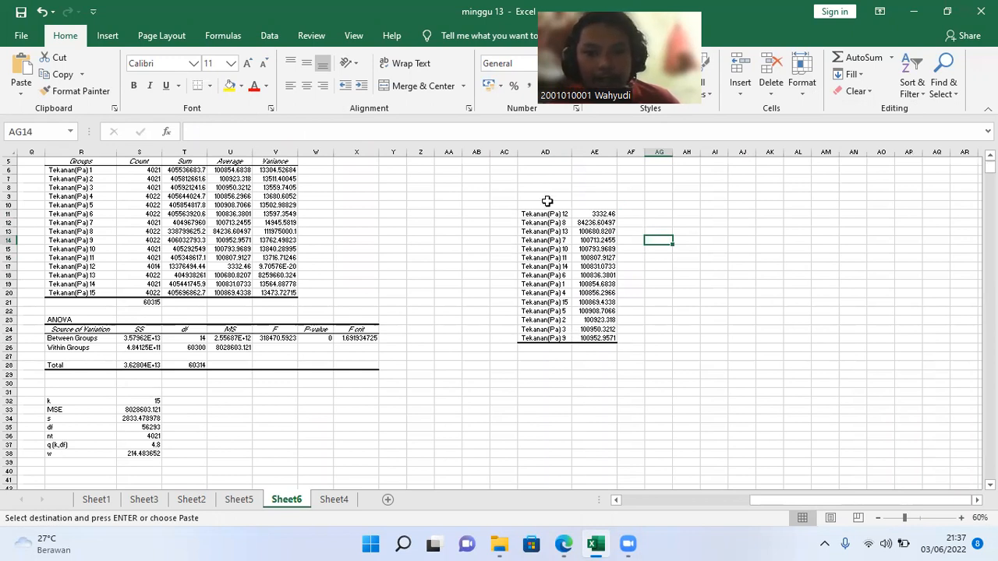
# - Copy AD11:AE25, paste it transposed starting at AF9, and AutoFit the columns of the transposed block
pyautogui.moveTo(525, 213); pyautogui.dragTo(587, 338)
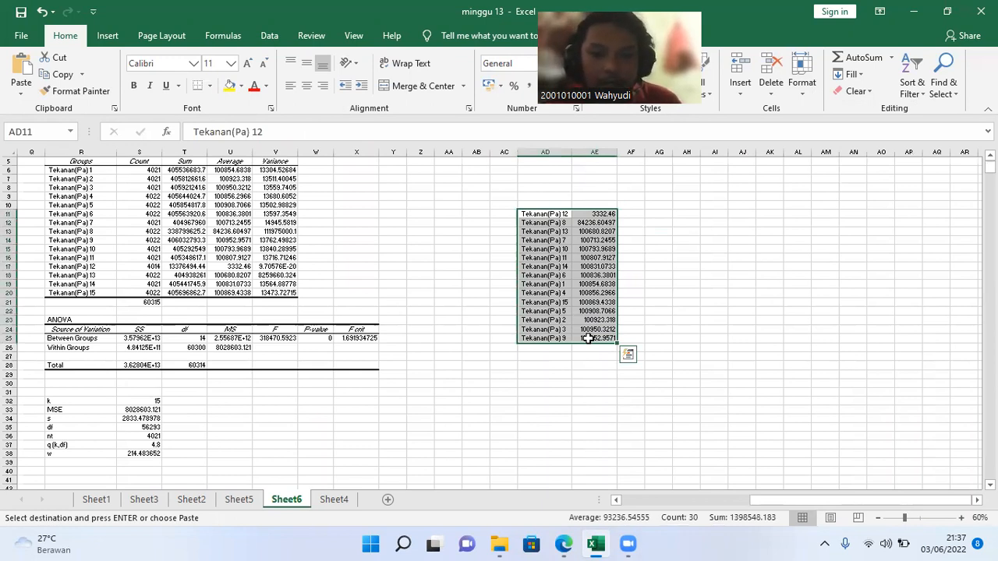
pyautogui.rightClick(630, 196)
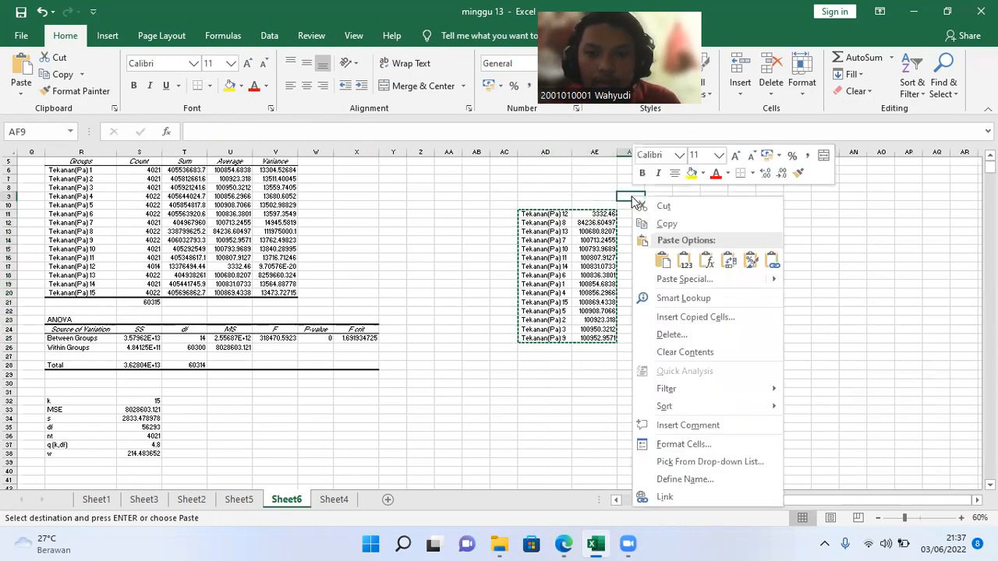
pyautogui.click(725, 261)
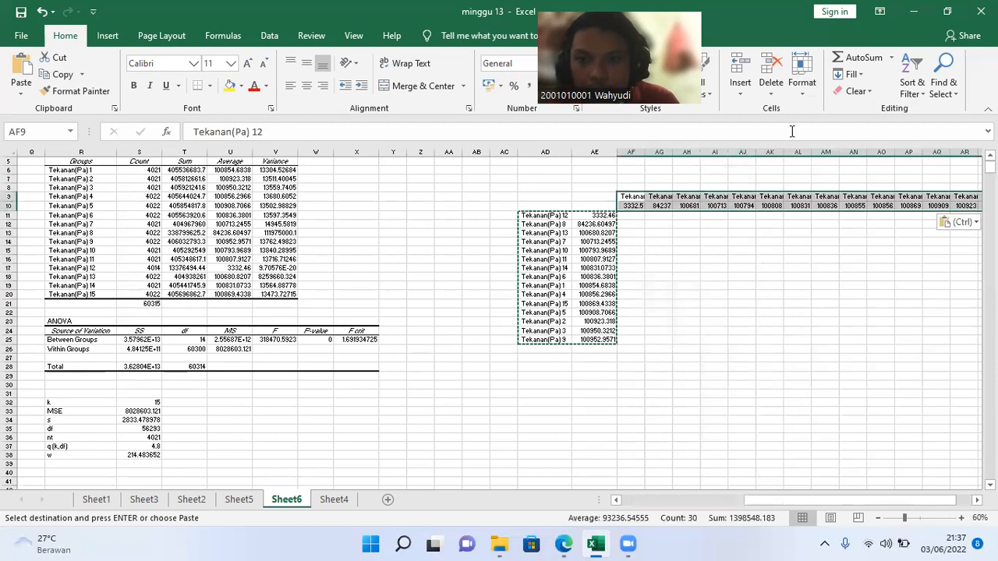
pyautogui.click(804, 97)
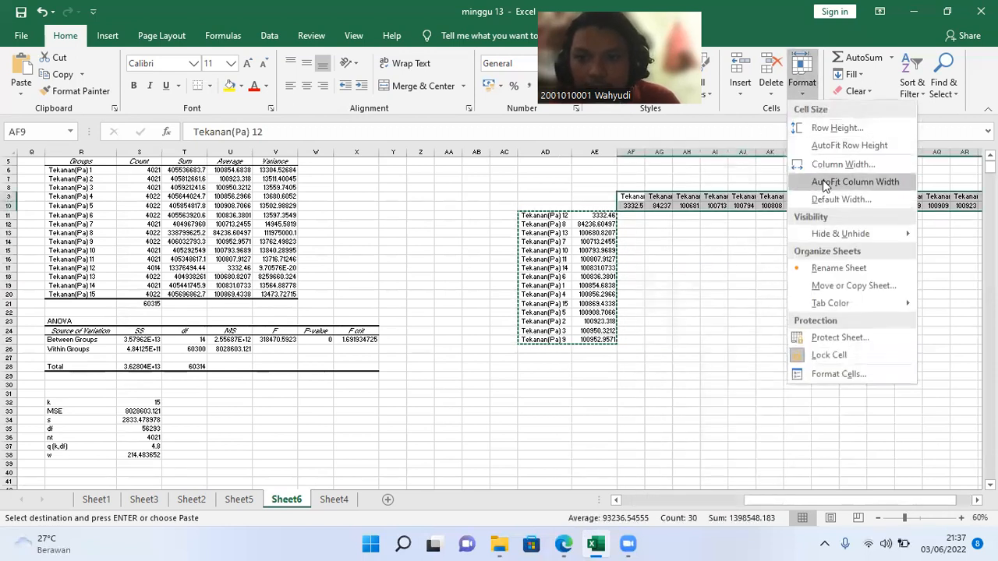
pyautogui.click(824, 184)
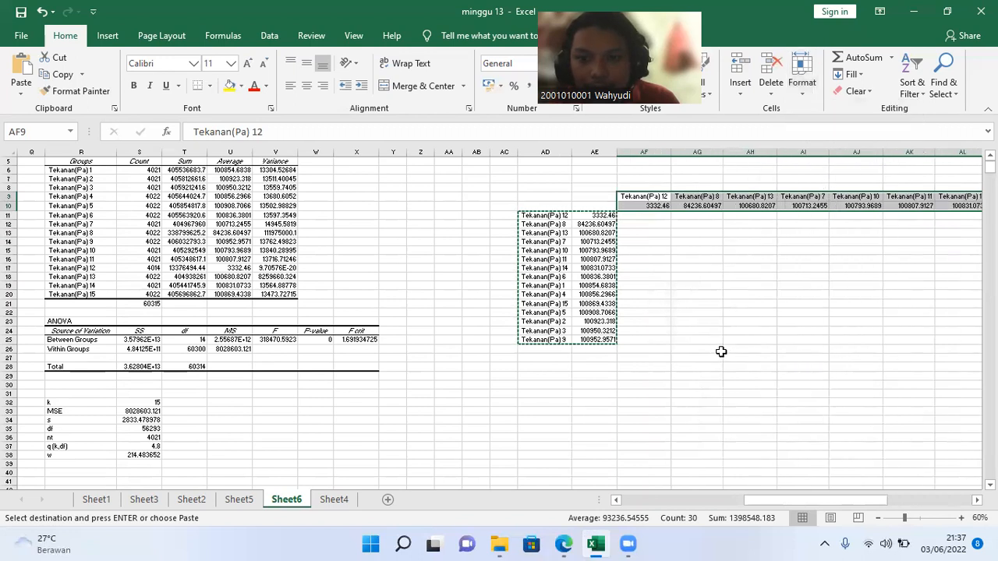
pyautogui.click(747, 429)
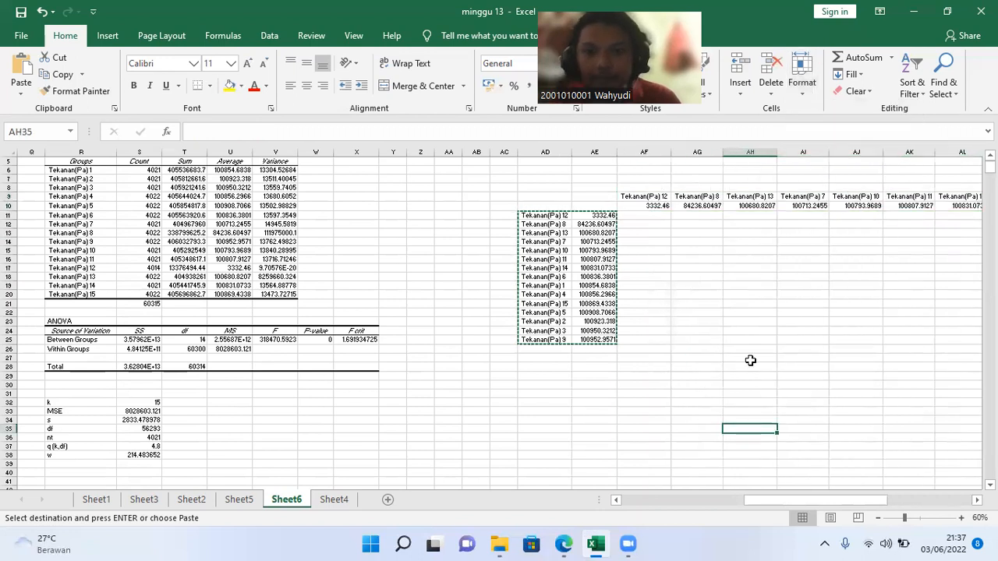
# - Fill cell AF11, where Tekanan(Pa) 12 meets itself in the comparison matrix, with standard yellow
pyautogui.moveTo(855, 499); pyautogui.dragTo(864, 506)
pyautogui.moveTo(883, 508); pyautogui.dragTo(934, 517)
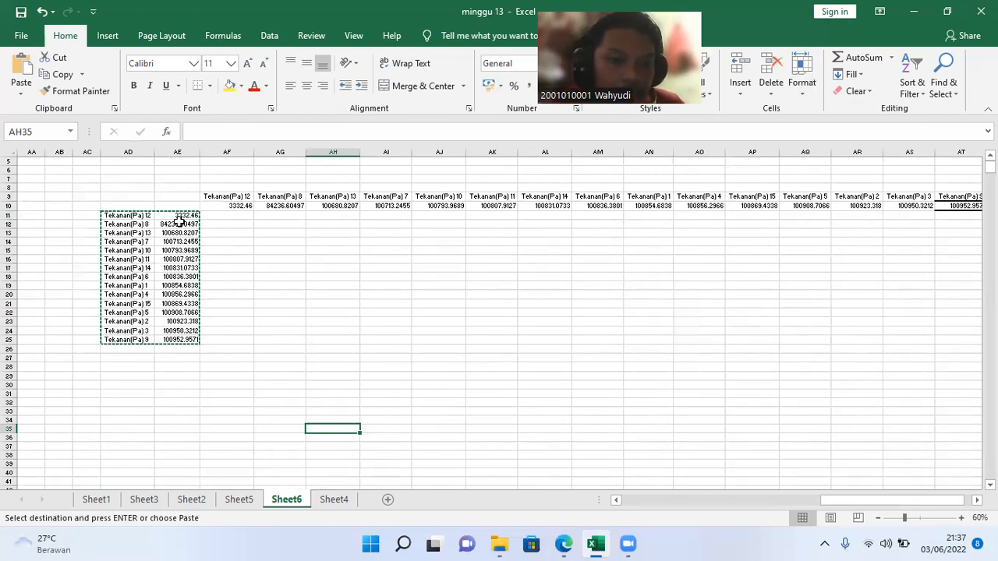
pyautogui.click(233, 216)
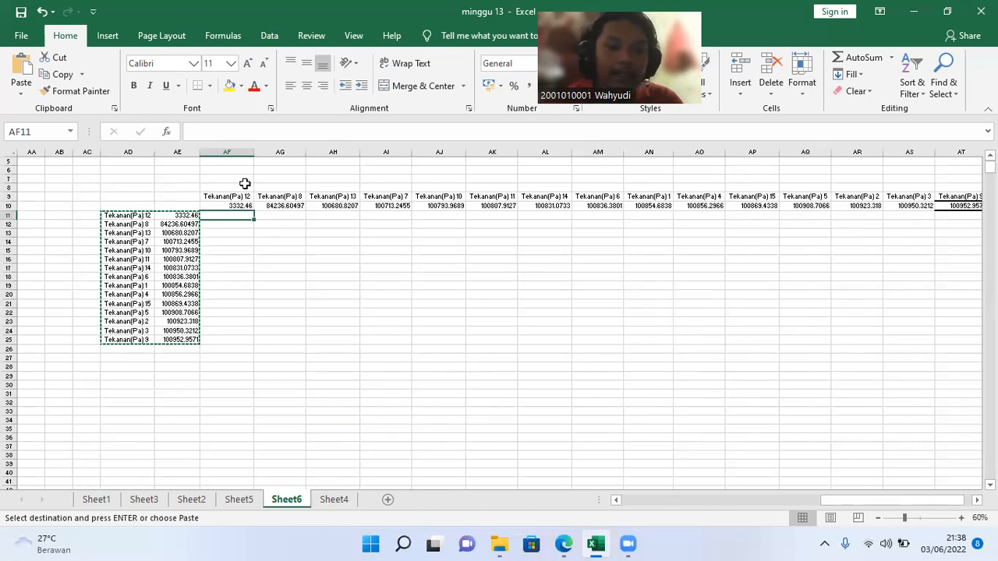
pyautogui.click(241, 87)
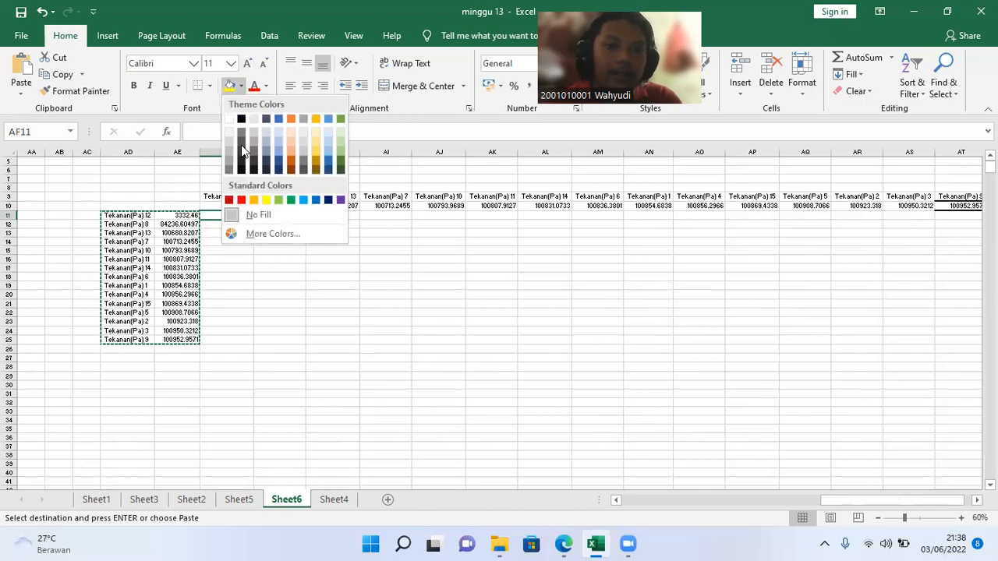
pyautogui.click(265, 200)
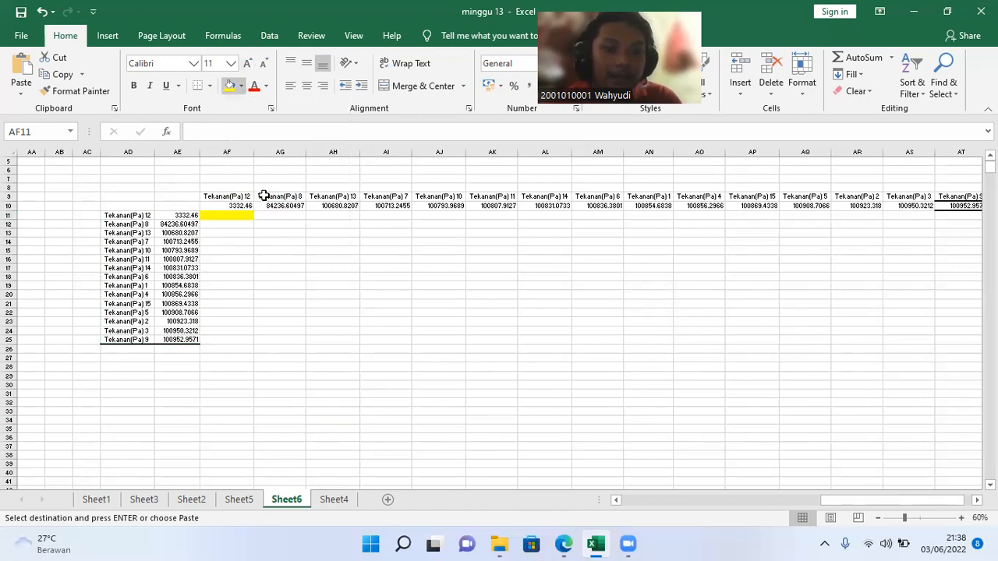
# - Fill the matrix's diagonal cells AG12, AH13, AI14, AJ15 and AK16, where each group meets itself, with yellow
pyautogui.click(270, 225)
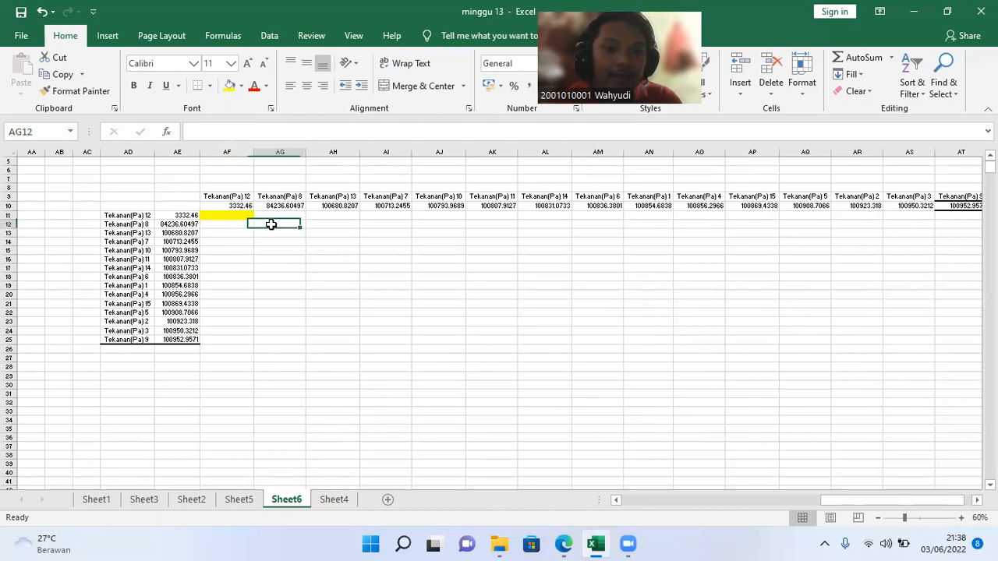
pyautogui.click(230, 88)
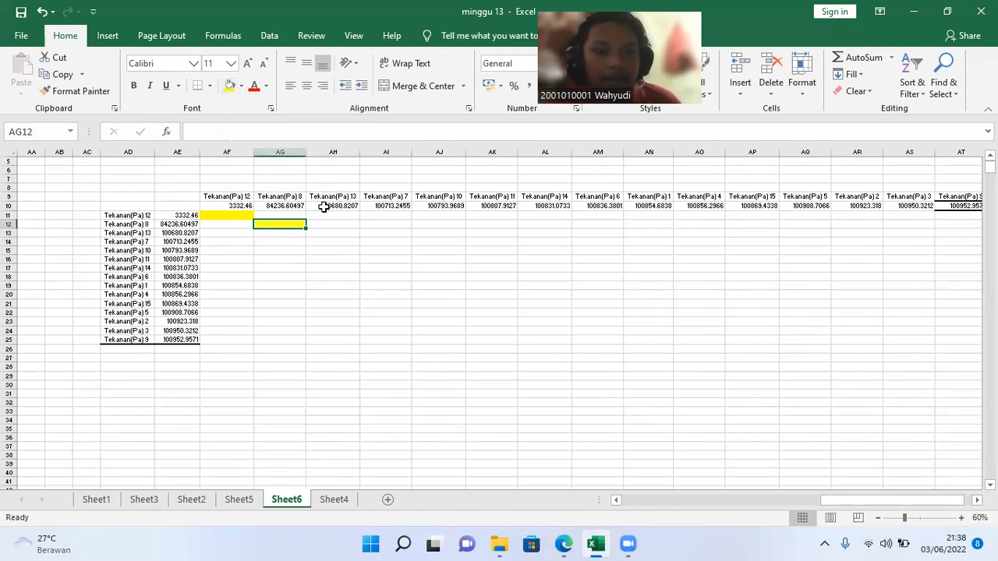
pyautogui.click(322, 232)
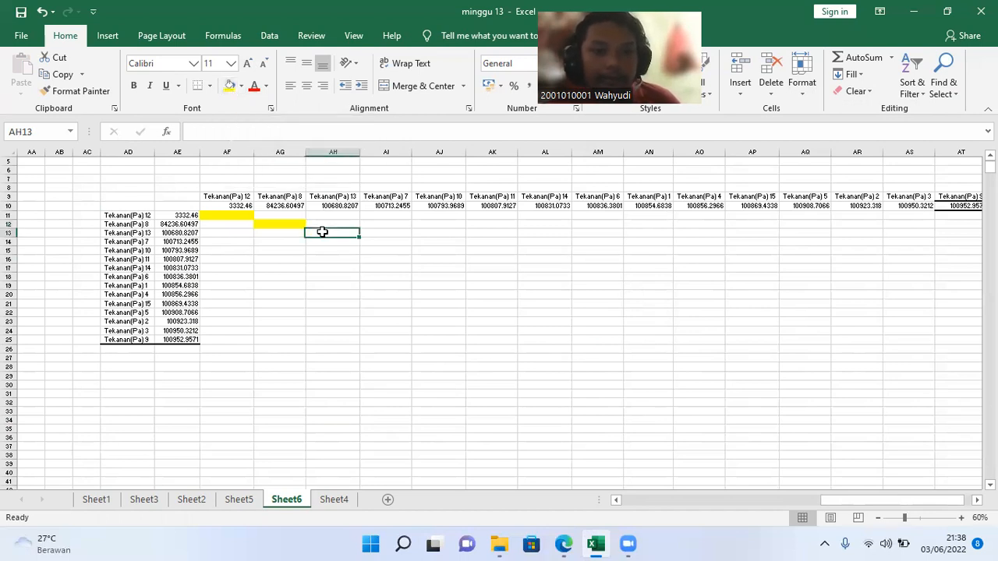
pyautogui.click(230, 87)
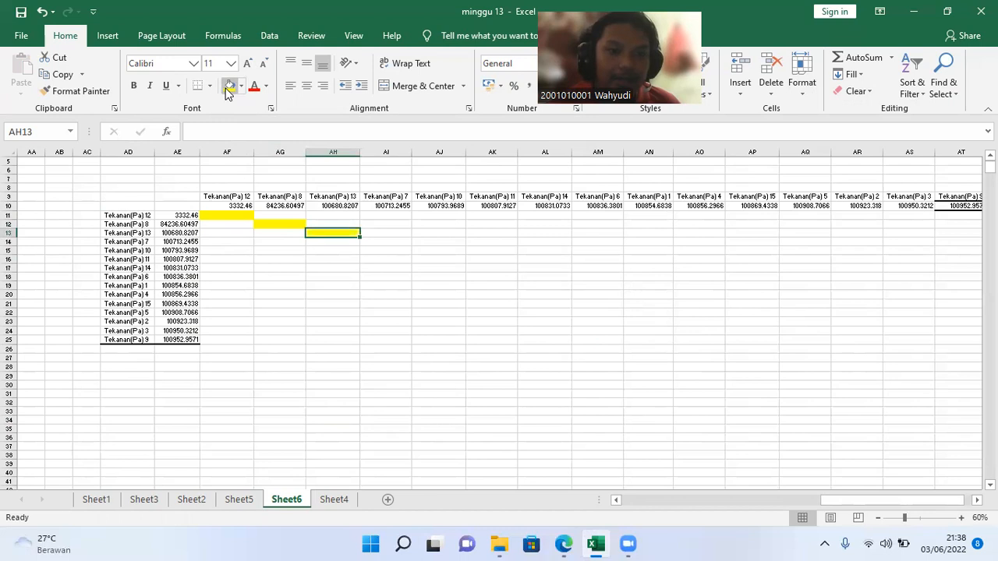
pyautogui.click(371, 239)
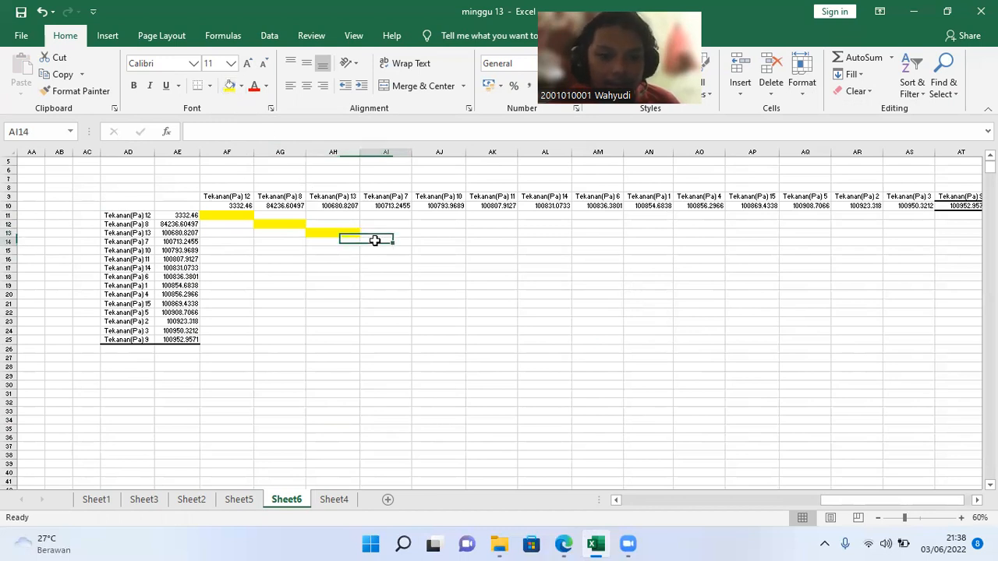
pyautogui.click(230, 87)
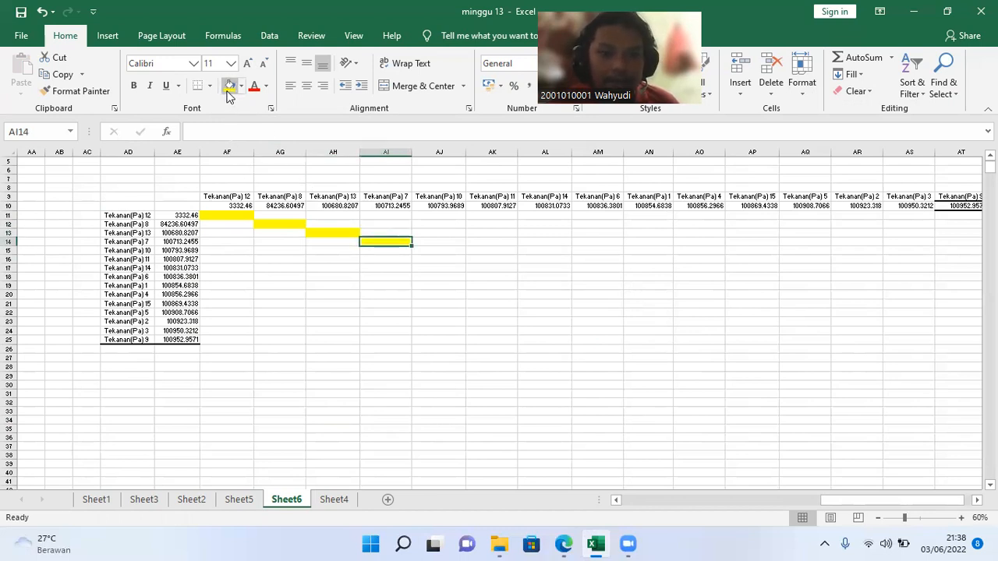
pyautogui.click(439, 252)
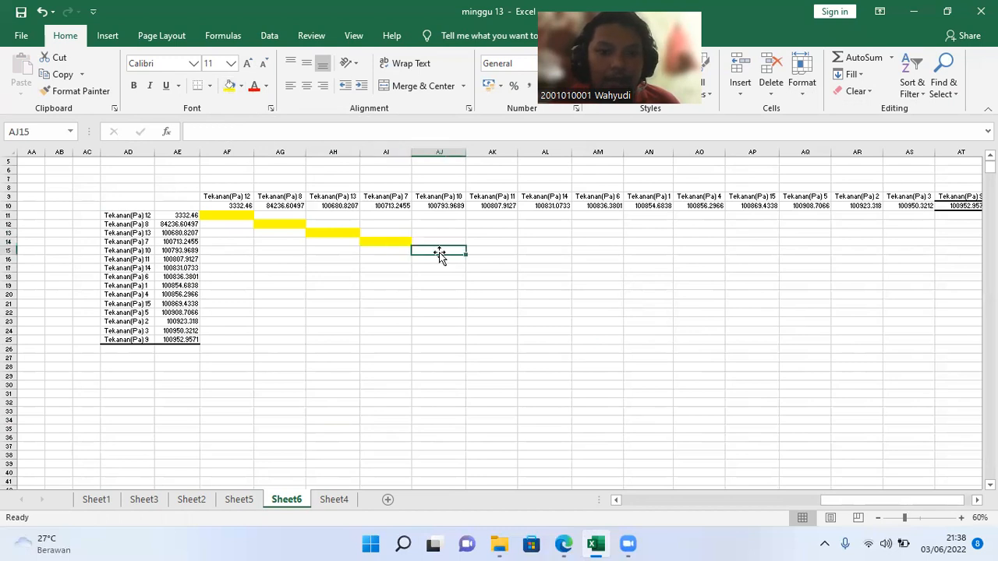
pyautogui.click(226, 87)
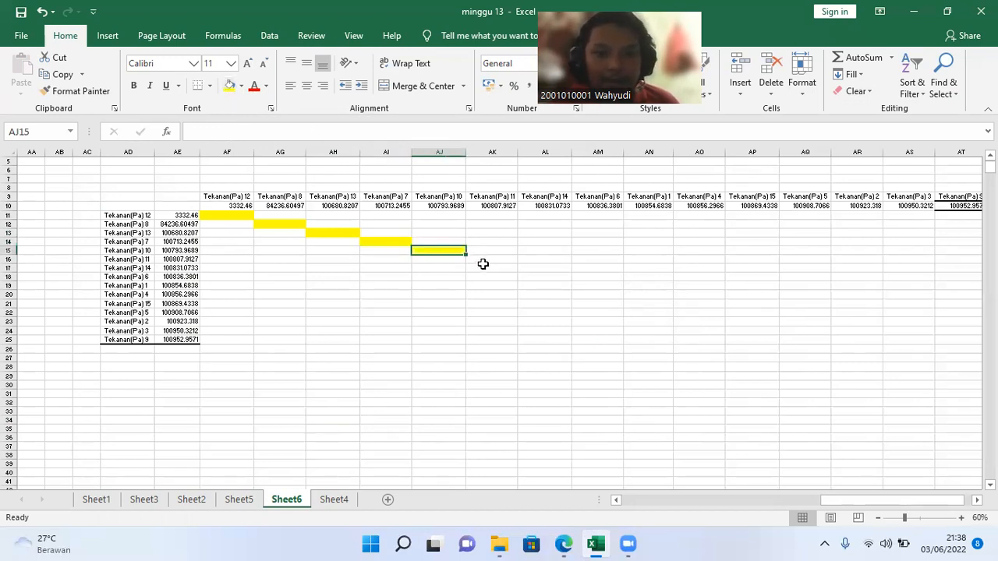
pyautogui.click(484, 262)
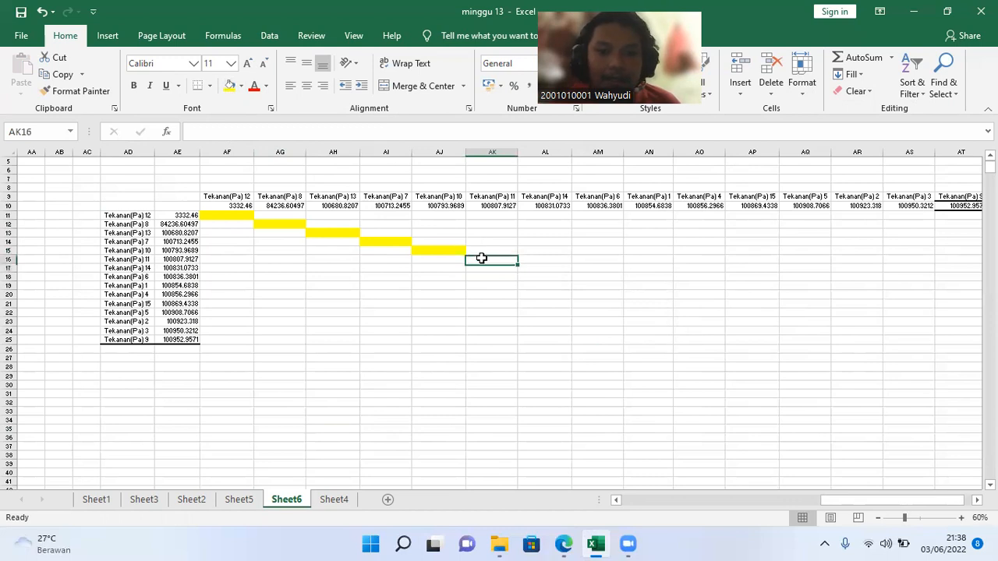
pyautogui.click(229, 87)
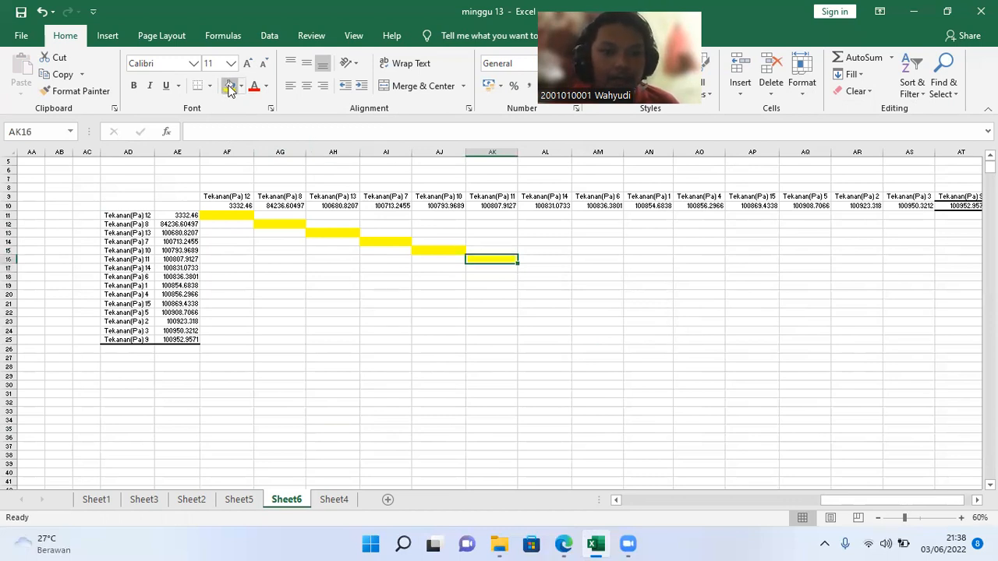
# - Continue the yellow diagonal fill through cells AL17, AM18, AN19, AO20 and AP21 of the comparison matrix
pyautogui.click(528, 267)
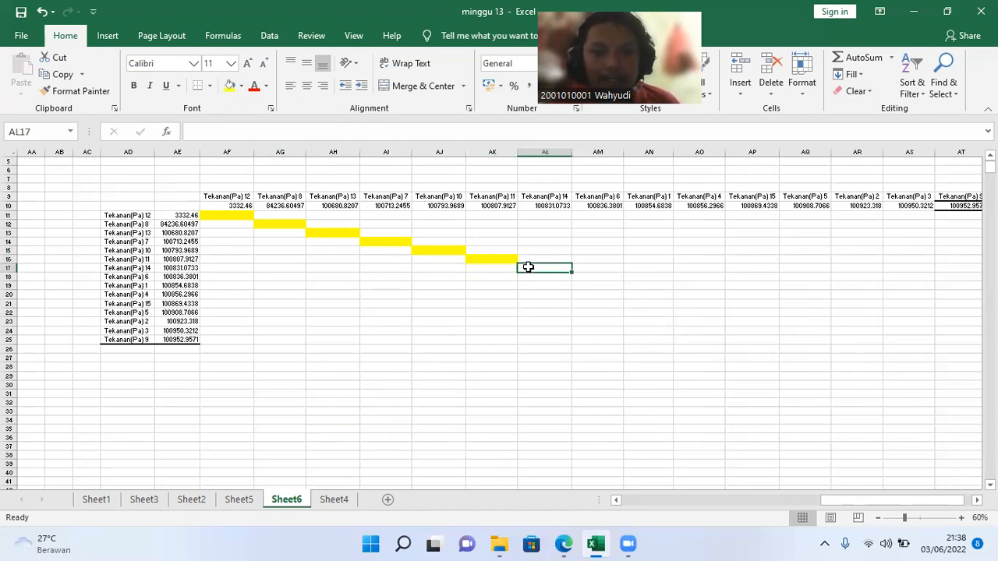
pyautogui.click(224, 90)
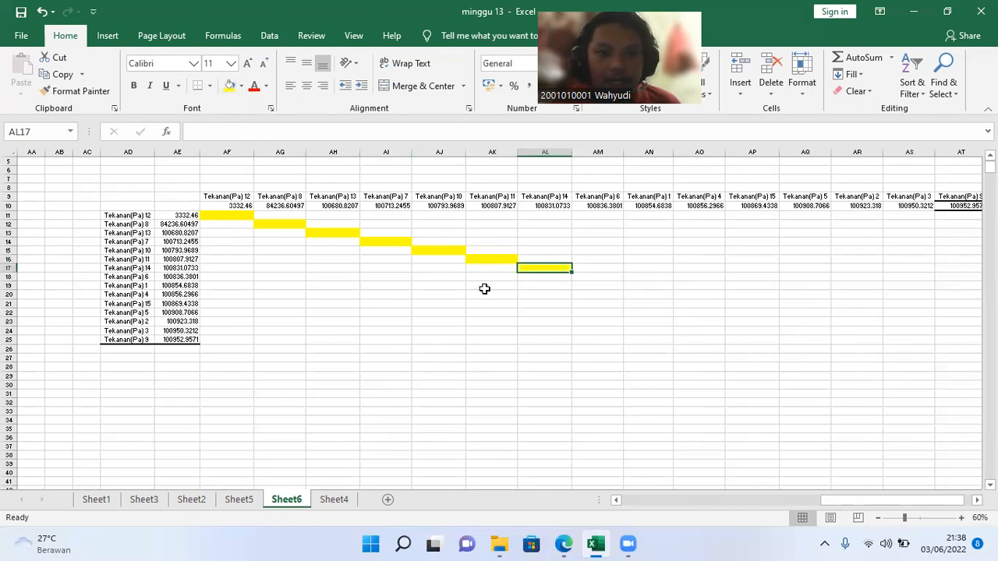
pyautogui.click(595, 275)
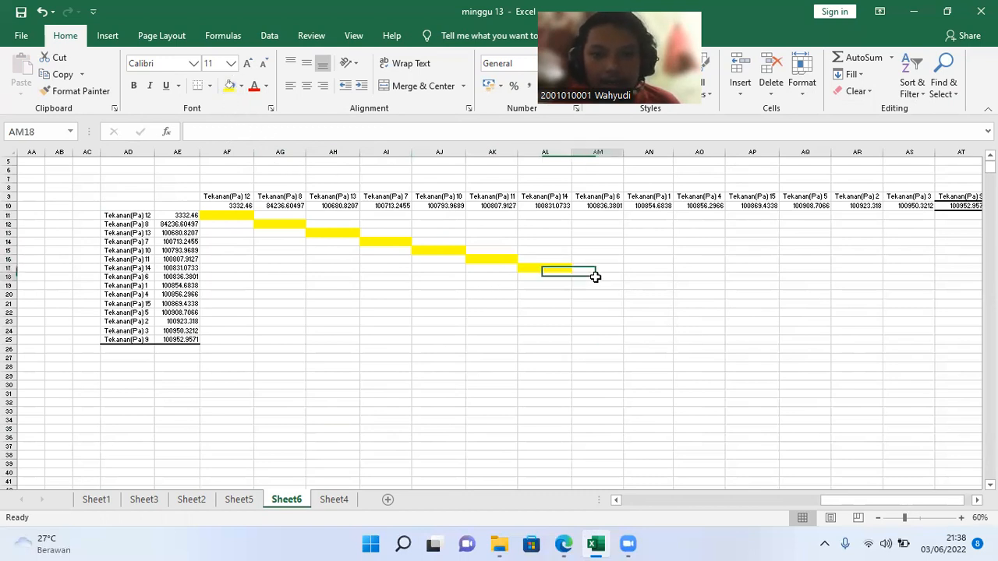
pyautogui.click(227, 88)
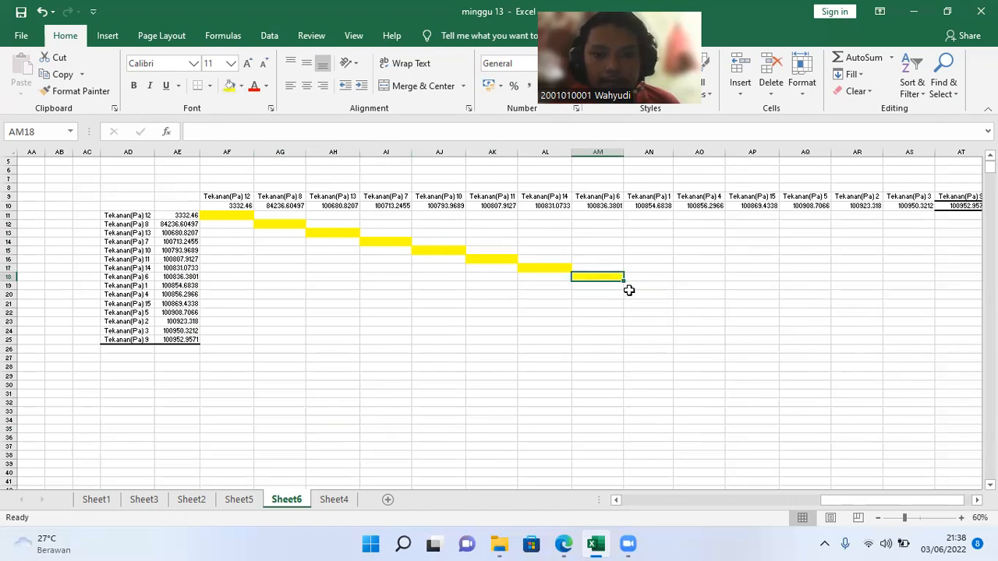
pyautogui.click(630, 288)
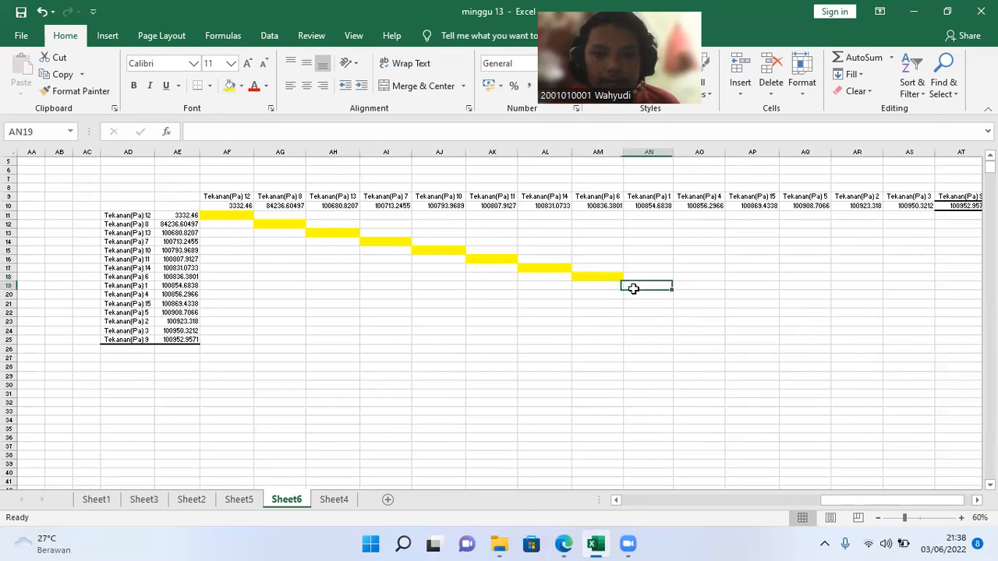
pyautogui.click(230, 87)
pyautogui.click(690, 293)
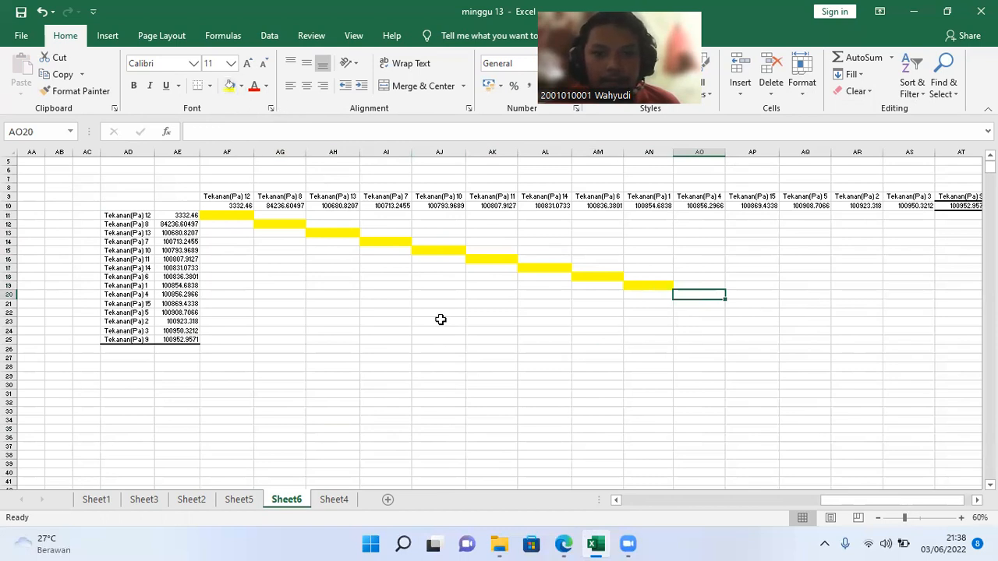
pyautogui.click(229, 86)
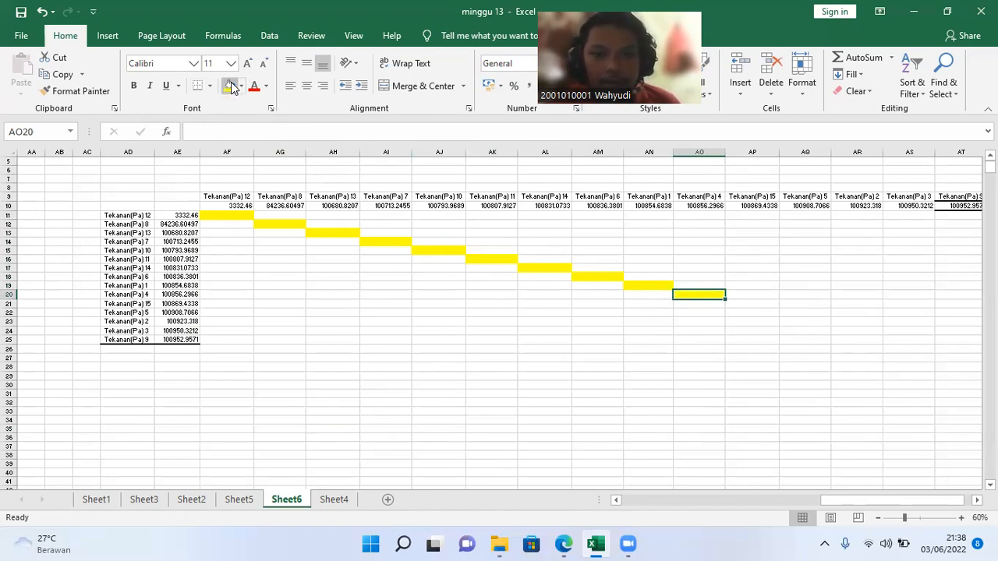
pyautogui.click(745, 312)
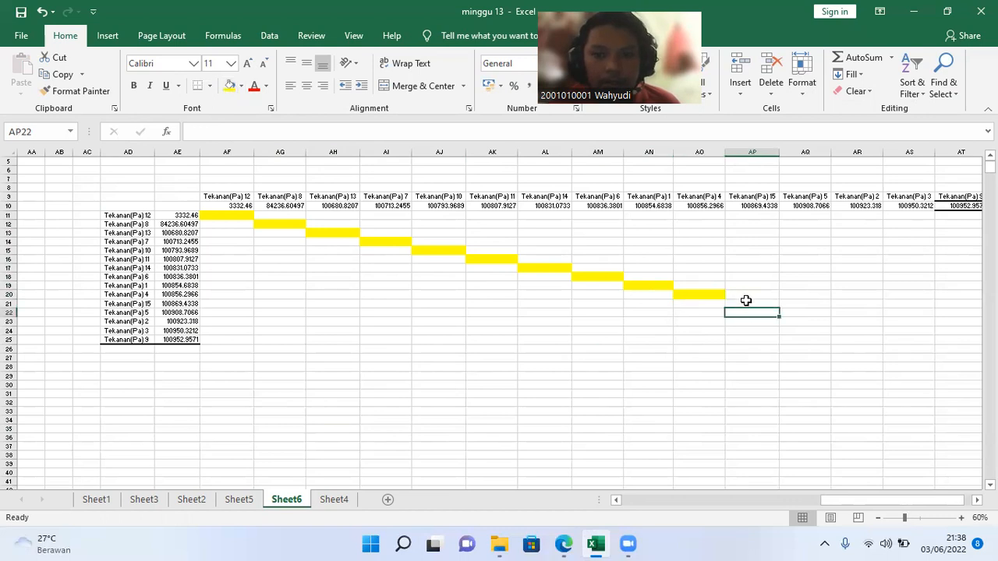
pyautogui.click(746, 303)
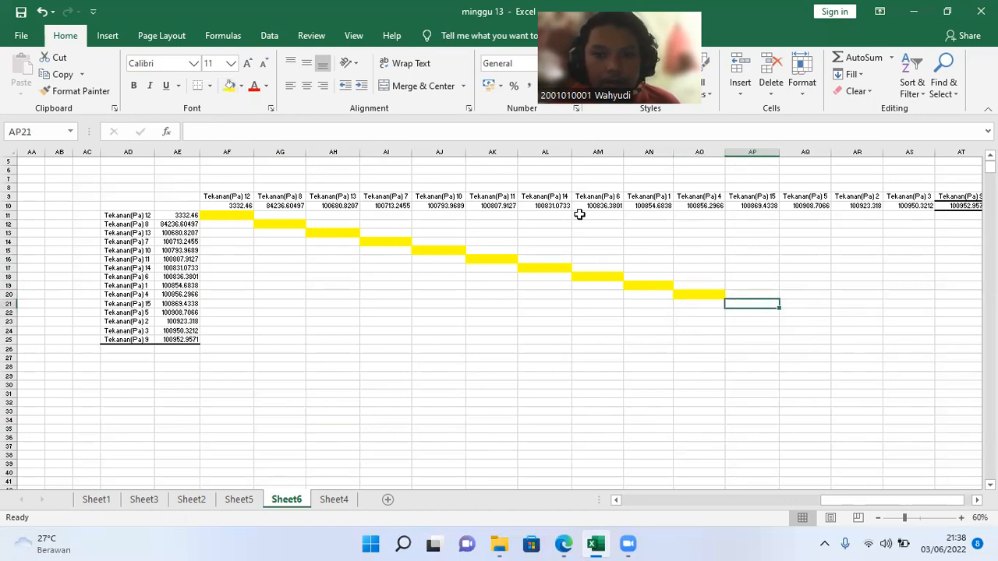
pyautogui.click(230, 87)
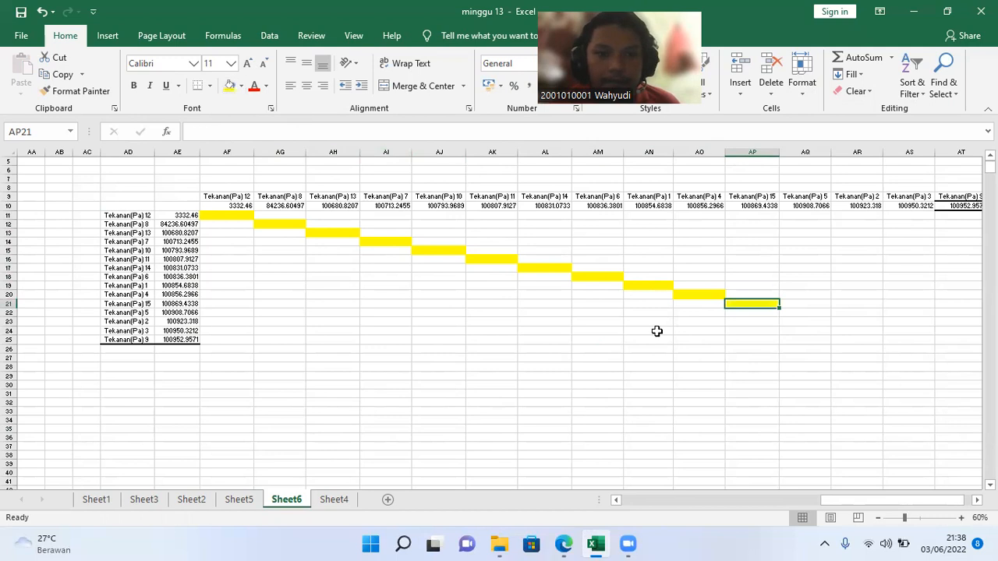
# - Complete the yellow diagonal by filling cells AQ22, AR23, AS24 and AT25, ending at Tekanan(Pa) 9
pyautogui.click(813, 314)
pyautogui.click(230, 86)
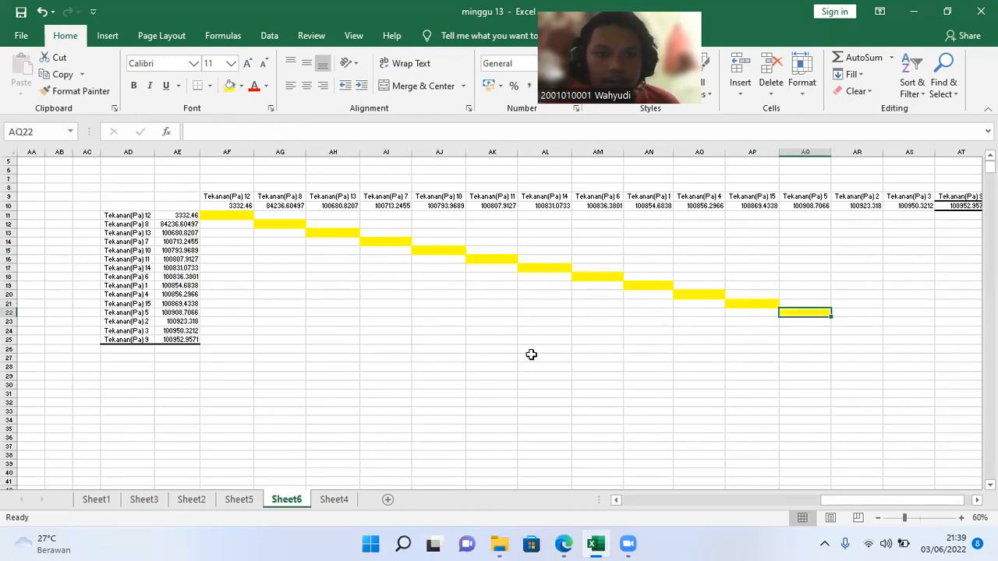
pyautogui.click(845, 323)
pyautogui.click(228, 86)
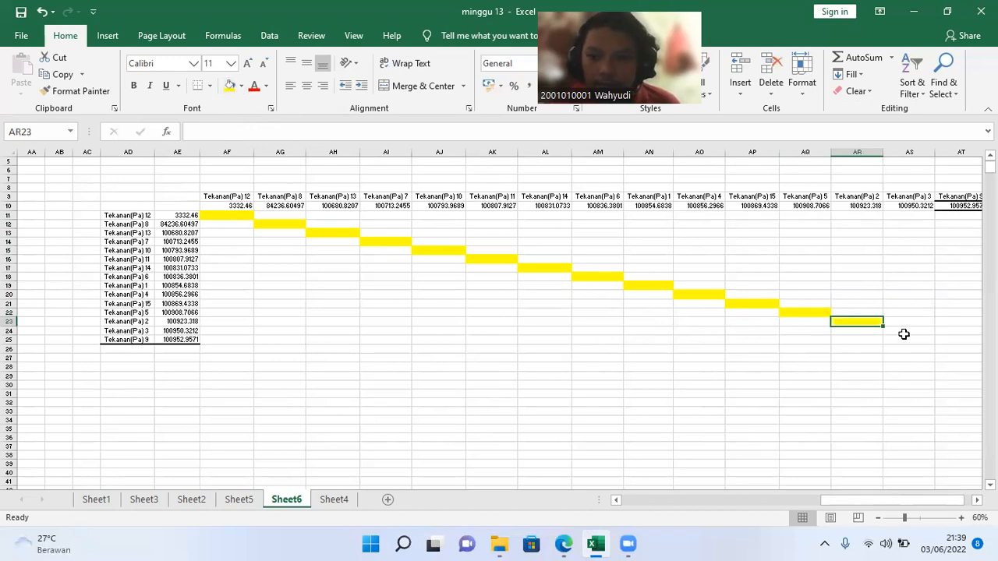
pyautogui.click(903, 333)
pyautogui.click(228, 87)
pyautogui.moveTo(836, 500); pyautogui.dragTo(854, 505)
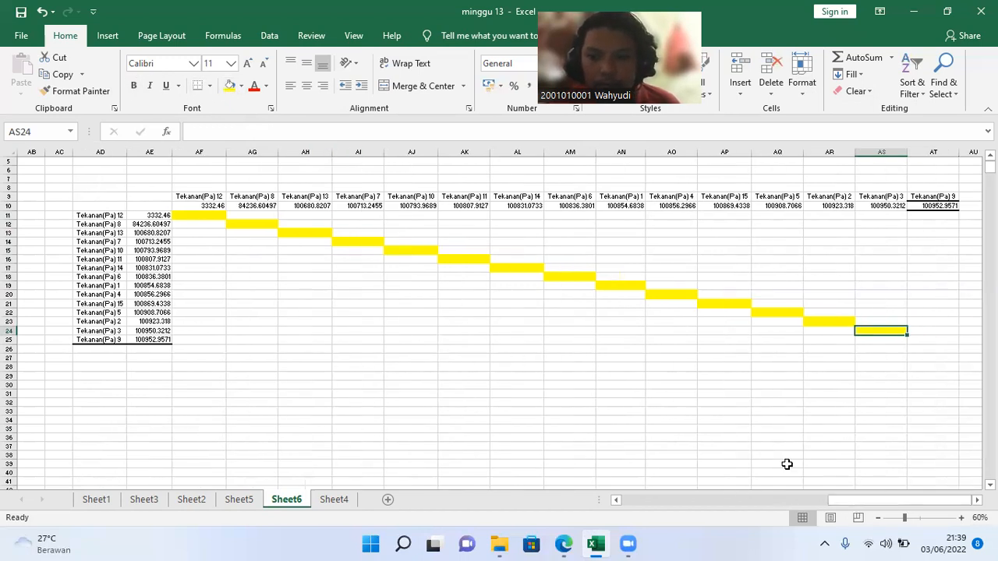
pyautogui.click(934, 343)
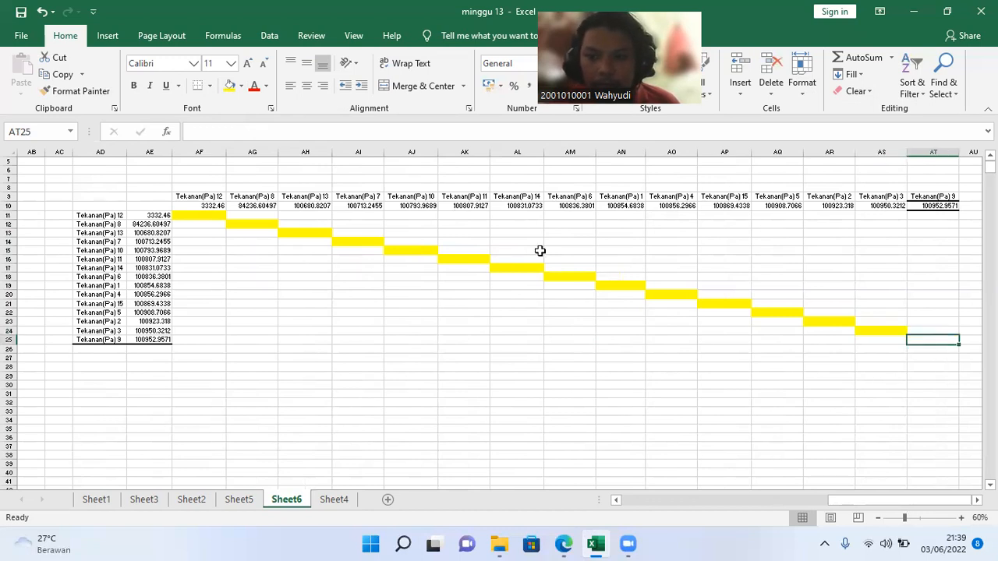
pyautogui.click(226, 88)
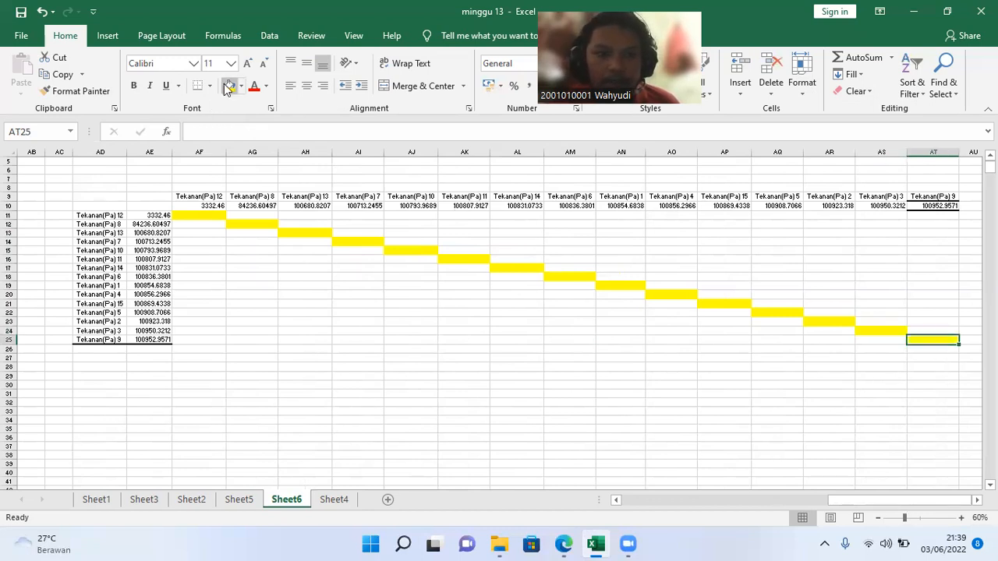
# - Fill the matrix cells from the diagonal down to row 25 with yellow in columns AF, AG and AH
pyautogui.moveTo(192, 216); pyautogui.dragTo(196, 346)
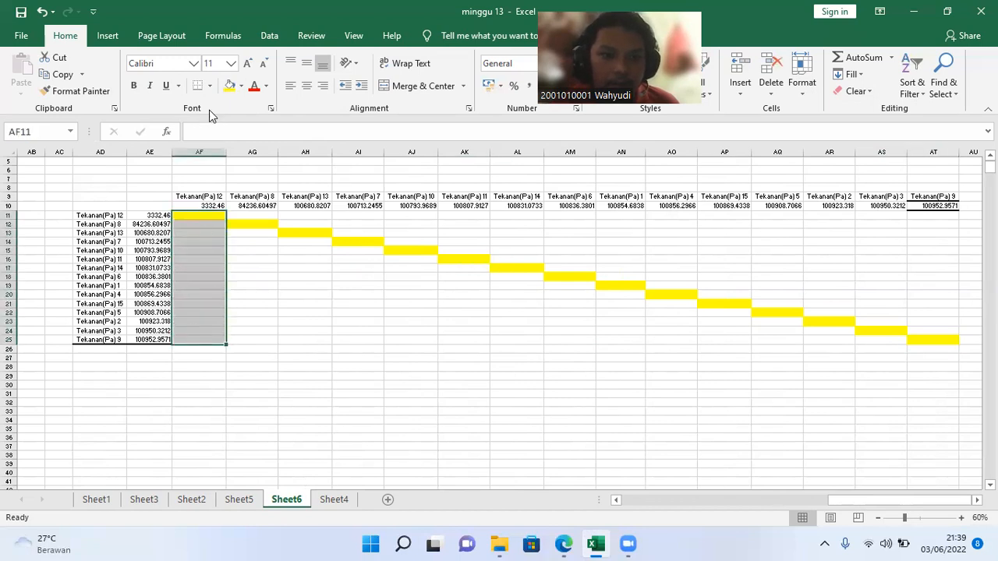
pyautogui.click(228, 86)
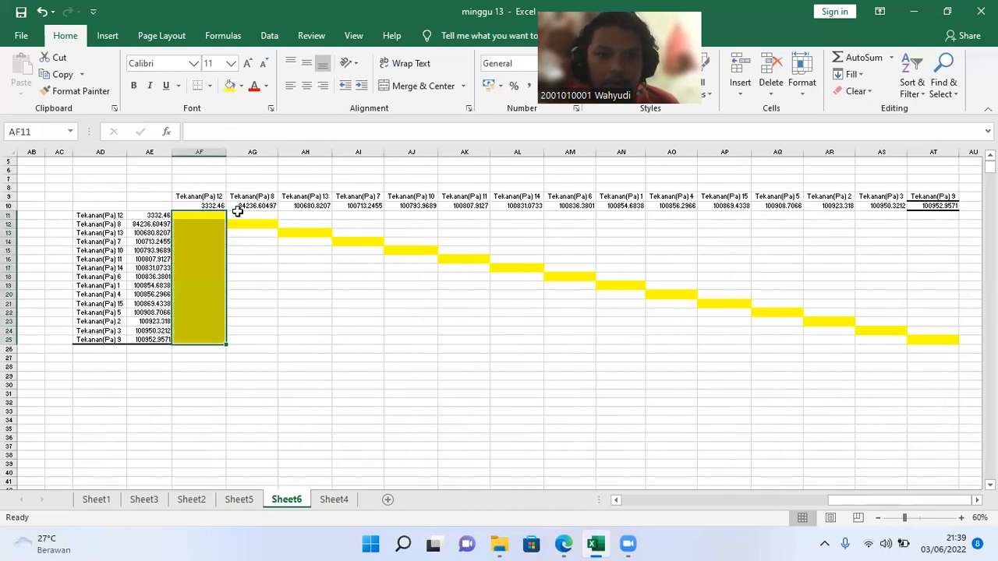
pyautogui.moveTo(240, 227); pyautogui.dragTo(227, 337)
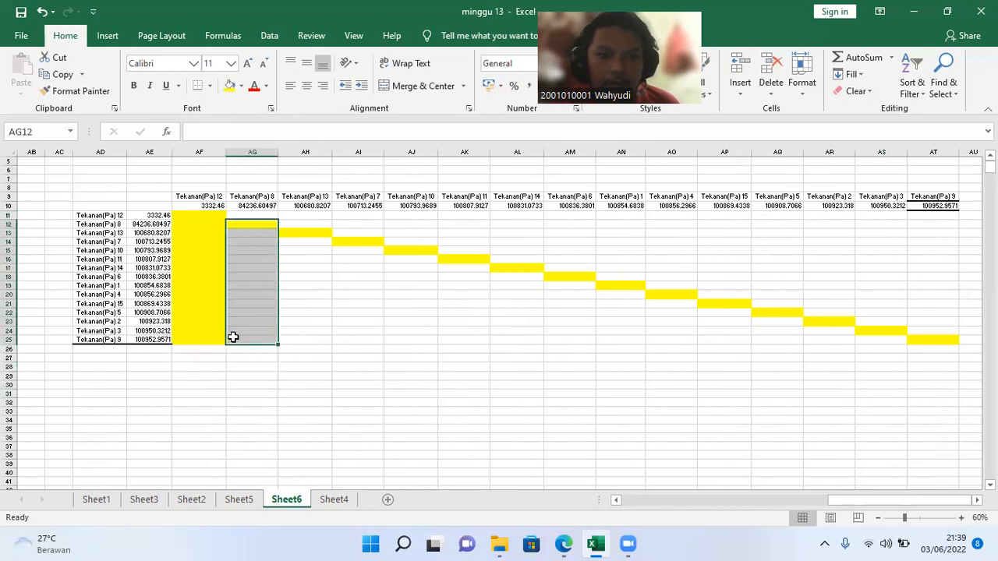
pyautogui.click(229, 87)
pyautogui.moveTo(289, 233); pyautogui.dragTo(292, 338)
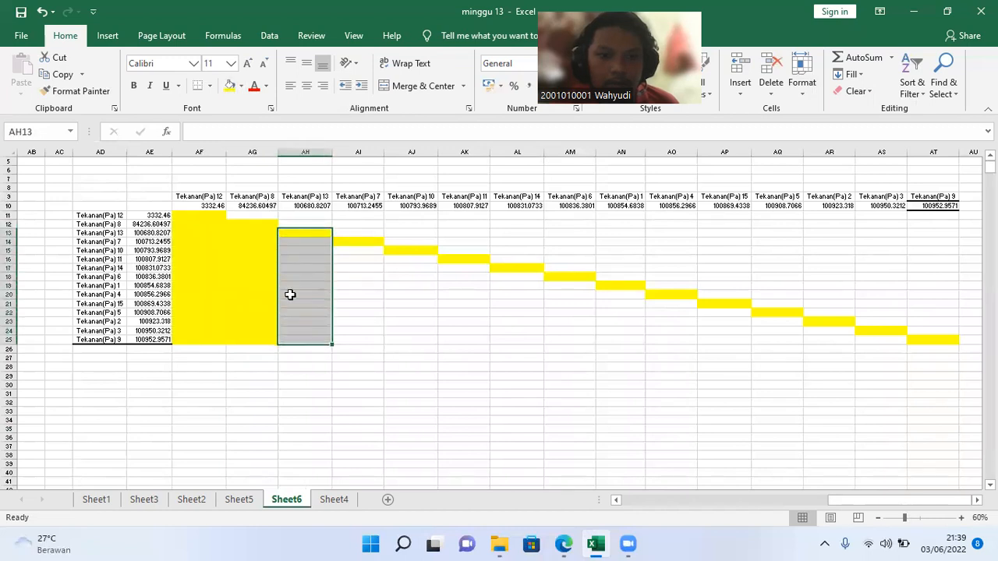
pyautogui.click(229, 87)
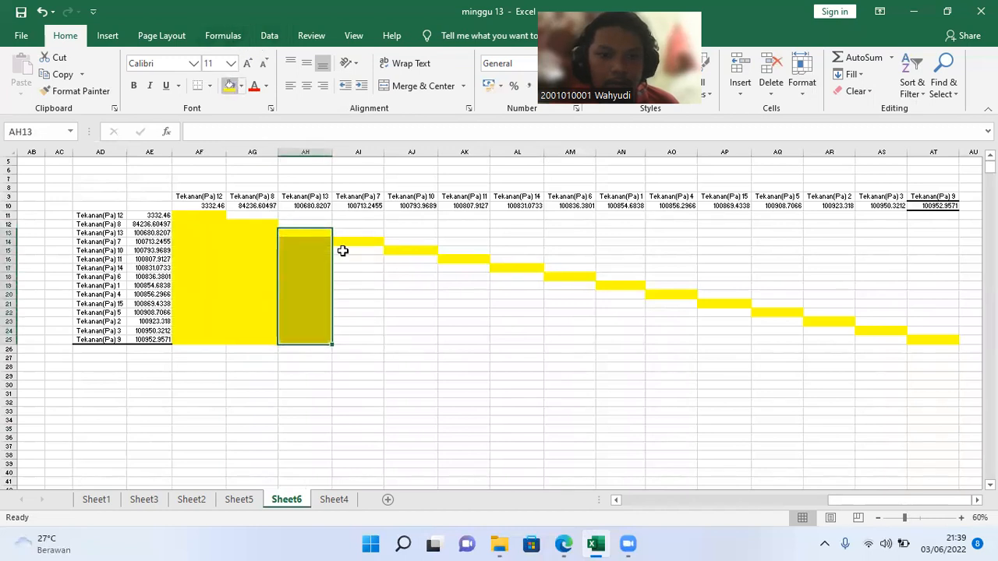
# - Shade the matrix cells below the diagonal down to row 25 yellow in columns AI, AJ and AK
pyautogui.moveTo(356, 241); pyautogui.dragTo(357, 338)
pyautogui.click(230, 87)
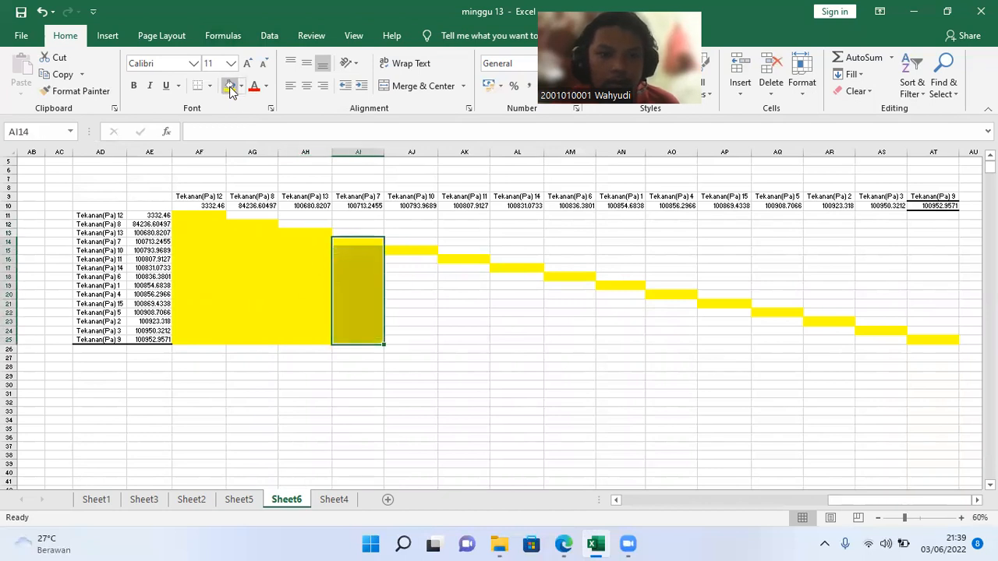
pyautogui.moveTo(408, 255); pyautogui.dragTo(407, 338)
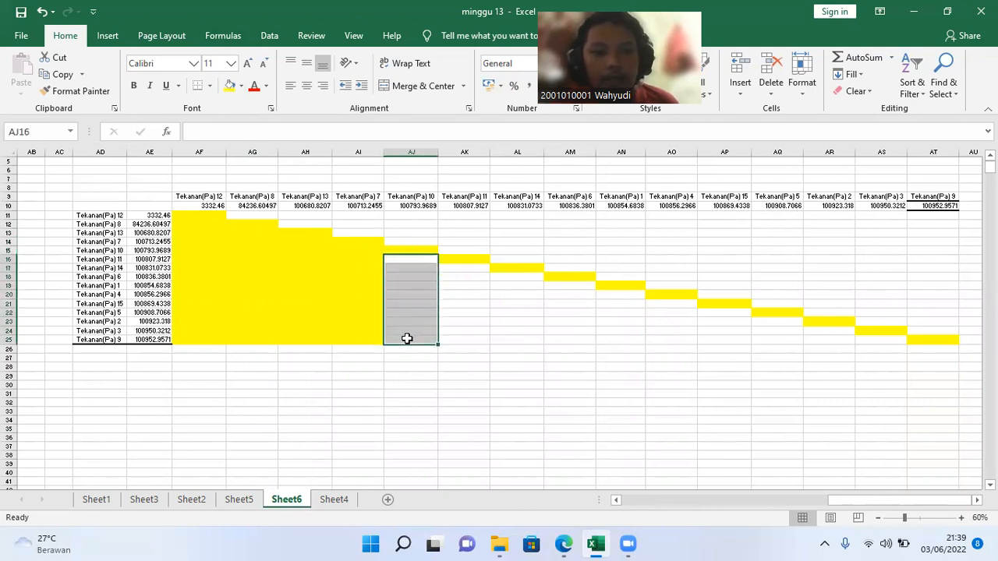
pyautogui.click(230, 87)
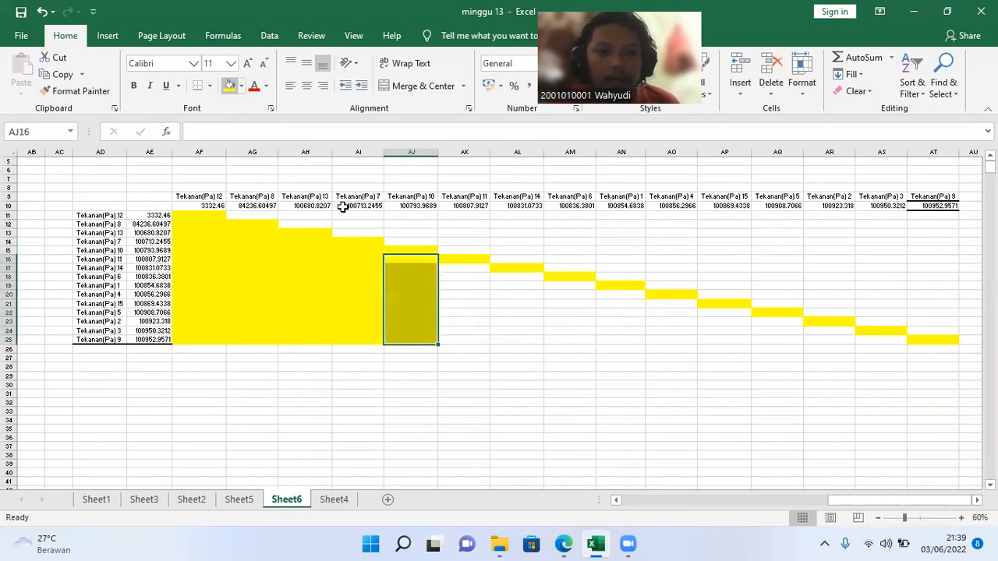
pyautogui.moveTo(456, 263); pyautogui.dragTo(460, 335)
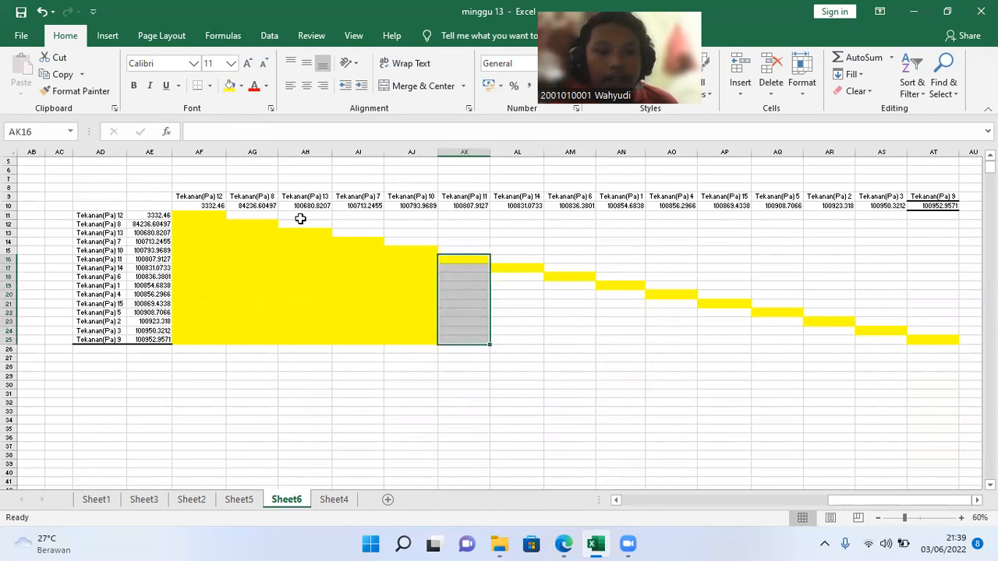
pyautogui.click(230, 88)
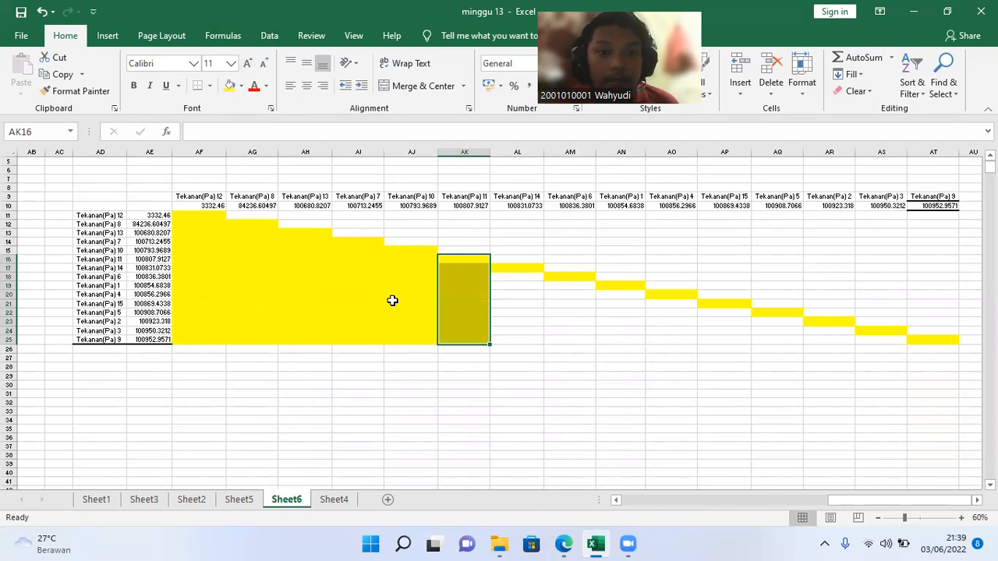
# - Shade the matrix cells from the diagonal down to row 25 yellow in columns AL, AM and AN
pyautogui.click(506, 270)
pyautogui.moveTo(506, 271); pyautogui.dragTo(506, 339)
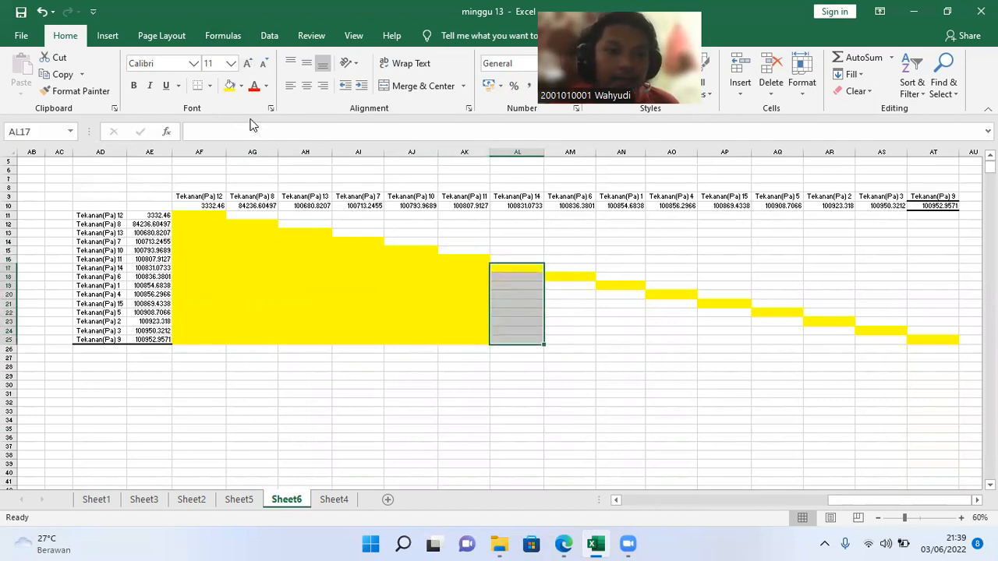
pyautogui.click(230, 87)
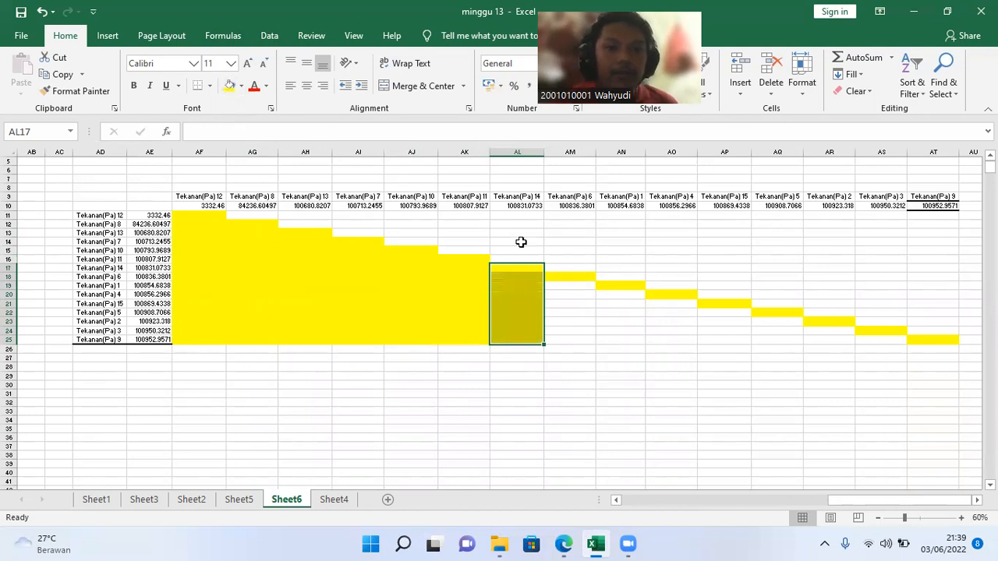
pyautogui.moveTo(556, 277); pyautogui.dragTo(557, 337)
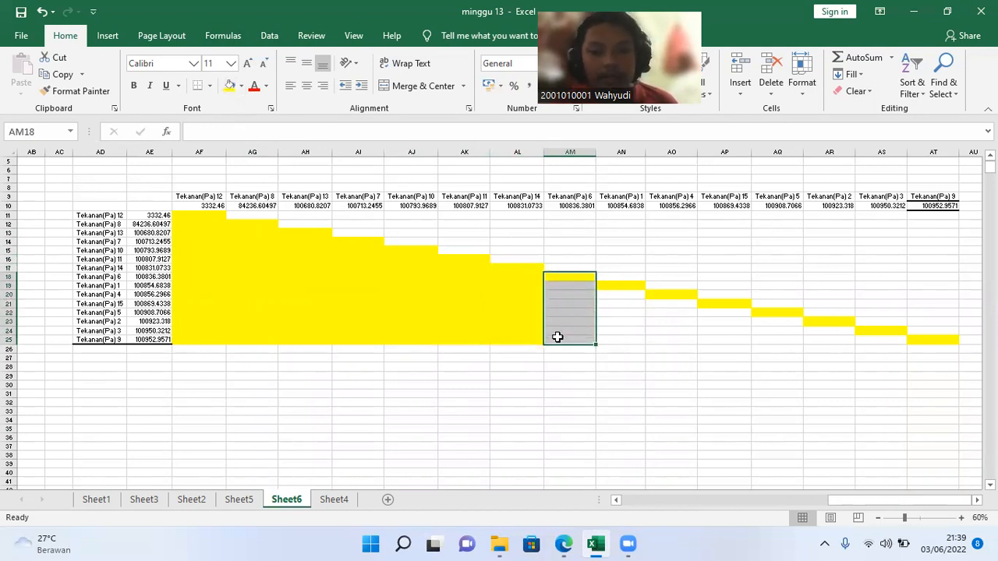
pyautogui.click(229, 89)
pyautogui.moveTo(608, 289); pyautogui.dragTo(608, 340)
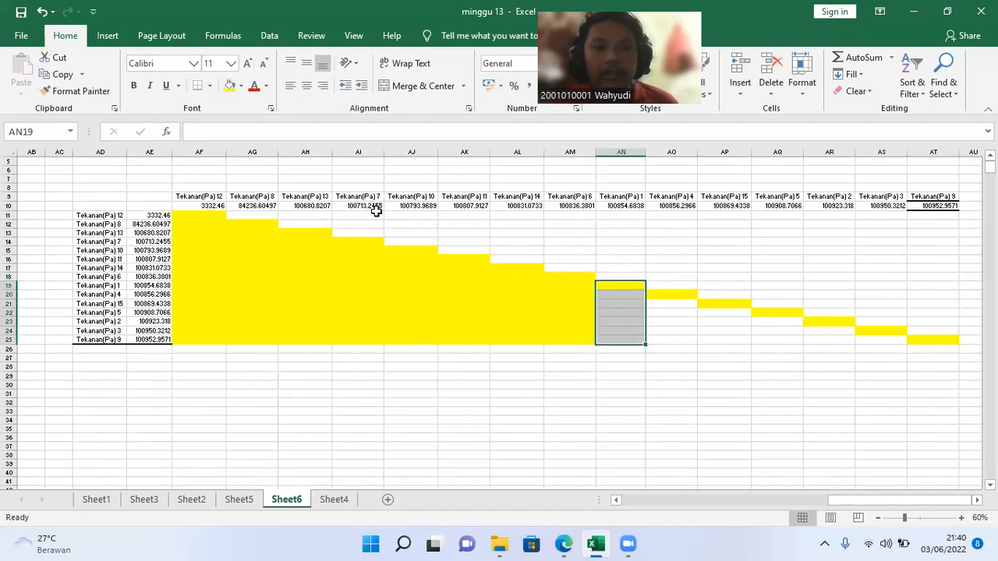
pyautogui.click(229, 86)
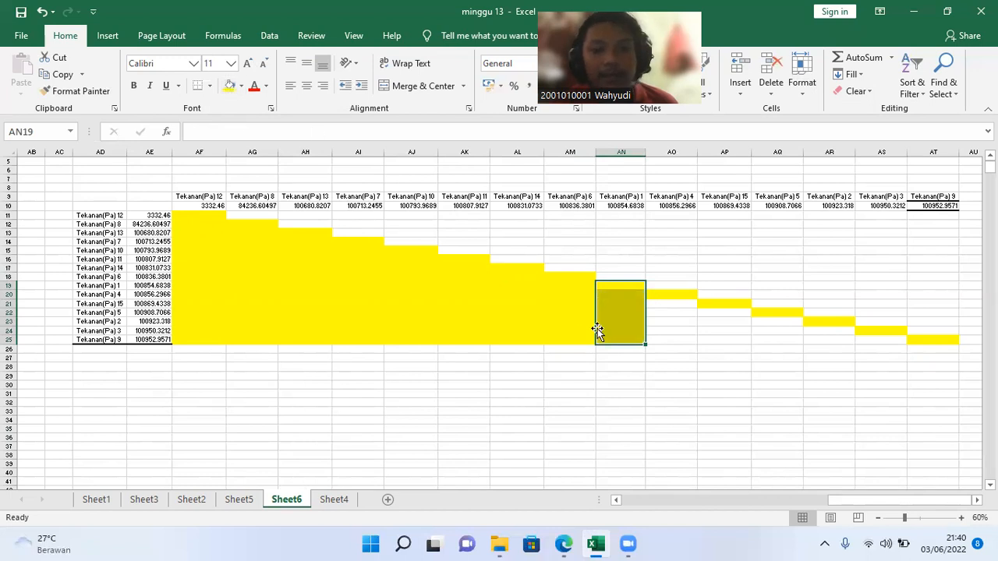
# - Complete the yellow lower half of the matrix down to row 25 in columns AO, AP, AQ, AR and AS
pyautogui.moveTo(665, 296); pyautogui.dragTo(674, 337)
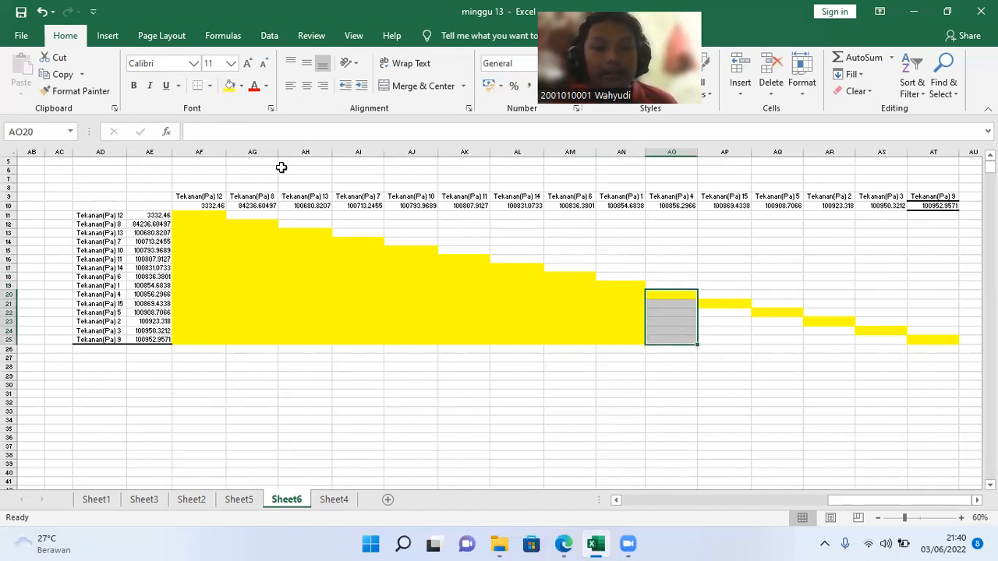
pyautogui.click(229, 86)
pyautogui.moveTo(711, 305); pyautogui.dragTo(713, 336)
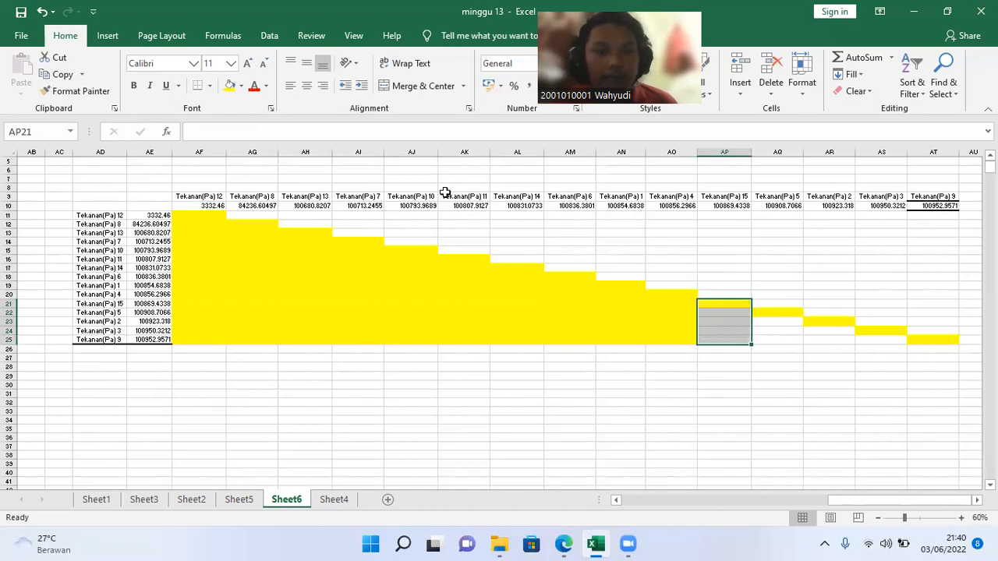
pyautogui.click(230, 87)
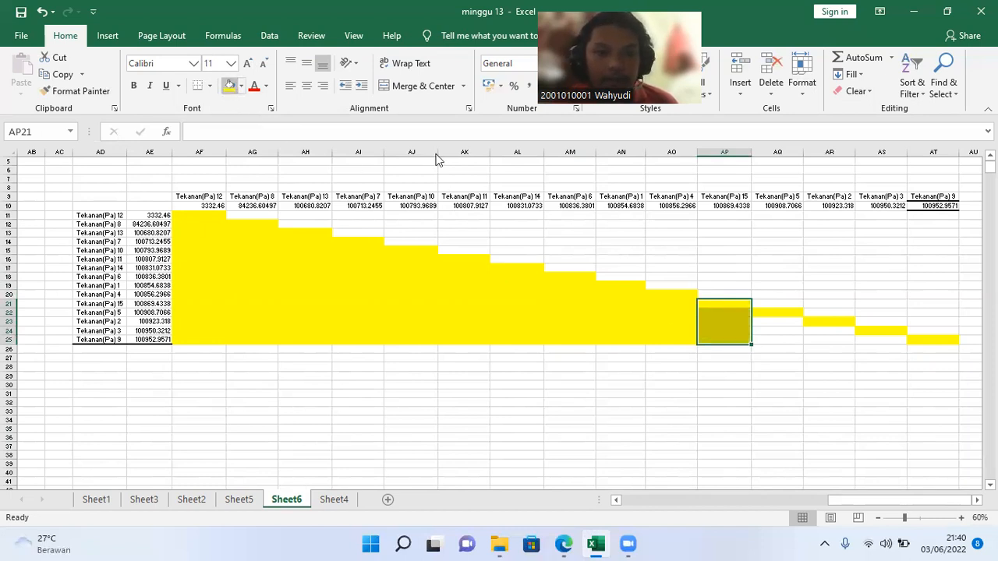
pyautogui.moveTo(765, 318); pyautogui.dragTo(845, 340)
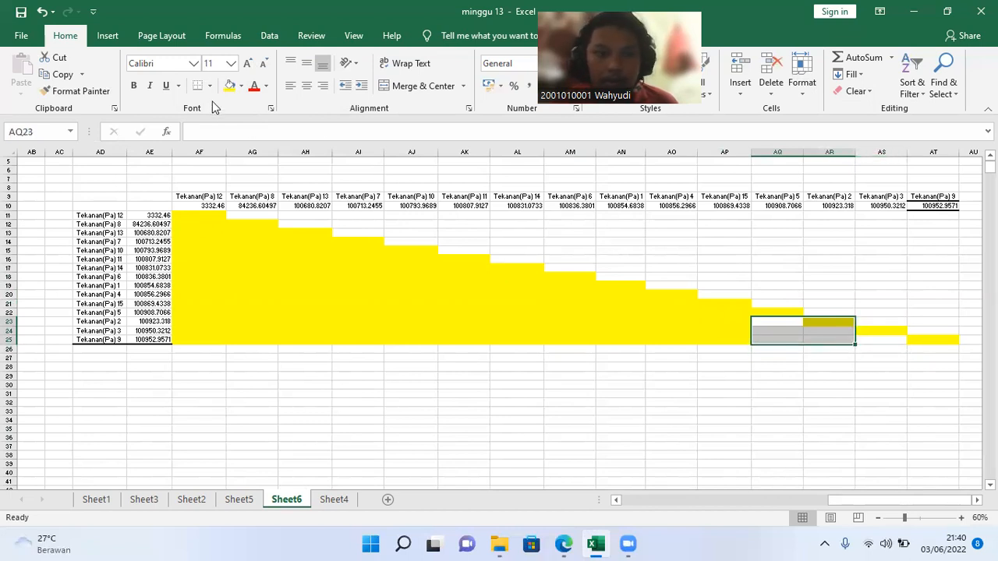
pyautogui.click(229, 85)
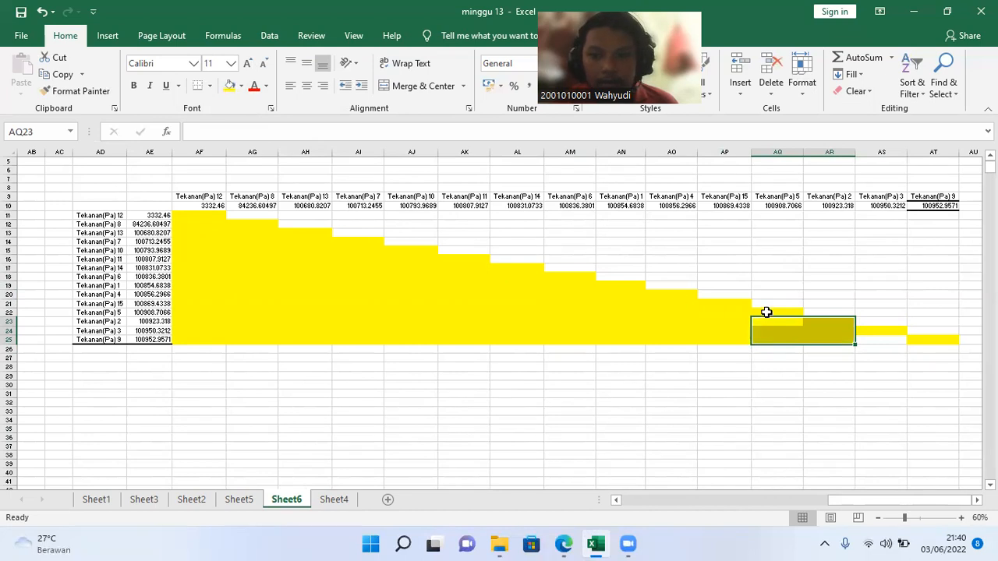
pyautogui.click(874, 340)
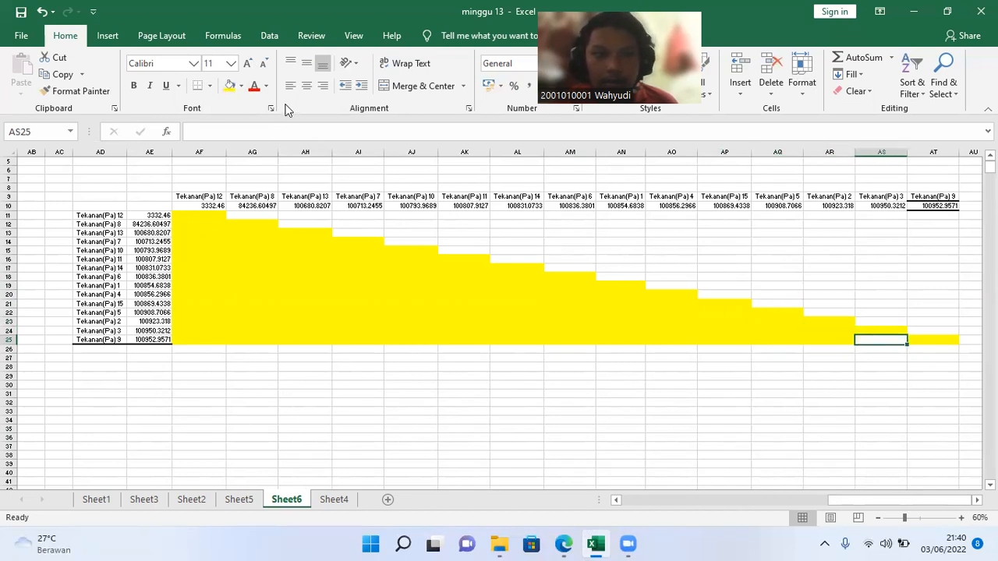
pyautogui.click(230, 86)
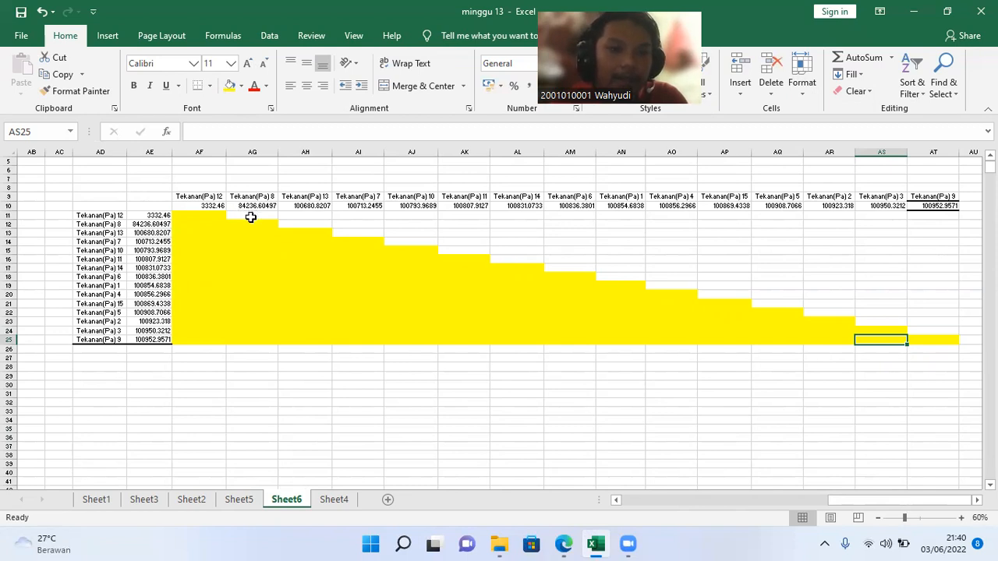
# - Enter the formula =AG10-$AE$11 in cell AG11, locking the row average as an absolute reference
pyautogui.click(249, 216)
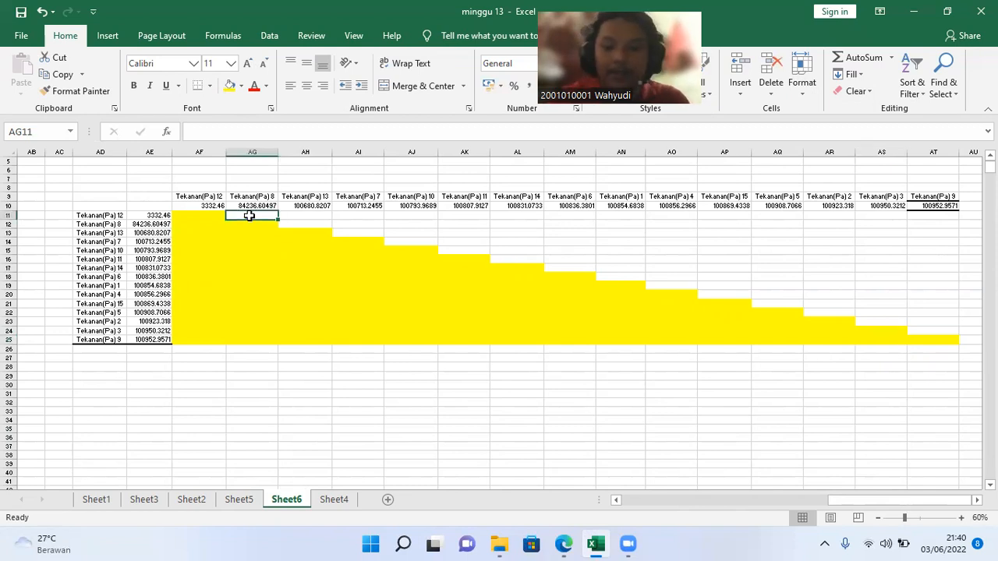
pyautogui.write('=')
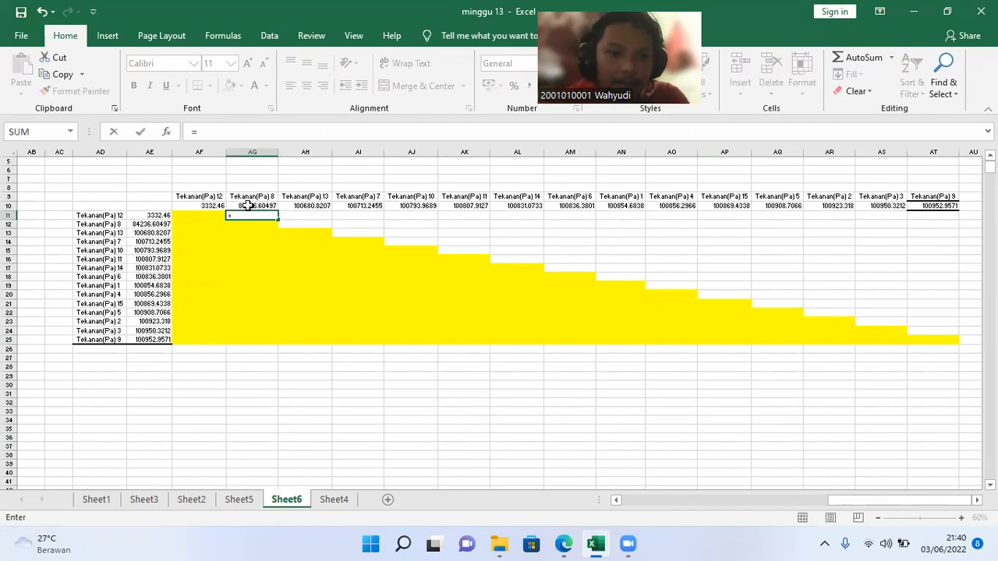
pyautogui.click(248, 205)
pyautogui.write('-')
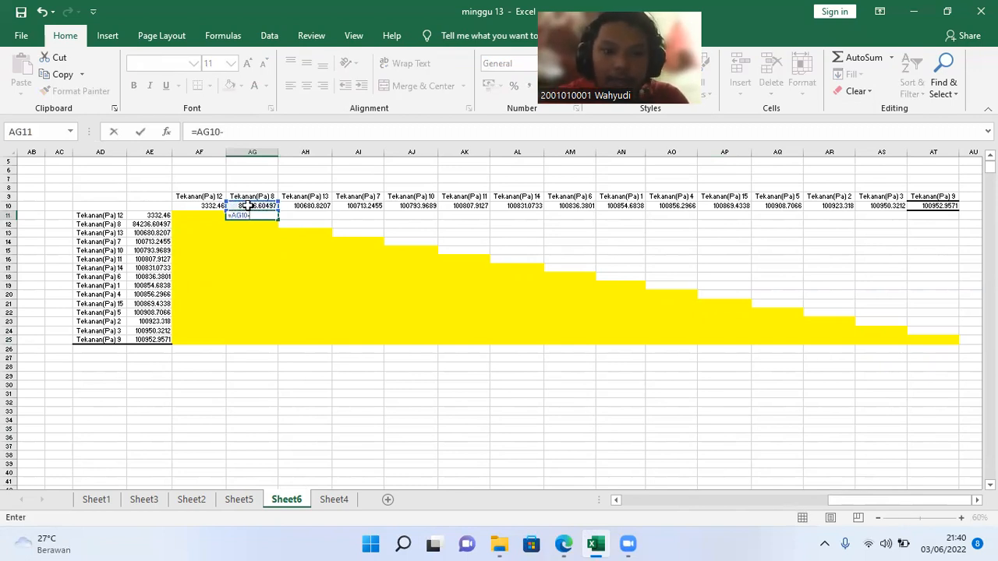
pyautogui.click(152, 216)
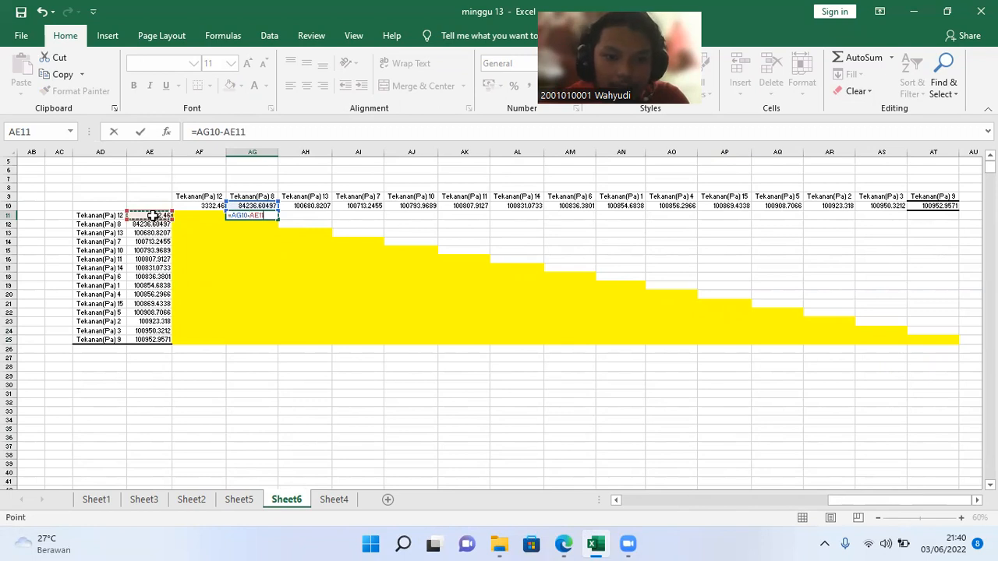
pyautogui.click(236, 133)
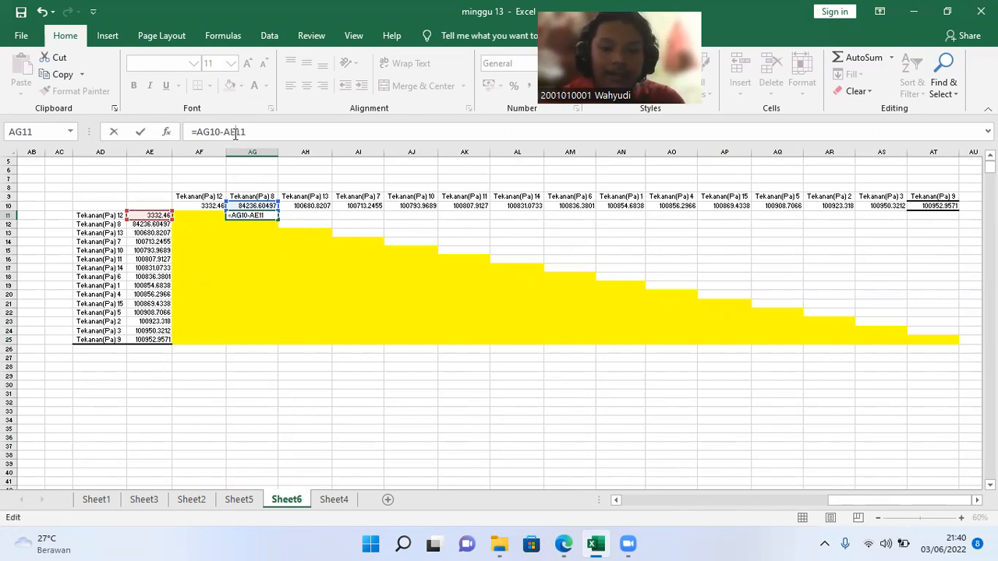
pyautogui.press('F4')
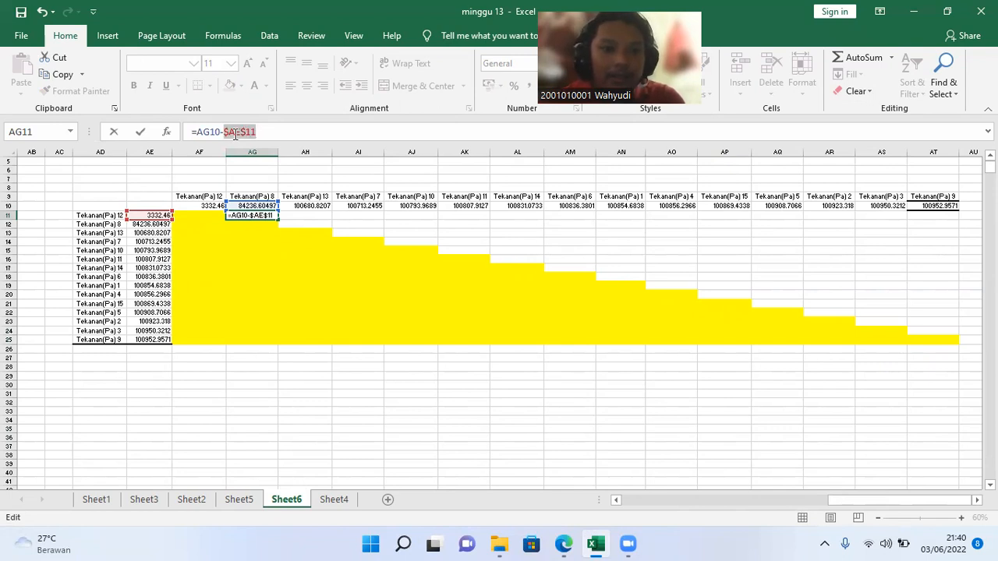
pyautogui.press('Return')
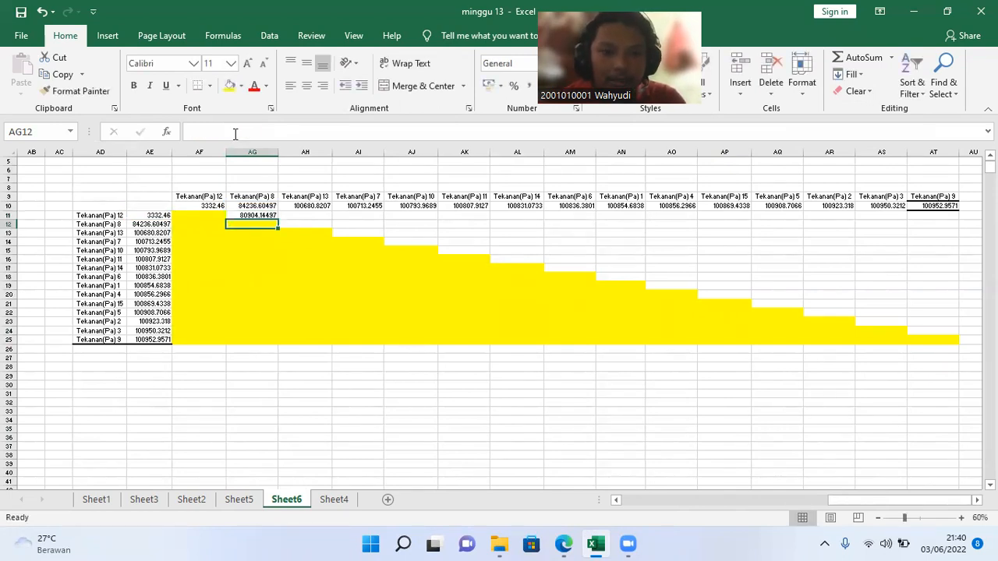
# - Copy the difference formula from AG11 across row 11 through column AT
pyautogui.click(256, 215)
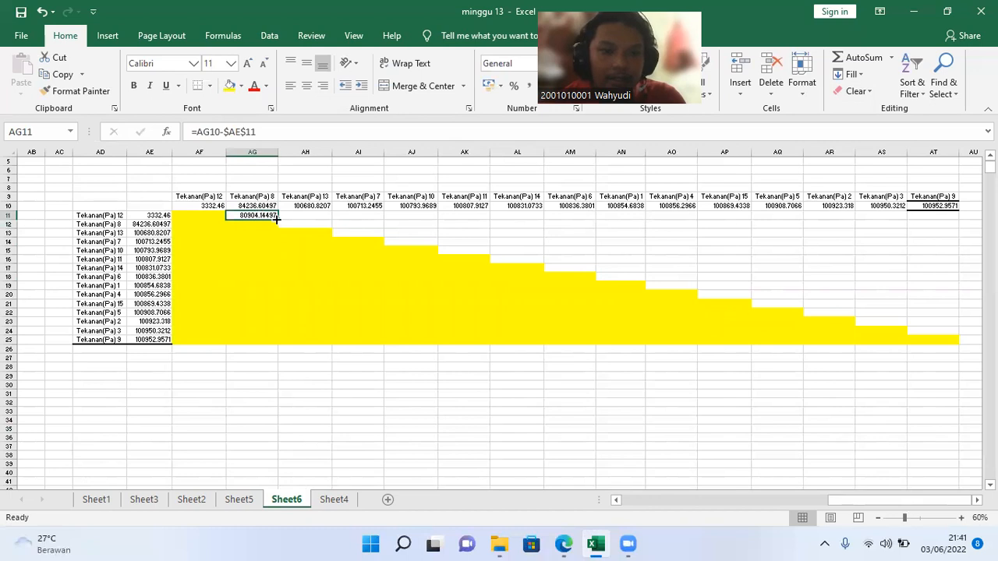
pyautogui.moveTo(276, 219); pyautogui.dragTo(308, 217)
pyautogui.moveTo(650, 203); pyautogui.dragTo(938, 211)
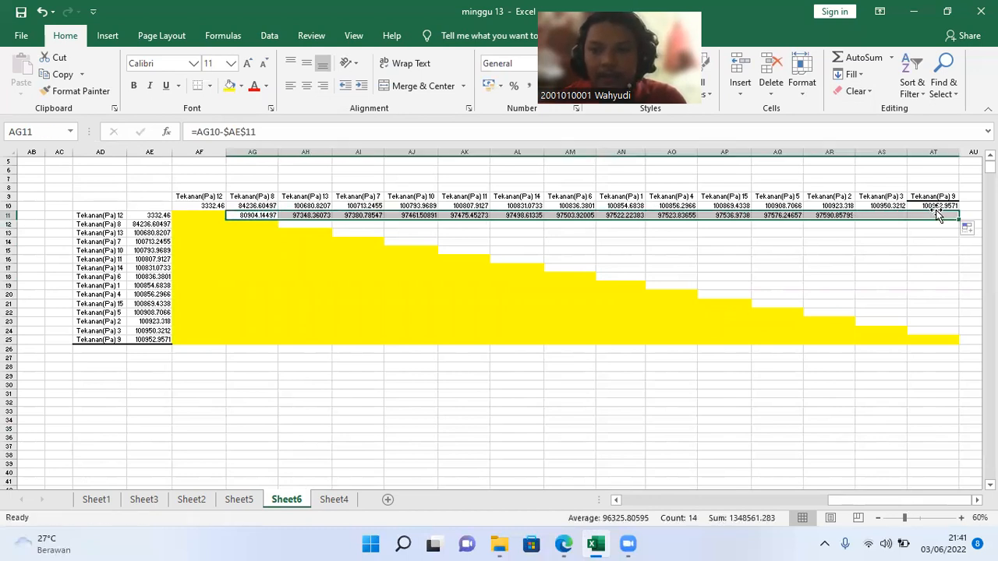
# - Enter the formula =AH10-$AE$12 in cell AH12 to compare Tekanan(Pa) 13 with Tekanan(Pa) 8
pyautogui.click(293, 222)
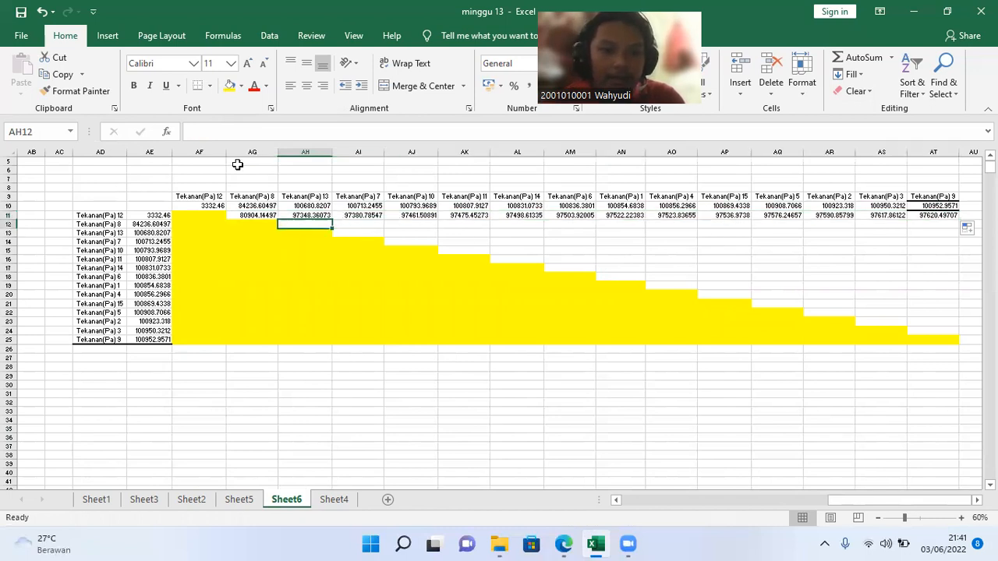
pyautogui.write('=')
pyautogui.click(307, 205)
pyautogui.write('-')
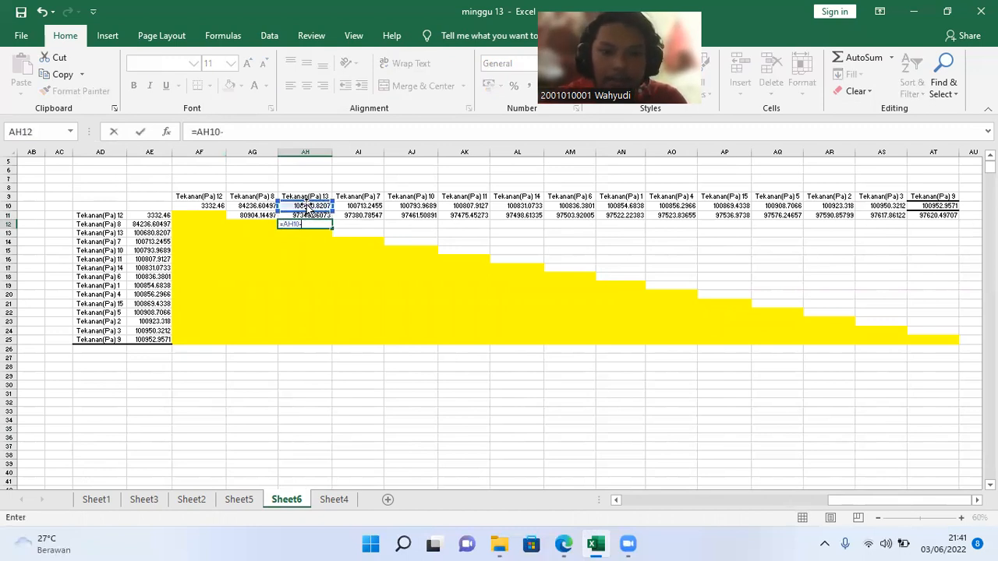
pyautogui.click(157, 224)
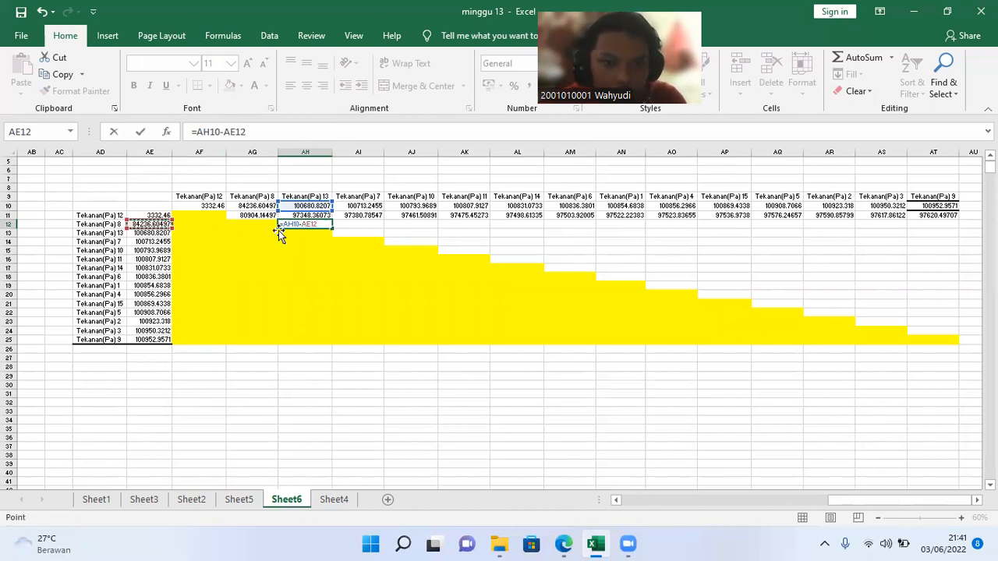
pyautogui.click(234, 133)
pyautogui.doubleClick(234, 132)
pyautogui.press('Return')
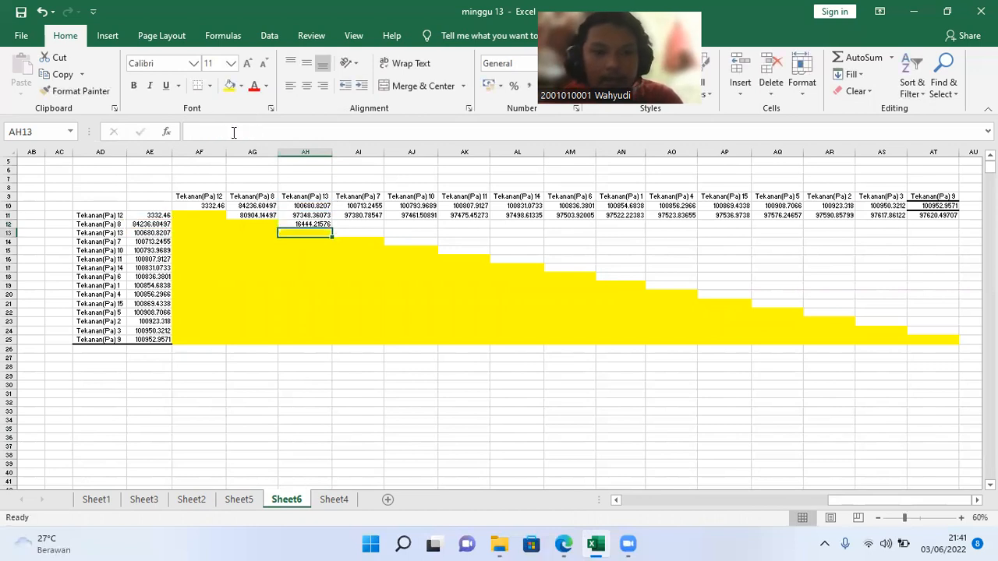
# - Check the formula in AH12 and copy it across row 12 through column AT
pyautogui.doubleClick(314, 223)
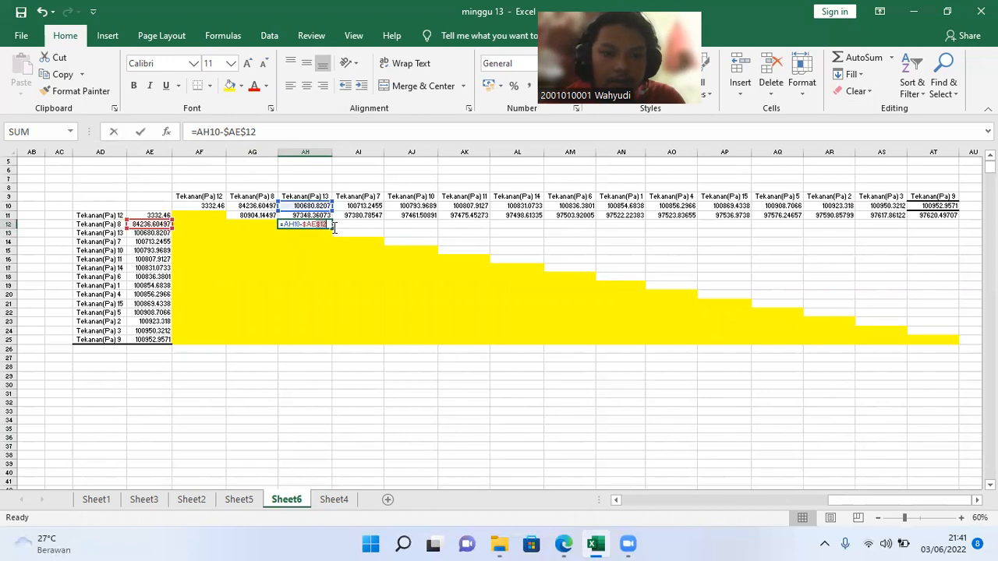
pyautogui.press('Return')
pyautogui.click(321, 226)
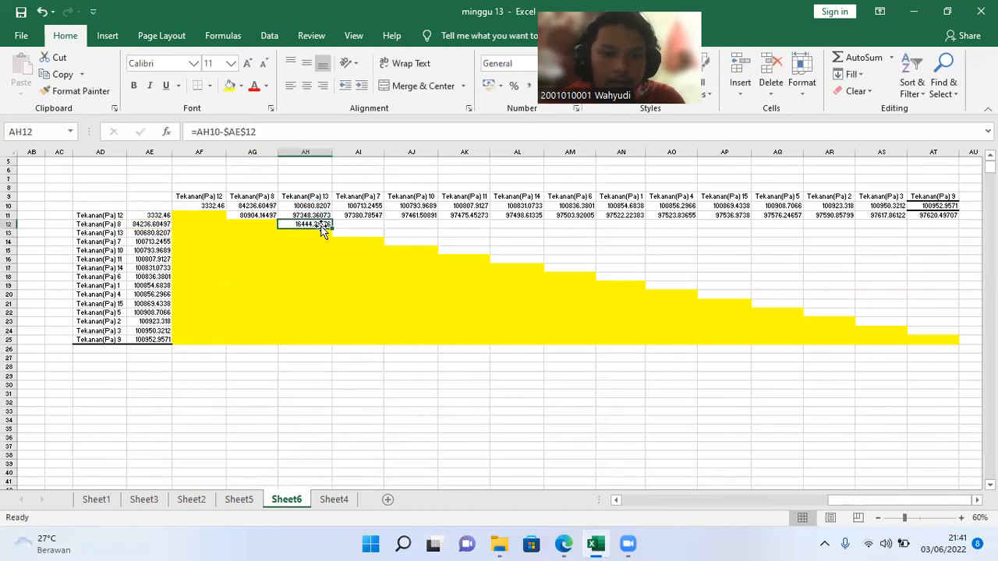
pyautogui.moveTo(321, 225); pyautogui.dragTo(944, 174)
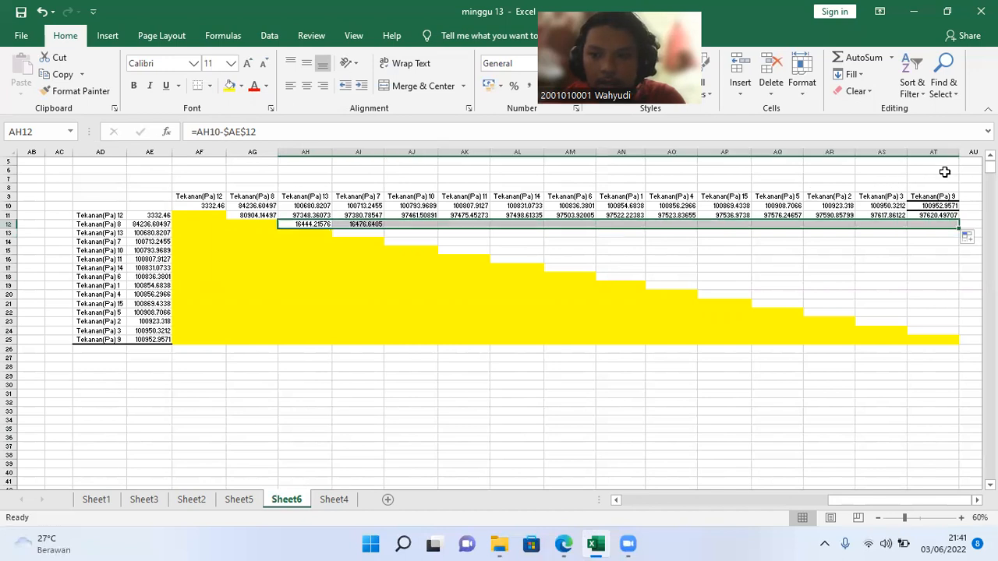
pyautogui.click(359, 235)
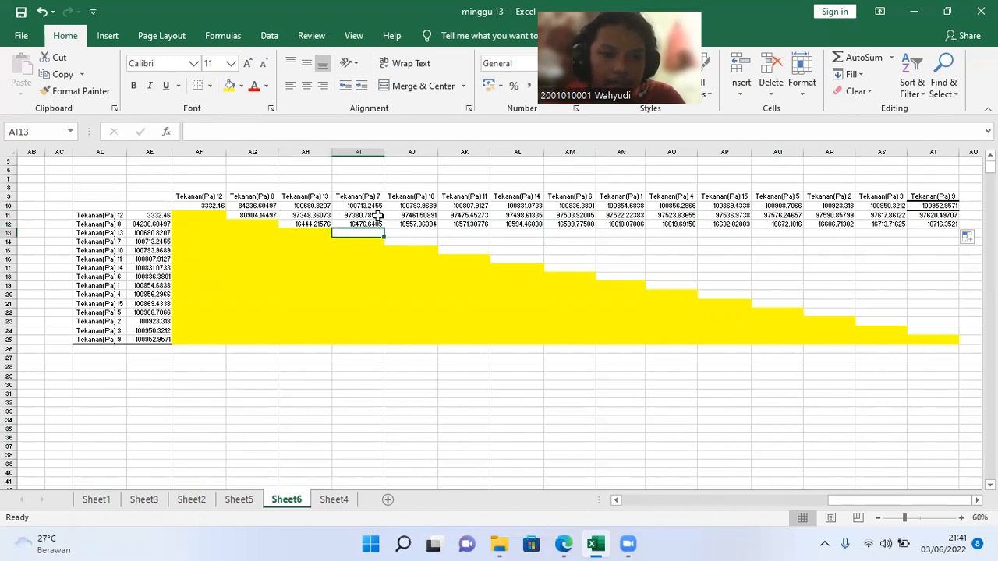
pyautogui.write('=')
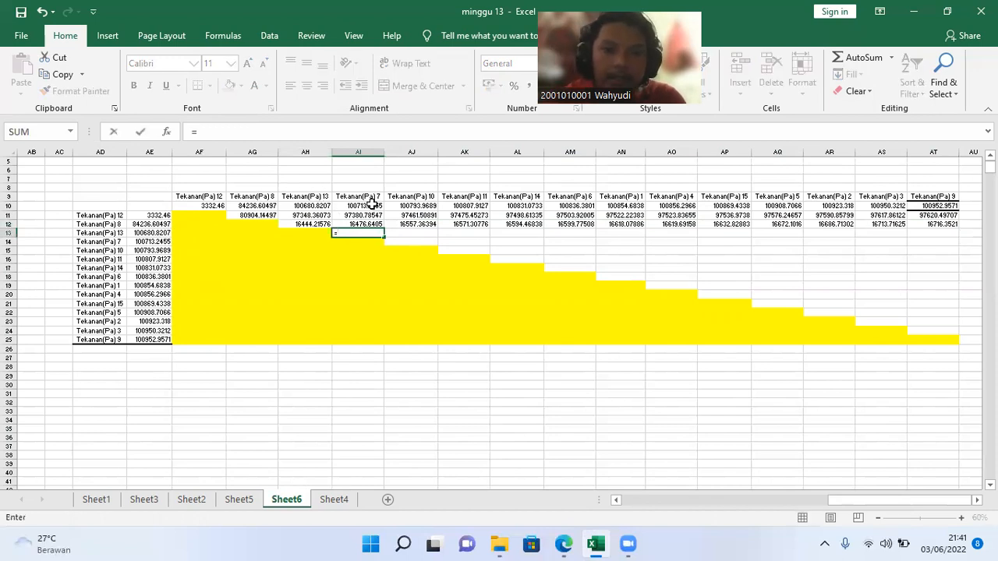
pyautogui.click(369, 207)
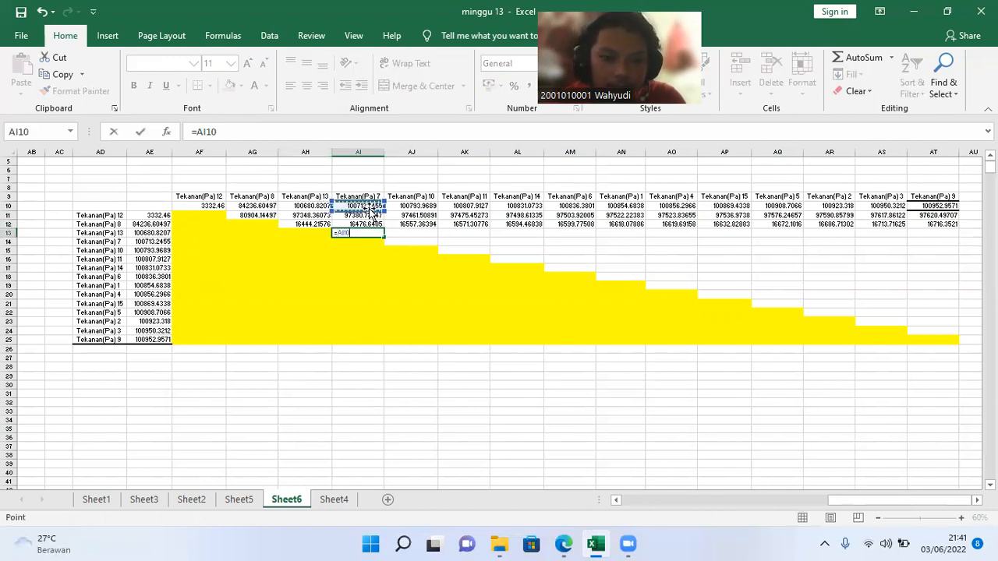
pyautogui.click(162, 237)
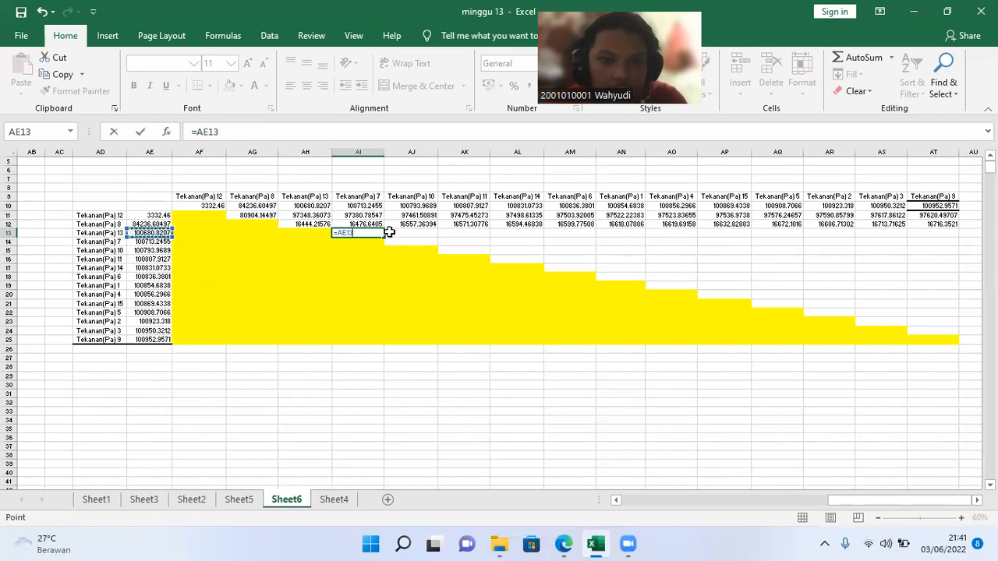
pyautogui.press('BackSpace')
pyautogui.press('BackSpace')
pyautogui.press('BackSpace')
pyautogui.press('BackSpace')
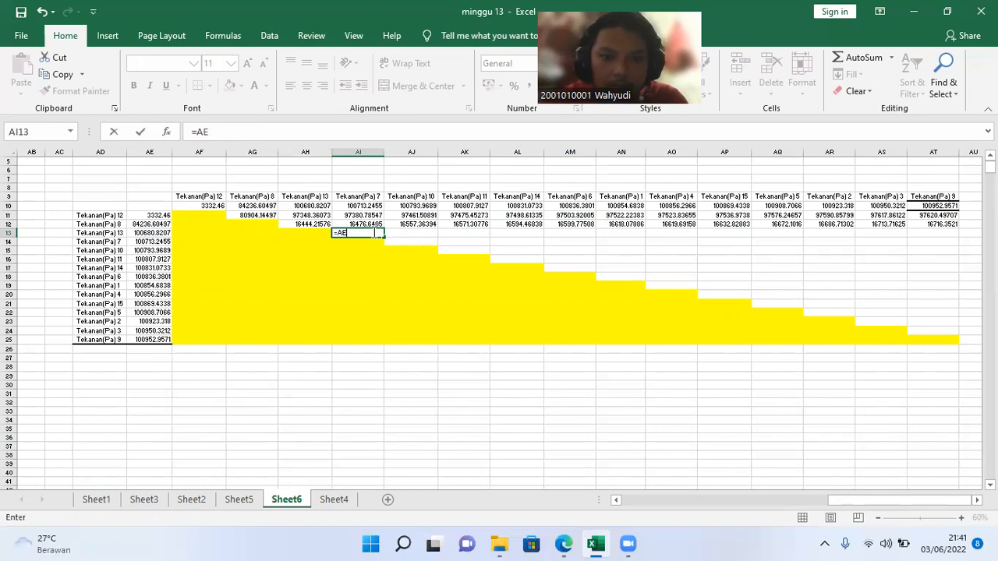
# - Complete the formula in AI13 as =AI10-$AE$13 and copy it across row 13 through column AT
pyautogui.click(354, 206)
pyautogui.write('-')
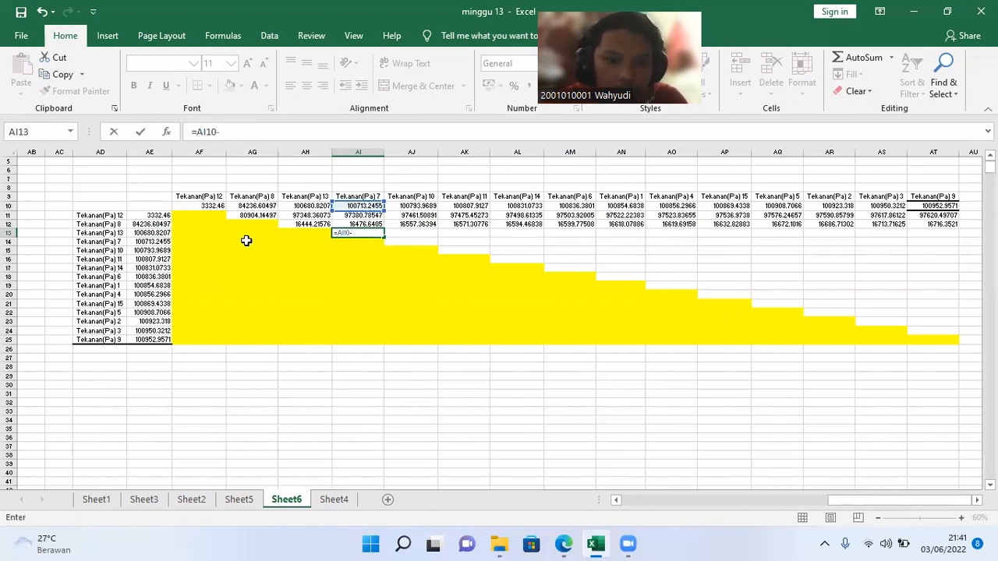
pyautogui.click(153, 232)
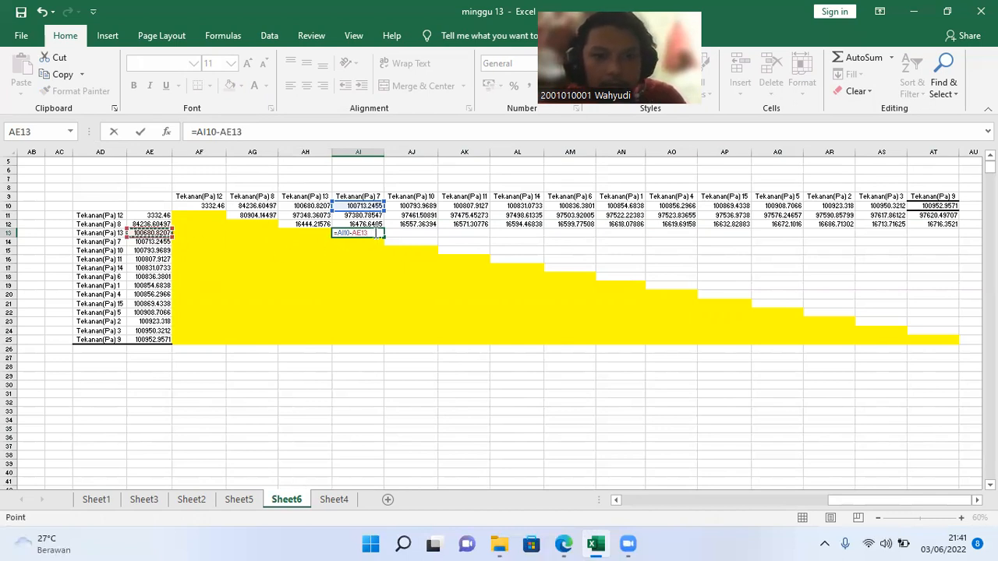
pyautogui.click(232, 131)
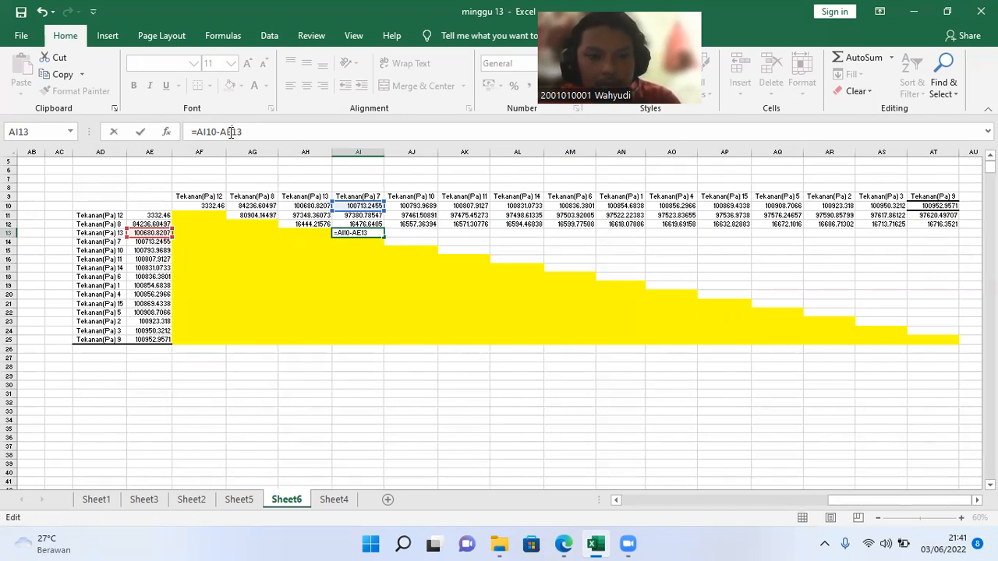
pyautogui.press('Return')
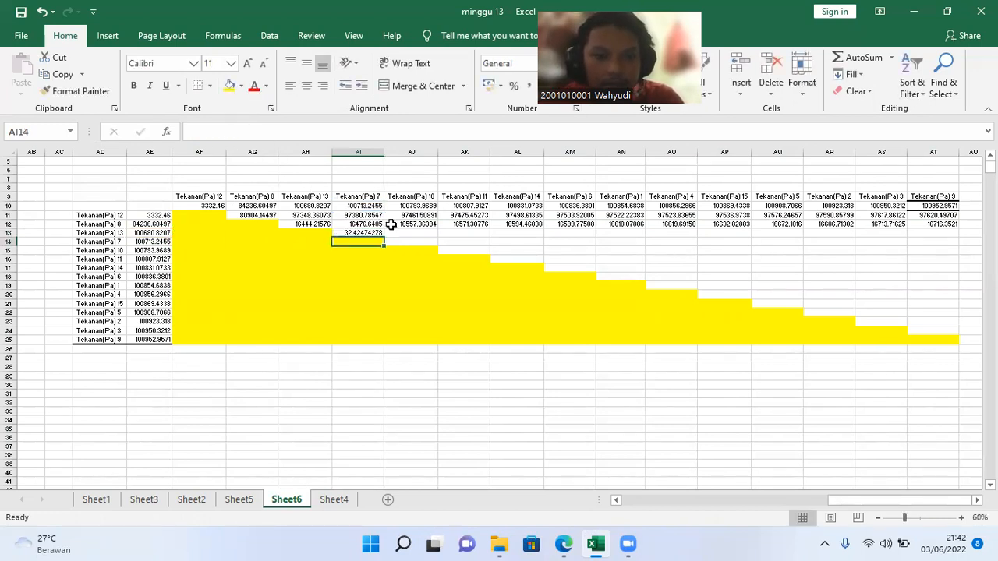
pyautogui.click(376, 233)
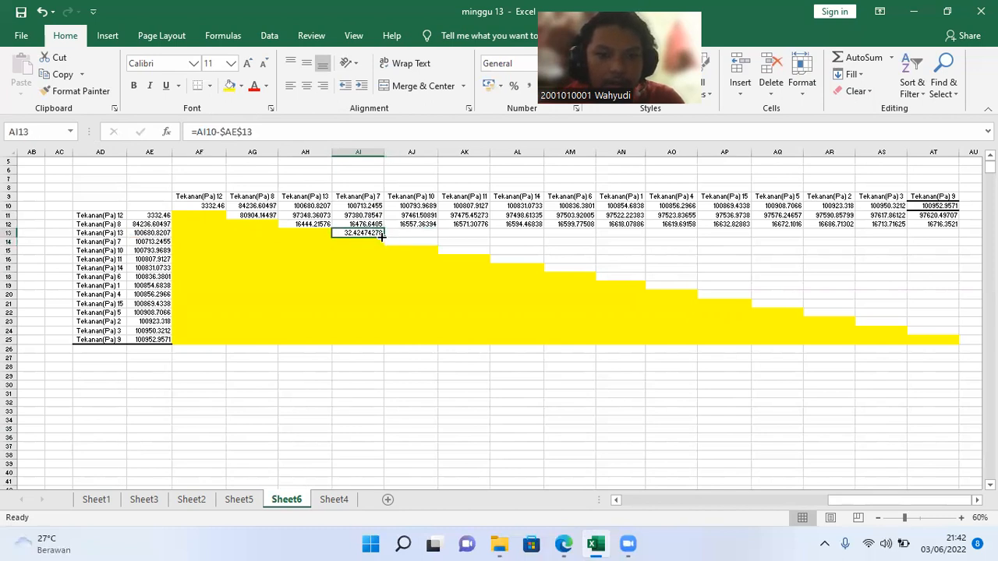
pyautogui.moveTo(384, 237); pyautogui.dragTo(936, 220)
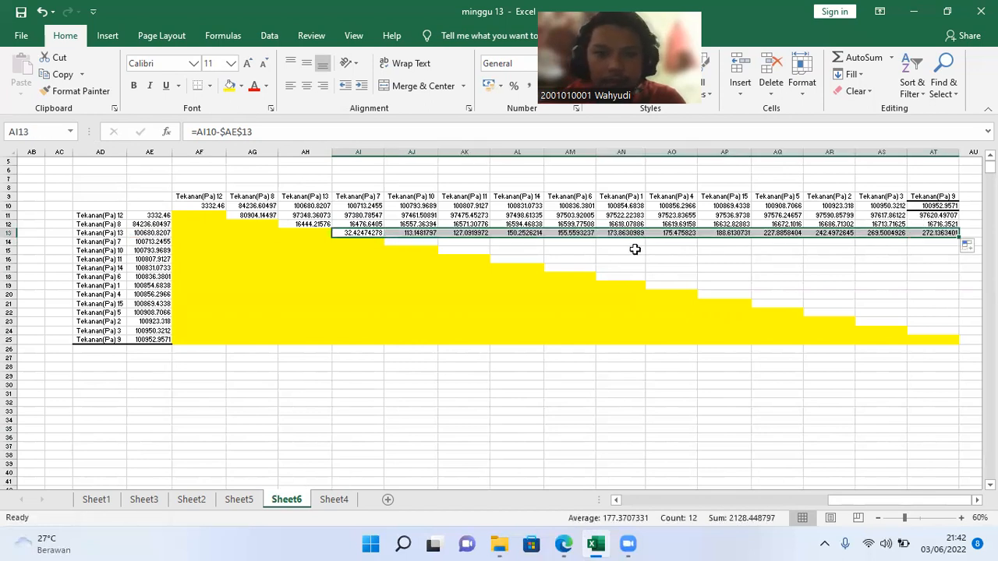
# - Enter the formula =AJ10-$AE$14 in cell AJ14 and copy it across row 14 through column AT
pyautogui.click(405, 242)
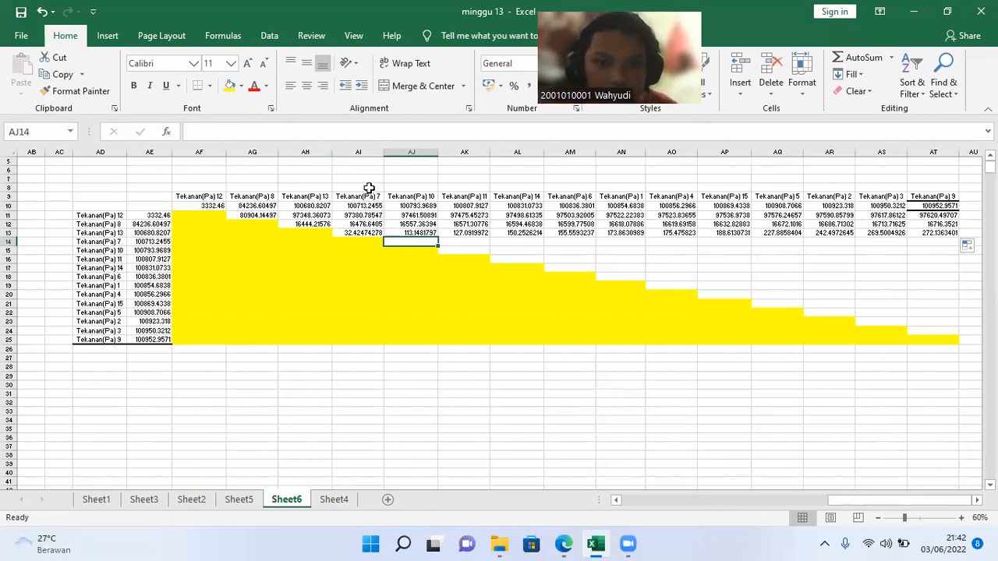
pyautogui.write('=')
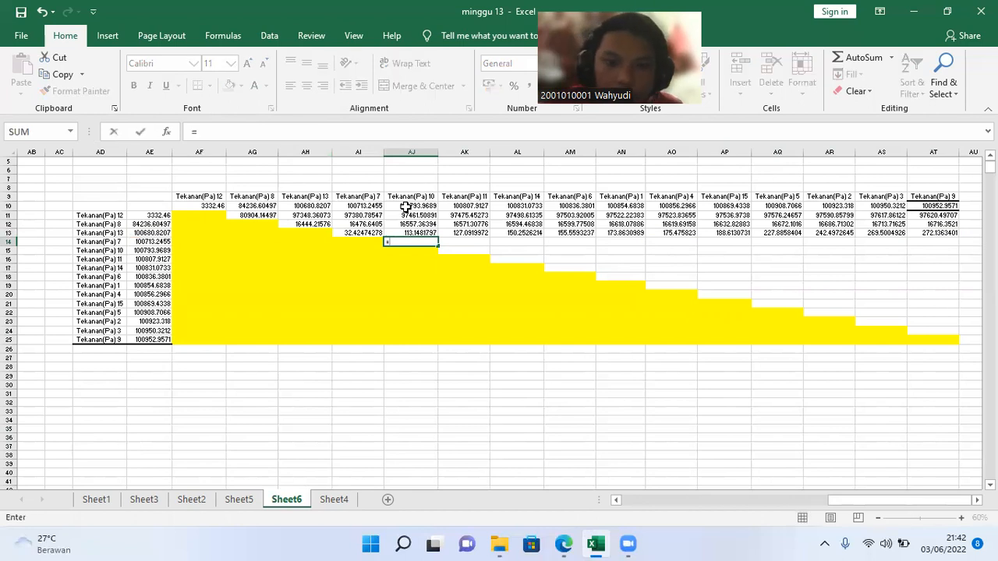
pyautogui.click(409, 207)
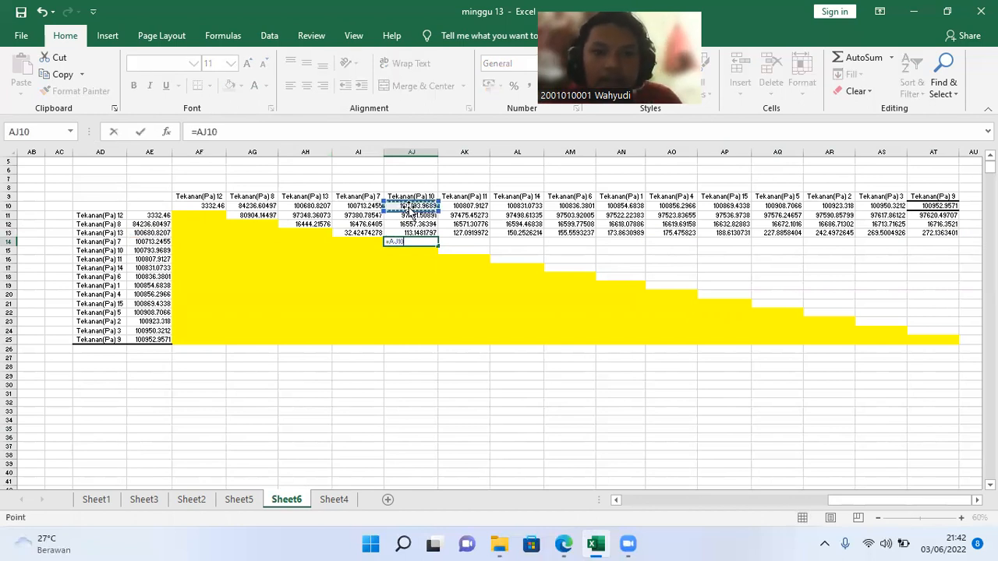
pyautogui.write('-')
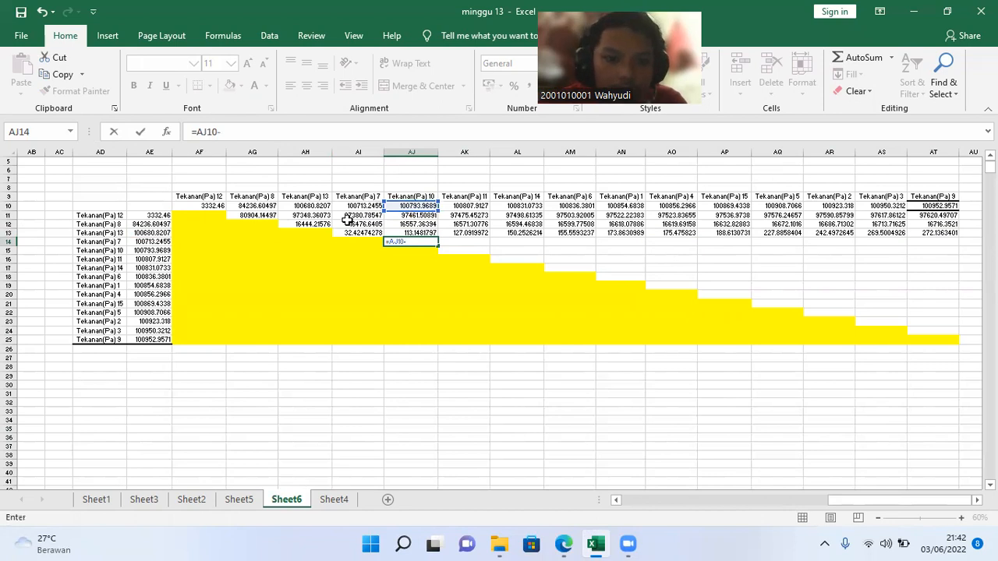
pyautogui.click(143, 242)
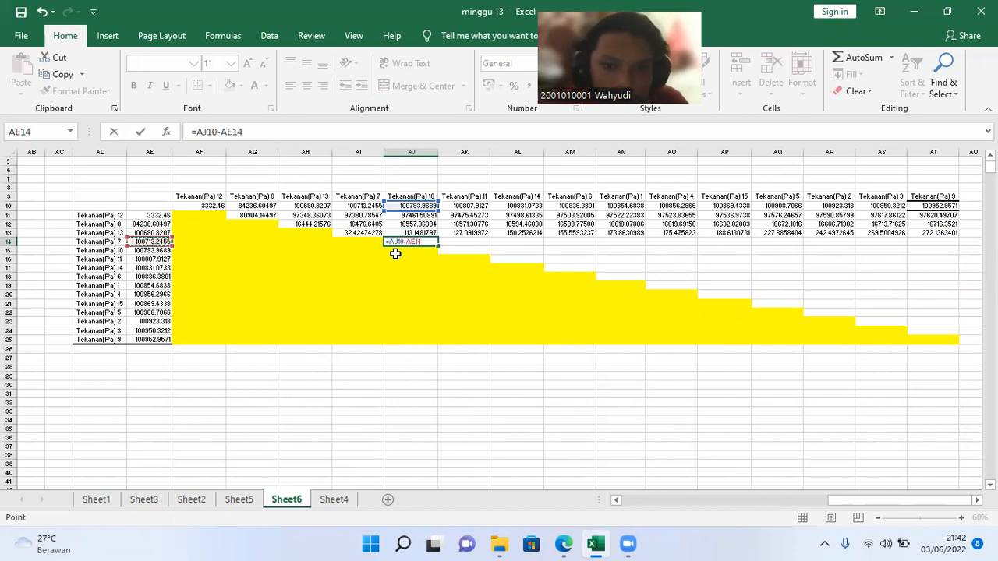
pyautogui.click(232, 132)
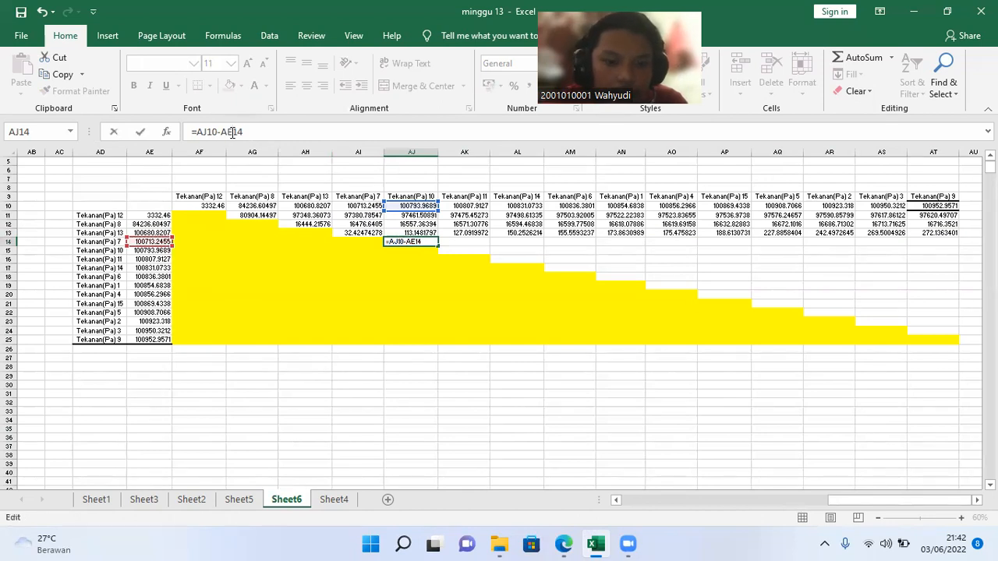
pyautogui.press('F4')
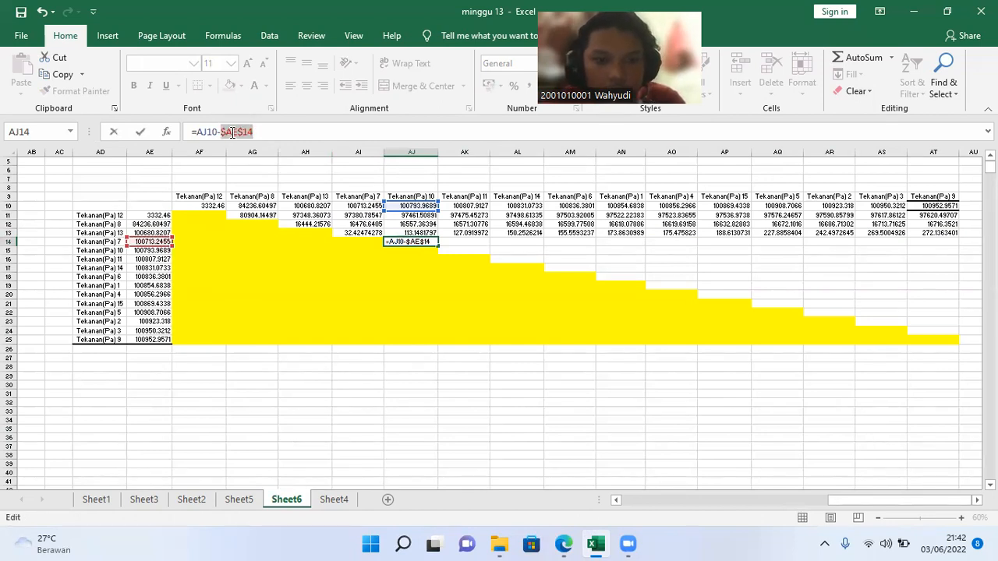
pyautogui.press('Return')
pyautogui.click(411, 242)
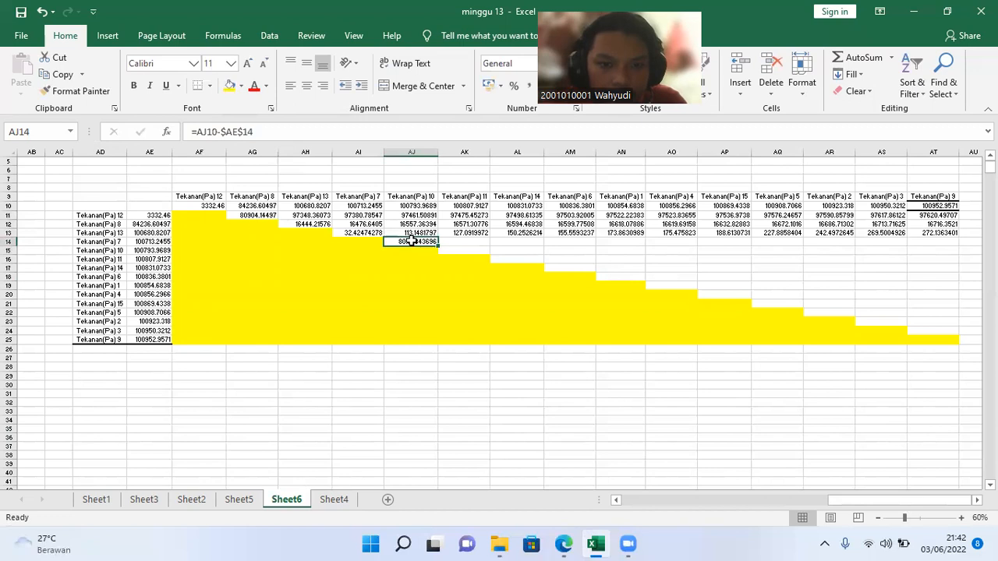
pyautogui.moveTo(435, 246); pyautogui.dragTo(947, 252)
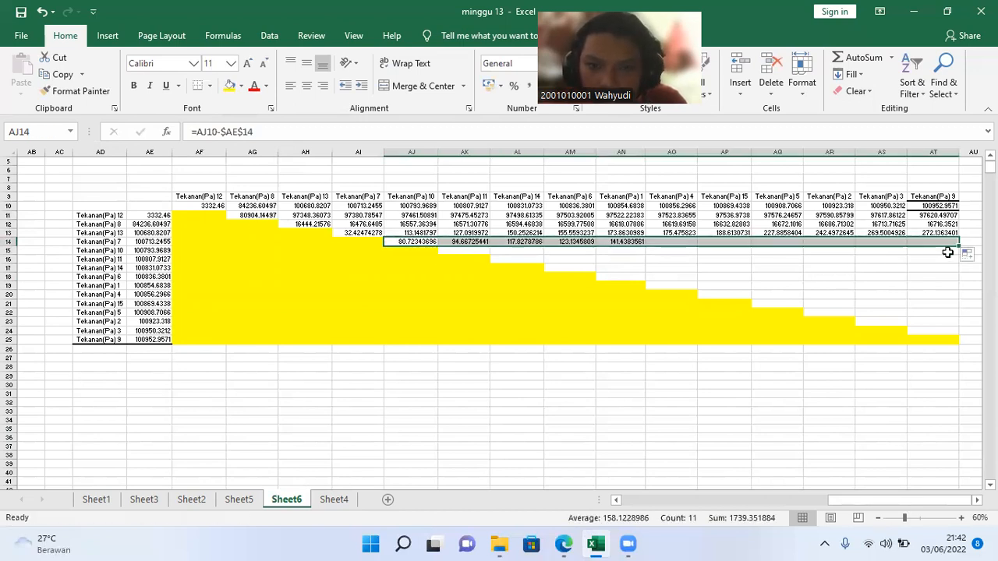
# - Enter the formula =AK10-$AE$15 in cell AK15 and copy it across row 15 through column AT
pyautogui.click(466, 249)
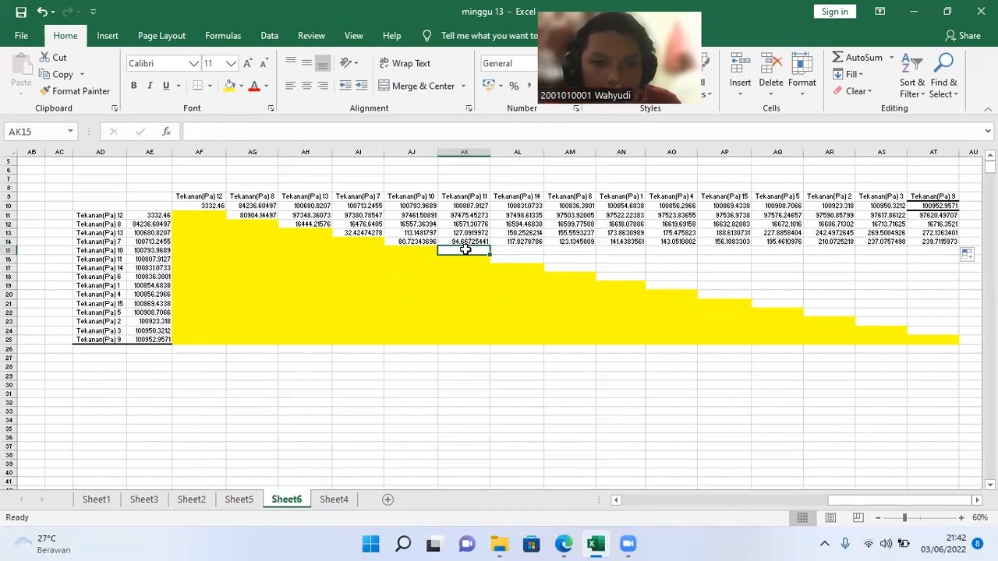
pyautogui.write('=')
pyautogui.click(465, 206)
pyautogui.write('-')
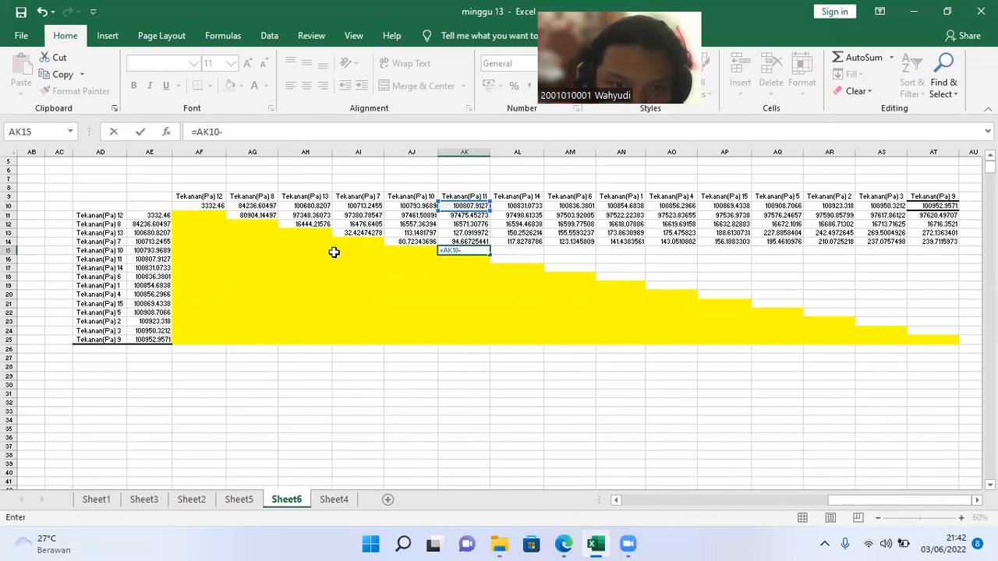
pyautogui.click(147, 259)
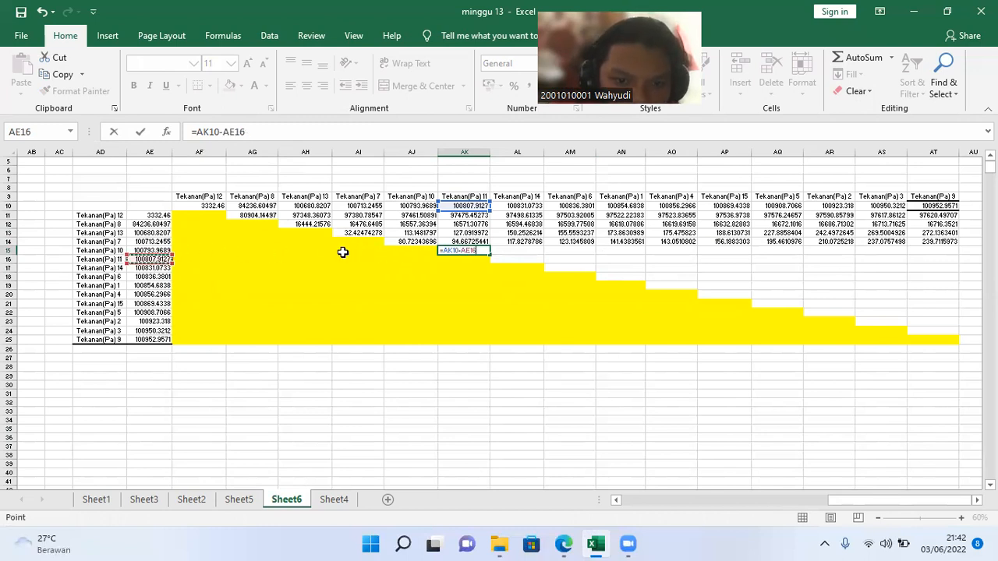
pyautogui.click(148, 250)
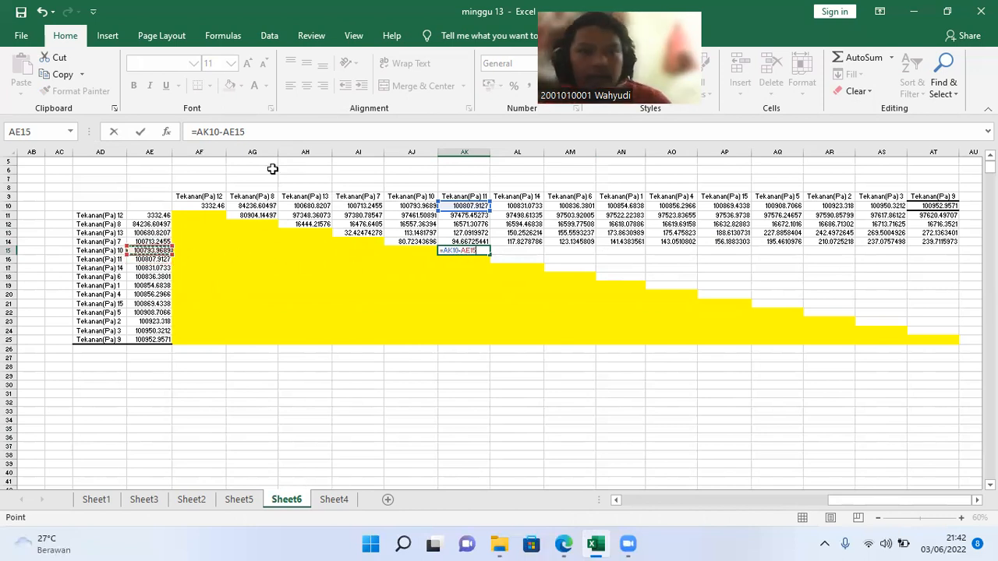
pyautogui.click(241, 134)
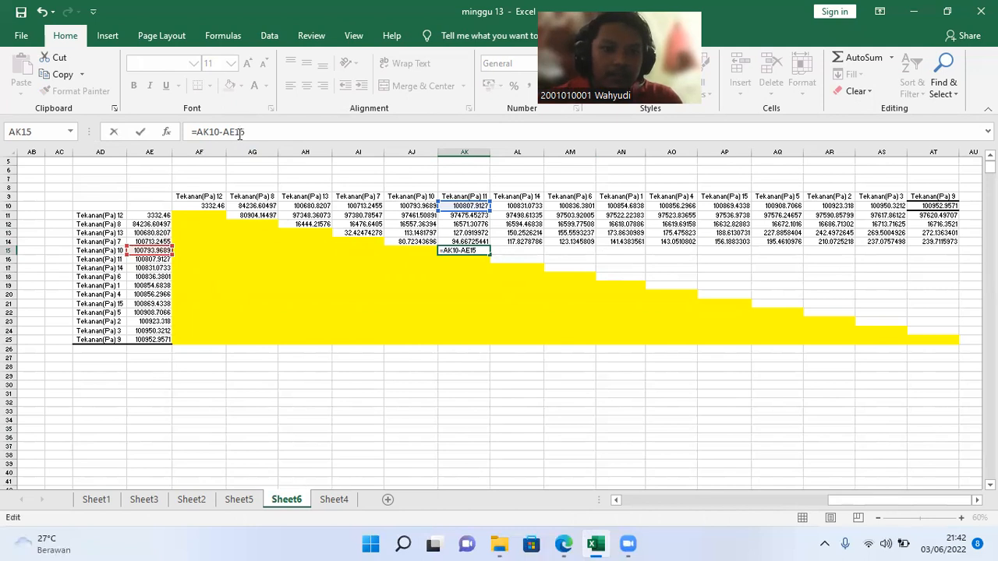
pyautogui.press('F4')
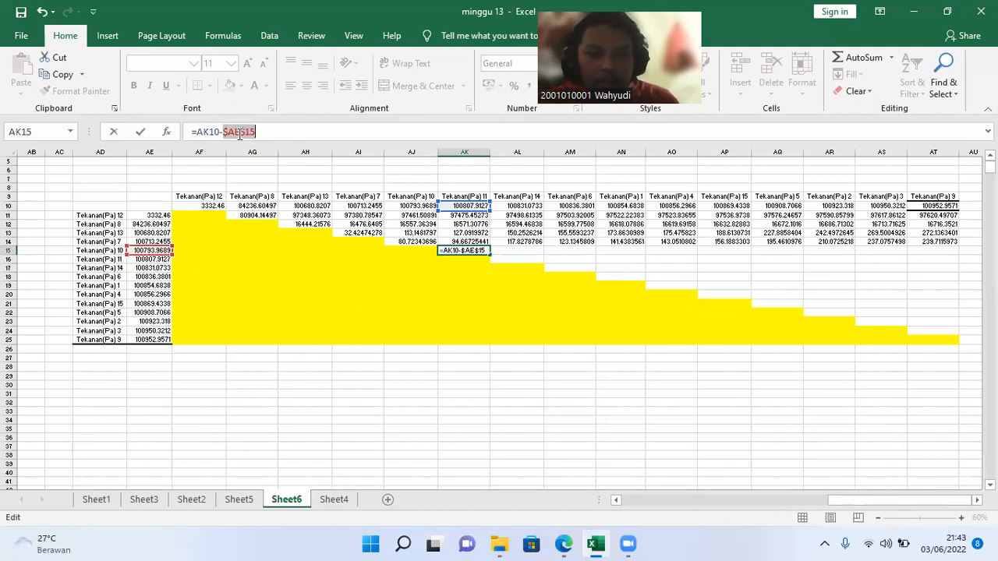
pyautogui.press('Return')
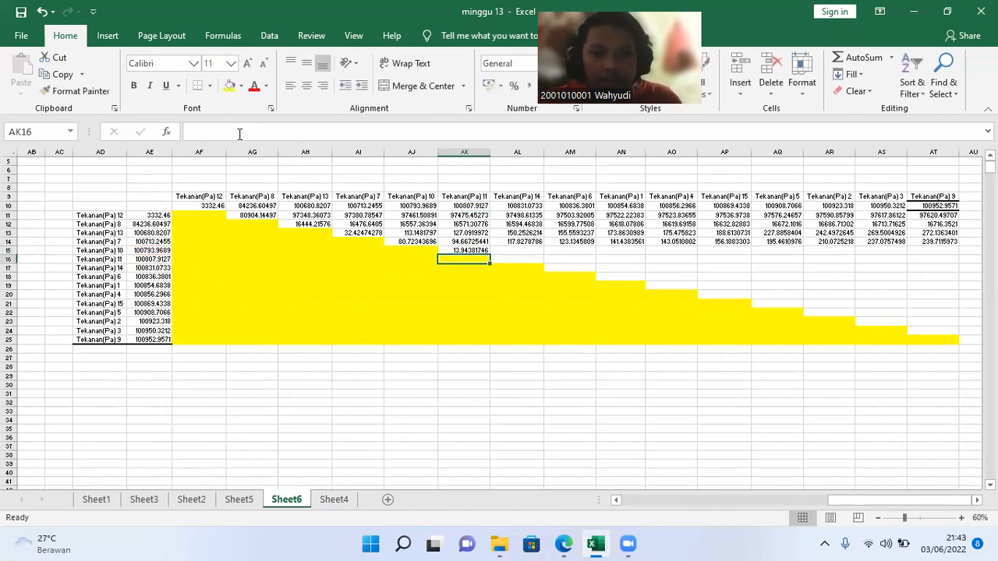
pyautogui.click(473, 249)
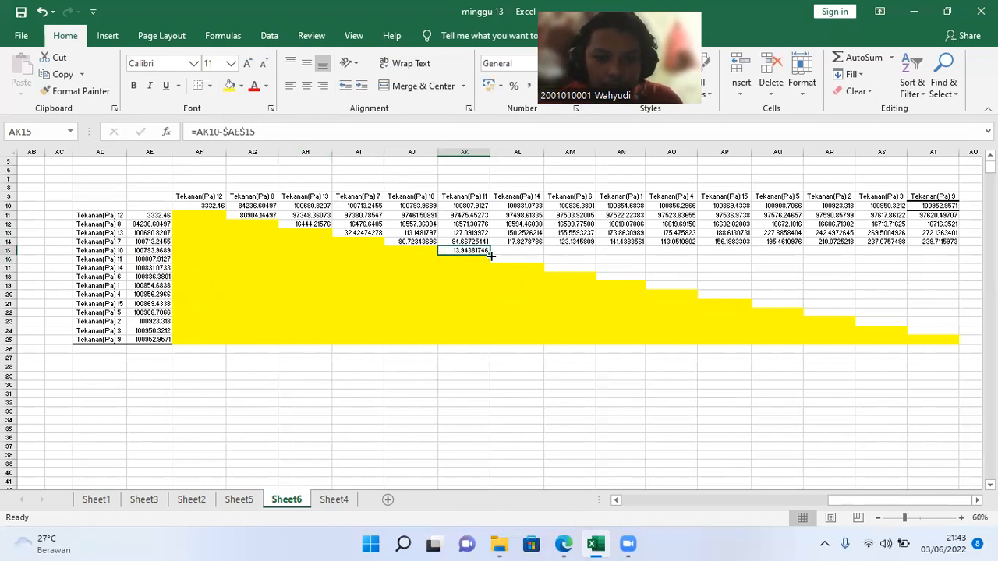
pyautogui.moveTo(490, 255); pyautogui.dragTo(946, 248)
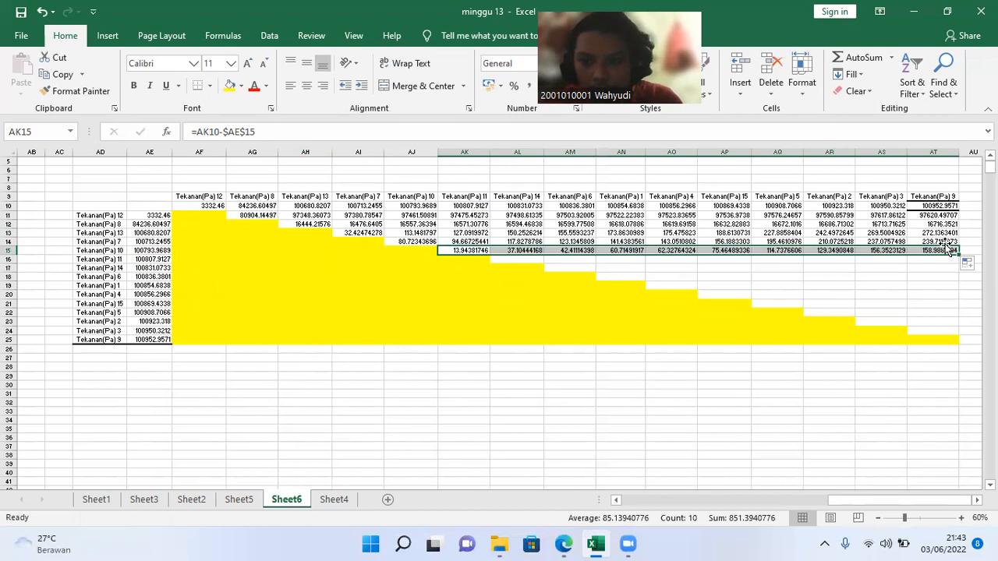
# - Enter the formula =AL10-$AE$16 in cell AL16 and copy it across row 16 through column AT
pyautogui.click(503, 261)
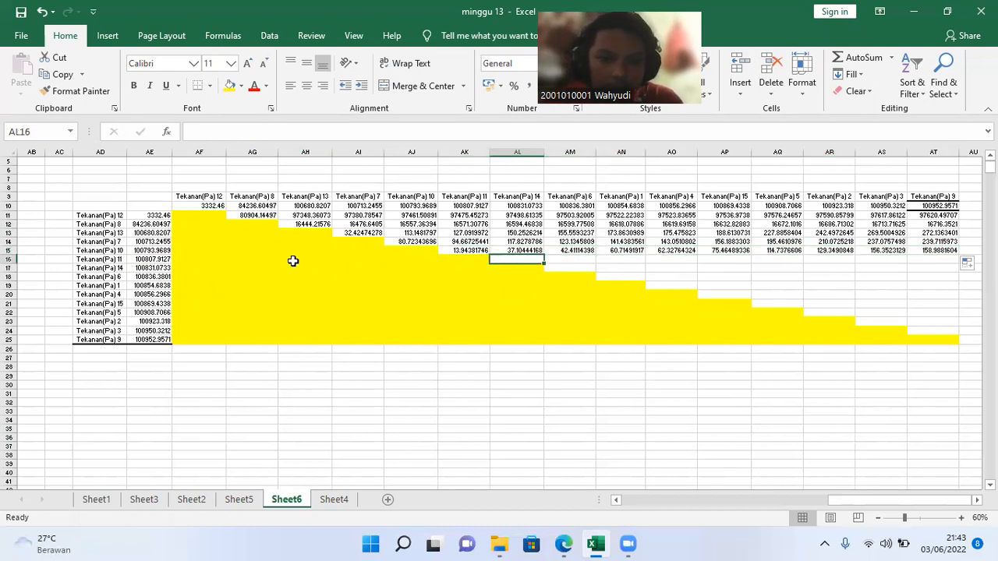
pyautogui.write('=')
pyautogui.click(511, 208)
pyautogui.write('-')
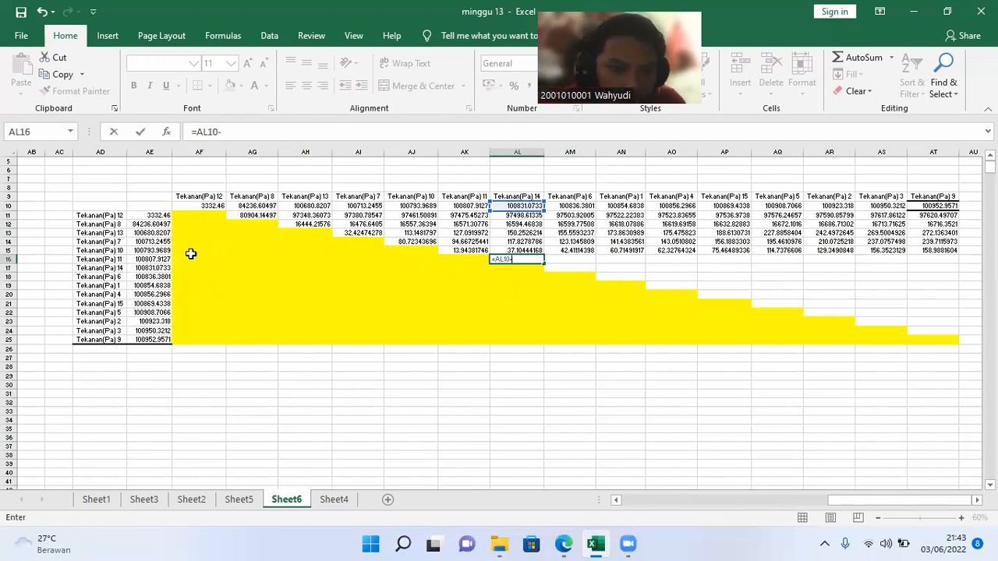
pyautogui.click(143, 260)
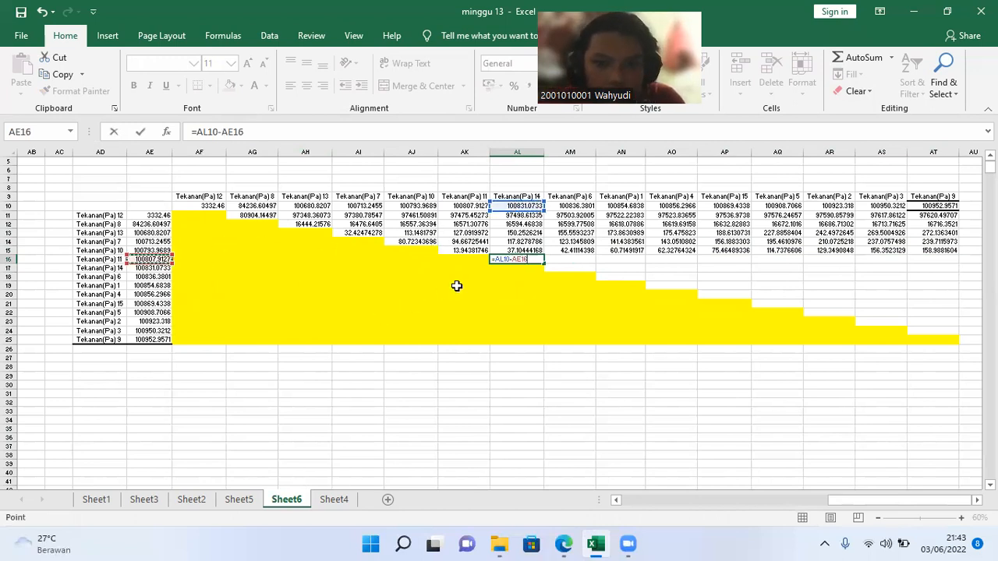
pyautogui.click(234, 132)
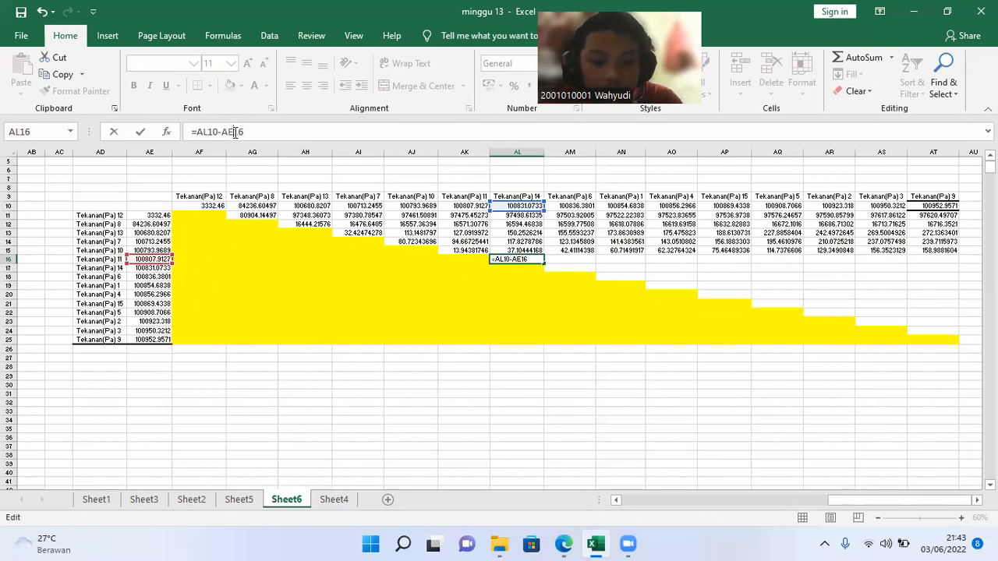
pyautogui.press('F4')
pyautogui.press('Return')
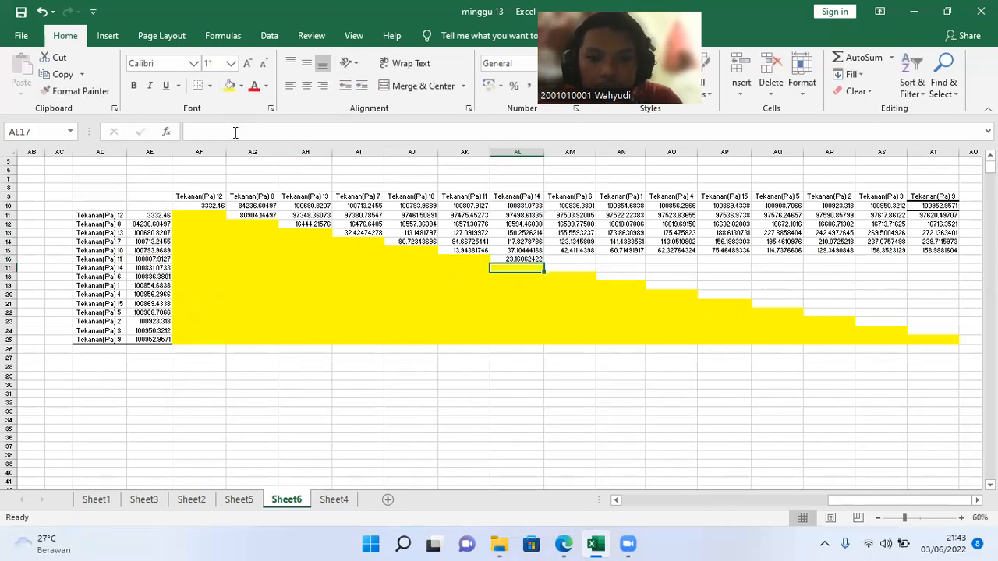
pyautogui.click(524, 259)
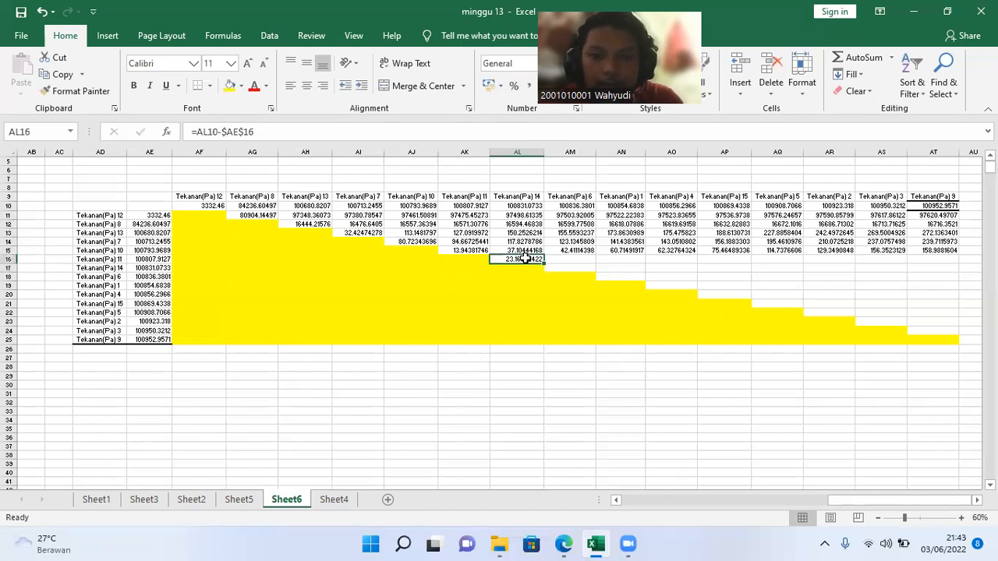
pyautogui.moveTo(543, 261); pyautogui.dragTo(941, 297)
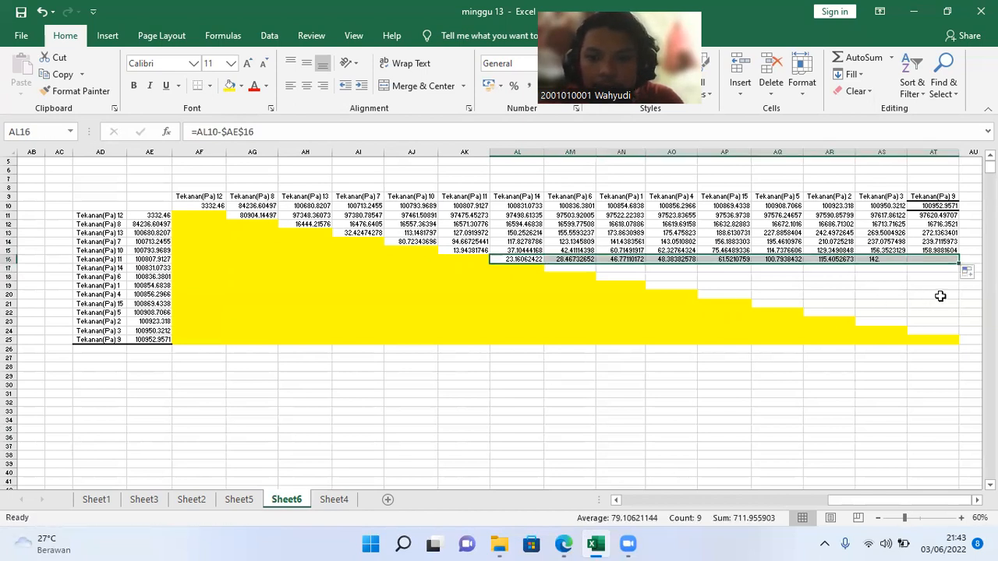
# - Enter the formula =AM10-$AE$17 in cell AM17 and copy it across row 17 through column AT
pyautogui.click(568, 268)
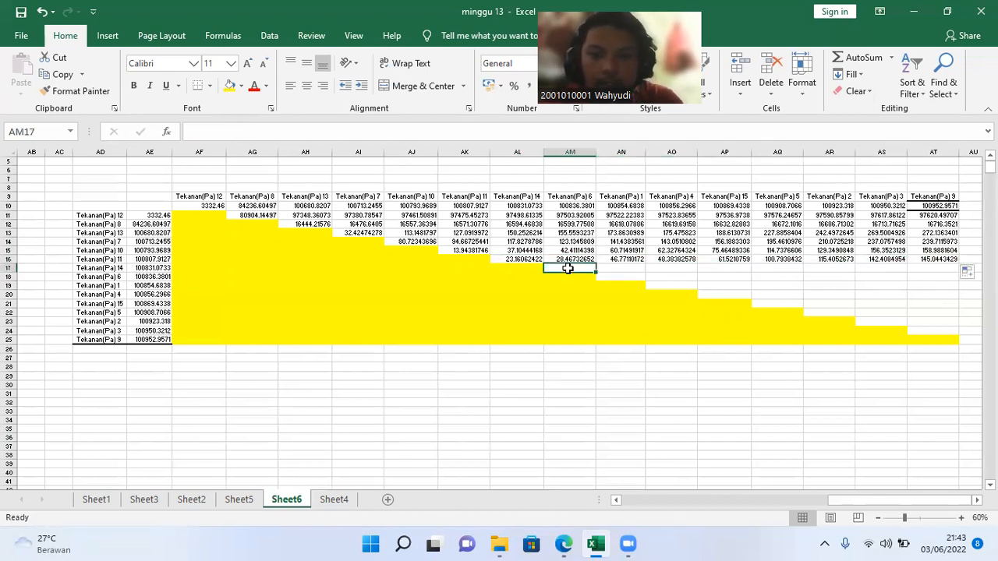
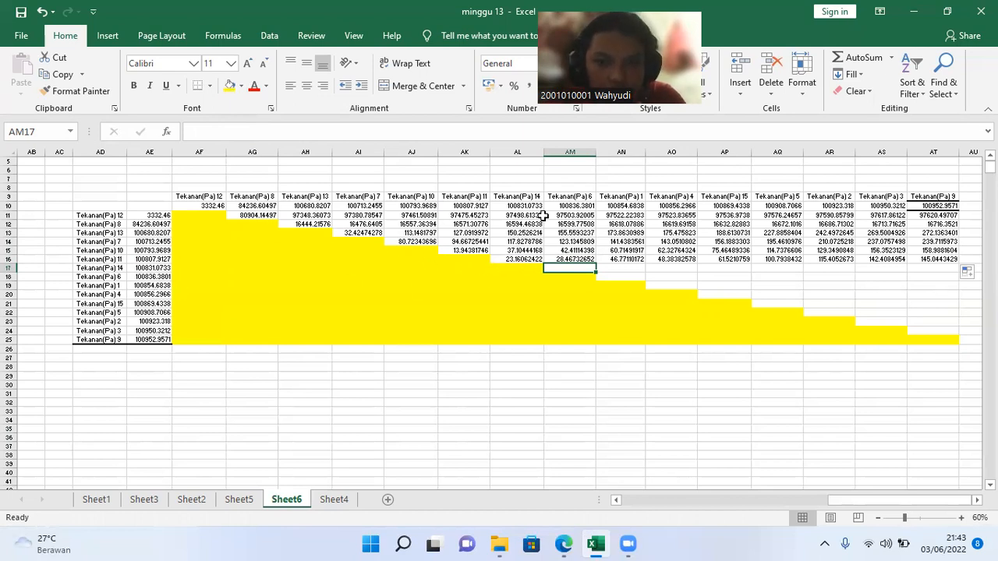
pyautogui.write('=')
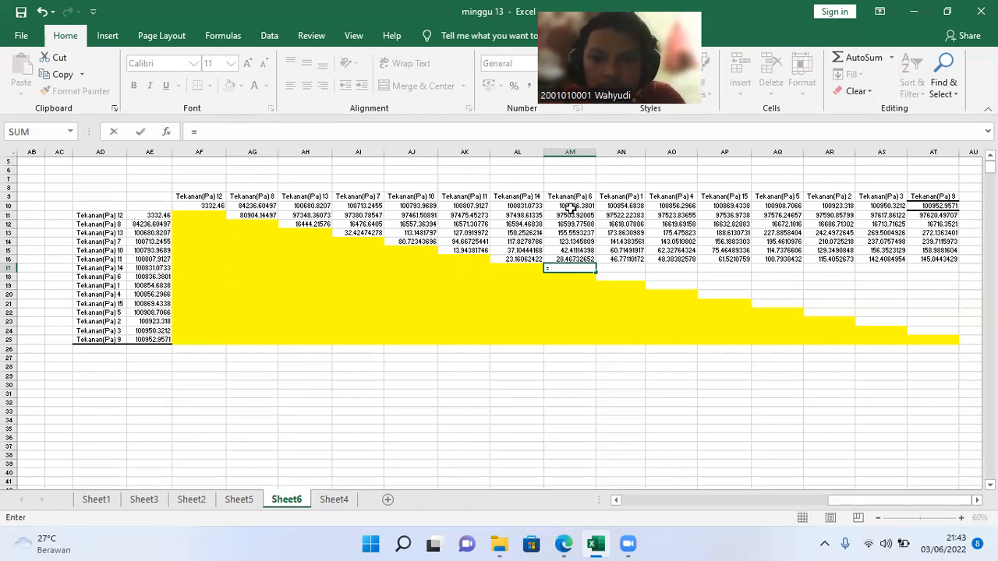
pyautogui.click(571, 208)
pyautogui.write('-')
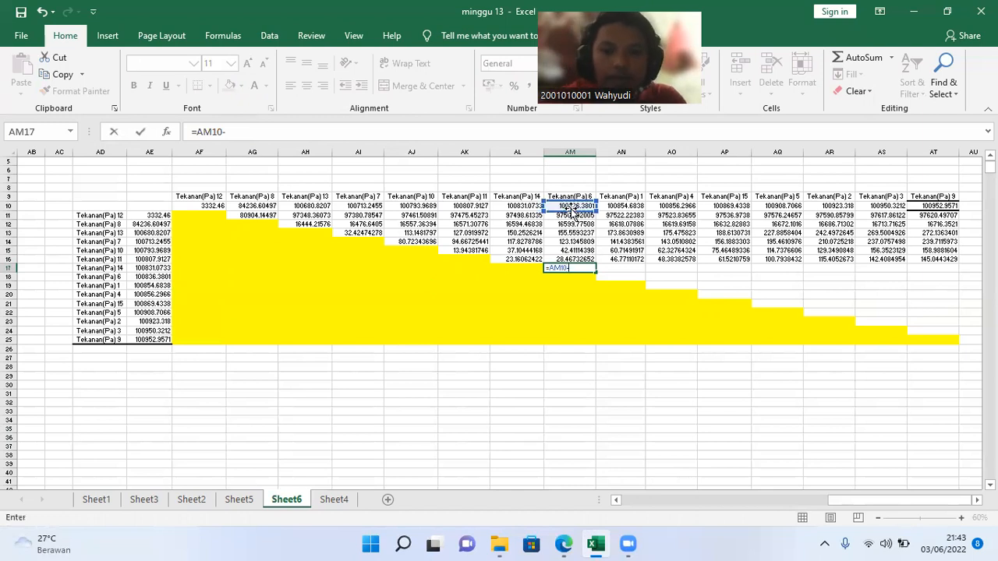
pyautogui.click(145, 270)
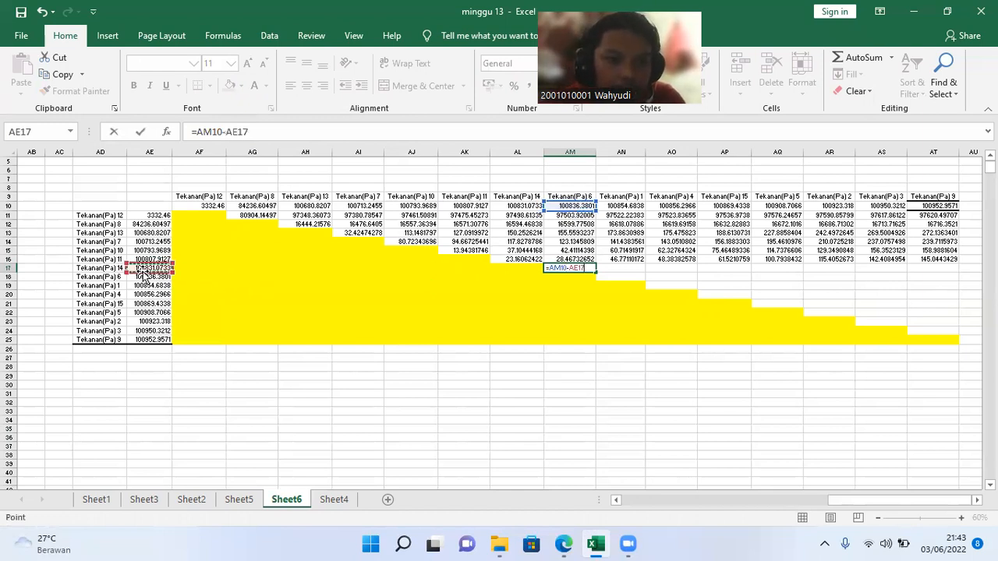
pyautogui.click(237, 133)
pyautogui.doubleClick(237, 133)
pyautogui.press('Return')
pyautogui.write('\\')
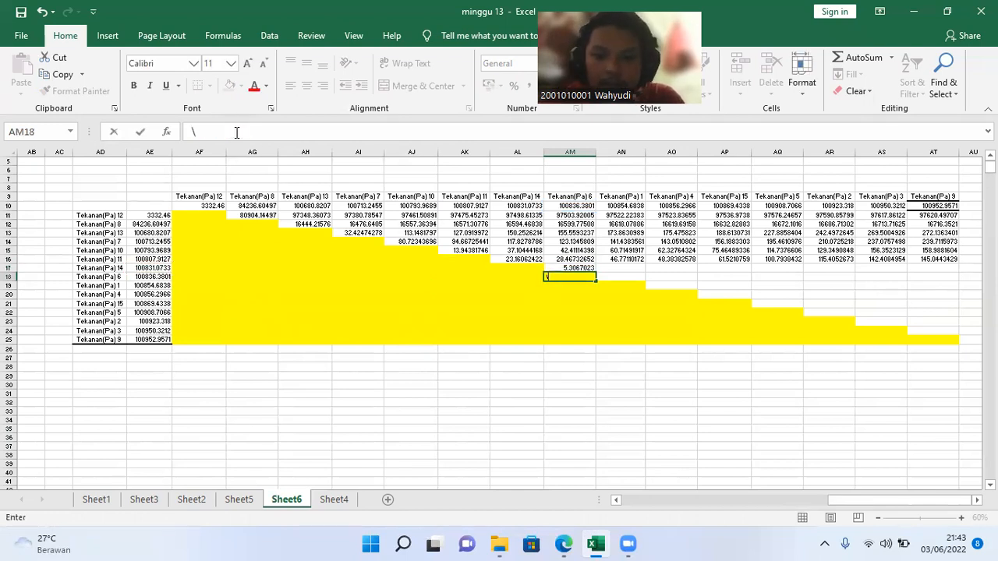
pyautogui.click(564, 268)
pyautogui.moveTo(597, 271); pyautogui.dragTo(946, 245)
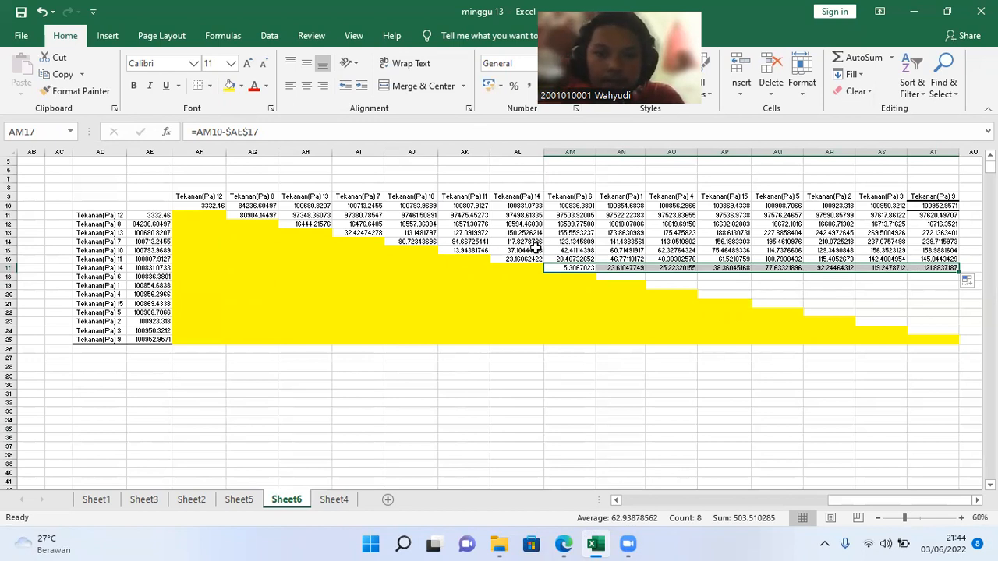
# - Enter the formula =AN10-$AE$18 in cell AN18 and copy it across row 18 through column AT
pyautogui.click(606, 278)
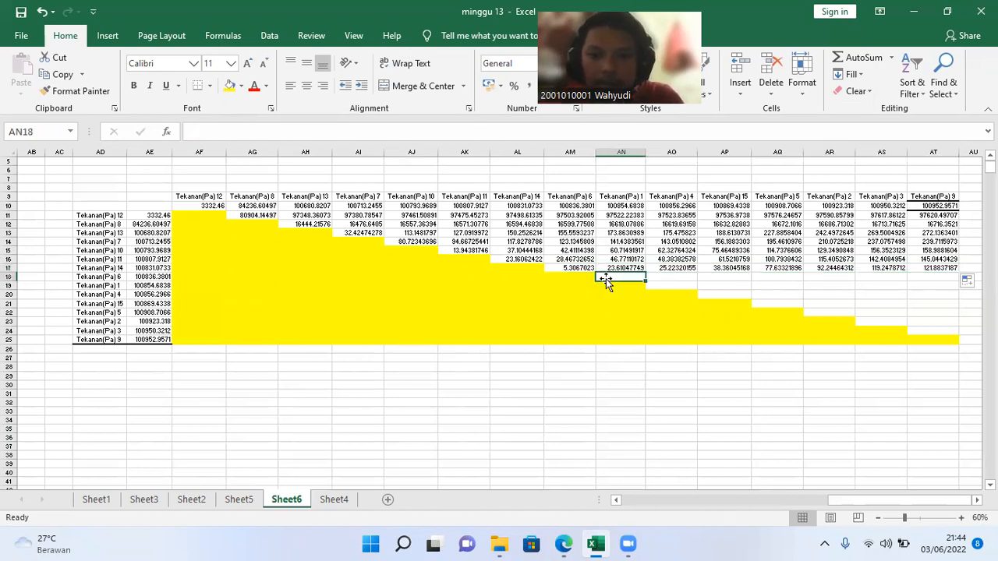
pyautogui.write('=')
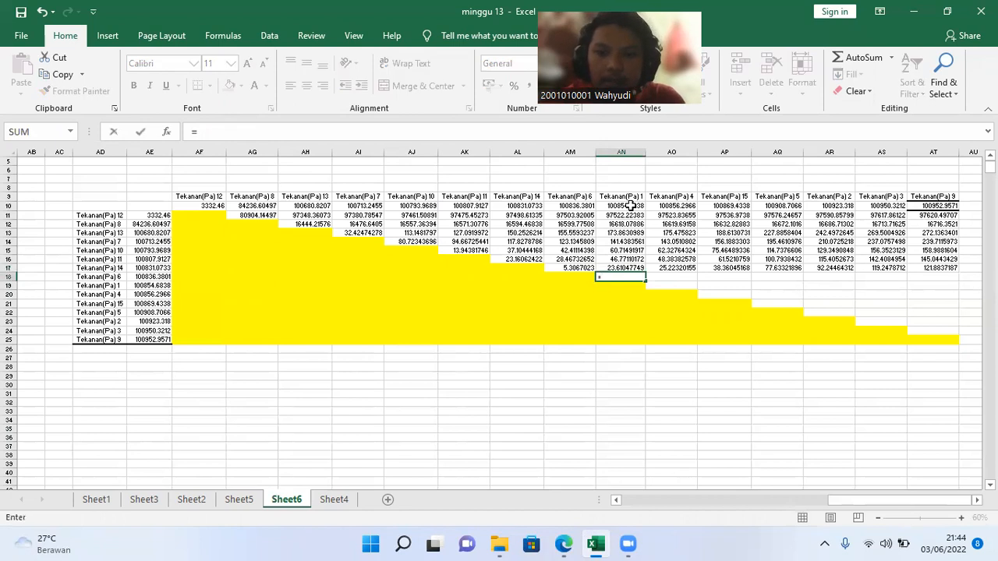
pyautogui.click(630, 205)
pyautogui.write('-')
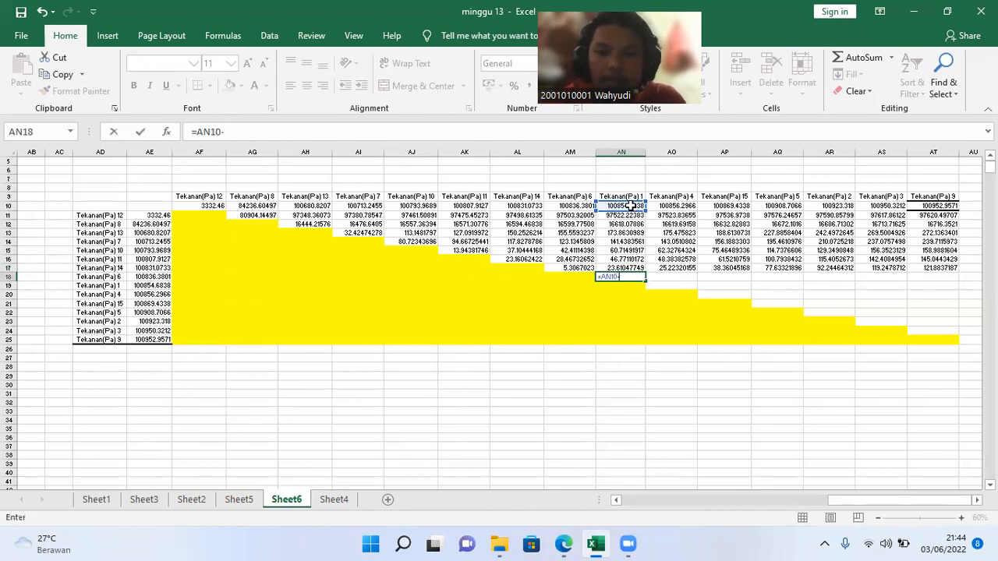
pyautogui.click(134, 279)
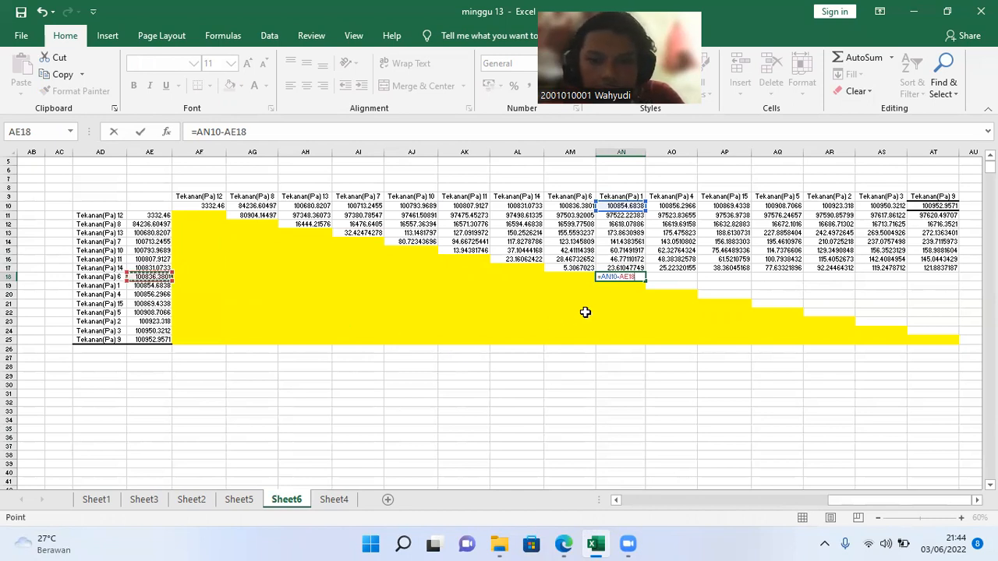
pyautogui.click(234, 131)
pyautogui.press('F4')
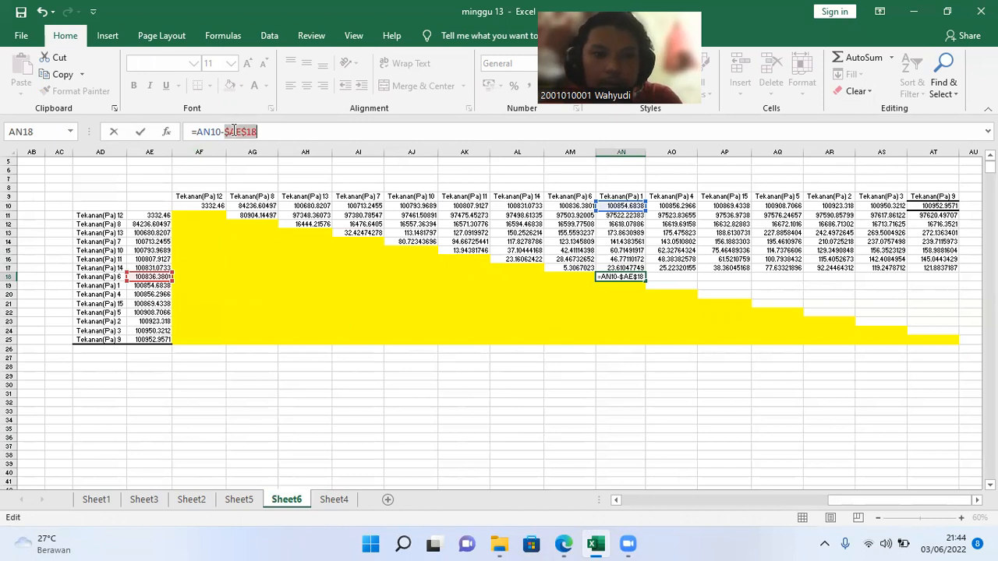
pyautogui.press('Return')
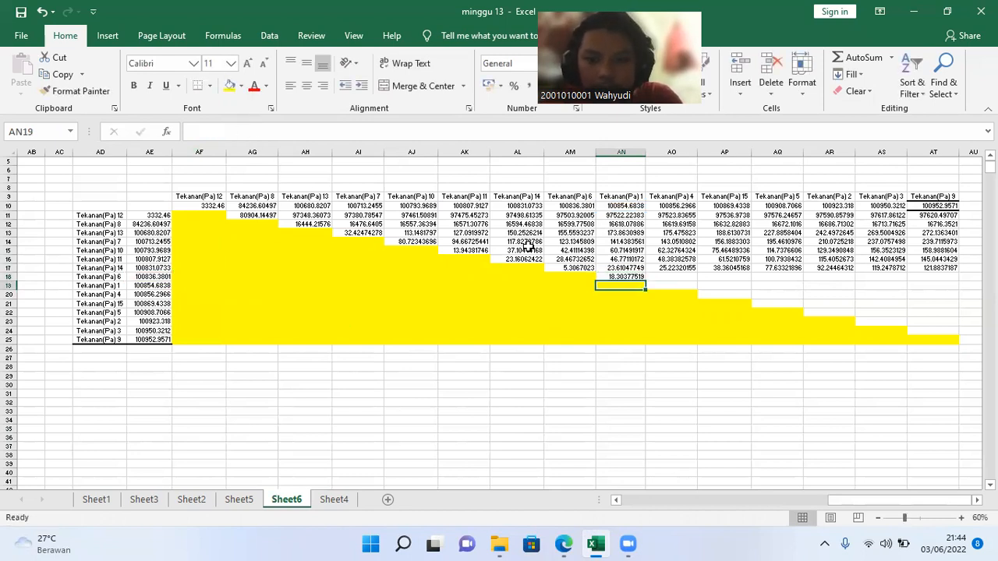
pyautogui.click(628, 277)
pyautogui.moveTo(628, 276); pyautogui.dragTo(935, 291)
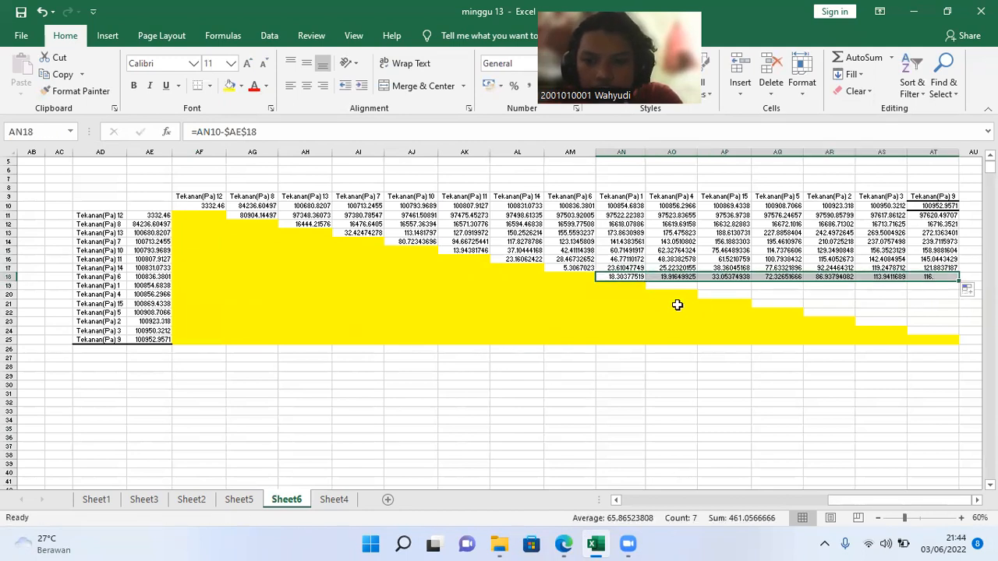
# - Enter the formula =AO10-$AE$19 in cell AO19 and copy it across row 19 through column AT
pyautogui.click(665, 290)
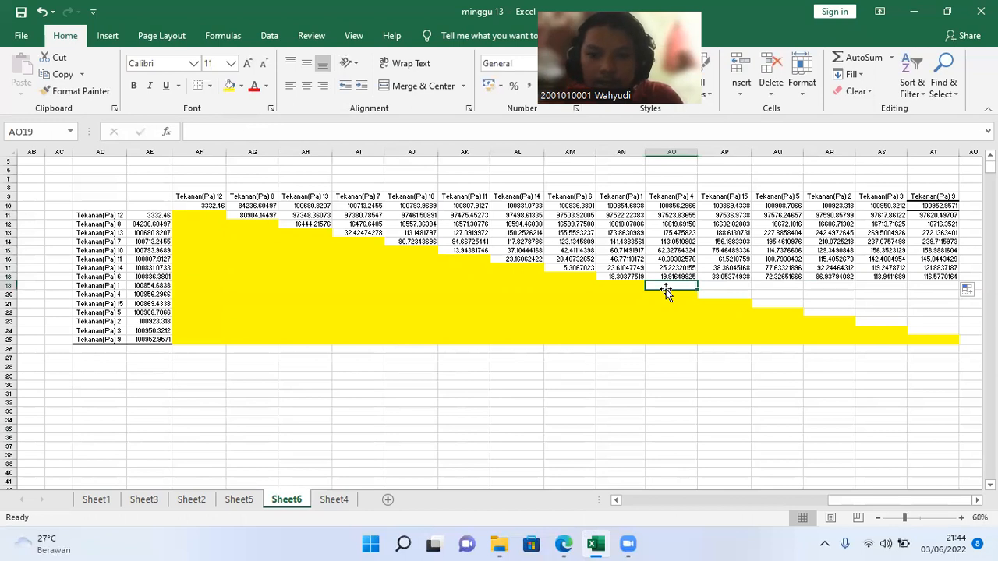
pyautogui.write('=')
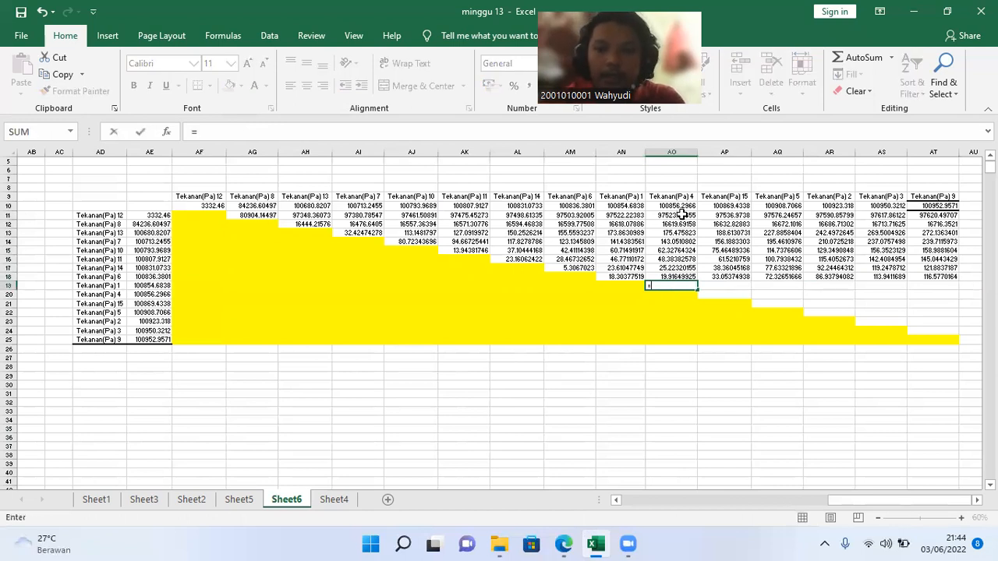
pyautogui.click(678, 209)
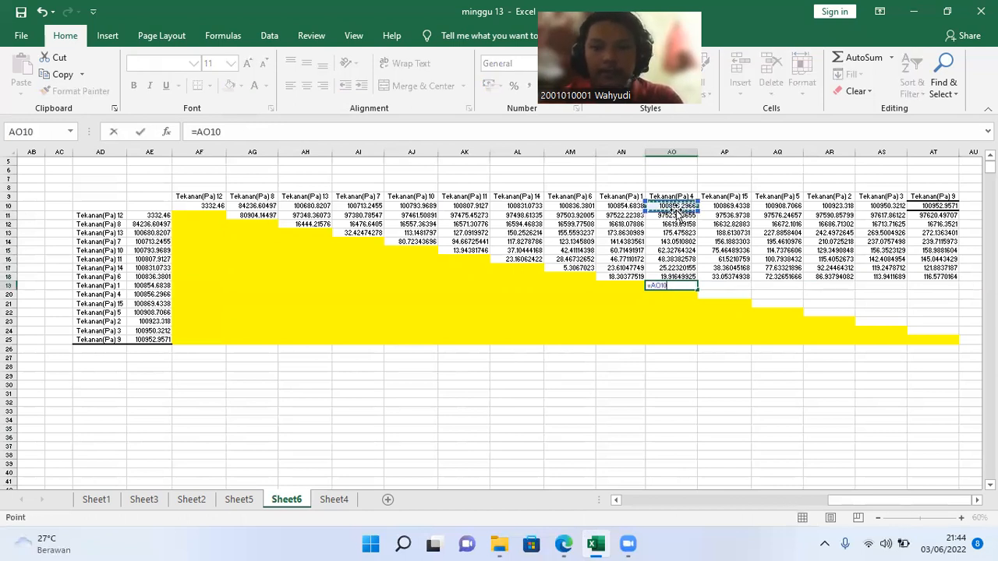
pyautogui.write('-')
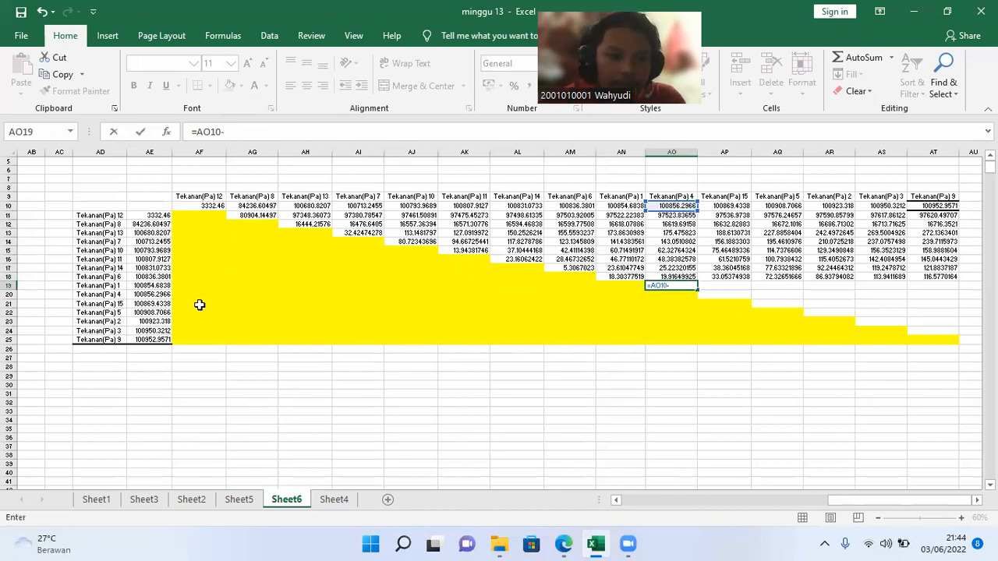
pyautogui.click(152, 287)
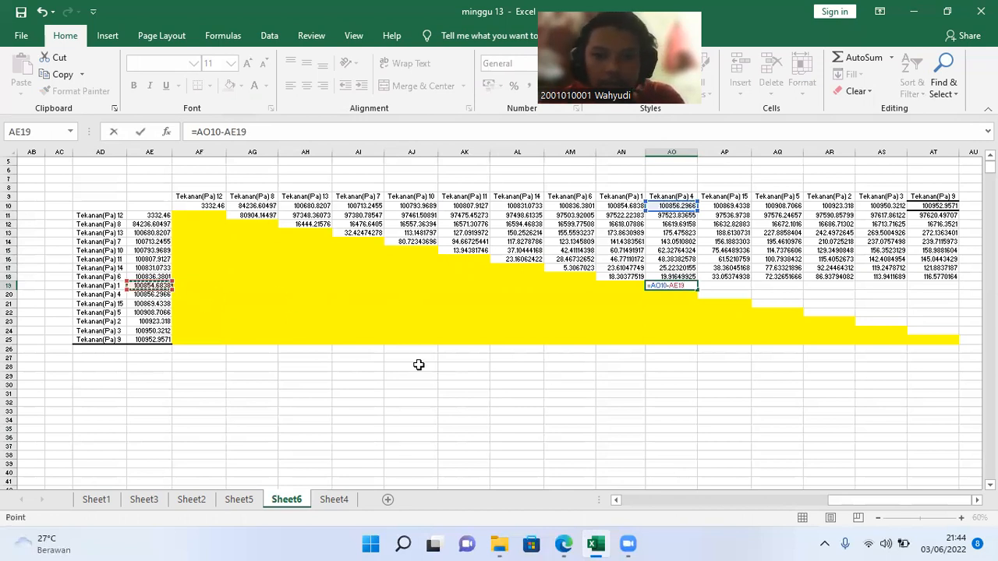
pyautogui.click(237, 132)
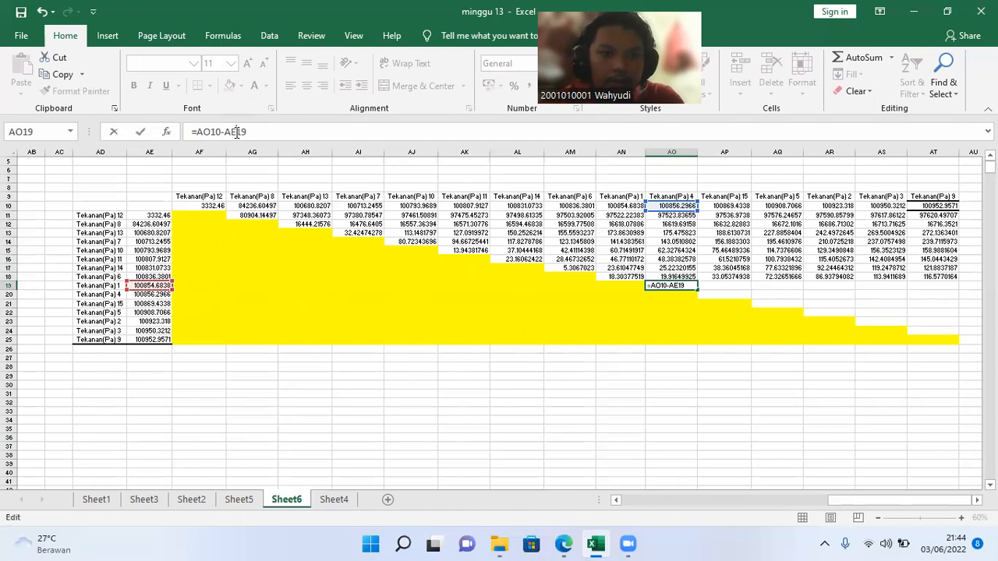
pyautogui.doubleClick(237, 132)
pyautogui.press('Return')
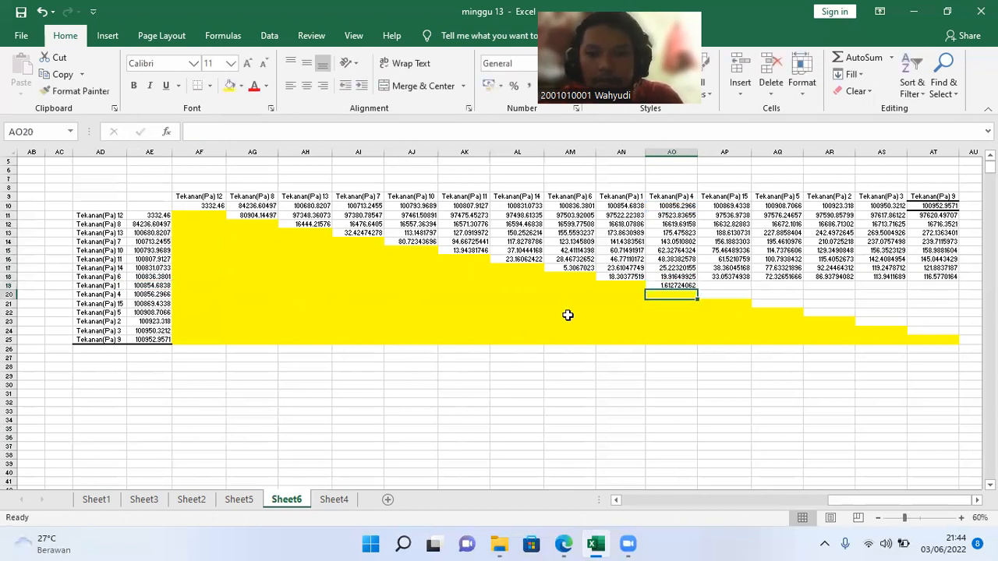
pyautogui.click(688, 285)
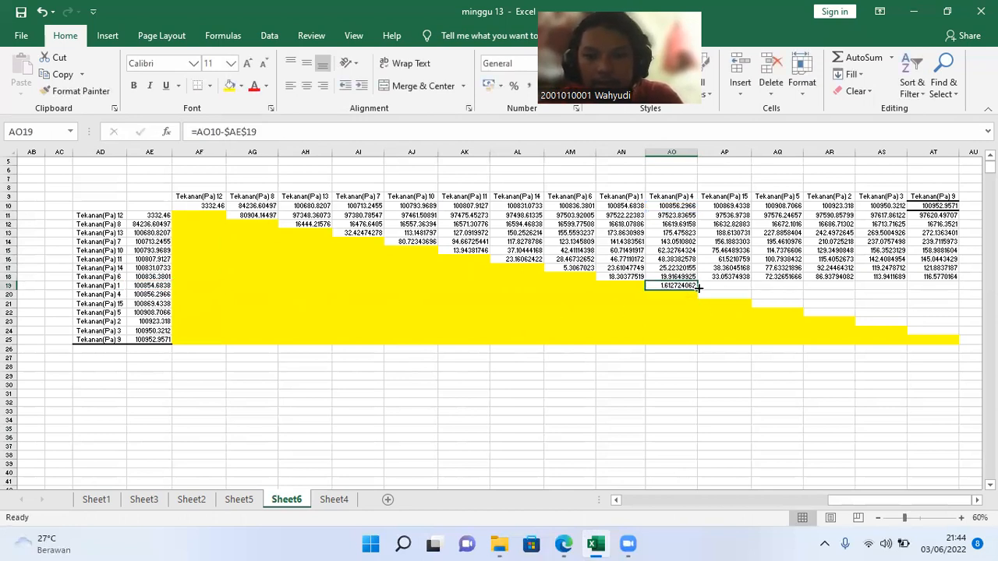
pyautogui.moveTo(699, 290); pyautogui.dragTo(954, 271)
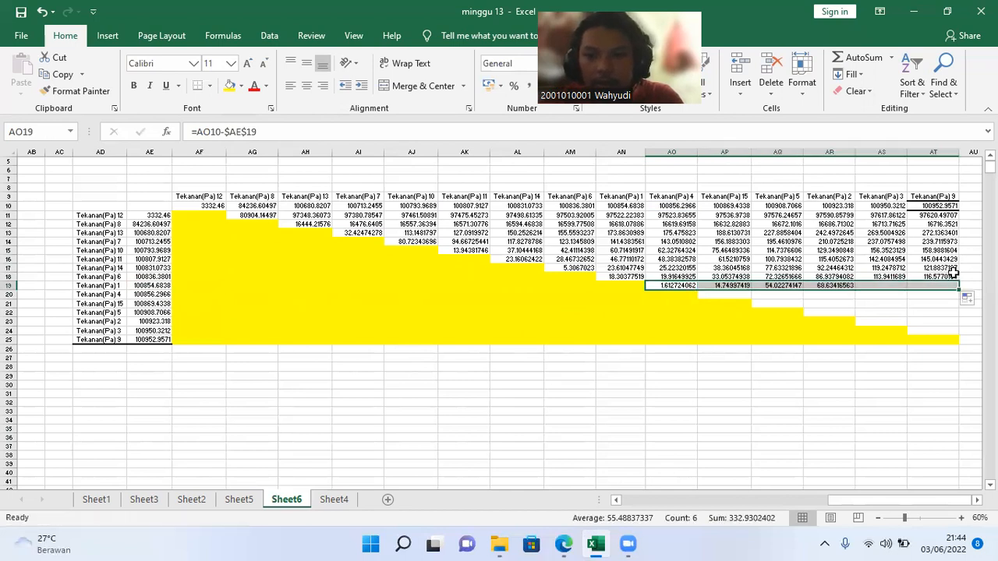
# - Enter the formula =AP10-$AE$20 in cell AP20 and copy it across row 20 through column AT
pyautogui.click(722, 303)
pyautogui.click(720, 297)
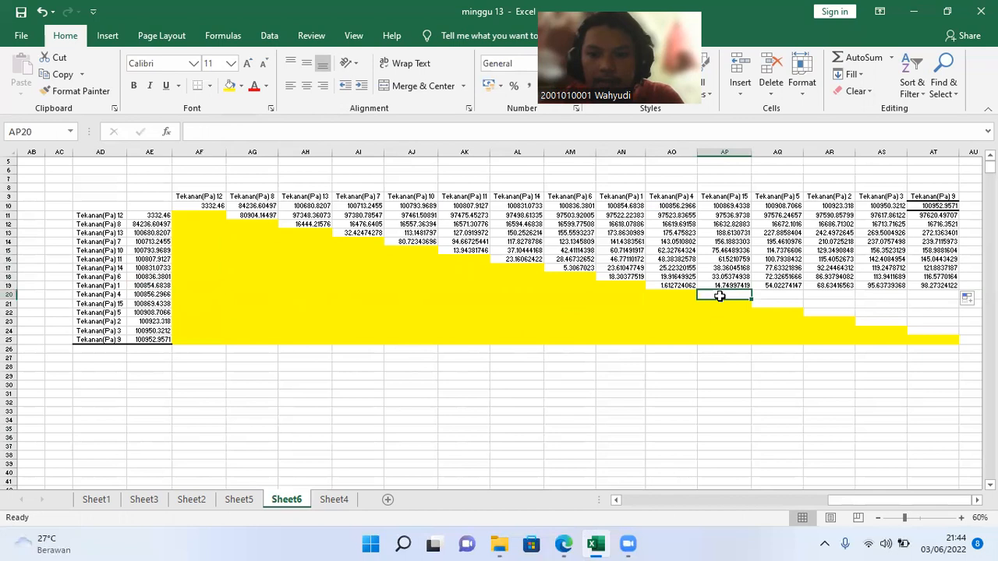
pyautogui.write('=')
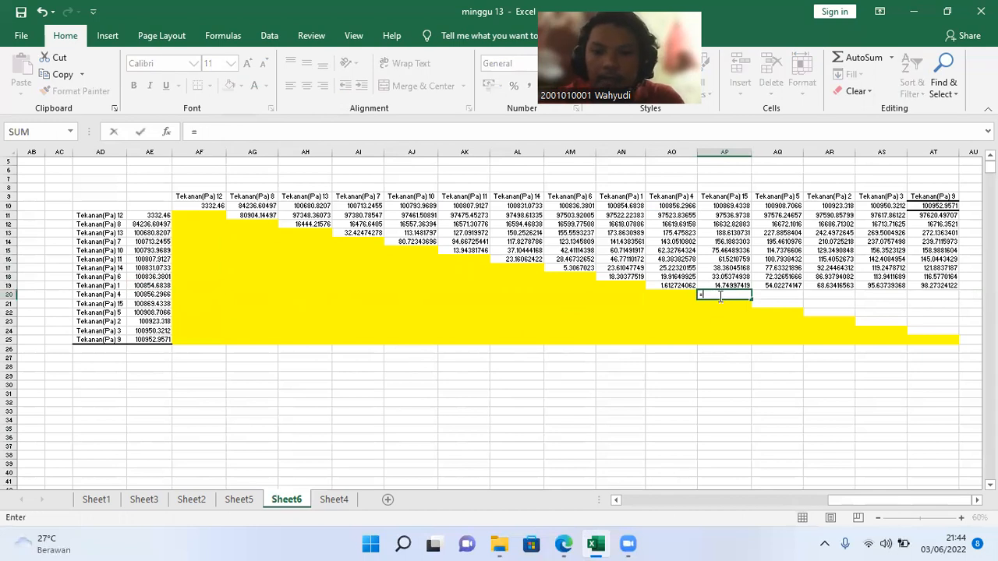
pyautogui.click(718, 202)
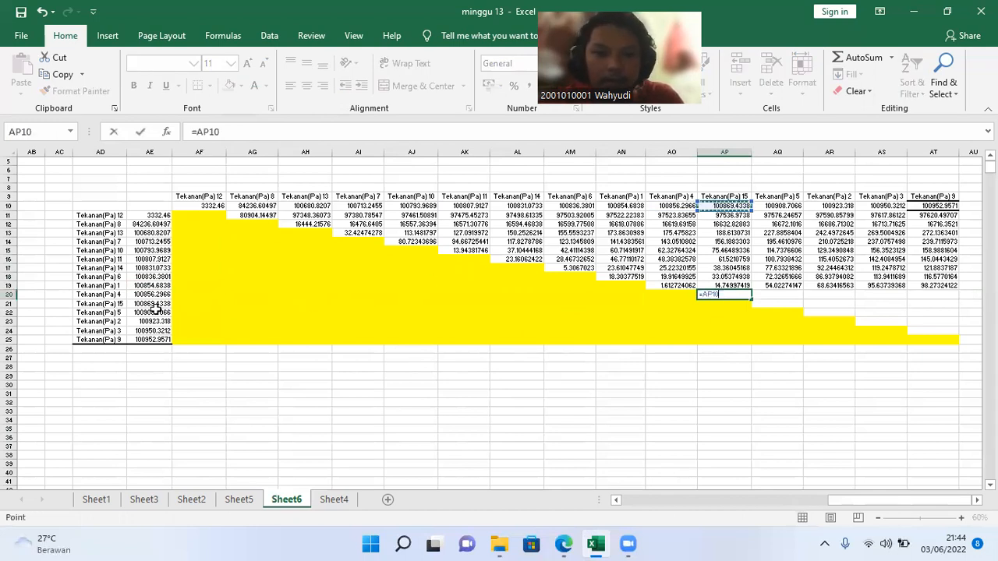
pyautogui.write('-')
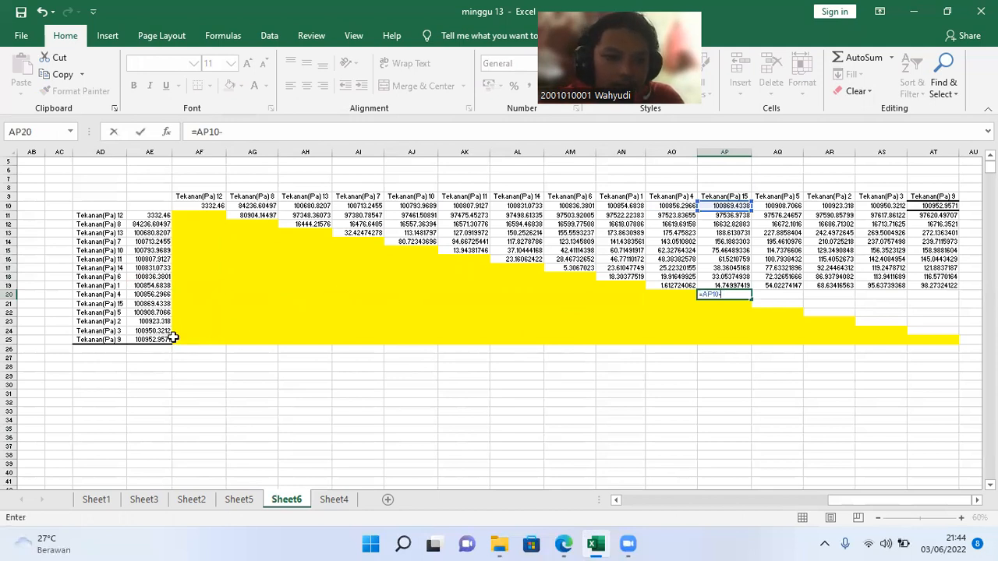
pyautogui.click(137, 298)
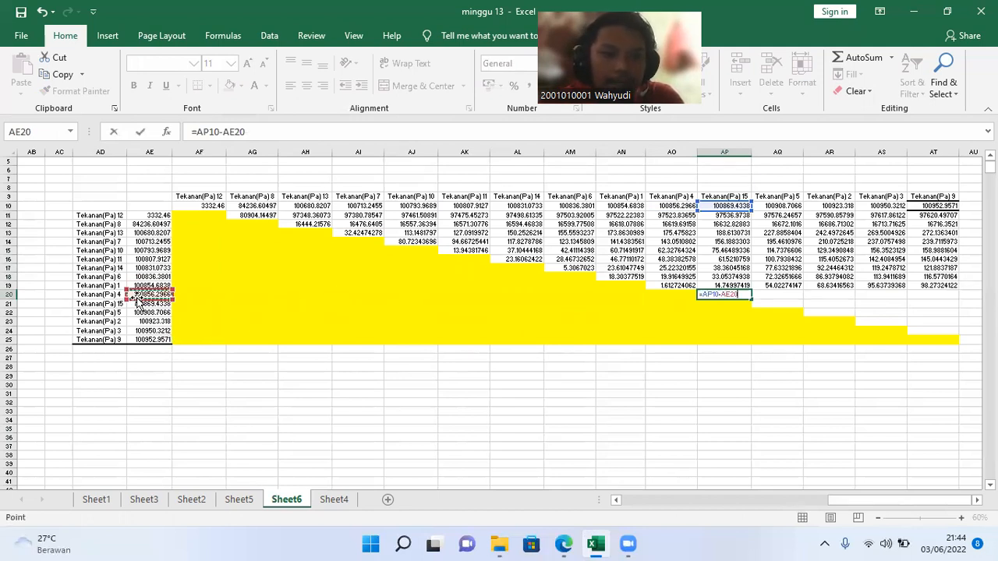
pyautogui.click(234, 133)
pyautogui.press('Return')
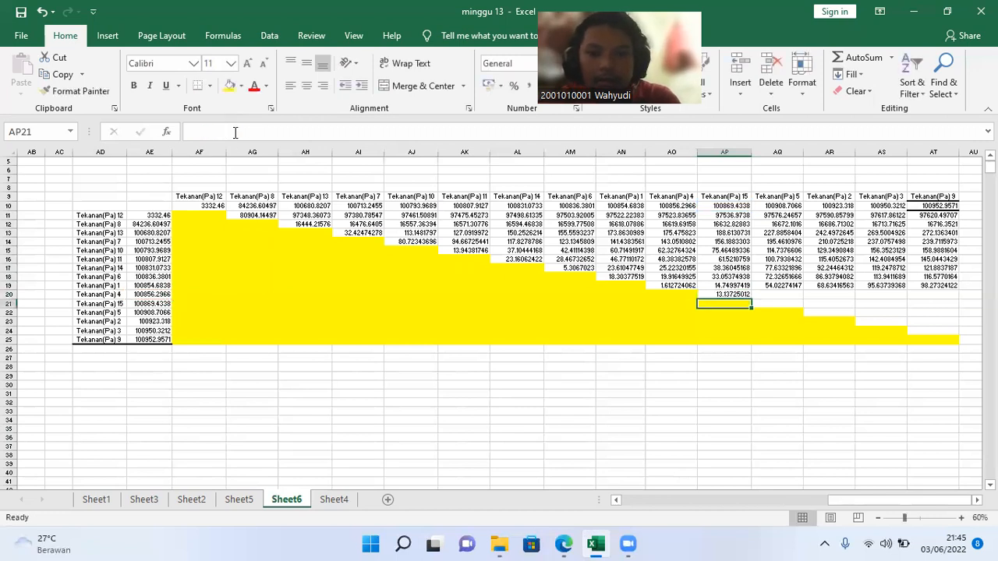
pyautogui.click(733, 293)
pyautogui.moveTo(748, 298); pyautogui.dragTo(959, 324)
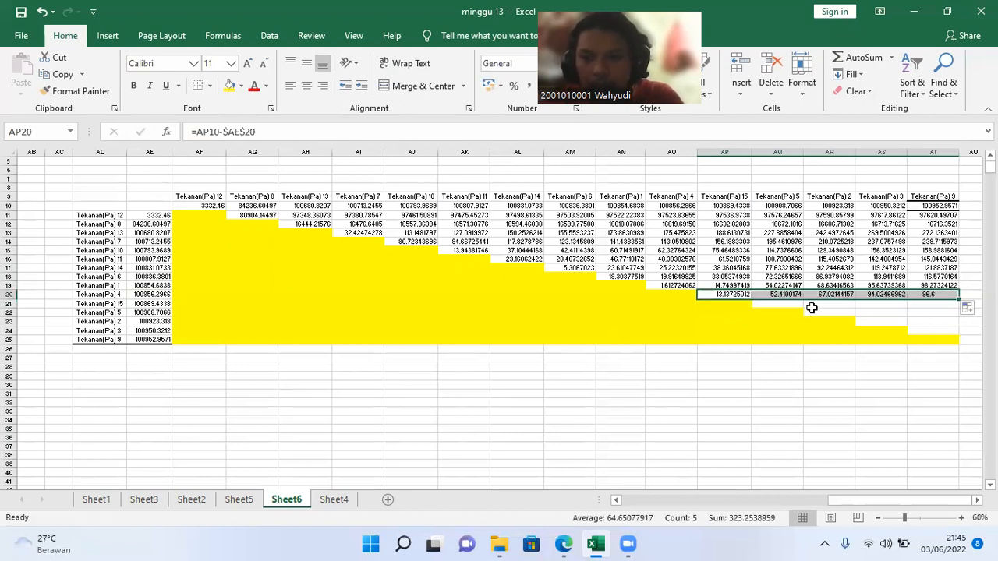
# - Enter the formula =AQ10-$AE$21 in cell AQ21 and copy it across row 21 through column AT
pyautogui.click(780, 304)
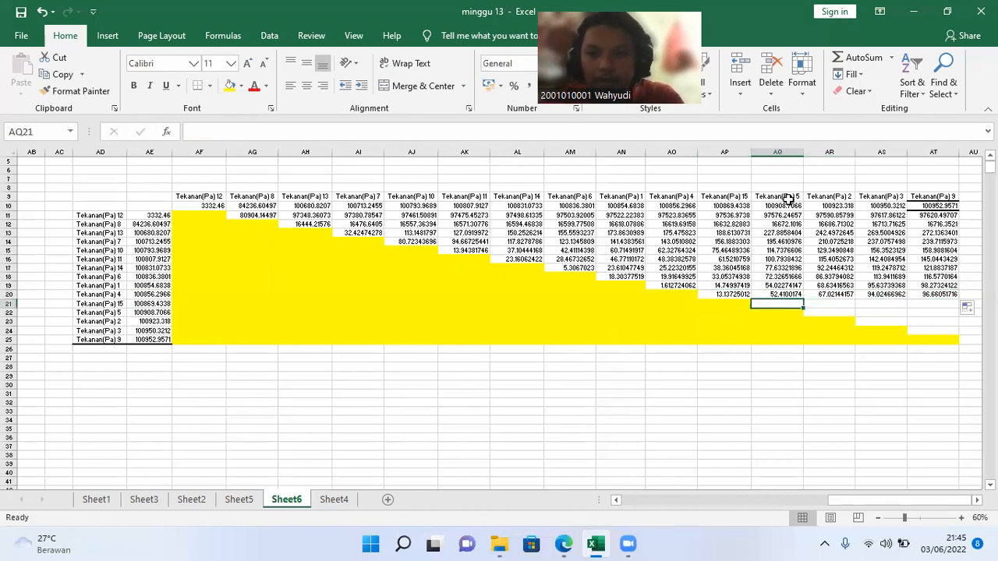
pyautogui.write('=')
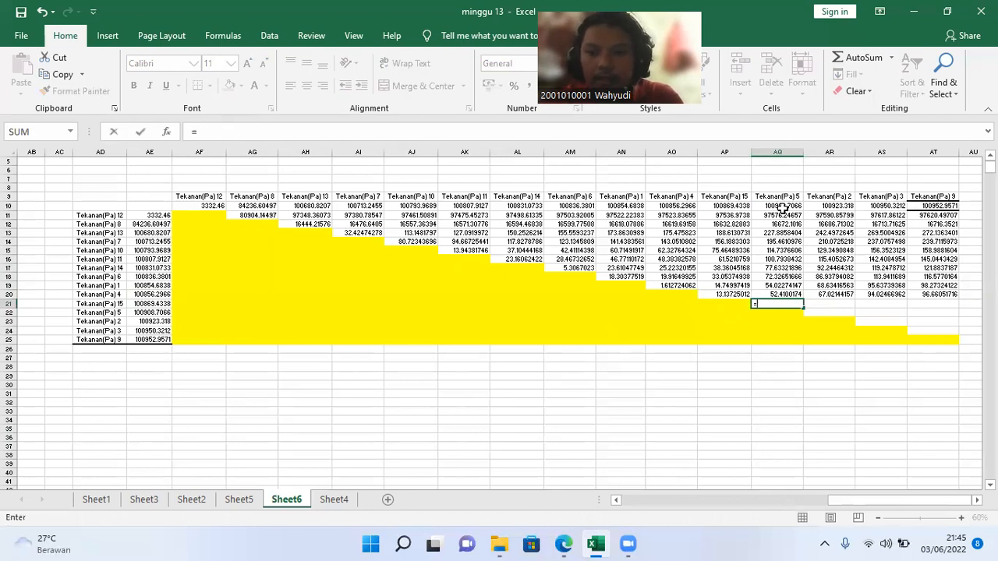
pyautogui.click(782, 207)
pyautogui.write('-')
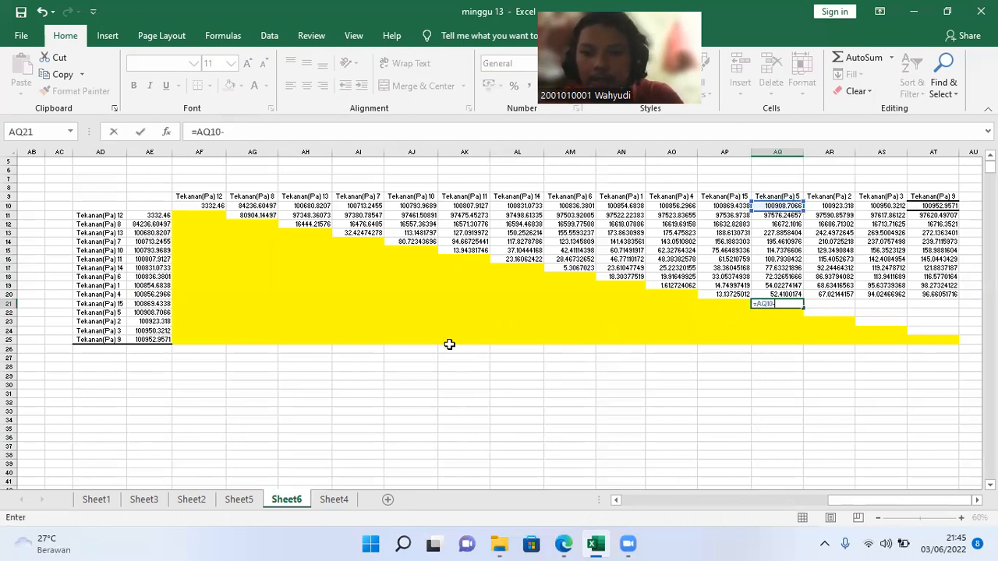
pyautogui.click(139, 303)
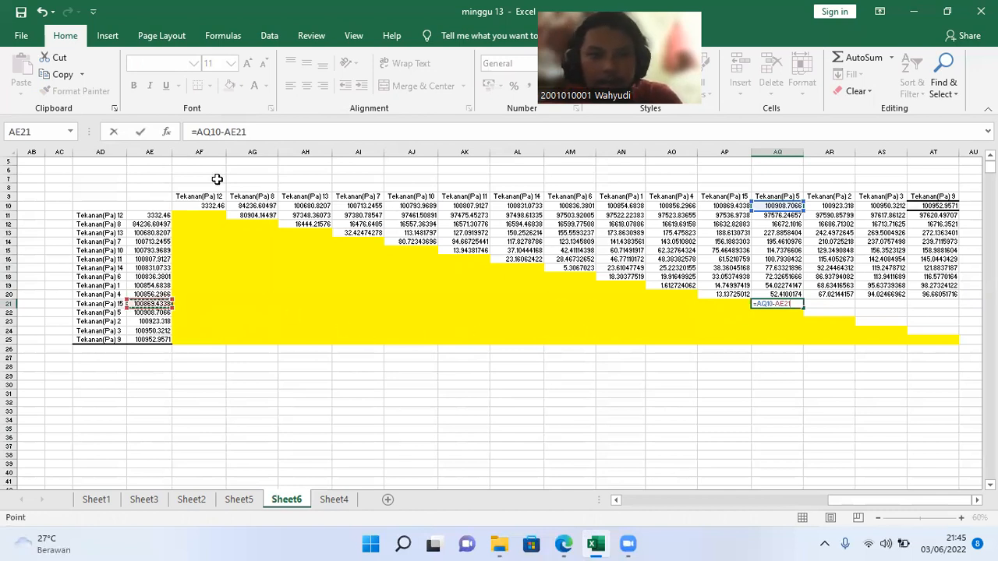
pyautogui.click(238, 131)
pyautogui.press('F4')
pyautogui.press('Return')
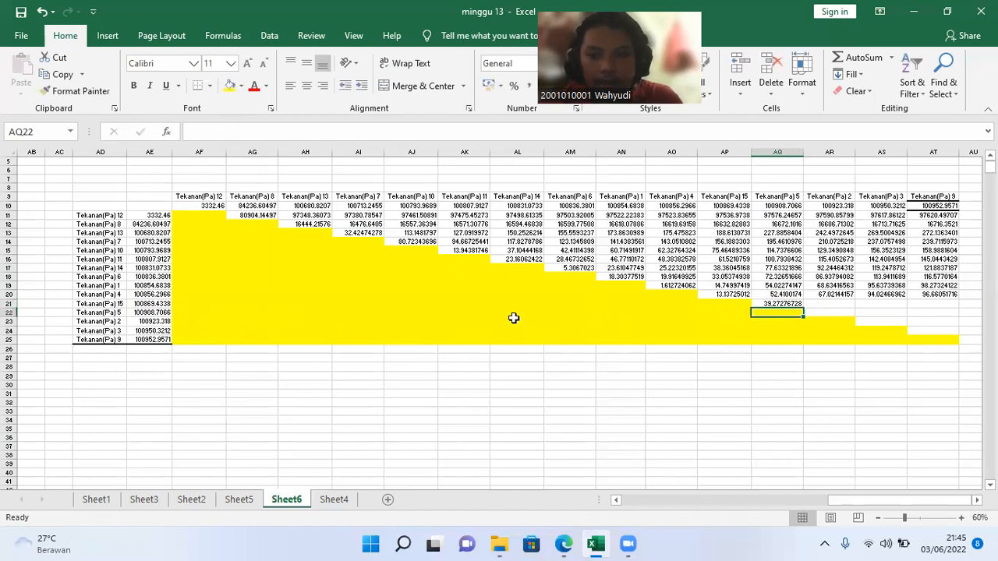
pyautogui.click(783, 305)
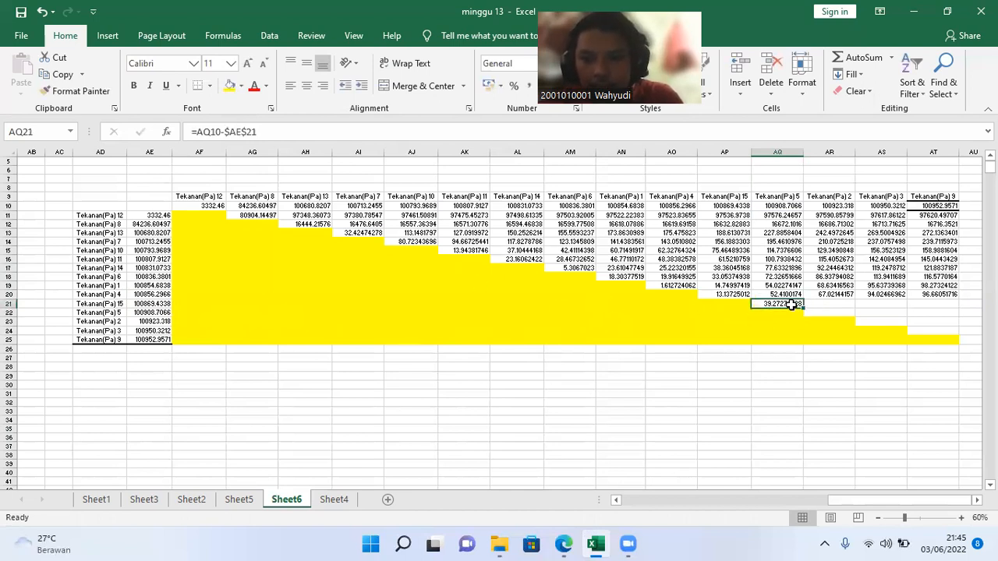
pyautogui.moveTo(803, 308); pyautogui.dragTo(947, 311)
# - Enter the formula =AR10-$AE$22 in cell AR22 and copy it across row 22 through column AT
pyautogui.click(834, 312)
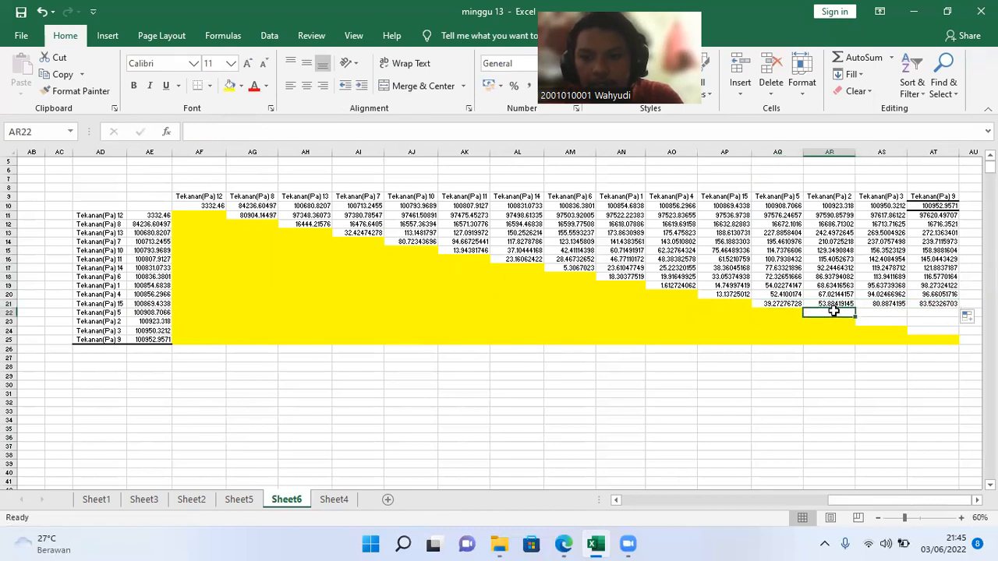
pyautogui.write('=')
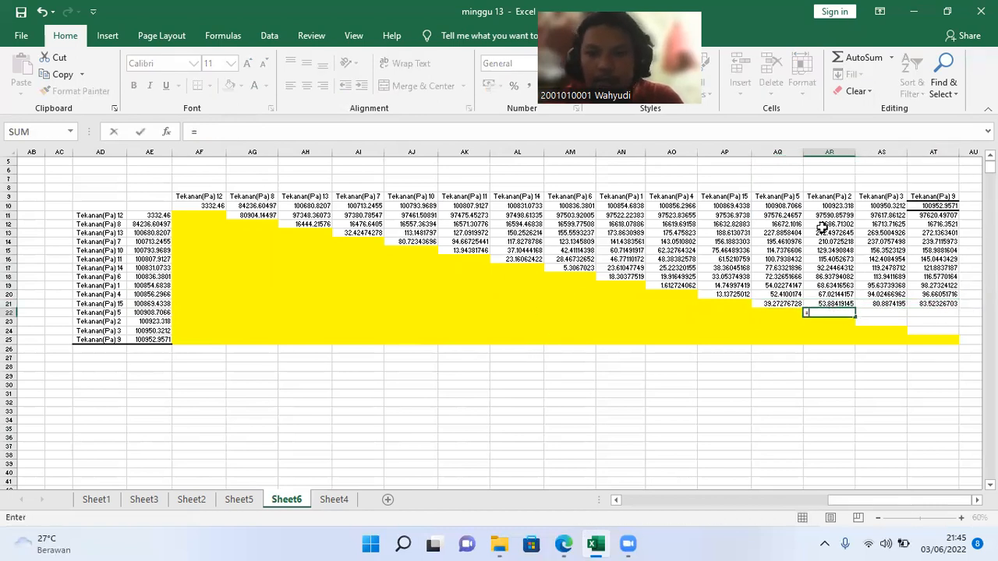
pyautogui.click(829, 205)
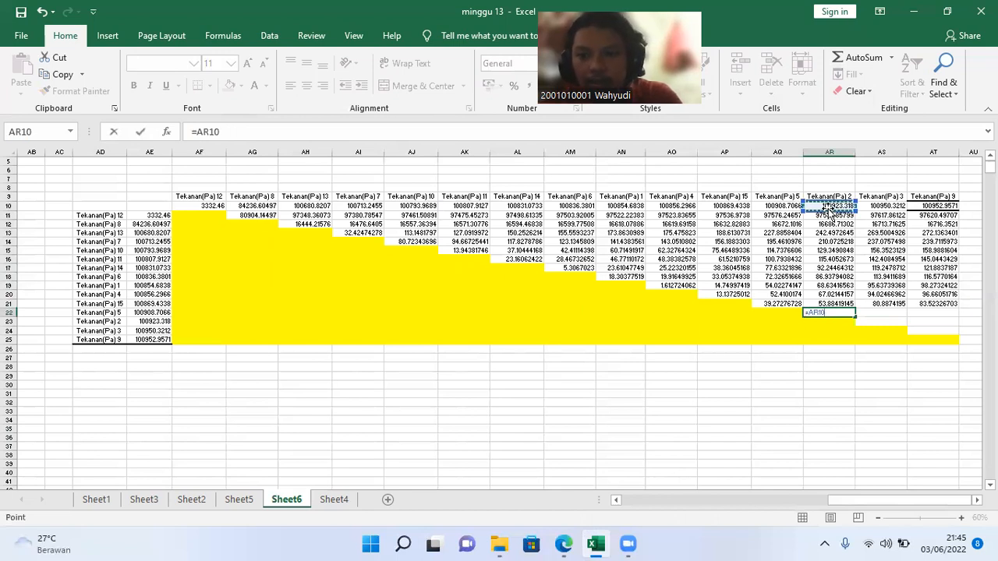
pyautogui.write('-')
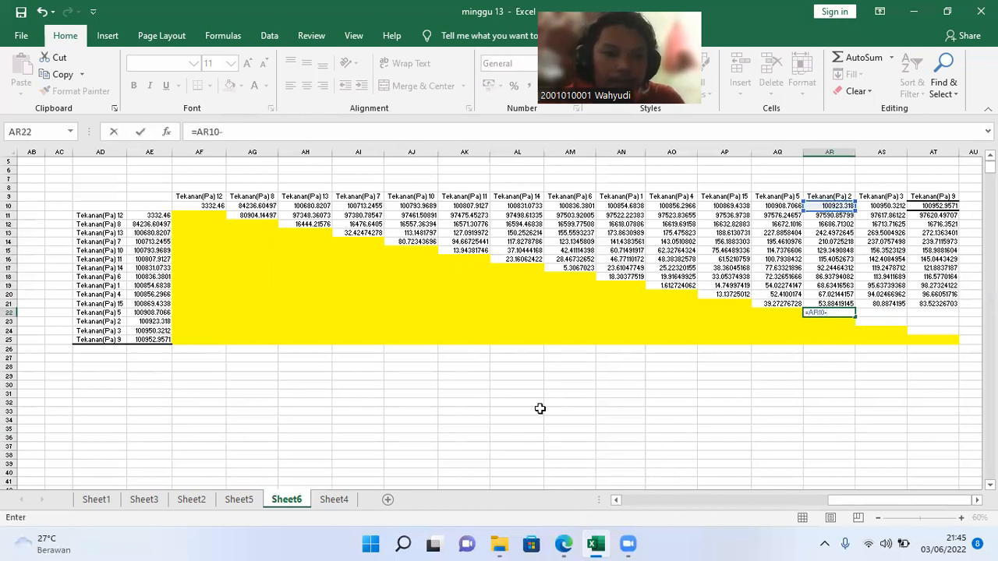
pyautogui.click(148, 312)
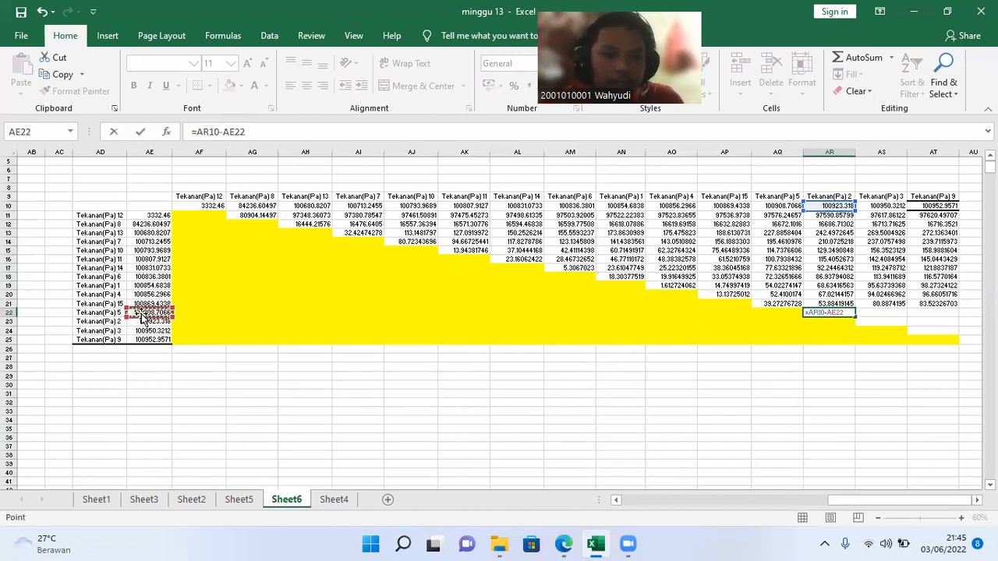
pyautogui.click(234, 132)
pyautogui.press('F4')
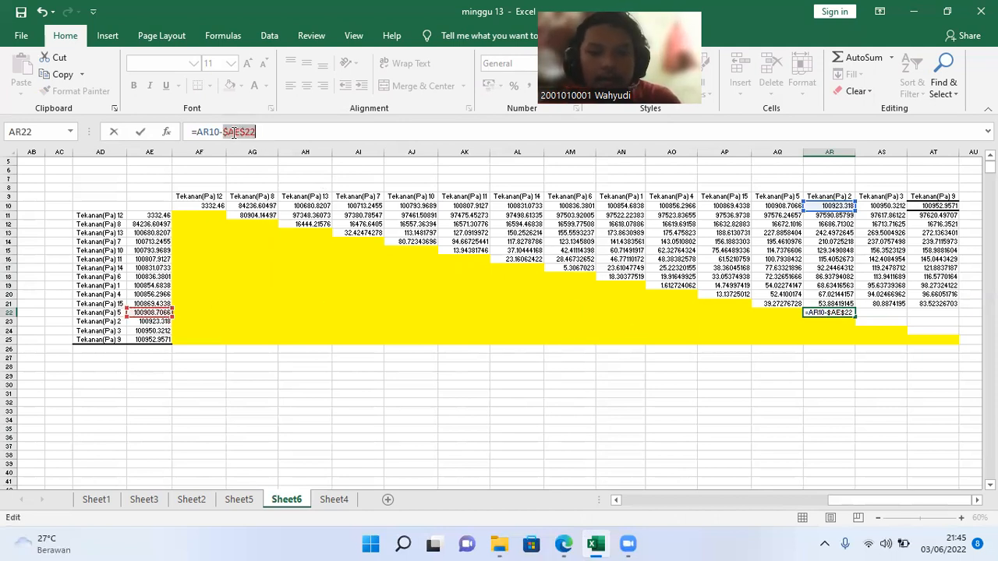
pyautogui.press('Return')
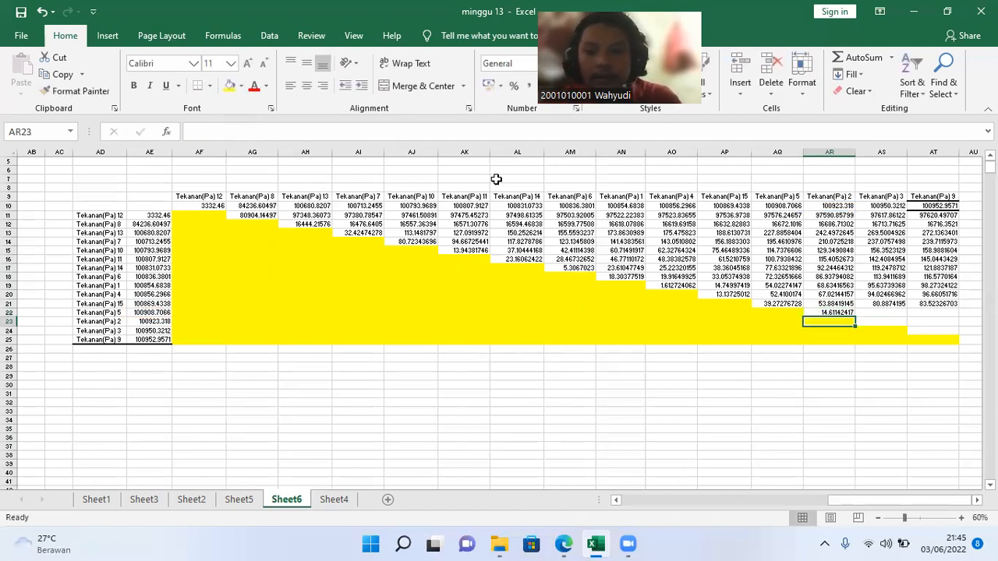
pyautogui.click(825, 312)
pyautogui.moveTo(858, 317); pyautogui.dragTo(935, 313)
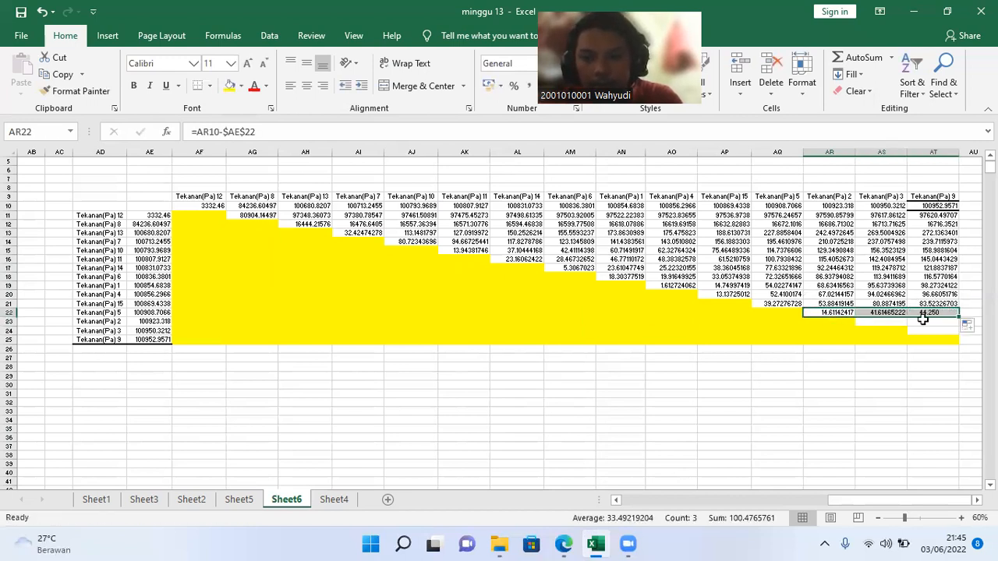
# - Begin a formula in cell AS23
pyautogui.click(880, 322)
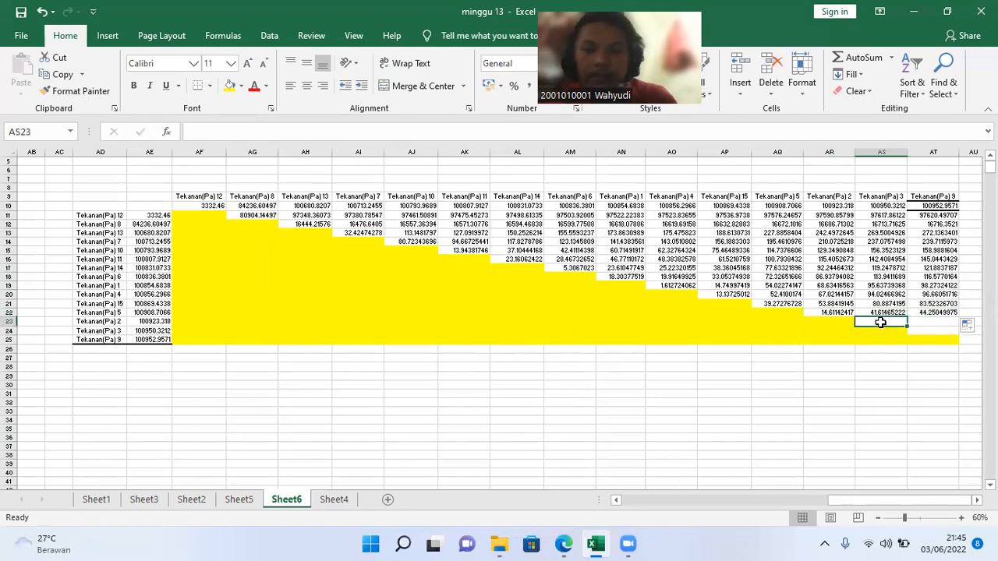
pyautogui.write('=')
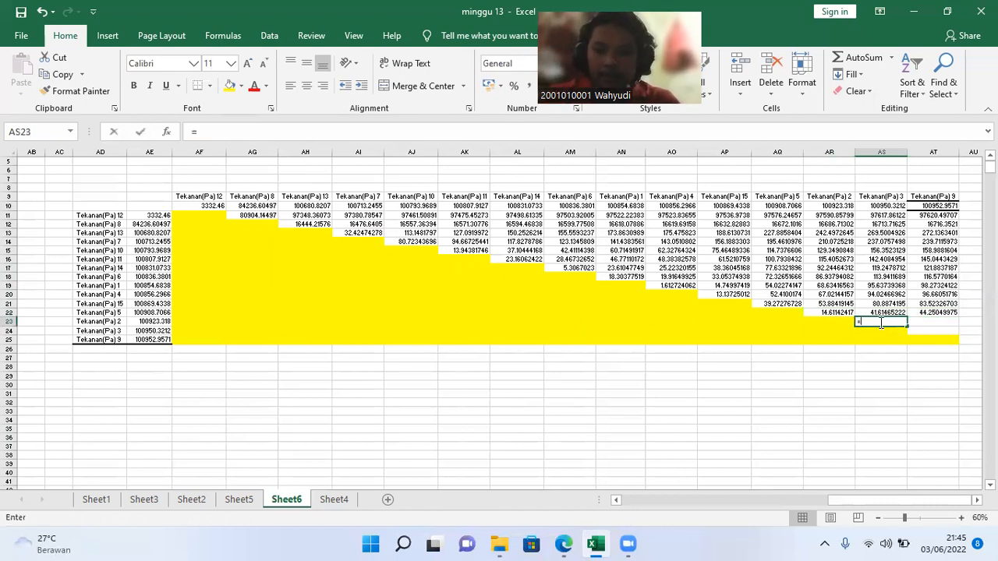
pyautogui.click(874, 206)
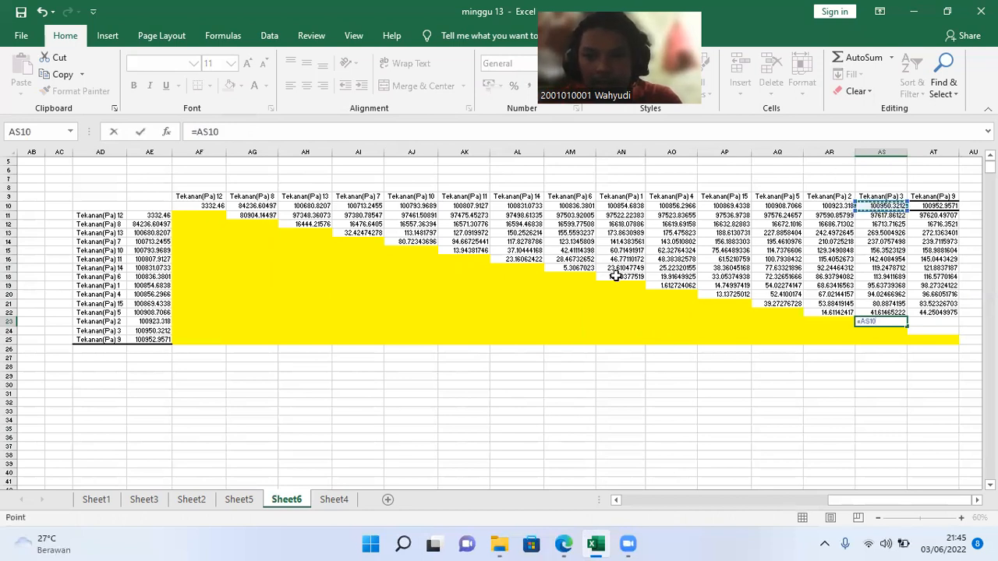
pyautogui.click(134, 322)
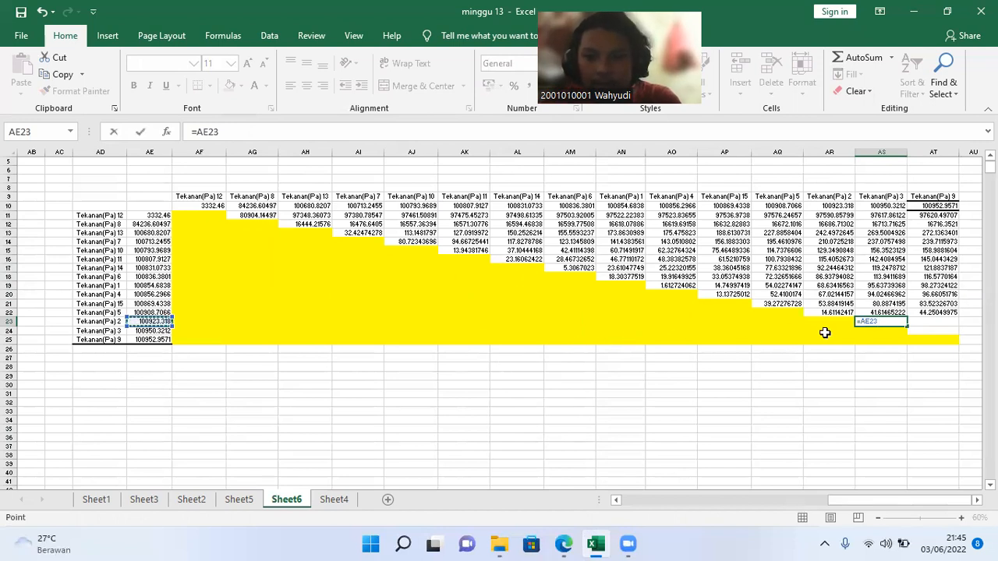
pyautogui.press('BackSpace')
pyautogui.press('BackSpace')
pyautogui.press('BackSpace')
pyautogui.press('BackSpace')
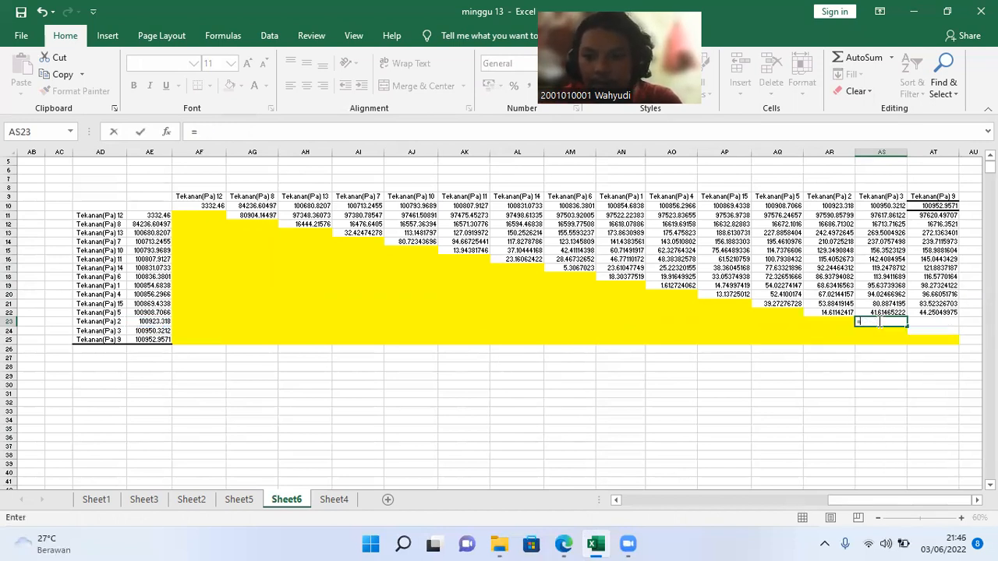
# - Complete the formula in cell AS23 as =AS10-$AE$23 and copy it across row 23 to column AT
pyautogui.click(882, 205)
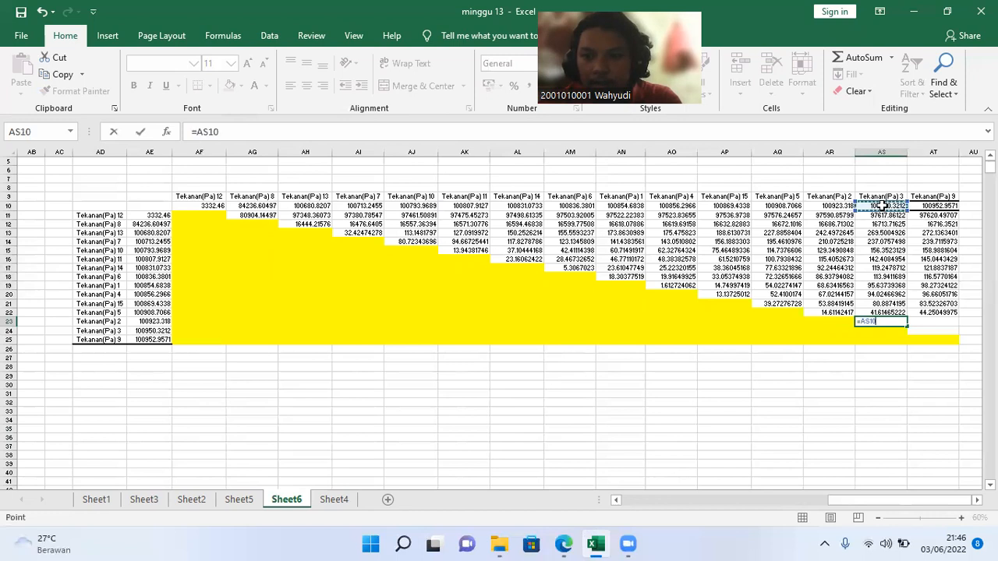
pyautogui.write('-')
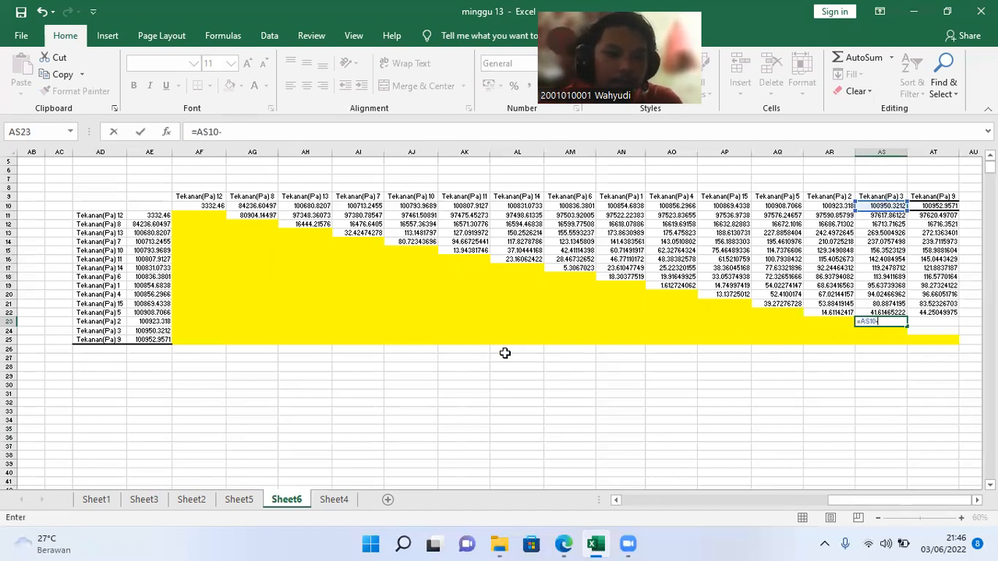
pyautogui.click(156, 322)
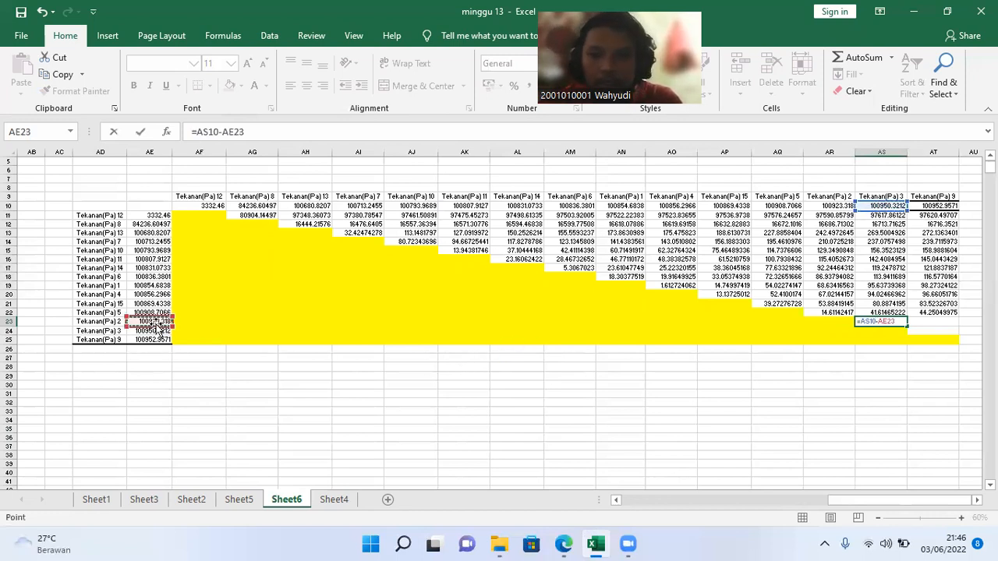
pyautogui.click(234, 133)
pyautogui.press('F4')
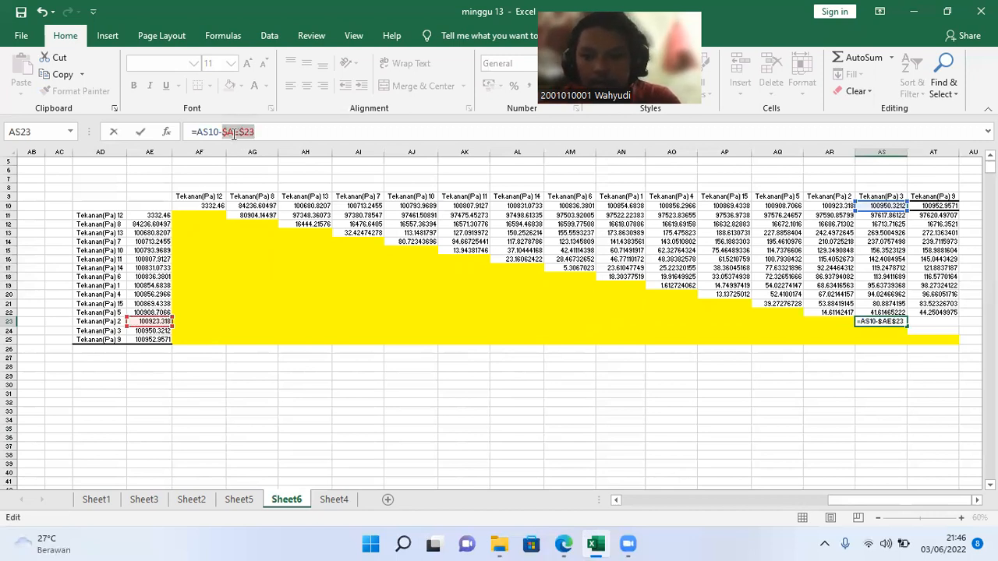
pyautogui.press('Return')
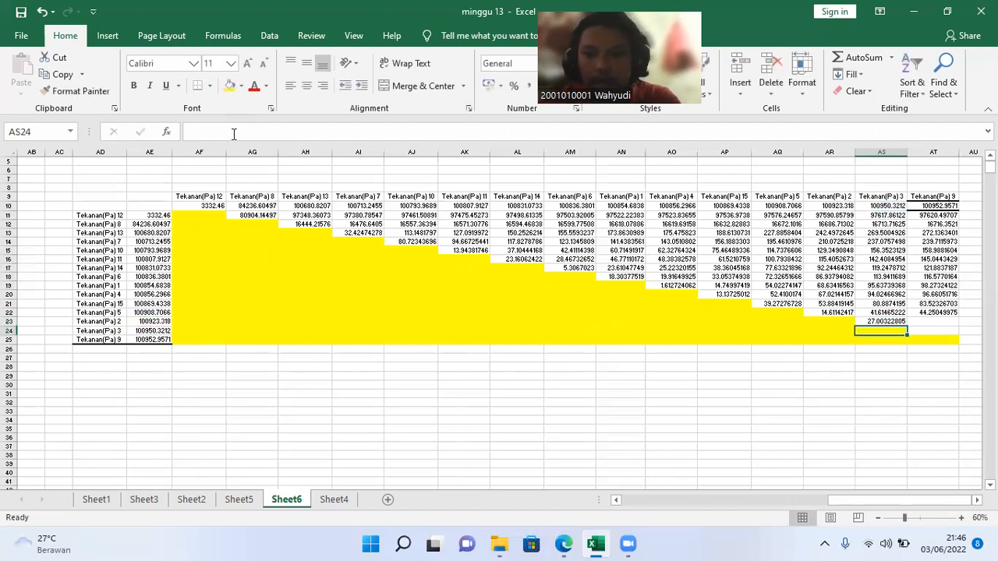
pyautogui.click(888, 319)
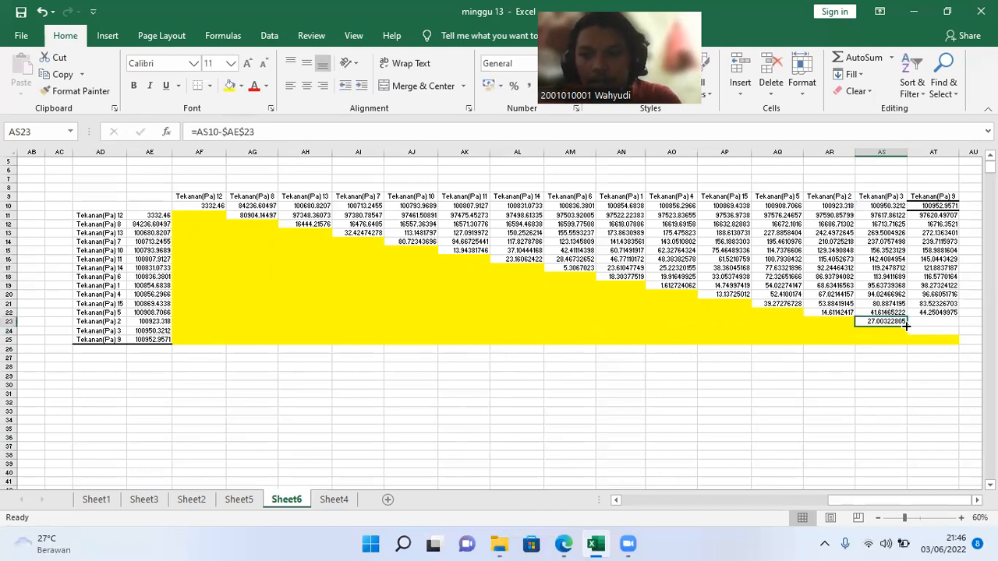
pyautogui.moveTo(906, 324); pyautogui.dragTo(934, 332)
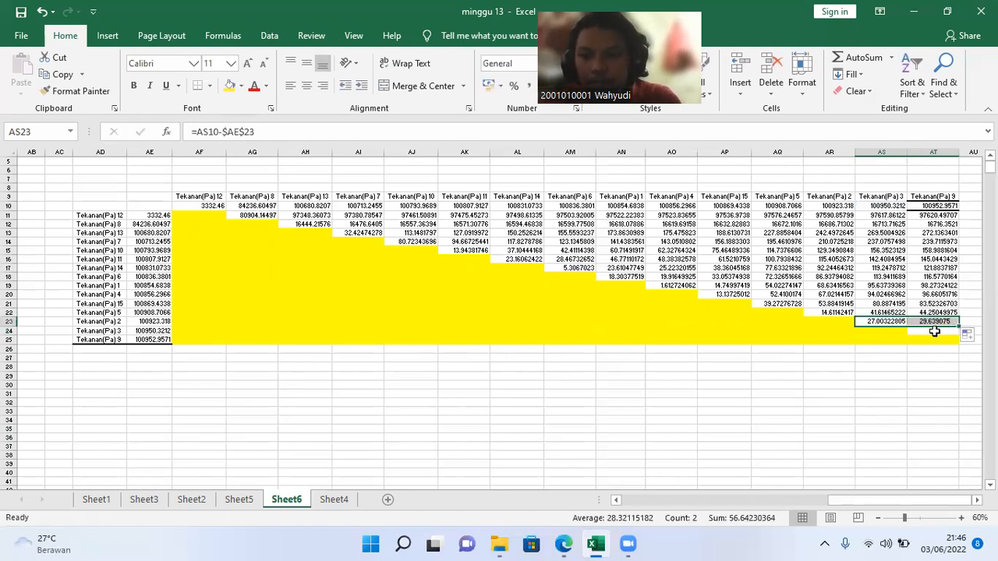
# - Enter the formula =AT10-AE24 in cell AT24 to fill the last difference of the matrix
pyautogui.click(931, 330)
pyautogui.write('=')
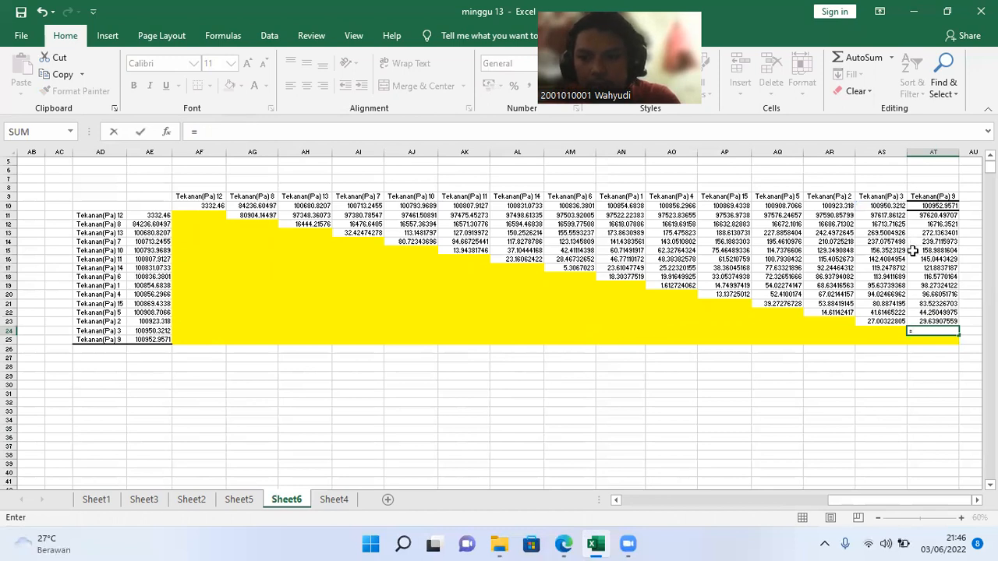
pyautogui.click(934, 207)
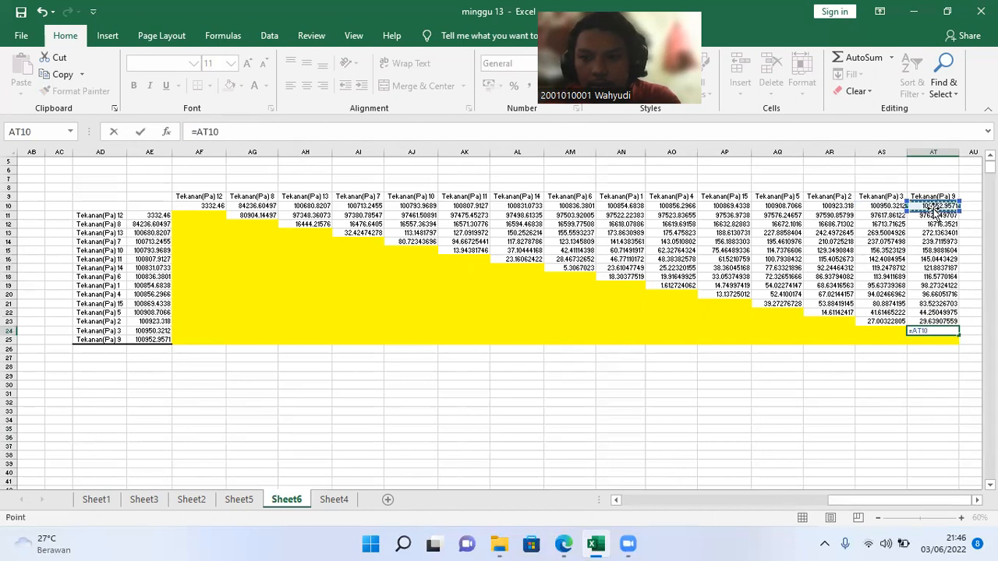
pyautogui.write('-')
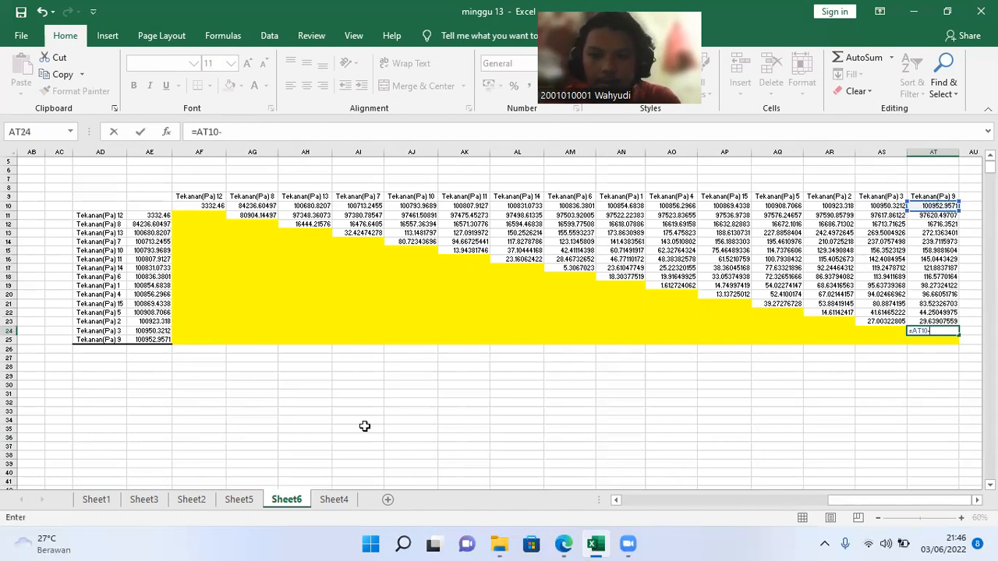
pyautogui.click(139, 331)
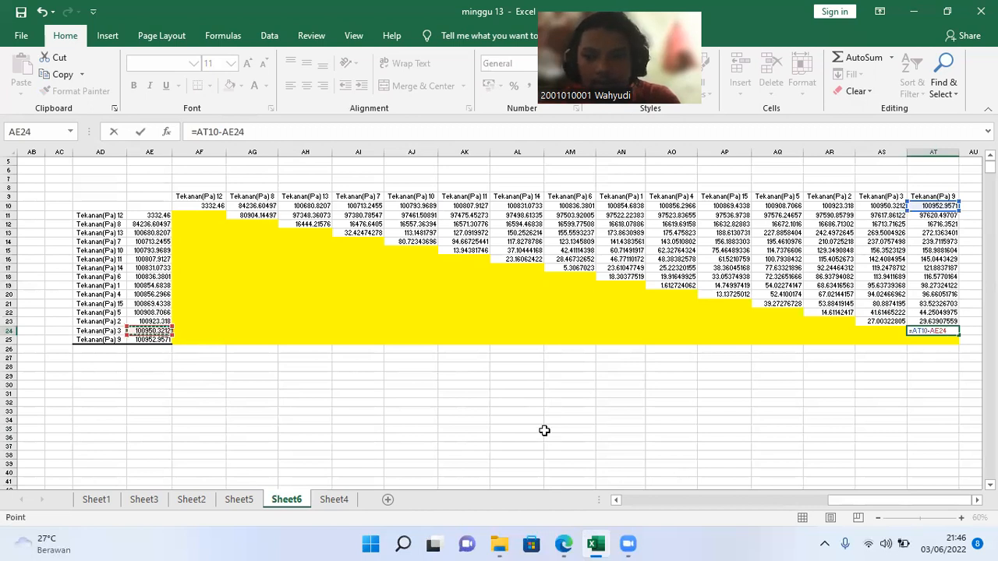
pyautogui.hotkey('ctrl', 'Return')
pyautogui.press('Return')
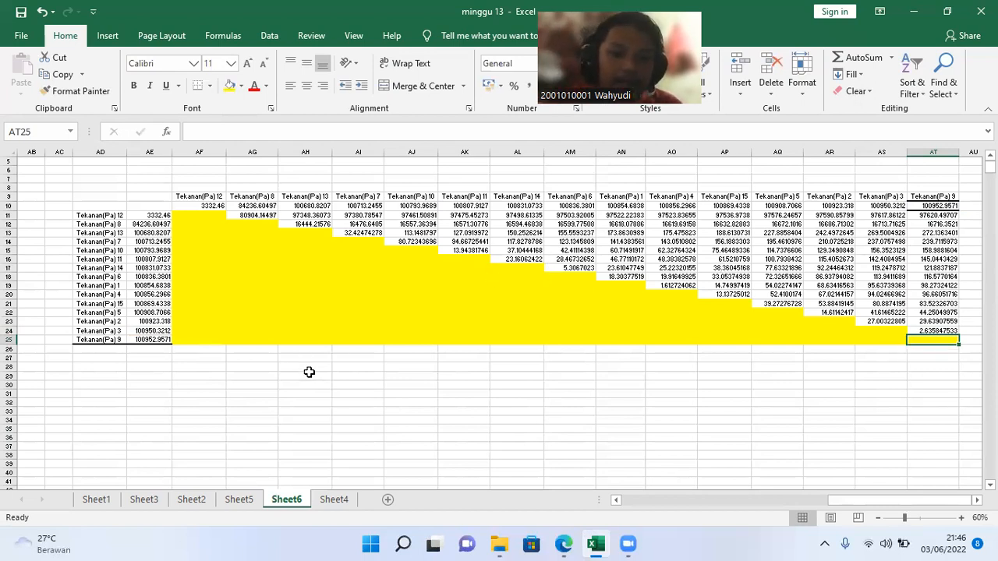
# - Copy the w label and its value from R38:S39 and paste them at cell AH32 below the matrix
pyautogui.moveTo(837, 503); pyautogui.dragTo(739, 512)
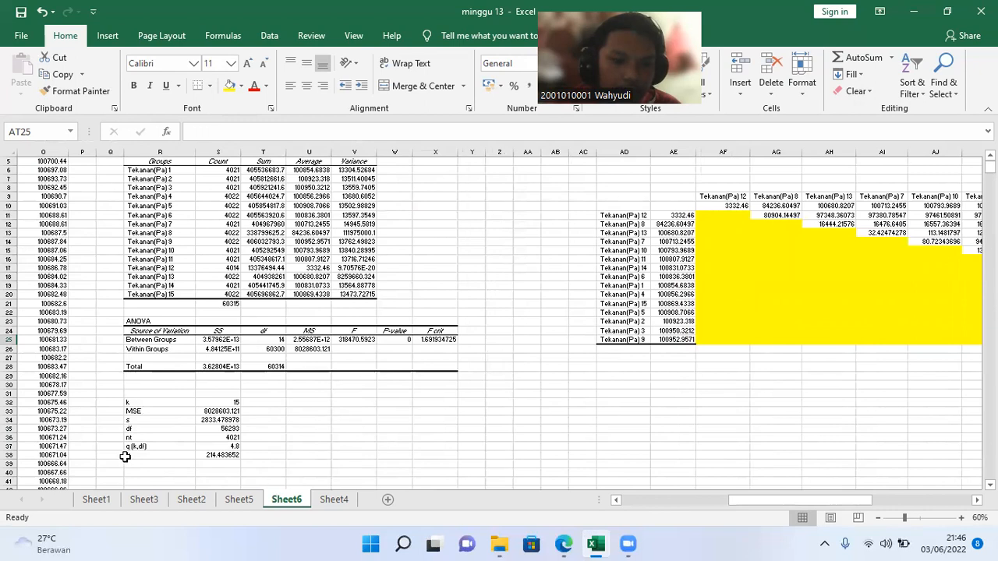
pyautogui.moveTo(127, 457); pyautogui.dragTo(230, 460)
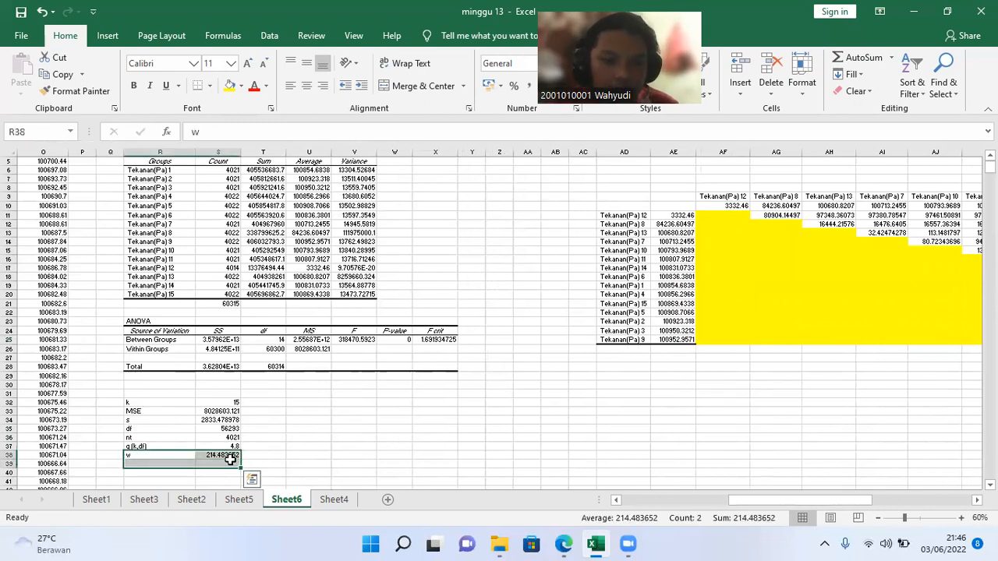
pyautogui.hotkey('ctrl', 'c')
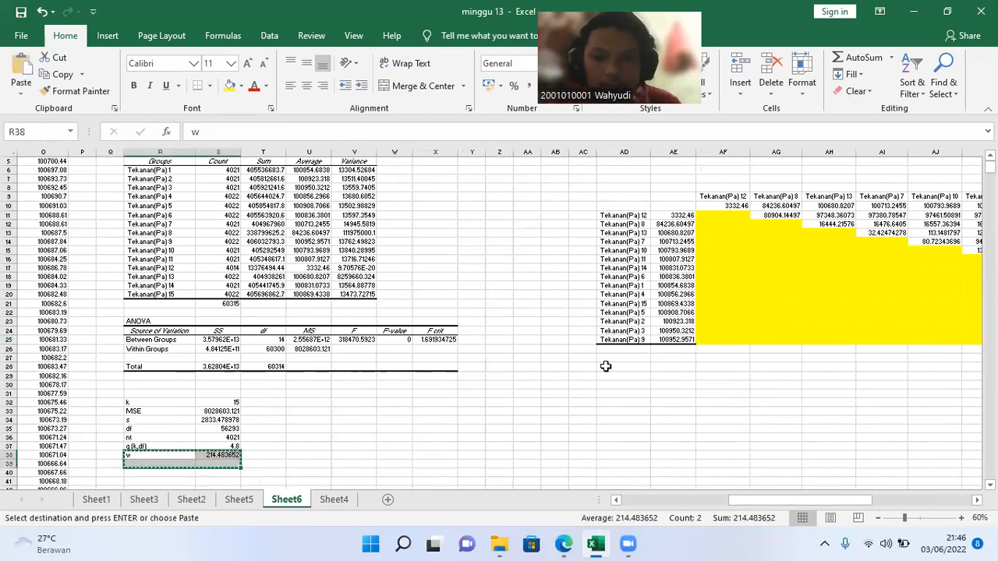
pyautogui.click(842, 403)
pyautogui.hotkey('ctrl', 'v')
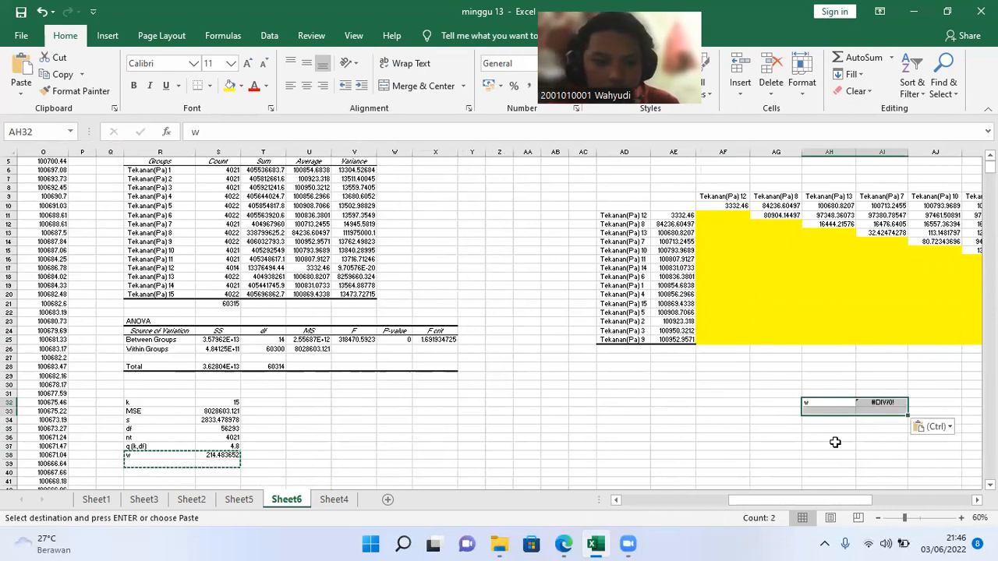
# - Undo the paste of the w label and value at cell AH32
pyautogui.hotkey('ctrl', 'z')
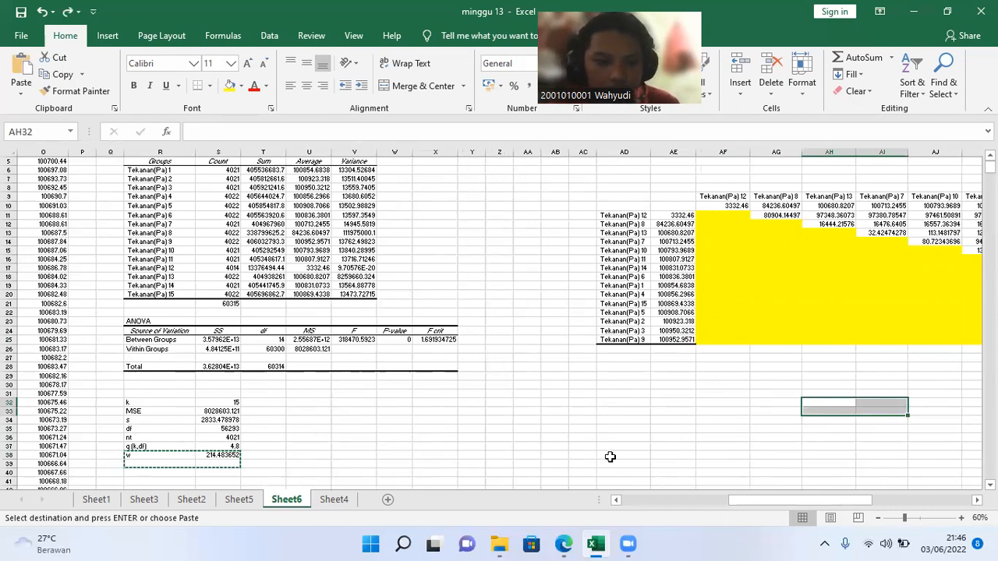
pyautogui.click(214, 456)
pyautogui.hotkey('ctrl', 'c')
pyautogui.click(890, 428)
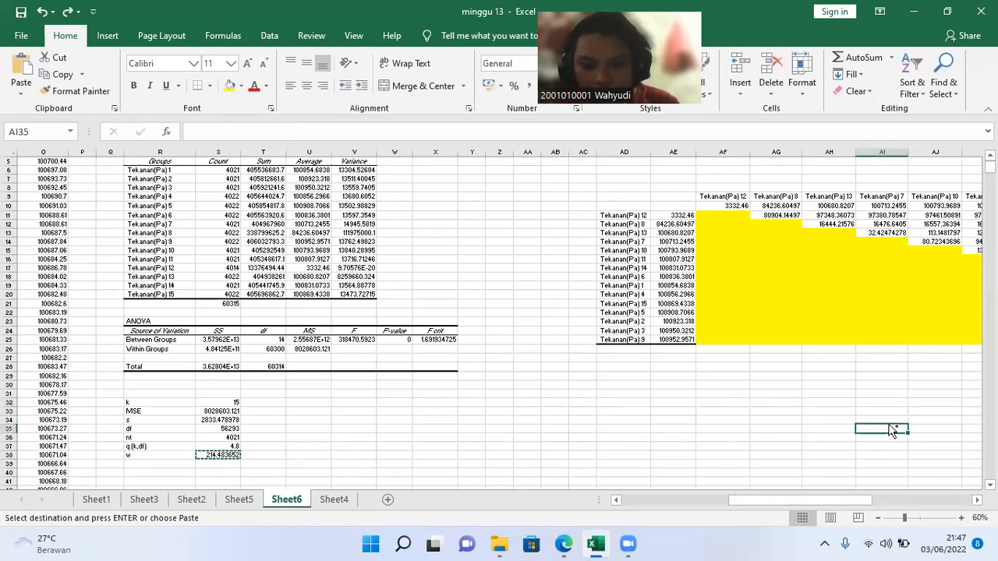
pyautogui.hotkey('ctrl', 'v')
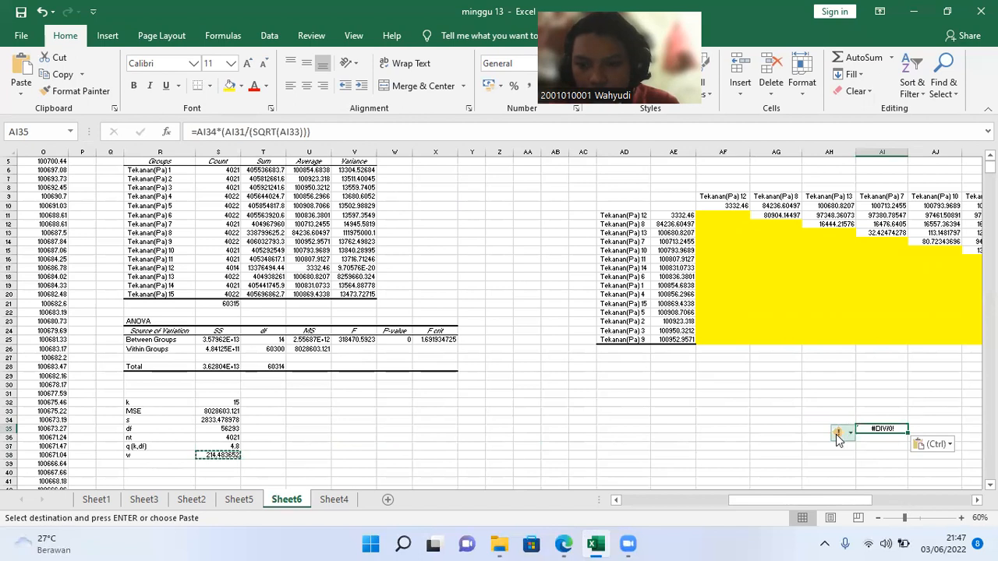
pyautogui.click(847, 432)
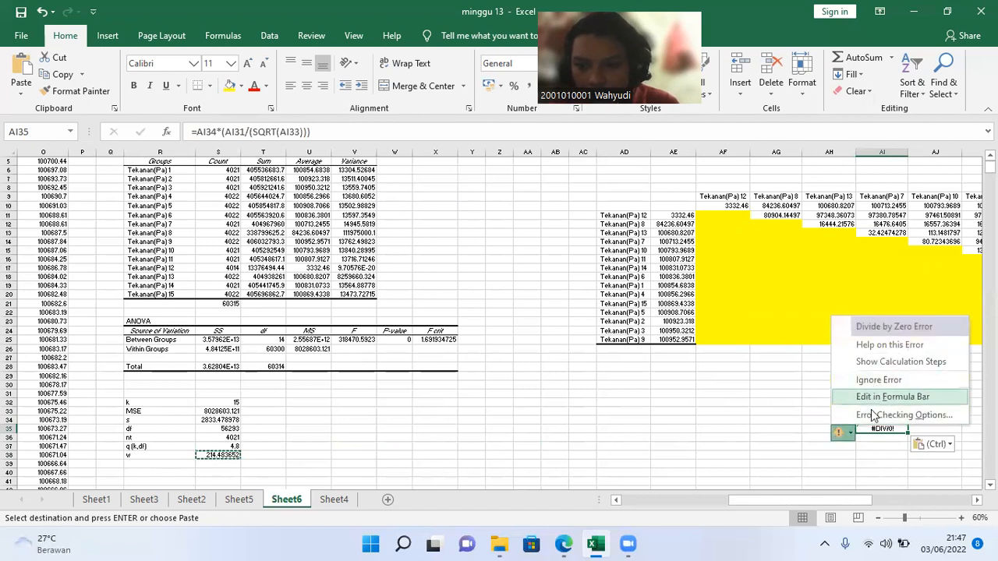
pyautogui.click(875, 437)
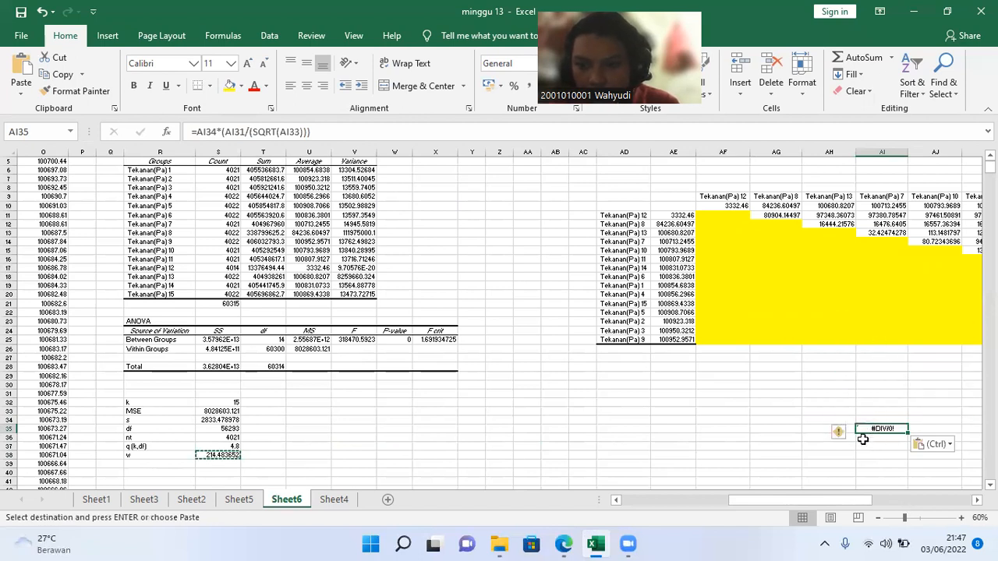
pyautogui.click(879, 412)
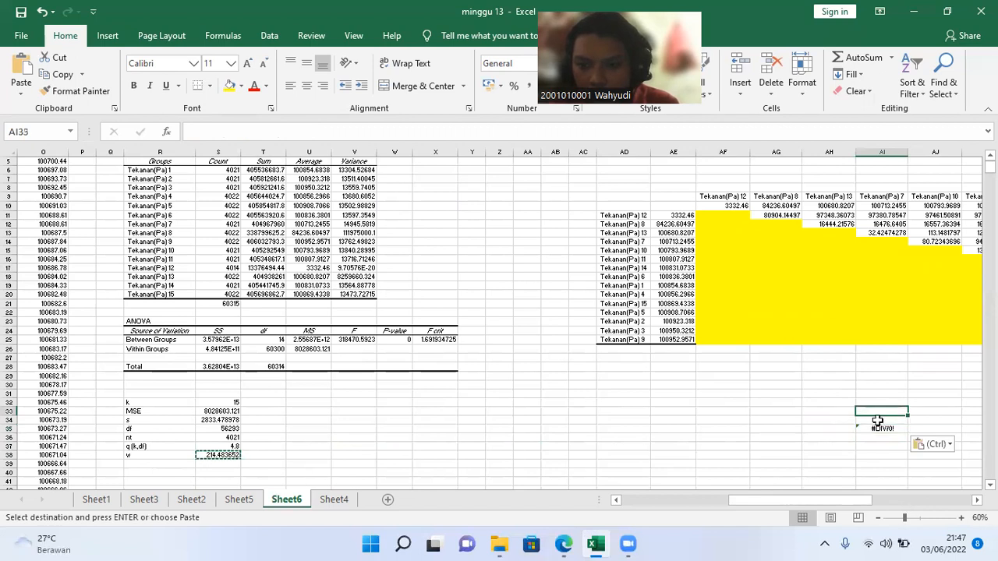
pyautogui.doubleClick(877, 428)
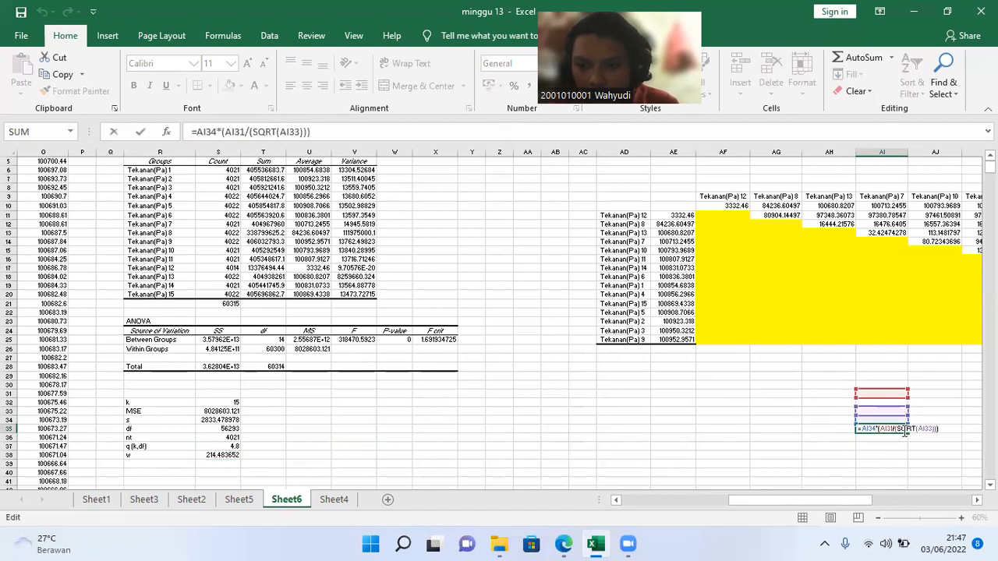
pyautogui.press('Return')
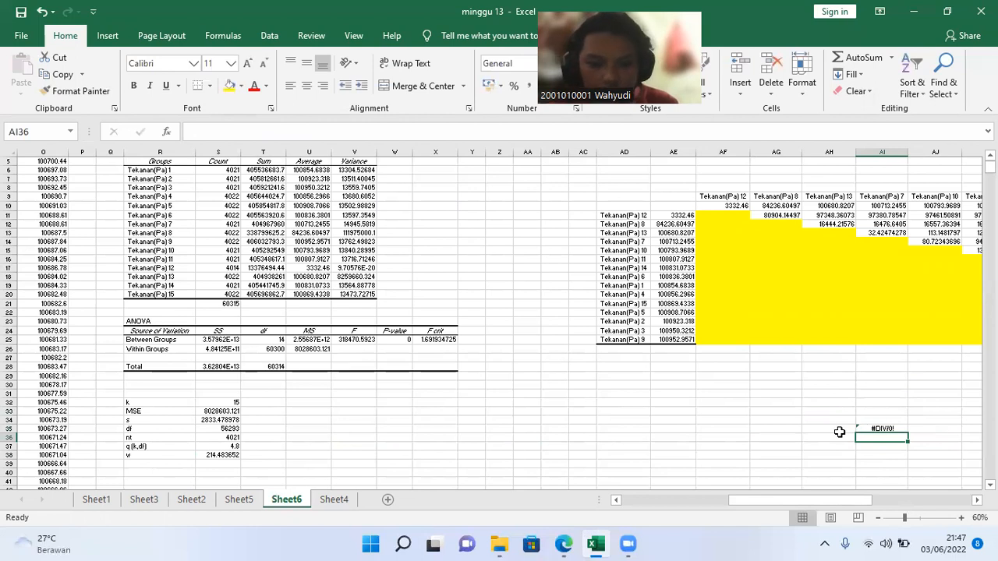
pyautogui.press('Up')
pyautogui.hotkey('ctrl', 'z')
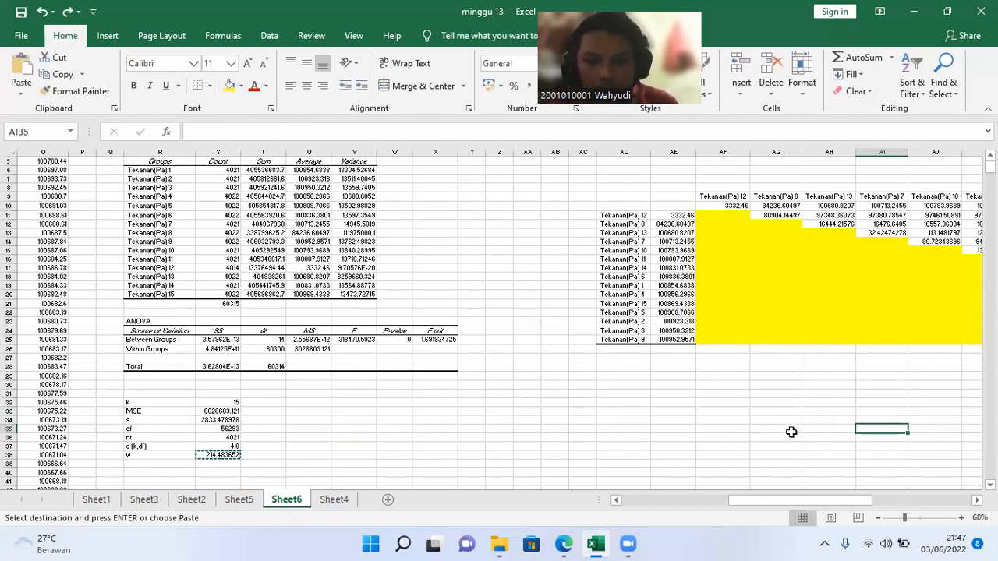
# - Enter the text w=214.84 in cell AN33 below the difference matrix
pyautogui.moveTo(849, 500); pyautogui.dragTo(959, 500)
pyautogui.click(616, 410)
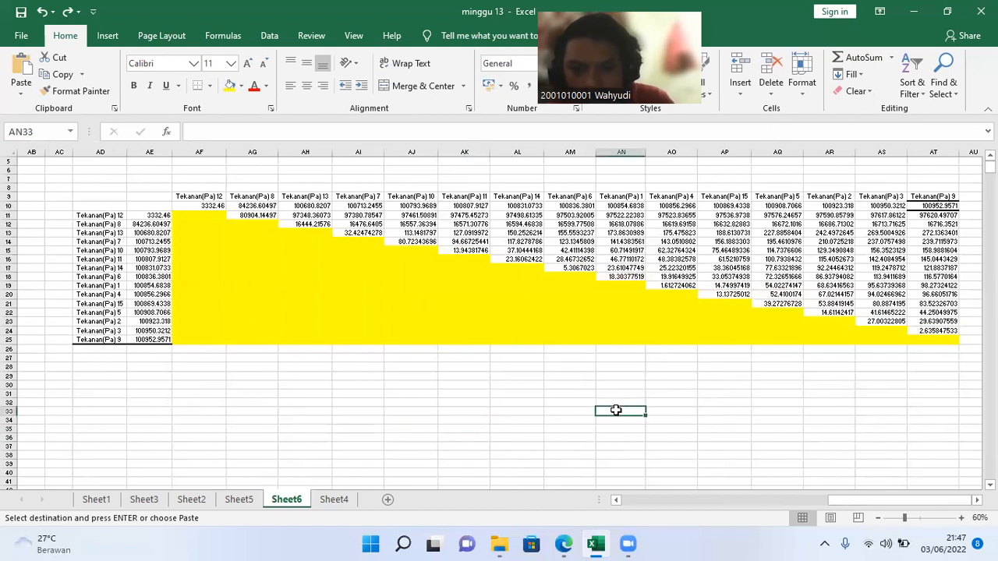
pyautogui.write('w')
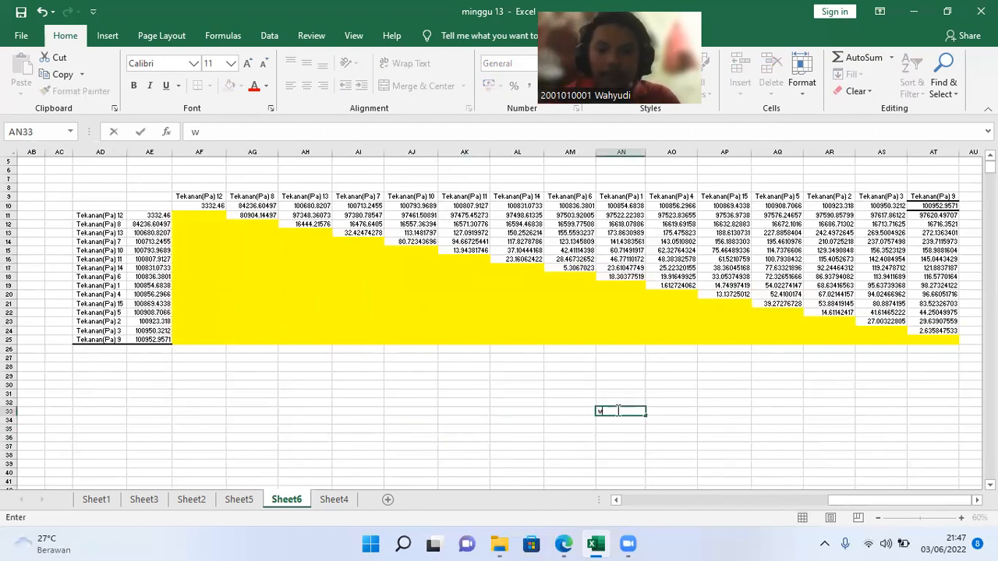
pyautogui.write('=')
pyautogui.click(658, 413)
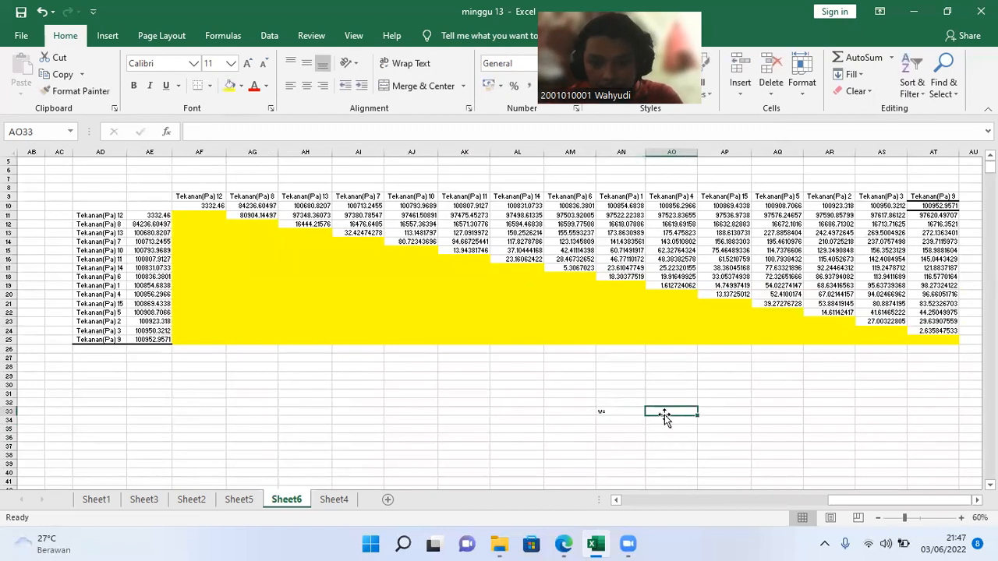
pyautogui.click(623, 414)
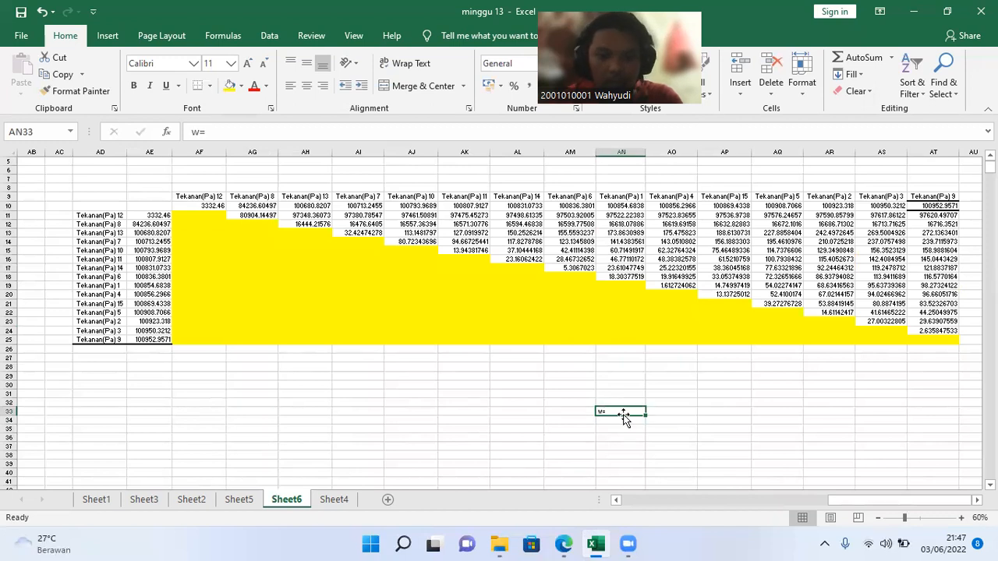
pyautogui.write('214.84')
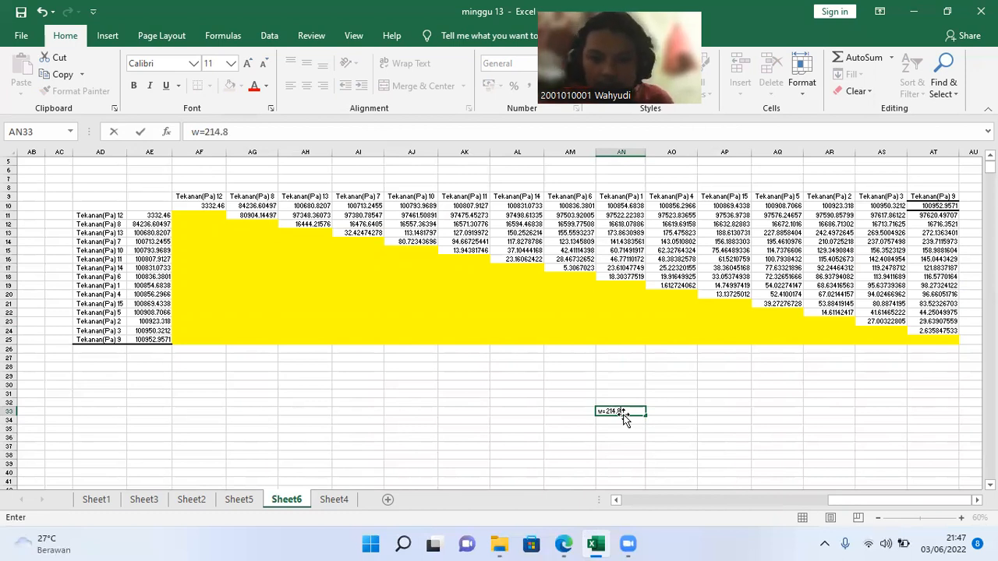
pyautogui.click(575, 403)
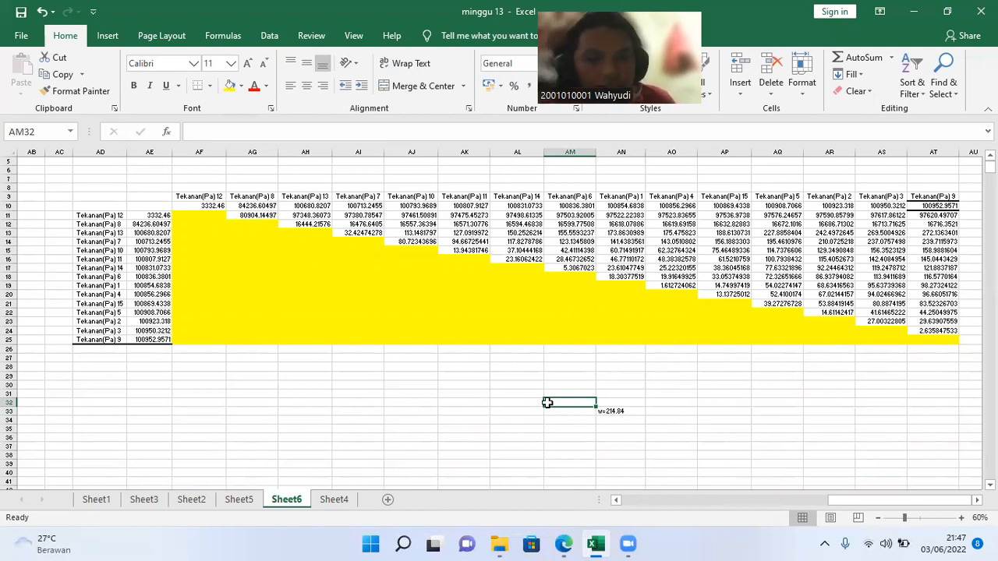
pyautogui.moveTo(205, 204); pyautogui.dragTo(922, 206)
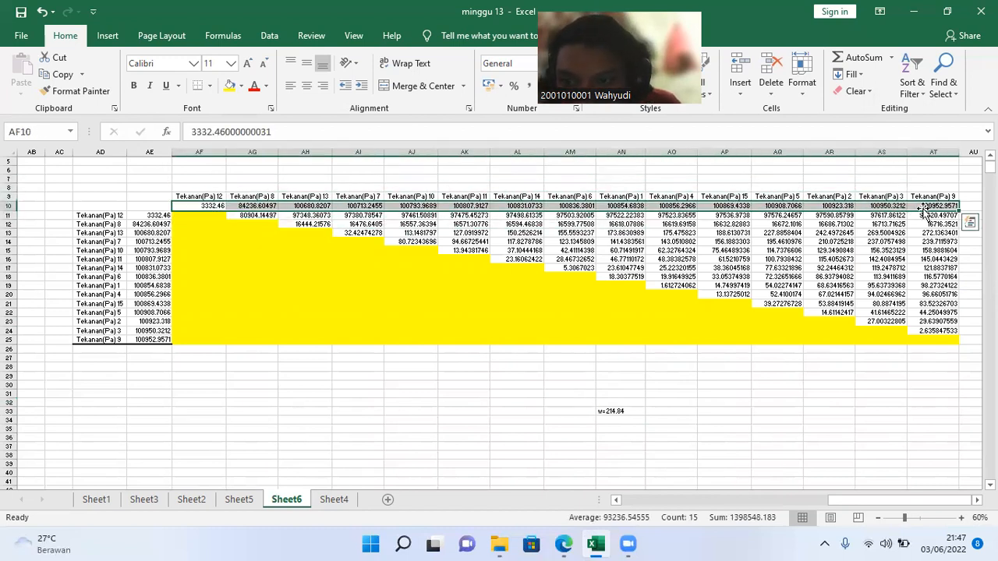
pyautogui.click(240, 86)
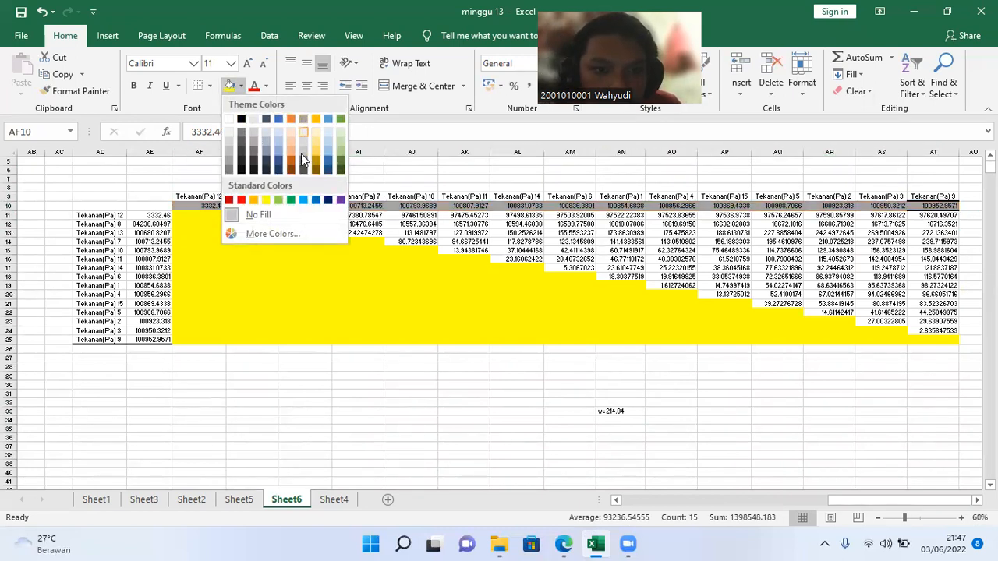
pyautogui.click(290, 201)
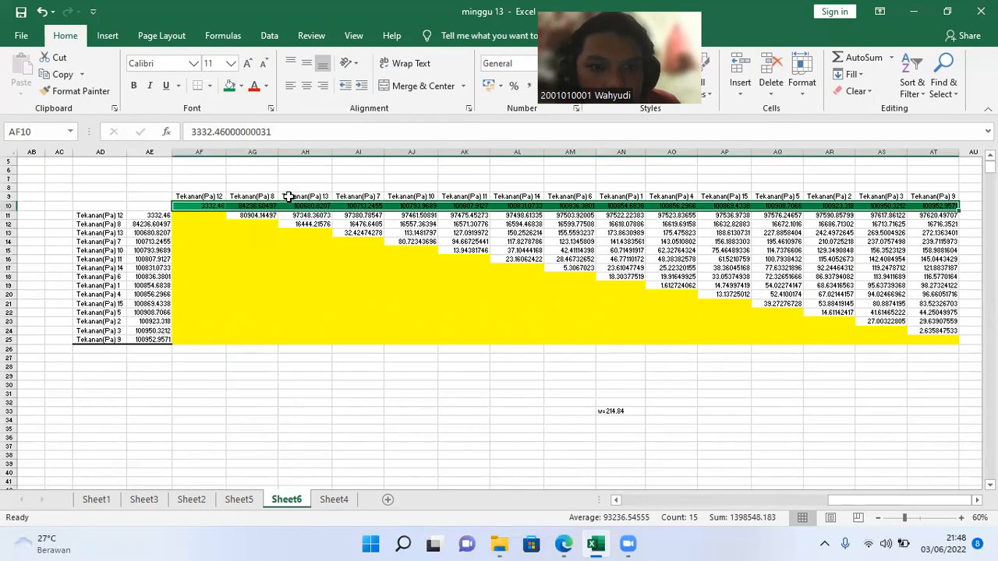
pyautogui.moveTo(252, 216); pyautogui.dragTo(925, 216)
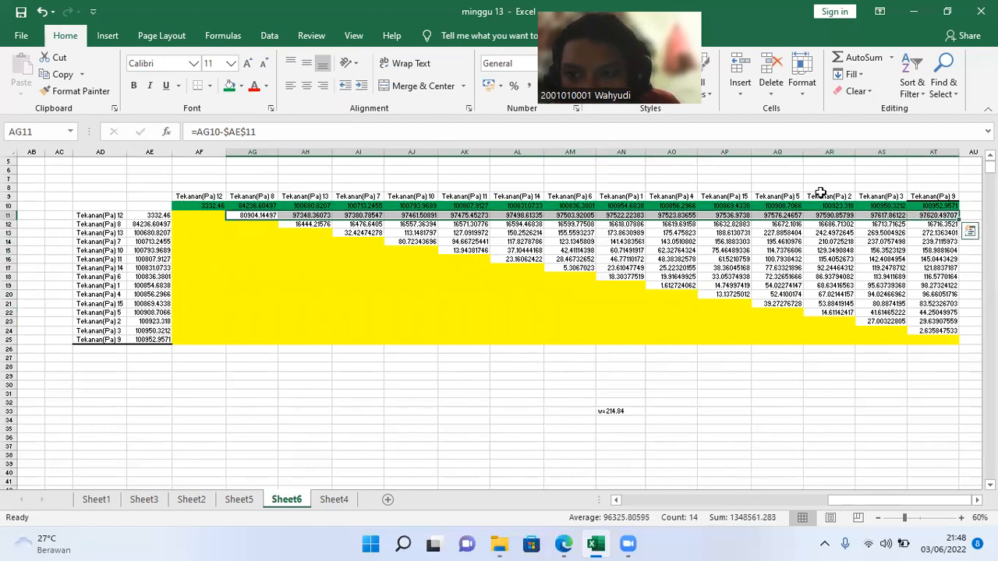
pyautogui.click(242, 87)
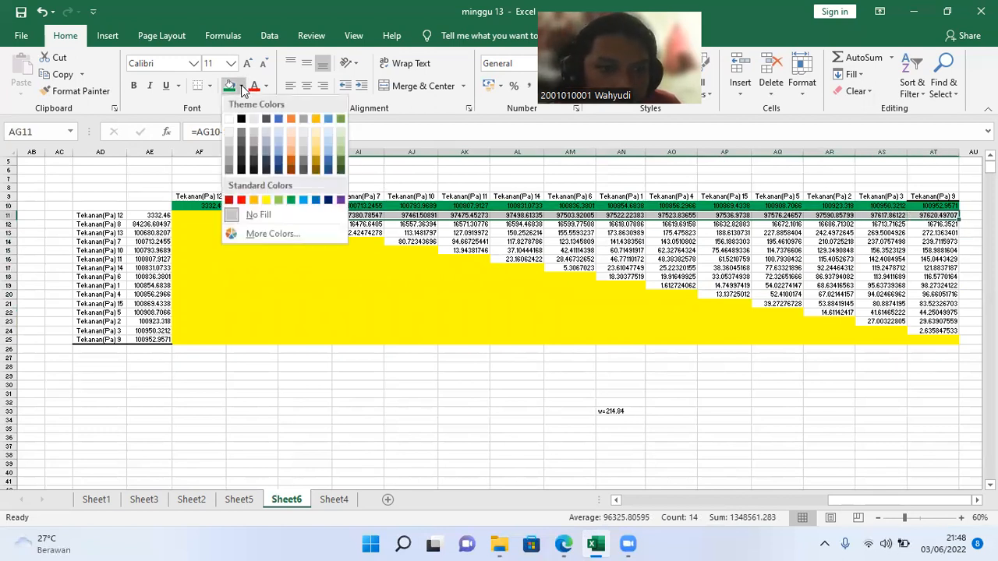
pyautogui.click(295, 383)
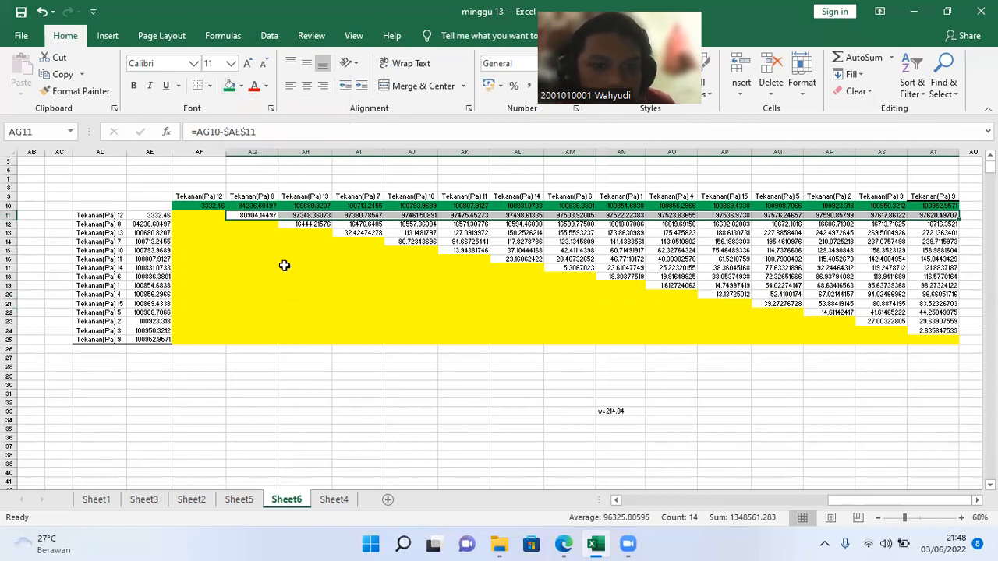
pyautogui.hotkey('ctrl', 'z')
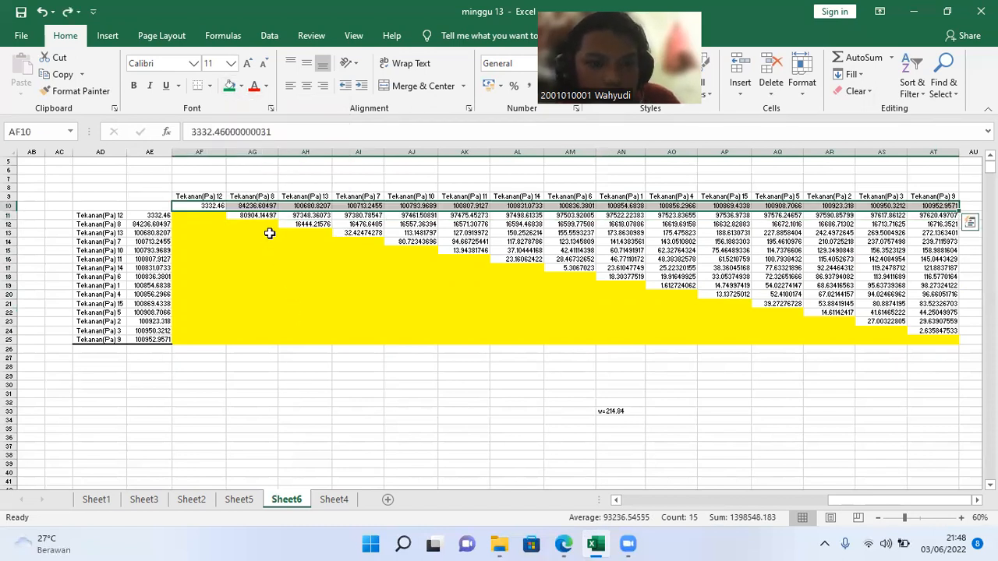
# - Fill the differences in AG11:AT11 and AH12:AT12 with green to mark those exceeding w
pyautogui.moveTo(248, 212); pyautogui.dragTo(932, 216)
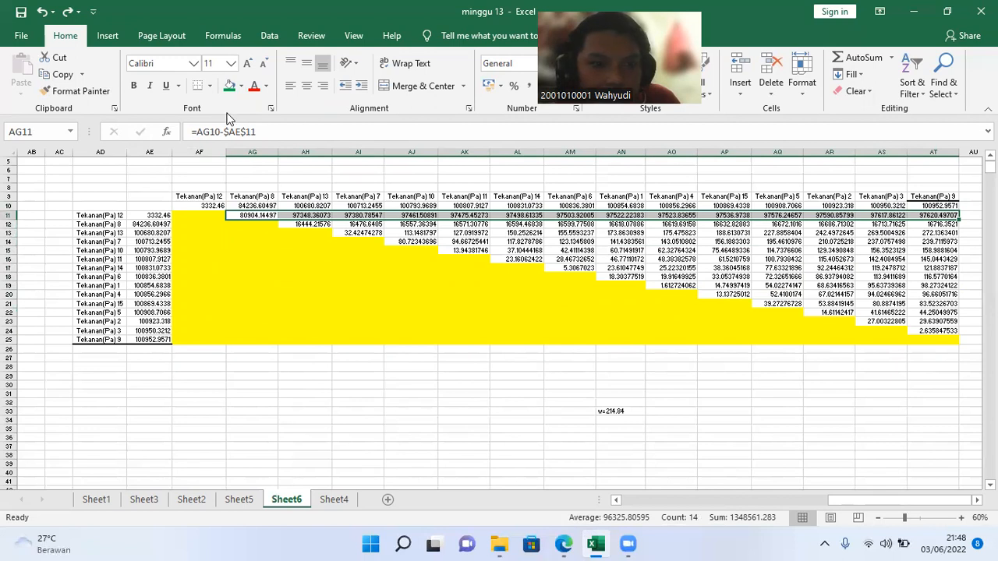
pyautogui.click(228, 87)
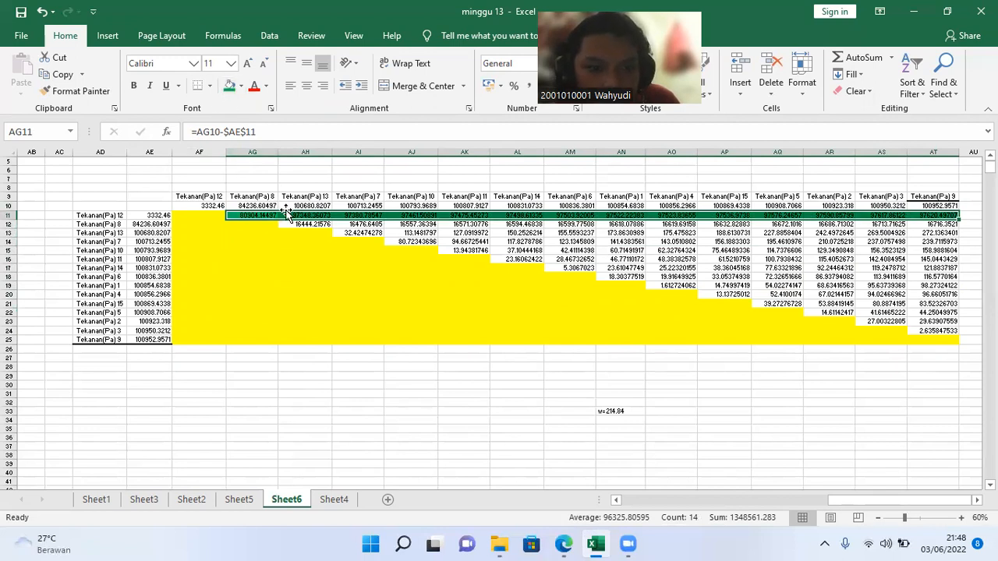
pyautogui.moveTo(294, 224); pyautogui.dragTo(936, 226)
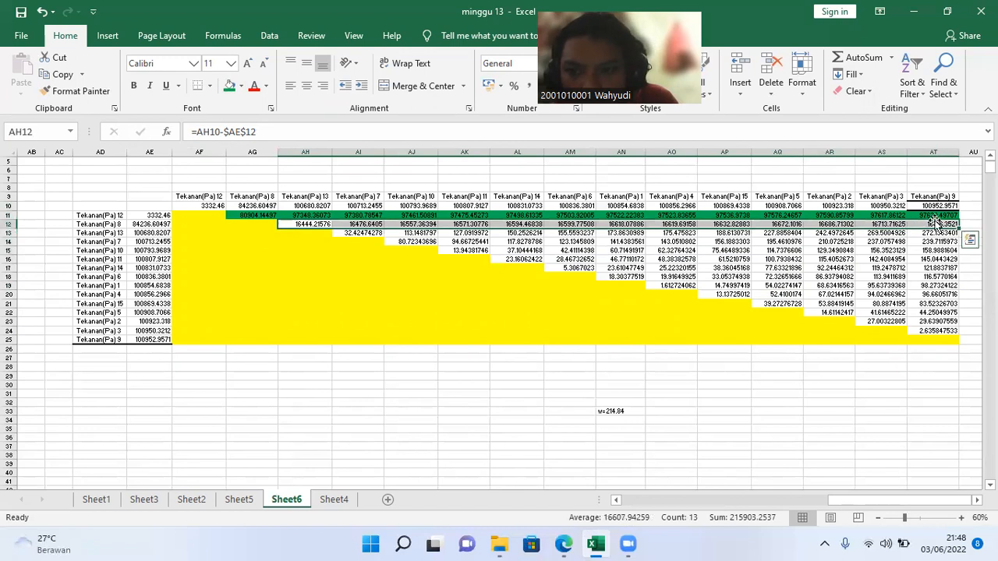
pyautogui.click(229, 86)
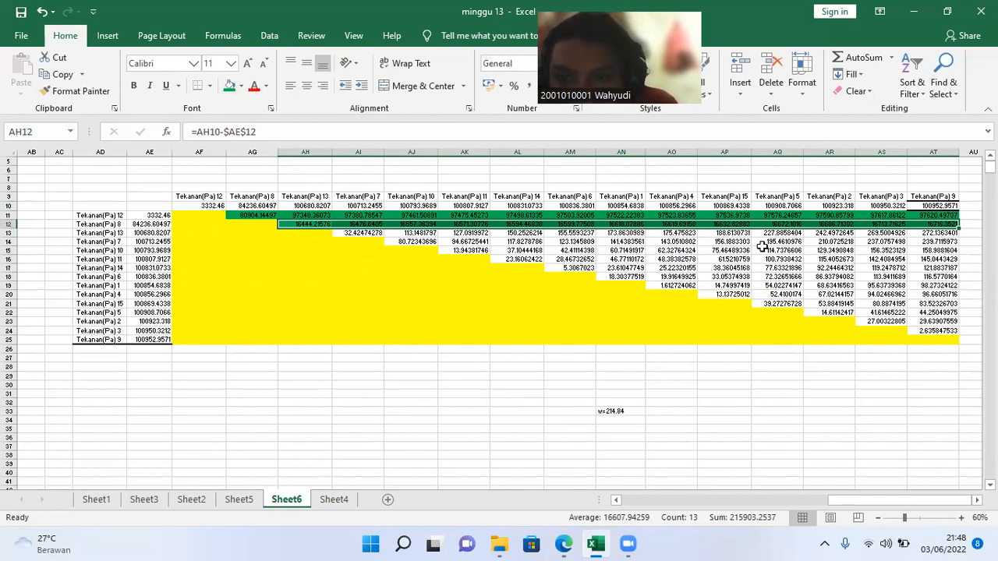
# - Fill the differences greater than w in AQ13:AT13 and AS14:AT14 with green
pyautogui.moveTo(771, 235); pyautogui.dragTo(921, 234)
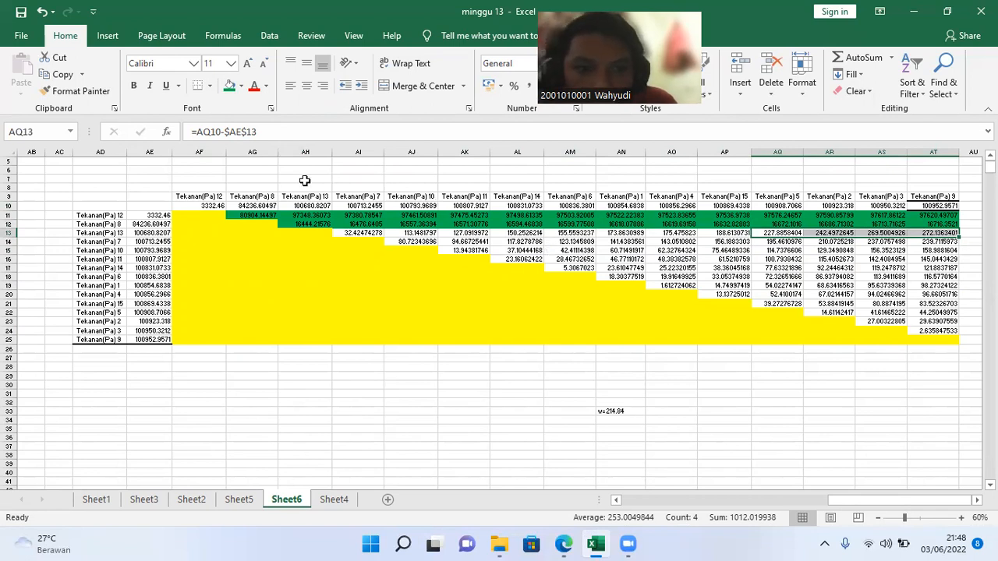
pyautogui.click(225, 92)
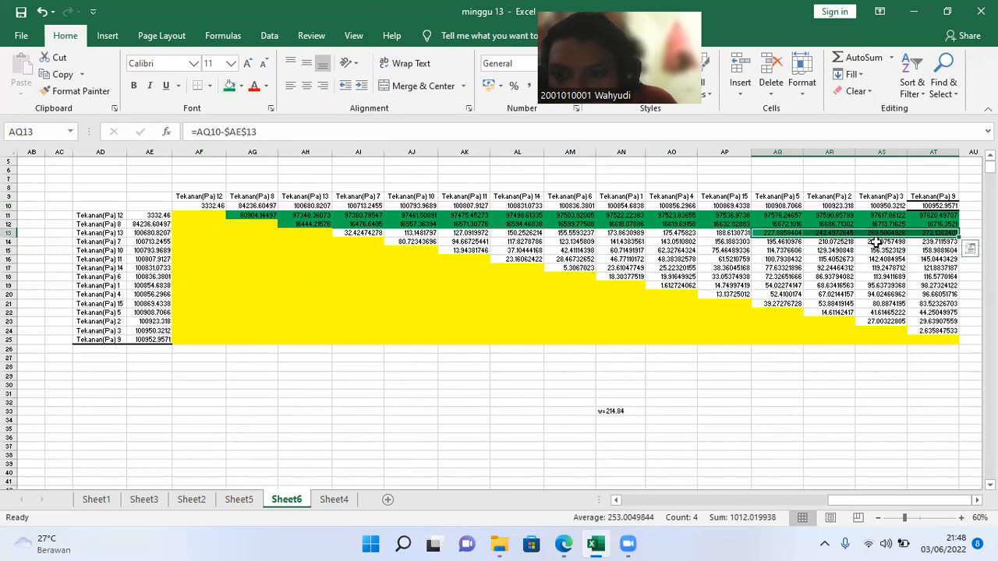
pyautogui.moveTo(871, 243); pyautogui.dragTo(936, 246)
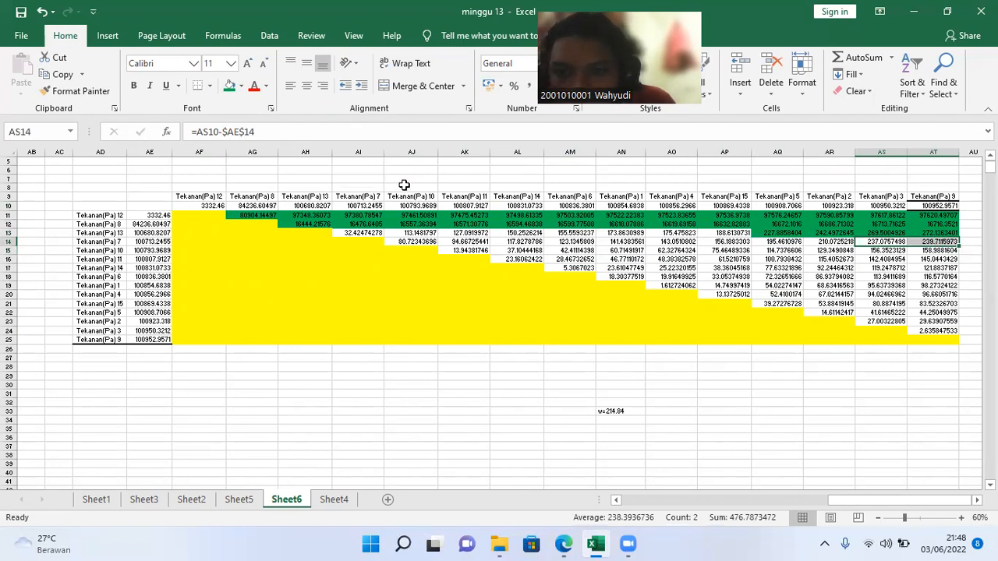
pyautogui.click(229, 89)
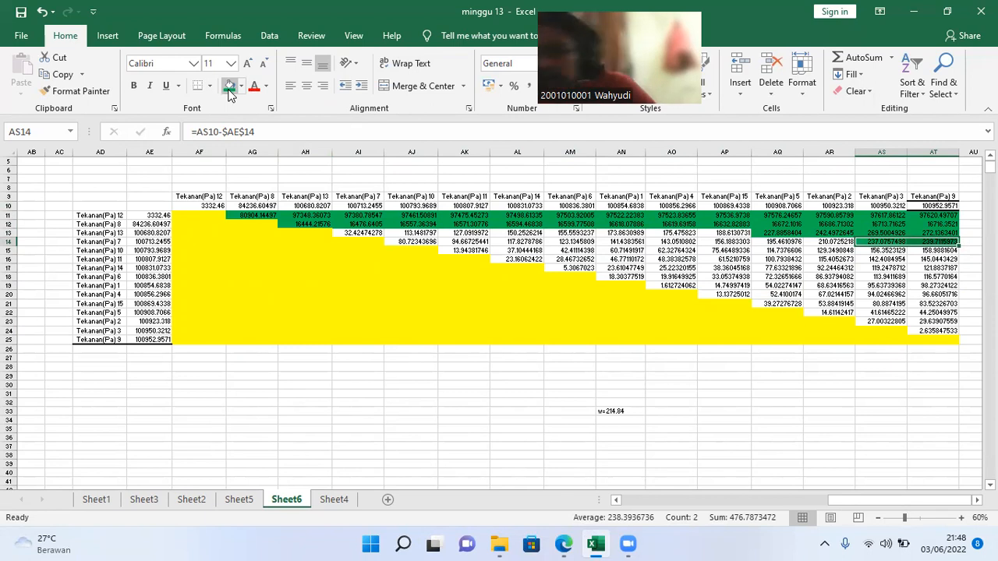